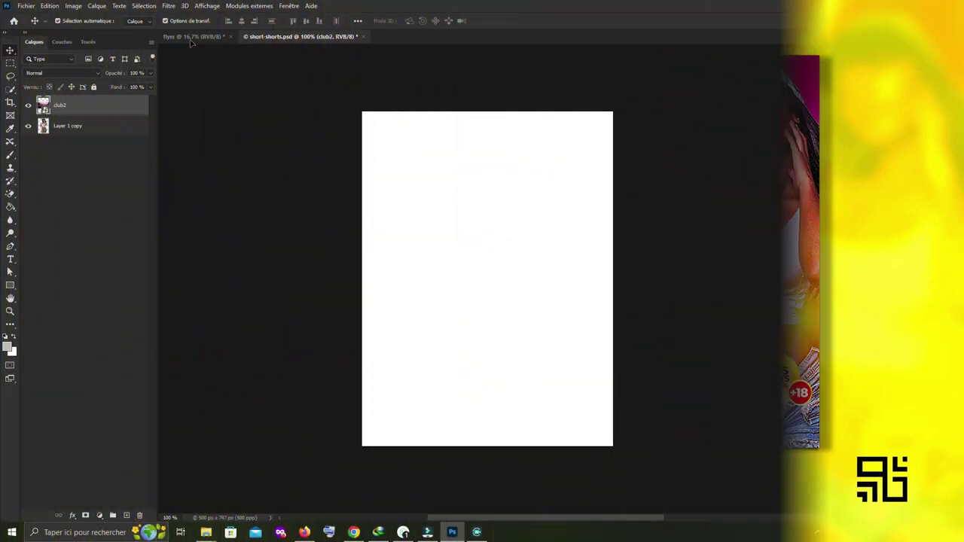
Step: Place the club2 crowd photo over the lower flyer and the enlarged red laser photo above it
click(192, 39)
mouse_move(503, 397)
mouse_down()
mouse_move(665, 310)
mouse_move(664, 324)
mouse_up()
drag(607, 372, 597, 327)
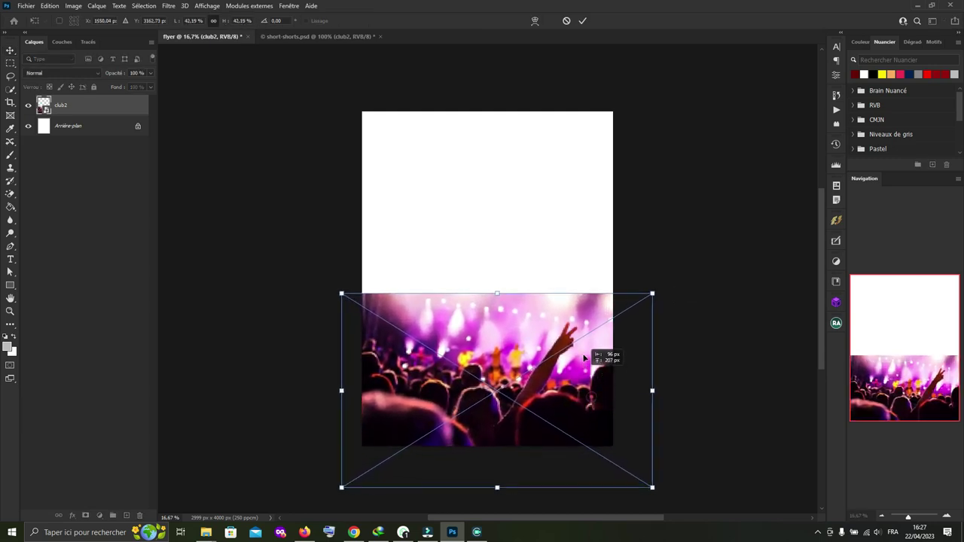
click(584, 22)
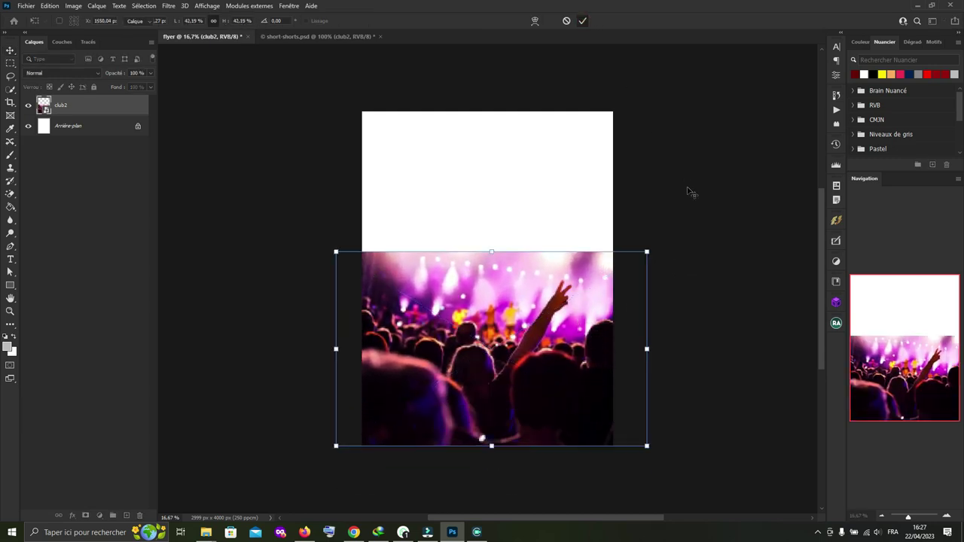
click(688, 187)
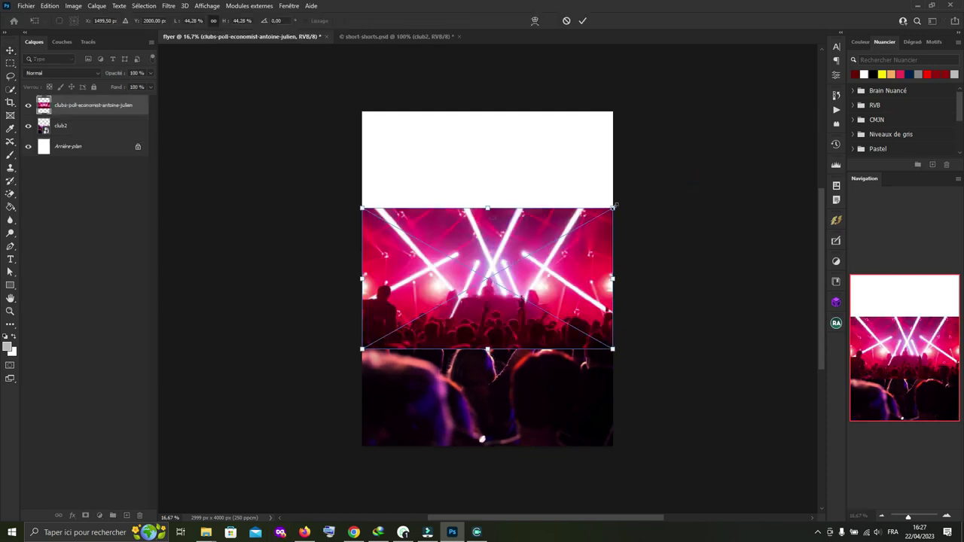
drag(618, 206, 566, 337)
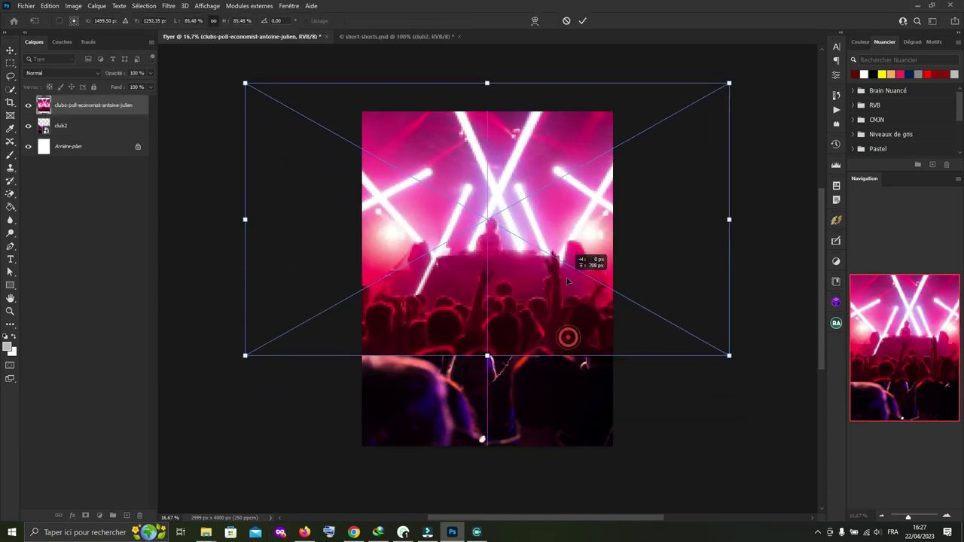
click(584, 23)
Step: Mask out the laser photo's lower half in black, then combine both photos into one smart object
click(87, 514)
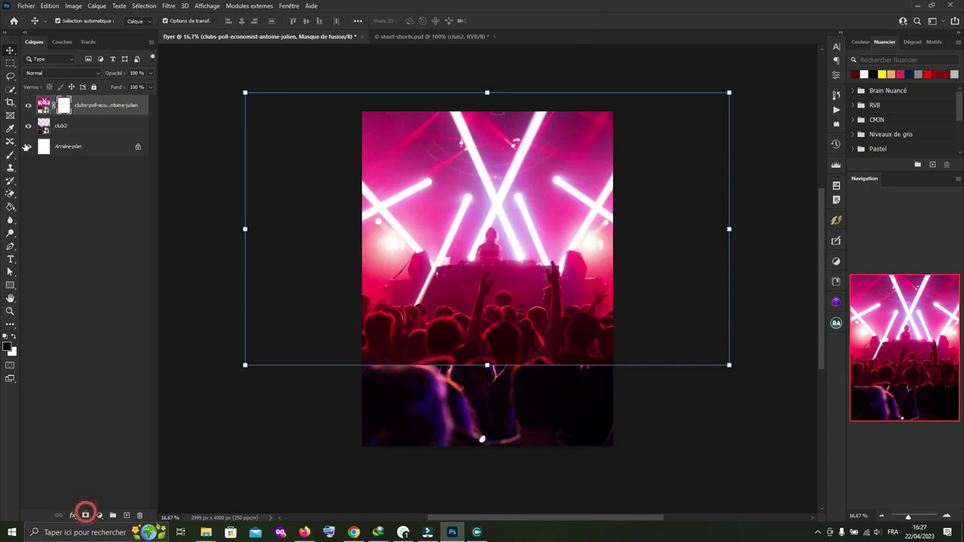
key(b)
drag(572, 362, 305, 355)
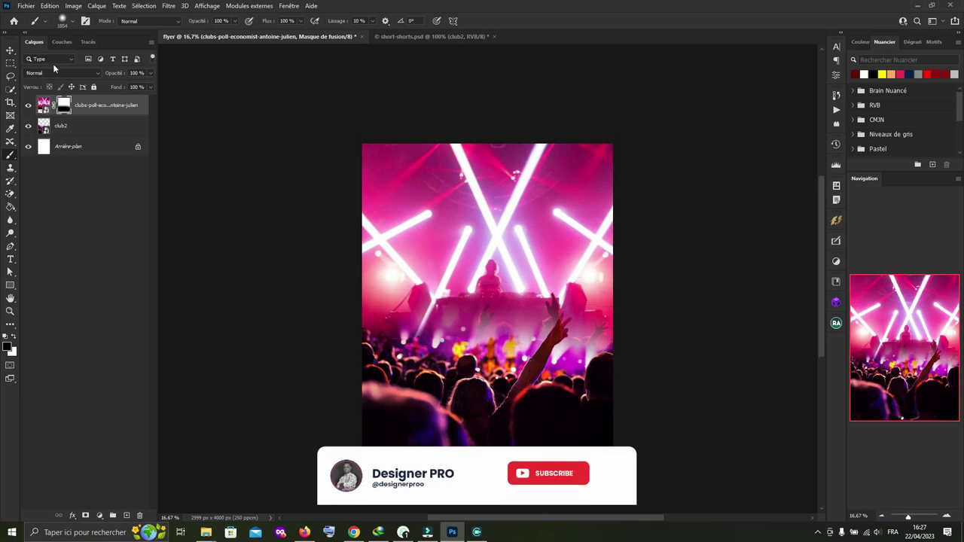
key(v)
shift+click(82, 125)
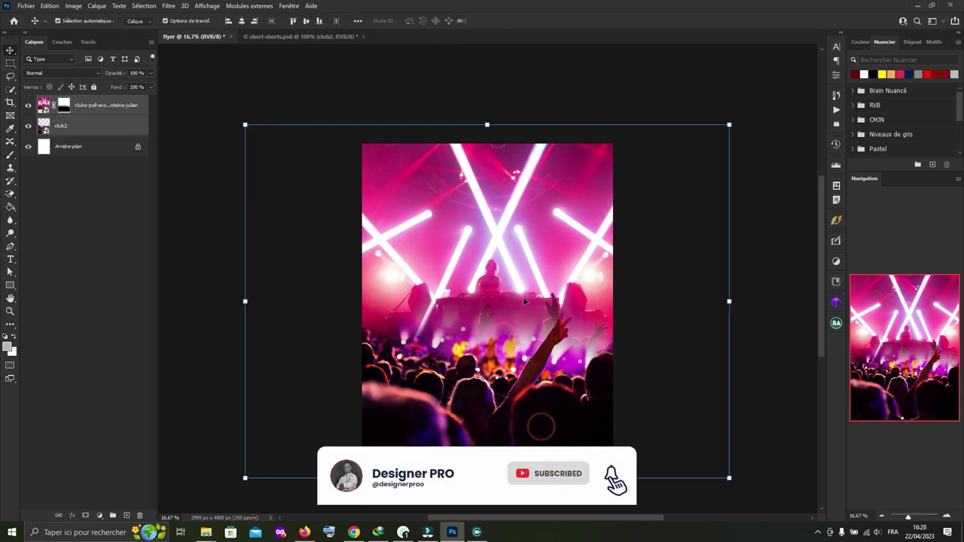
right_click(117, 104)
click(173, 182)
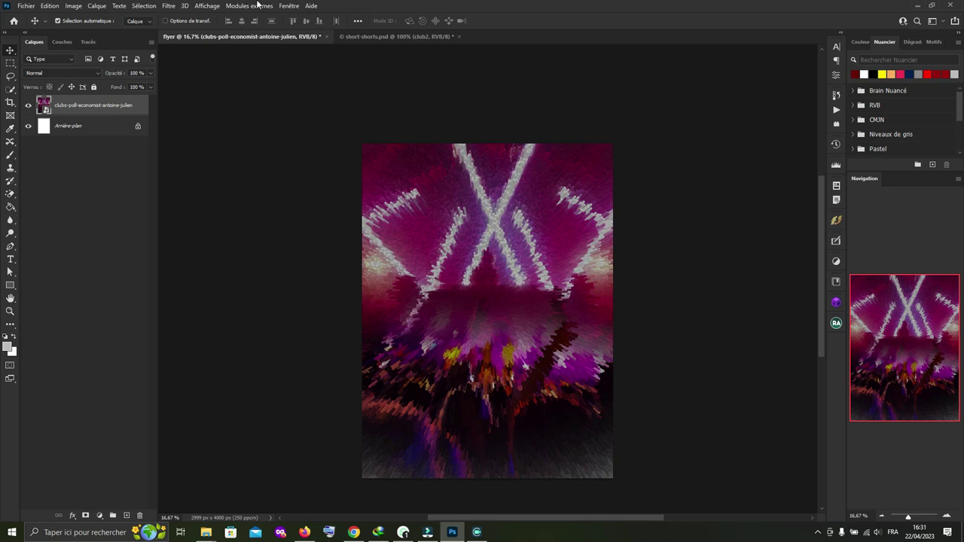
Step: Blur the merged concert photos with a Gaussian blur of radius 24,9 pixels
click(169, 6)
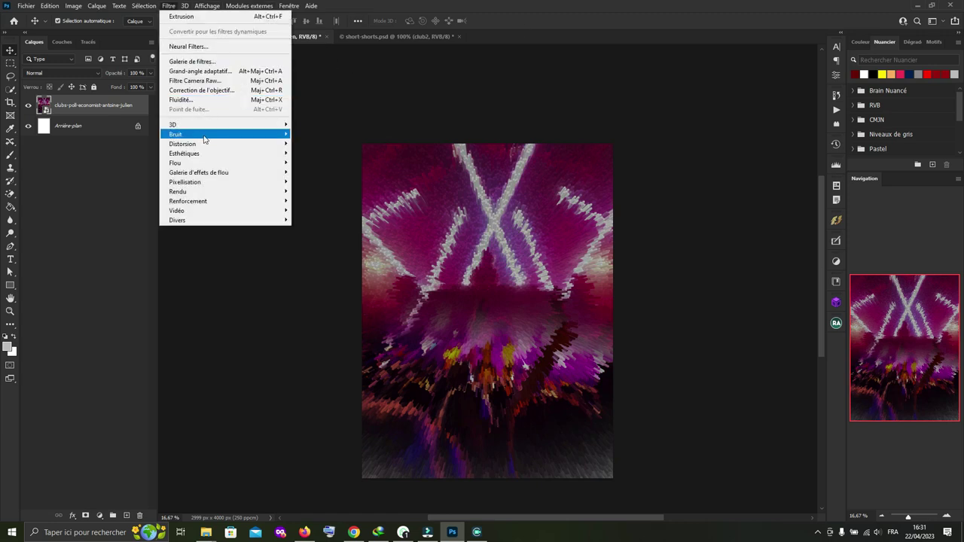
click(314, 207)
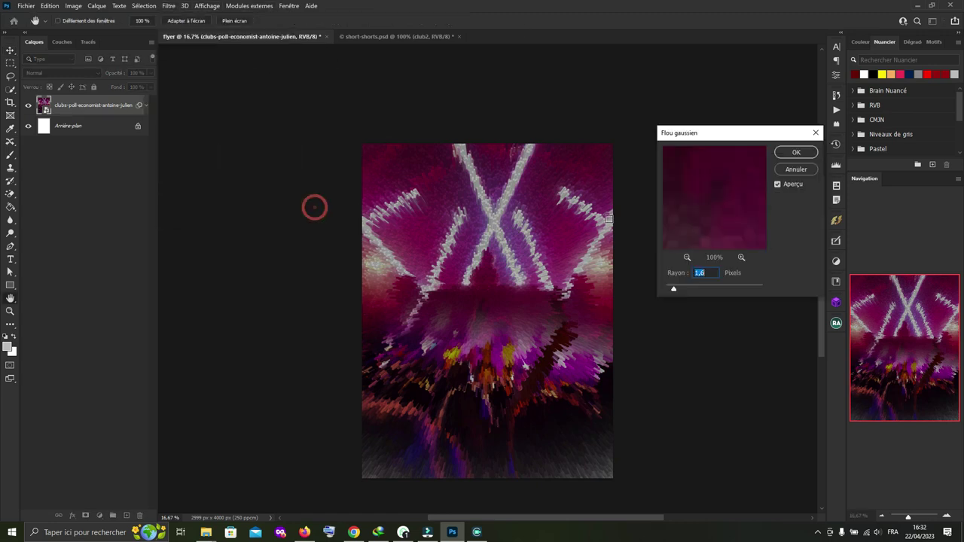
drag(698, 290, 713, 289)
click(796, 152)
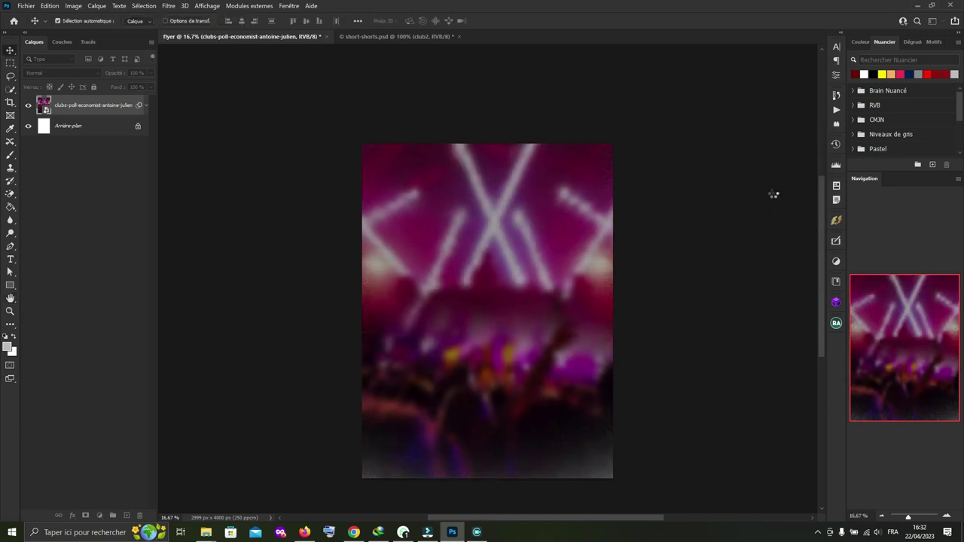
Step: Add a black-to-transparent gradient fill layer above the merged background
click(80, 105)
click(148, 106)
click(99, 515)
click(140, 351)
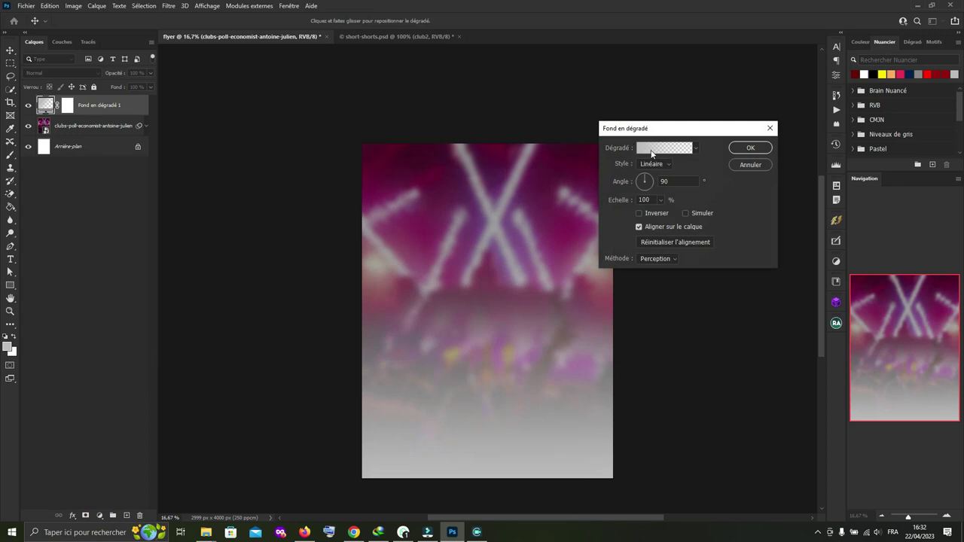
click(651, 149)
click(341, 449)
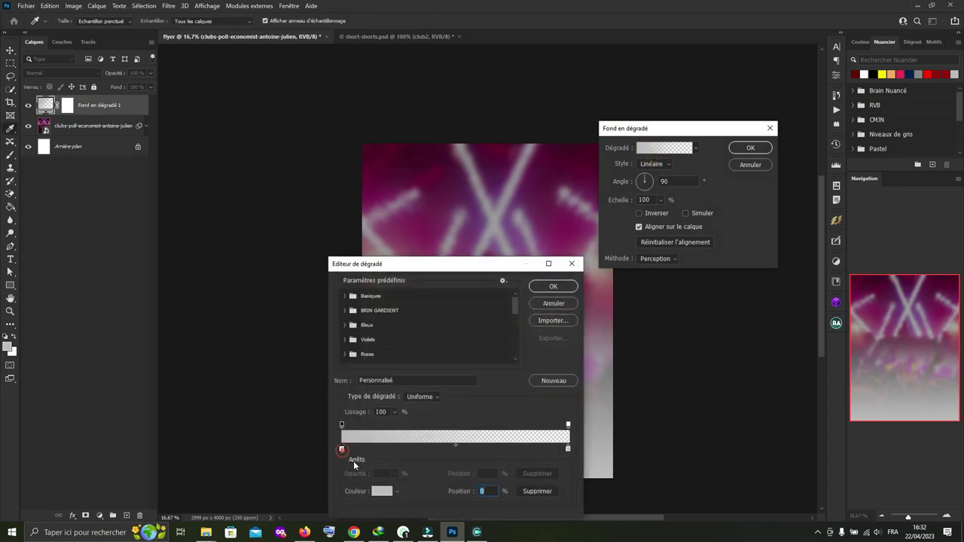
click(382, 491)
click(143, 302)
click(379, 165)
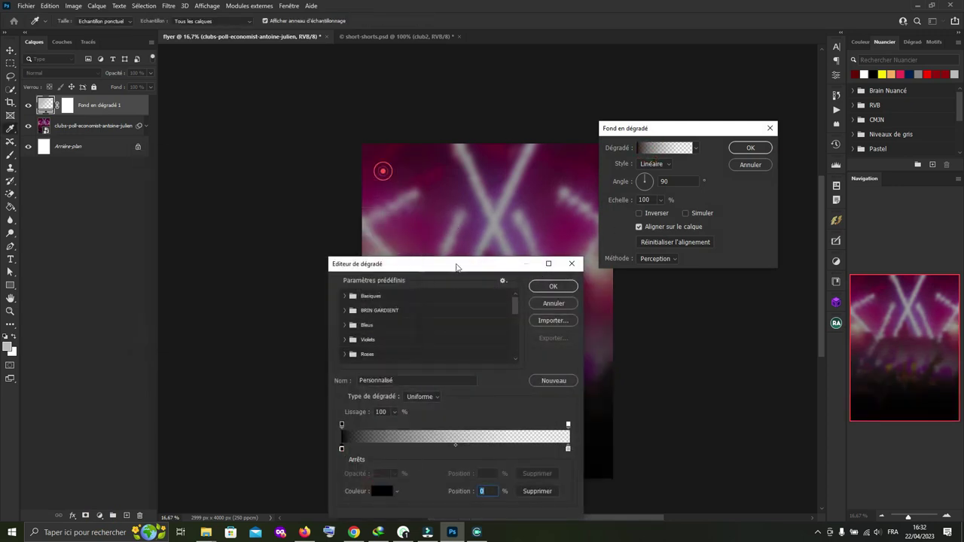
click(554, 286)
Step: Shift the gradient upward and set the gradient layer's blend mode to Produit
drag(479, 408, 483, 380)
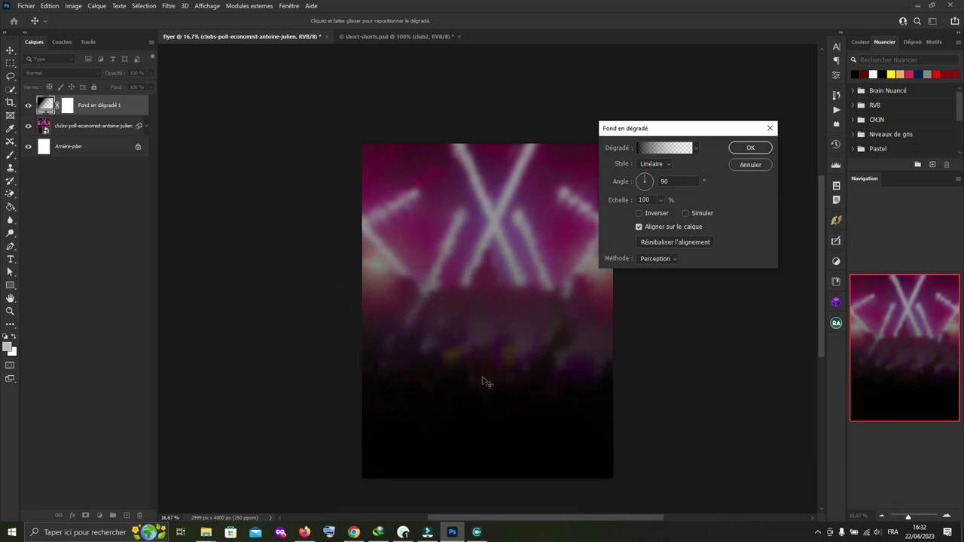
key(Return)
click(60, 73)
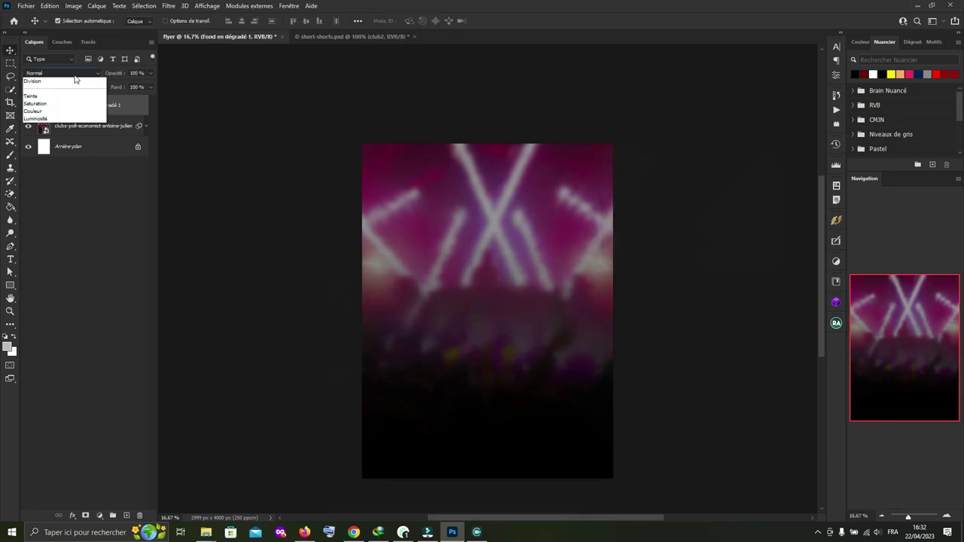
click(46, 97)
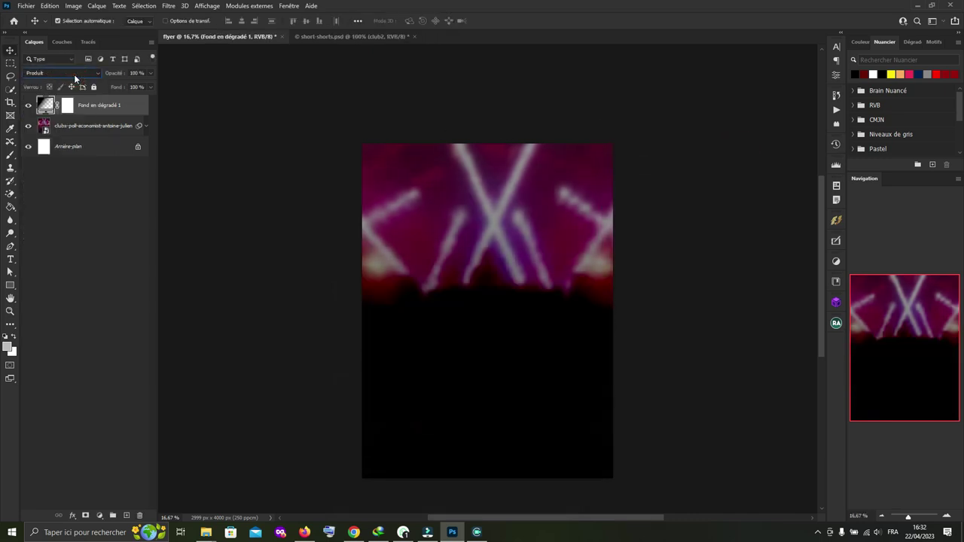
click(253, 127)
click(482, 355)
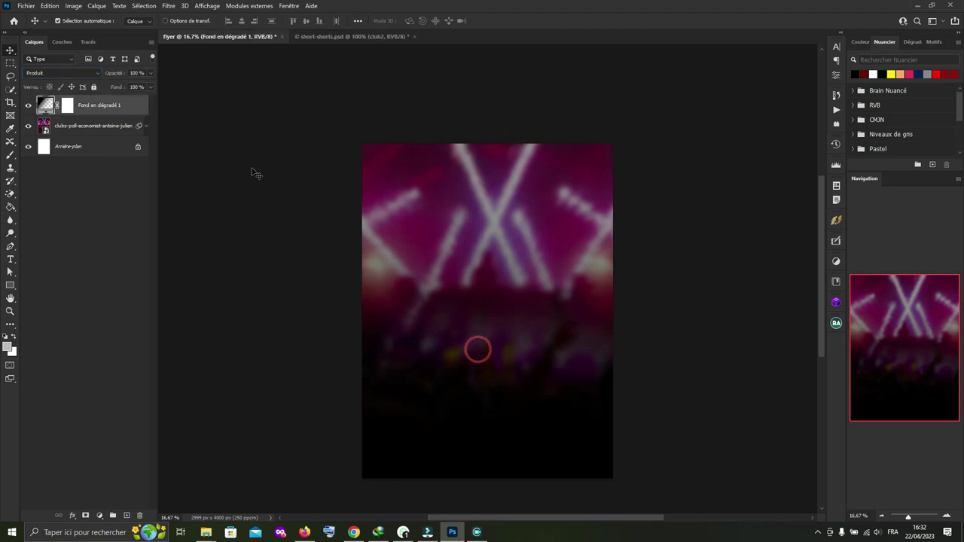
key(ctrl+Tab)
Step: Bring the cut-out woman from short-shorts.psd into the flyer, scaled up on the right side
drag(669, 221, 228, 77)
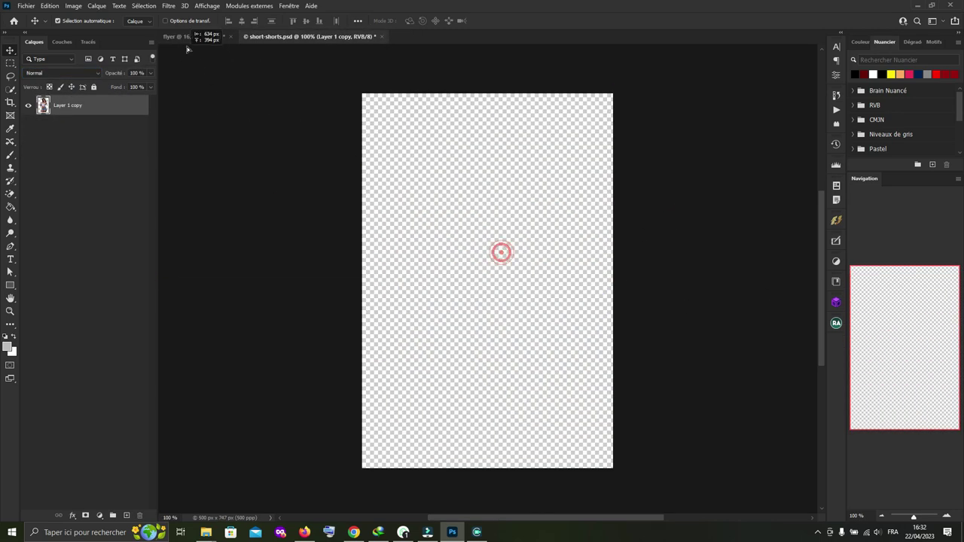
drag(405, 325, 407, 325)
key(ctrl+t)
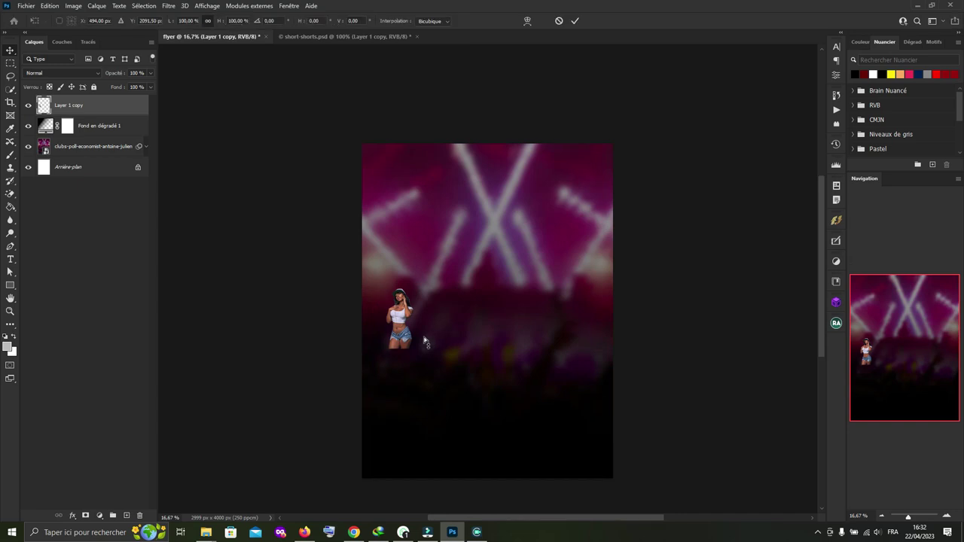
drag(420, 286, 530, 202)
mouse_move(389, 343)
mouse_down()
mouse_move(553, 338)
mouse_move(553, 361)
mouse_up()
drag(660, 168, 675, 146)
drag(540, 305, 540, 320)
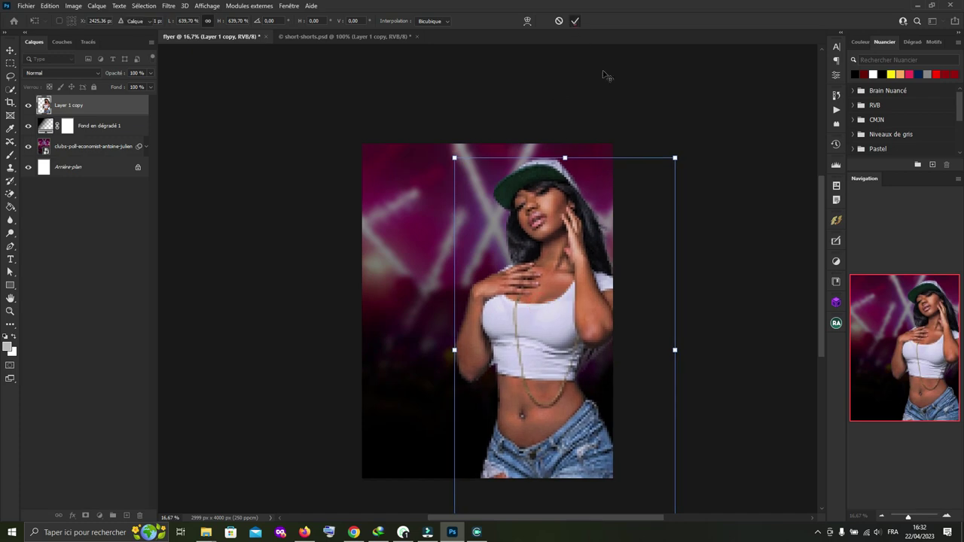
click(574, 22)
click(662, 158)
Step: Nudge the woman figure slightly right and down, then zoom to her face and reselect her layer
key(ctrl+plus)
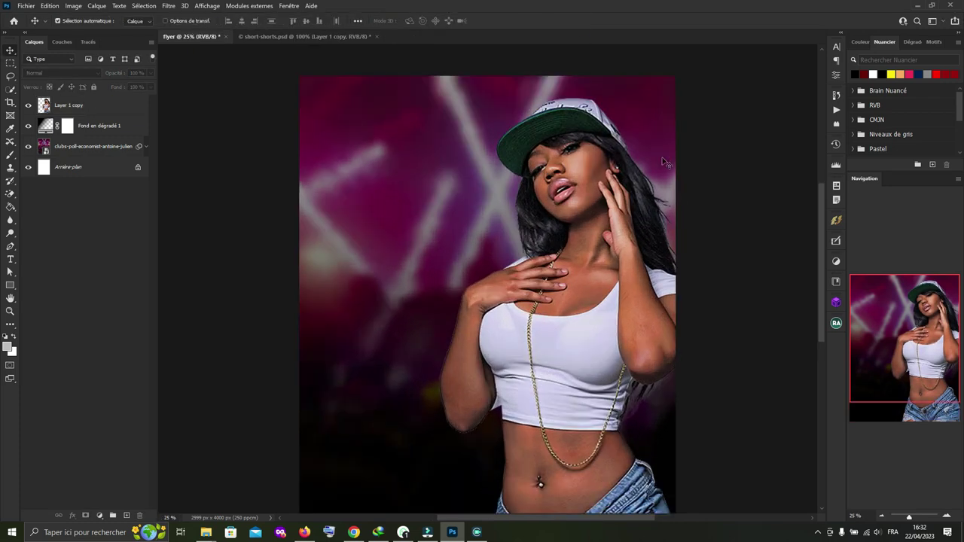
drag(647, 331, 606, 302)
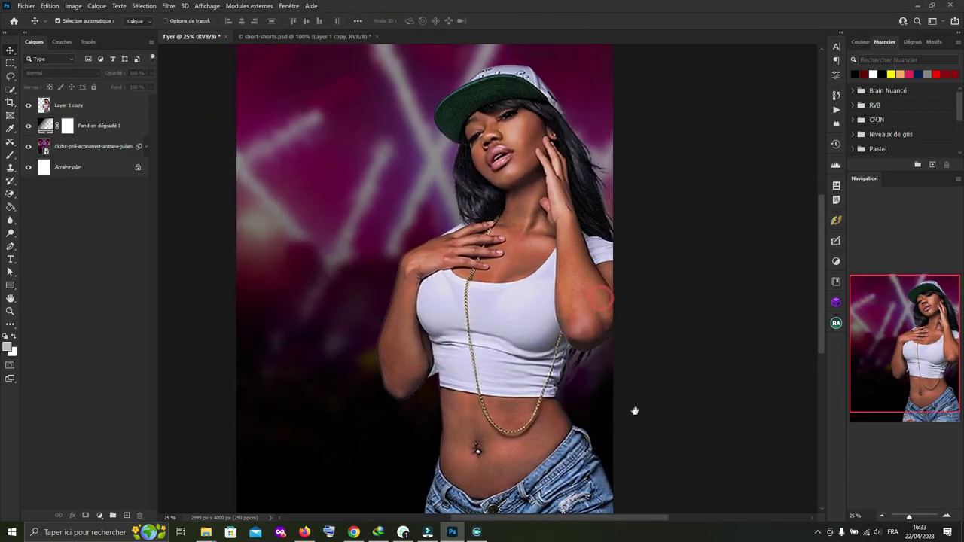
key(ctrl+minus)
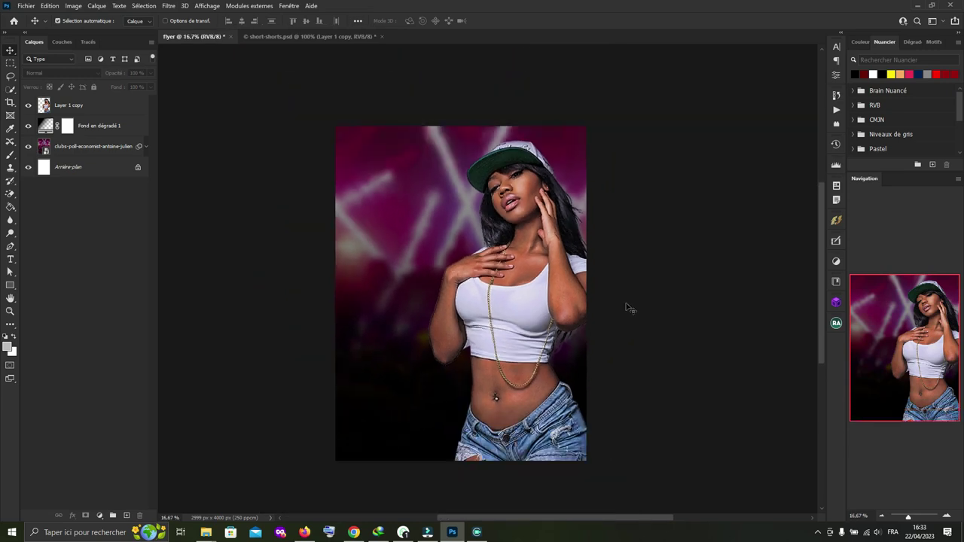
mouse_move(528, 289)
mouse_down()
mouse_move(533, 296)
mouse_move(537, 283)
mouse_up()
click(596, 288)
scroll(550, 362, down, 2)
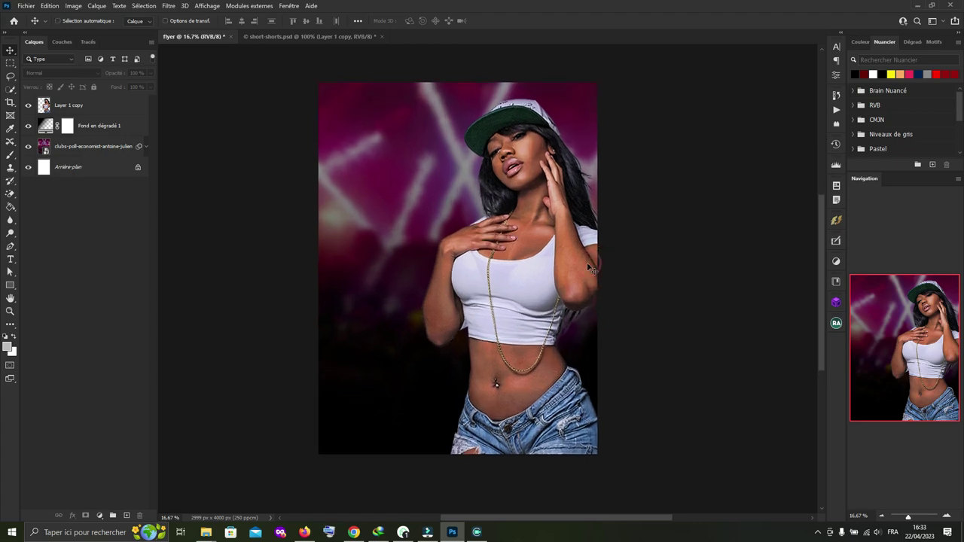
key(ctrl+plus)
key(ctrl+plus)
drag(588, 260, 470, 269)
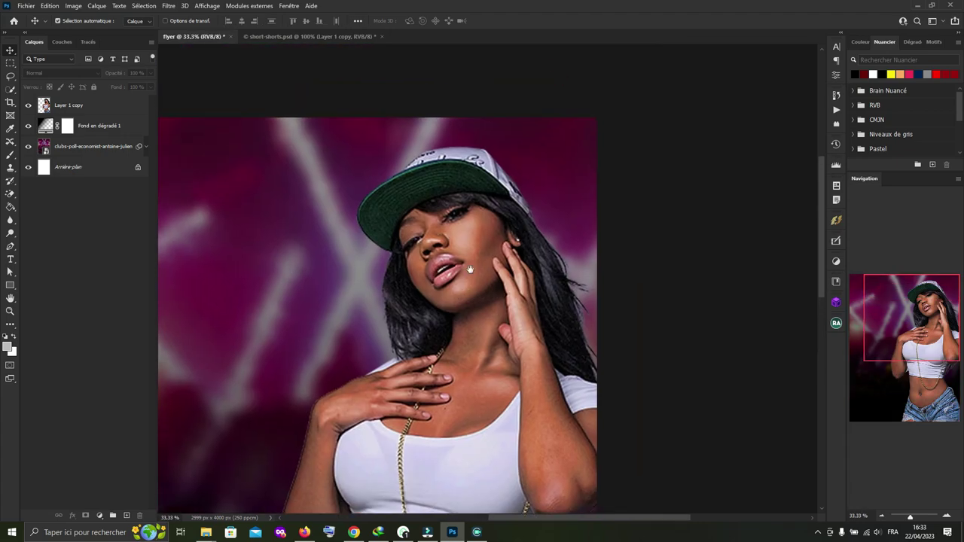
click(504, 300)
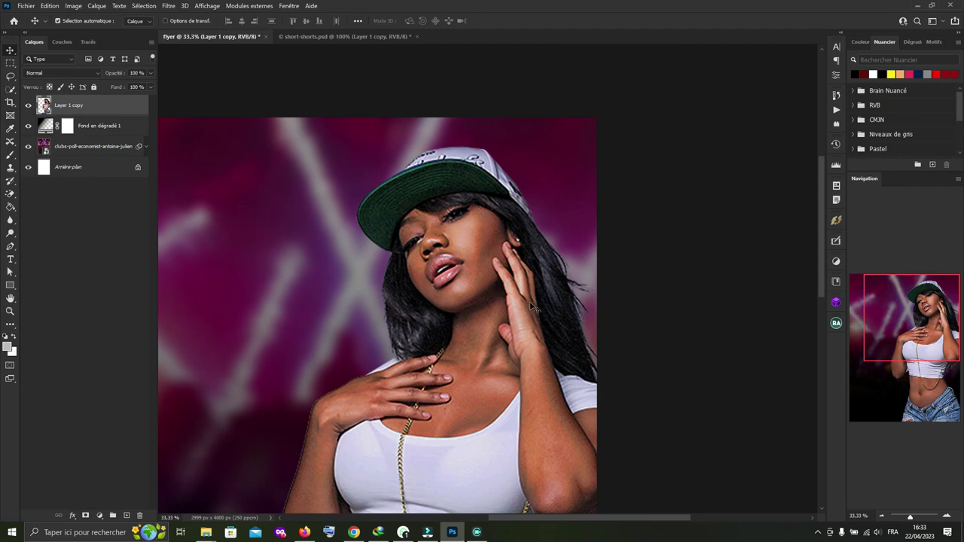
Step: Convert the woman's Layer 1 copy to a smart object and zoom to her head and cap
right_click(97, 113)
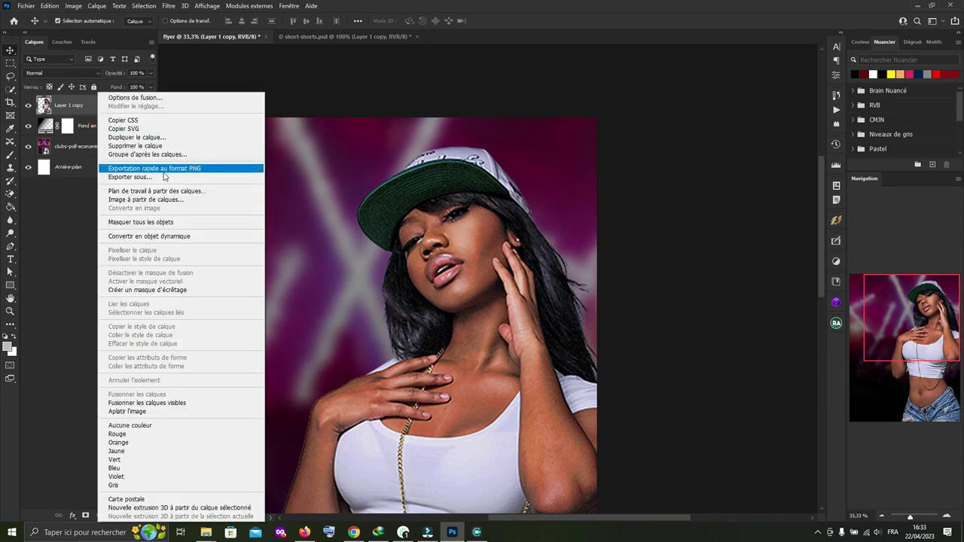
click(166, 238)
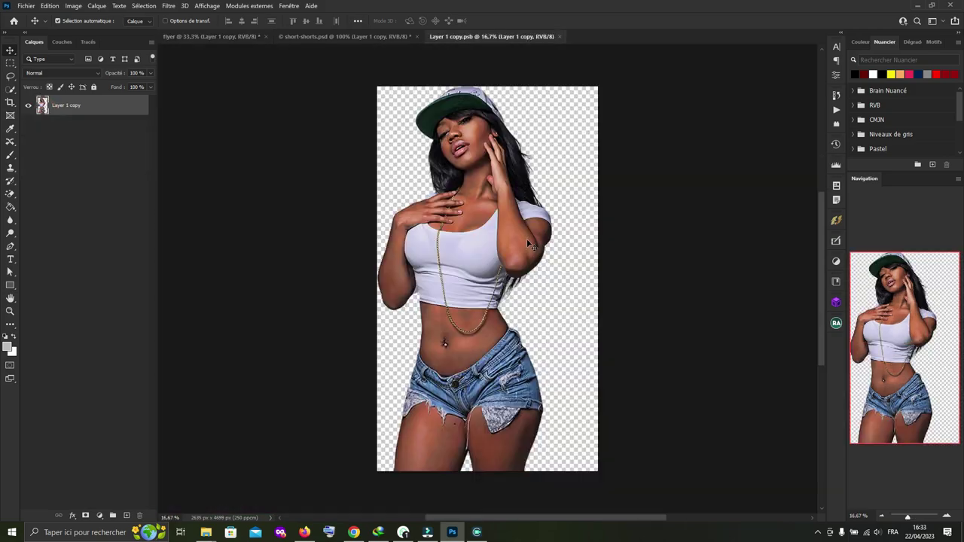
key(ctrl+plus)
key(ctrl+plus)
key(ctrl+plus)
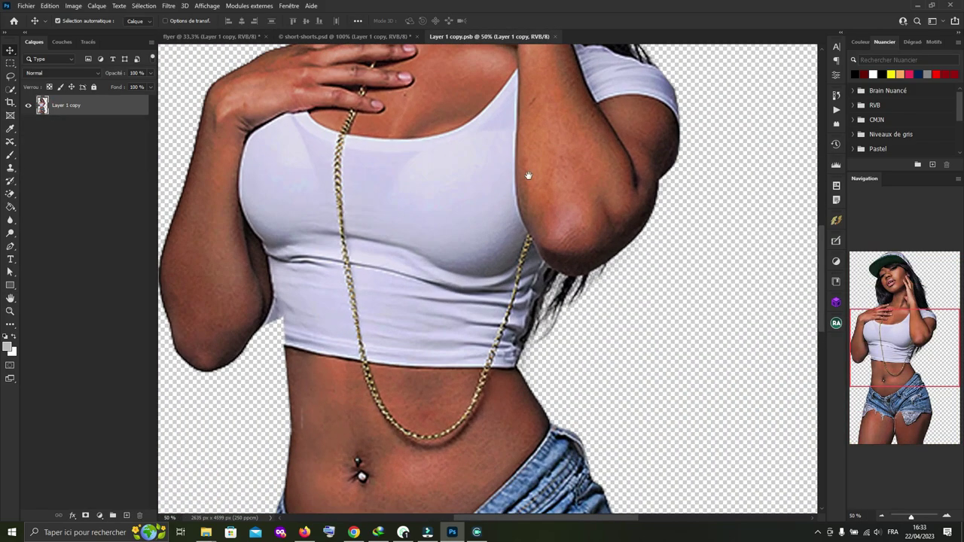
scroll(520, 197, up, 5)
drag(473, 130, 488, 278)
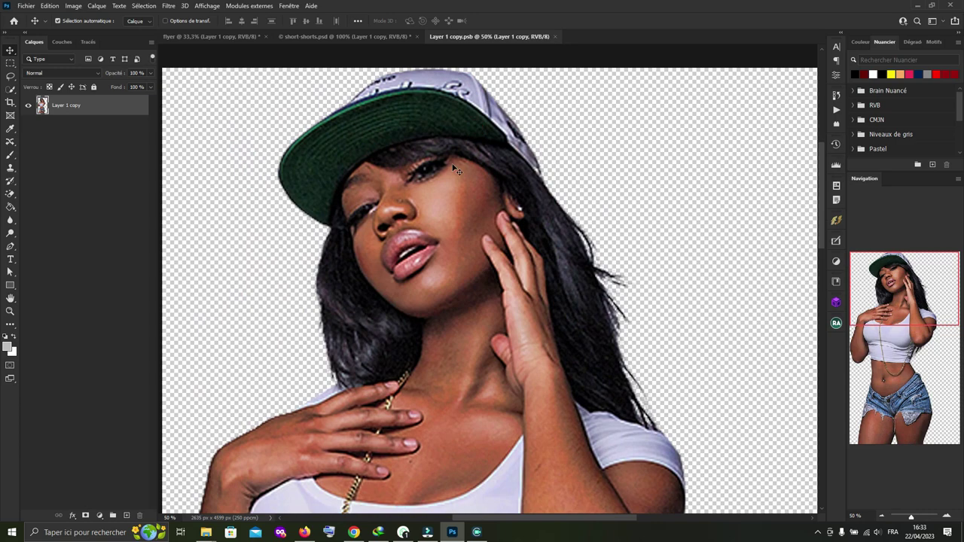
Step: Go through the Filtre menu to reach the Camera Raw filter
click(250, 5)
click(169, 5)
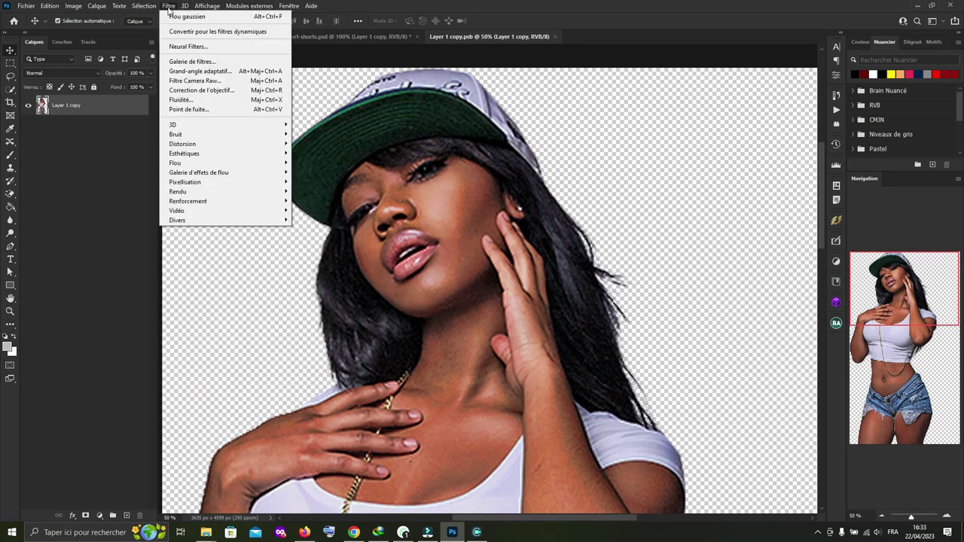
click(203, 60)
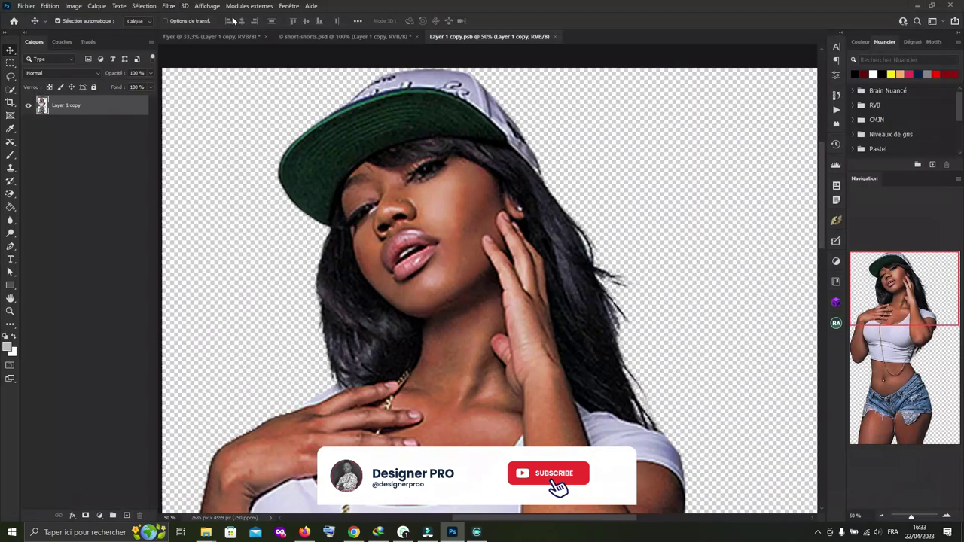
click(169, 5)
Step: In Camera Raw, apply Auto tone, raise Tons clairs to +49 and set Clarté to +4
click(211, 81)
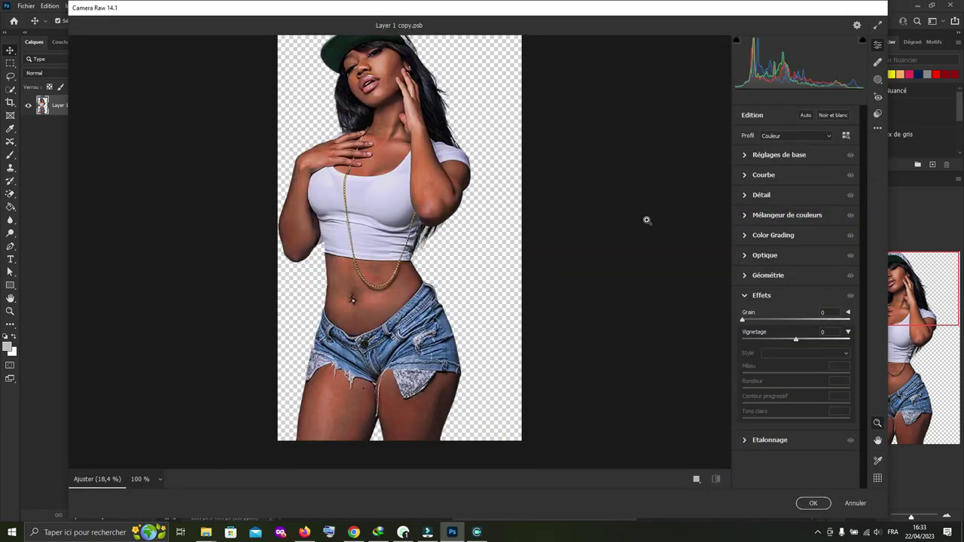
click(805, 115)
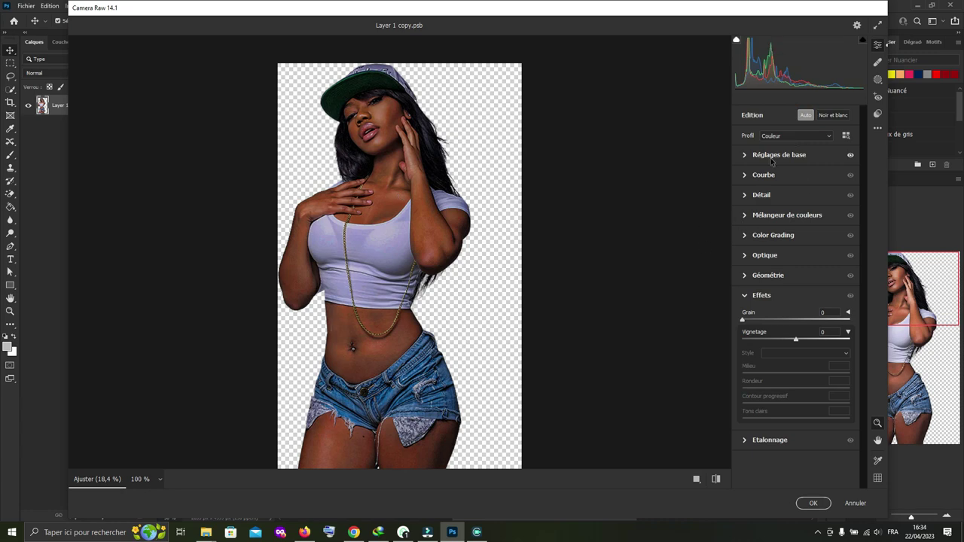
click(746, 155)
mouse_move(753, 266)
mouse_down()
mouse_move(831, 266)
mouse_move(781, 283)
mouse_up()
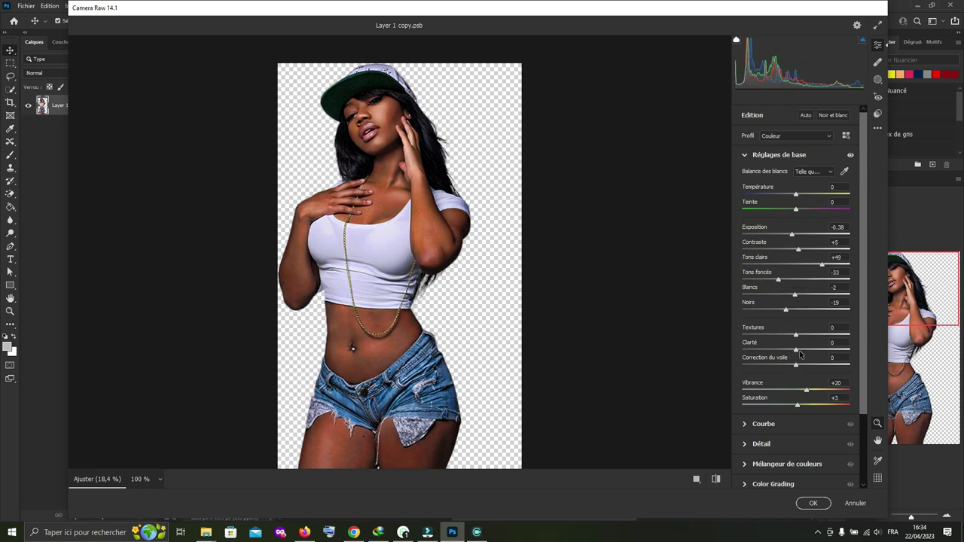
drag(797, 351, 800, 351)
scroll(776, 429, down, 1)
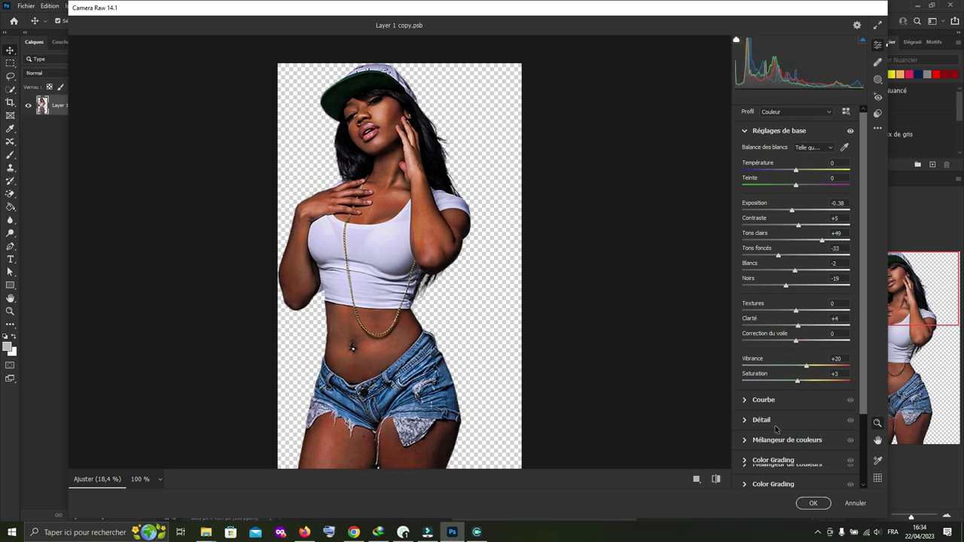
scroll(776, 429, down, 2)
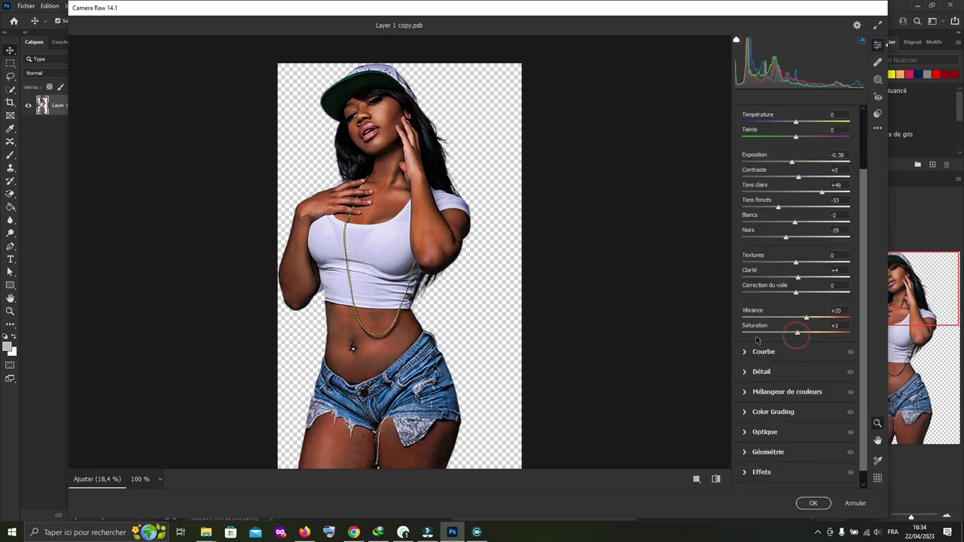
scroll(769, 188, up, 3)
click(745, 156)
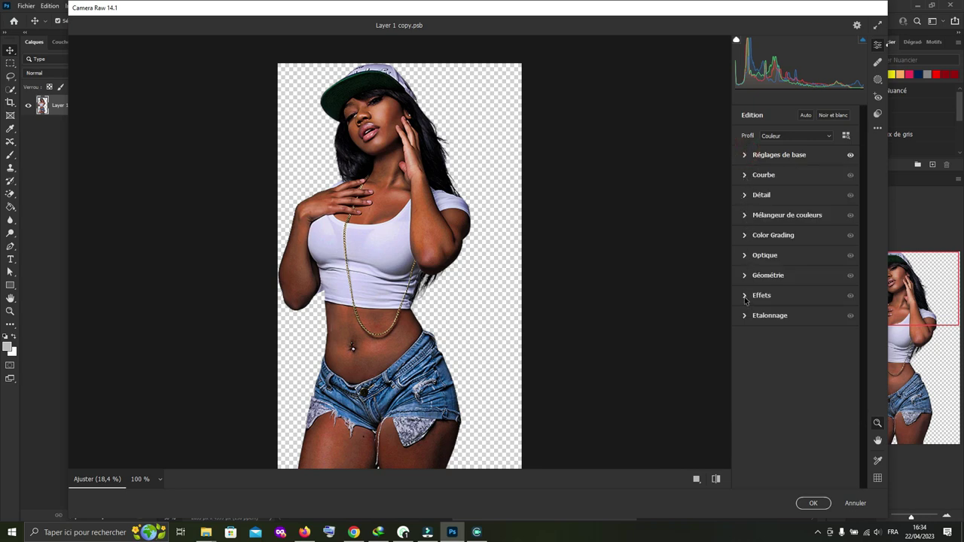
Step: Set vignette to -65 and calibration red hue -33, red saturation +31, green hue +10
click(745, 297)
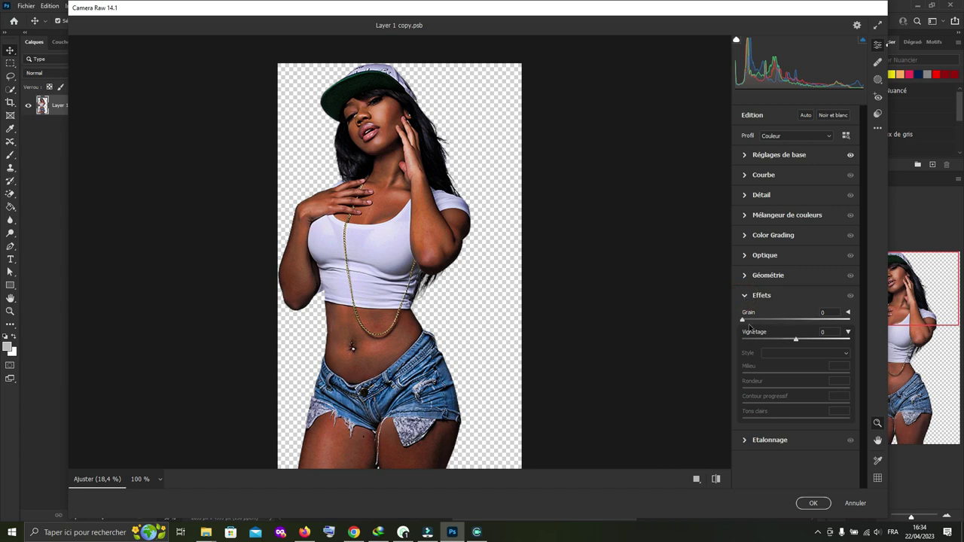
drag(798, 343, 762, 342)
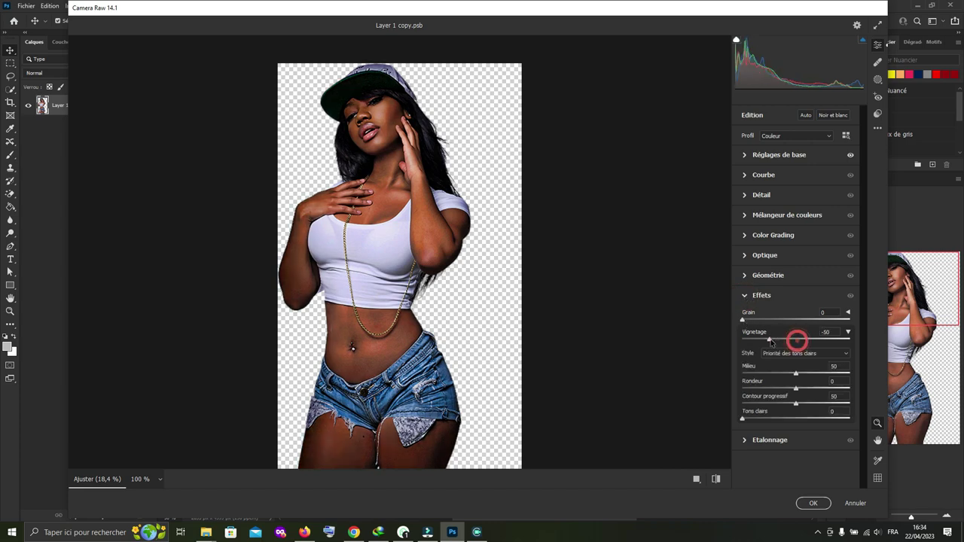
click(745, 296)
click(745, 316)
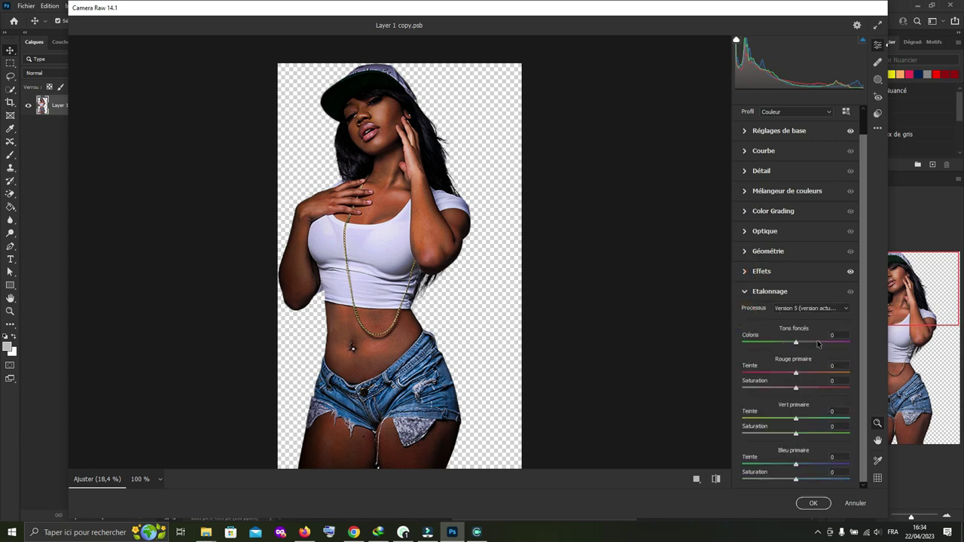
click(797, 379)
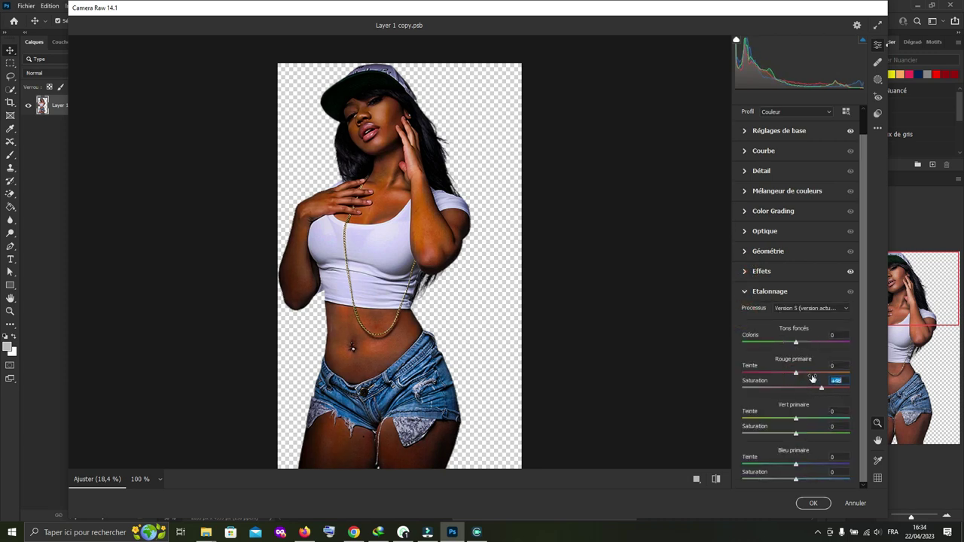
drag(797, 422, 806, 423)
drag(799, 386, 821, 394)
drag(790, 377, 779, 374)
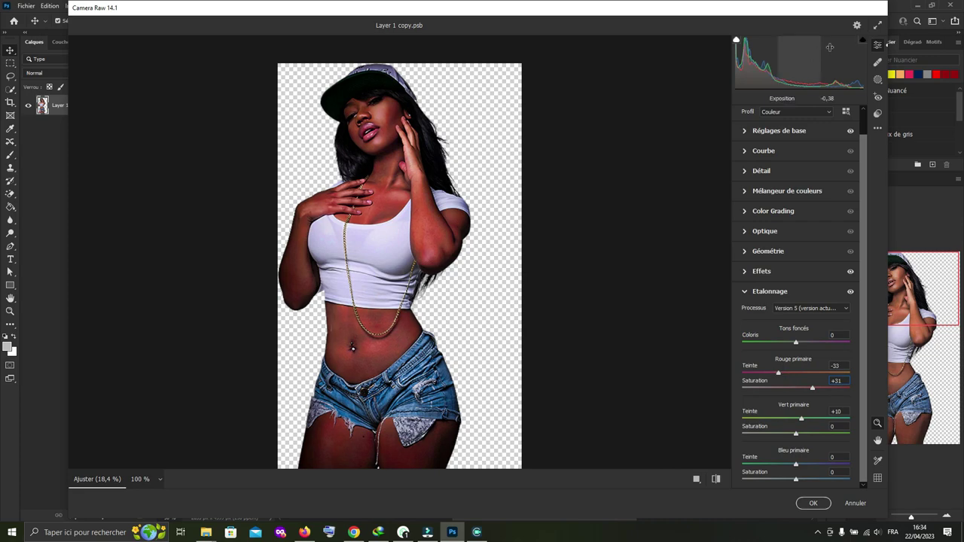
Step: Apply the Camera Raw edits, then close the cut-out file, saving its changes
click(814, 503)
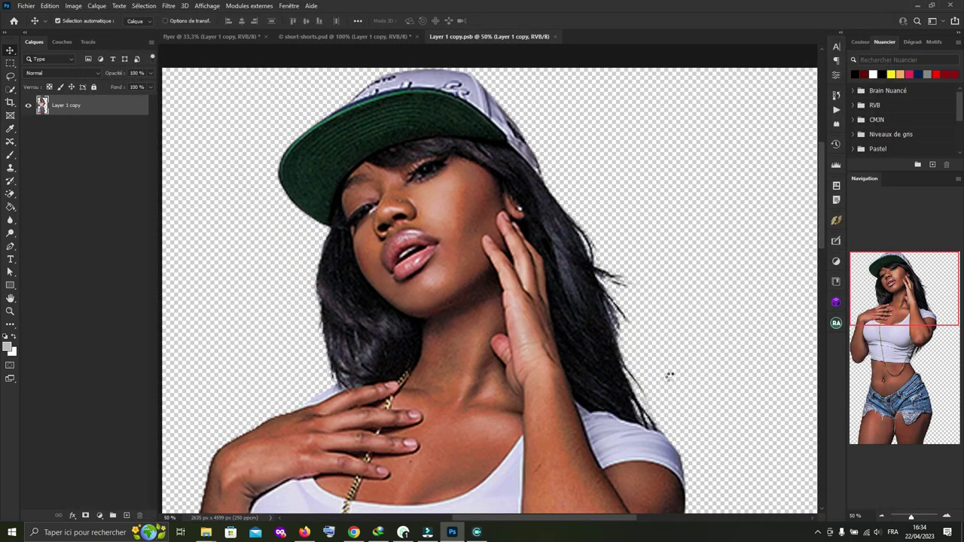
scroll(502, 294, down, 1)
scroll(502, 292, down, 1)
scroll(503, 289, down, 1)
scroll(502, 286, down, 1)
click(564, 38)
click(442, 198)
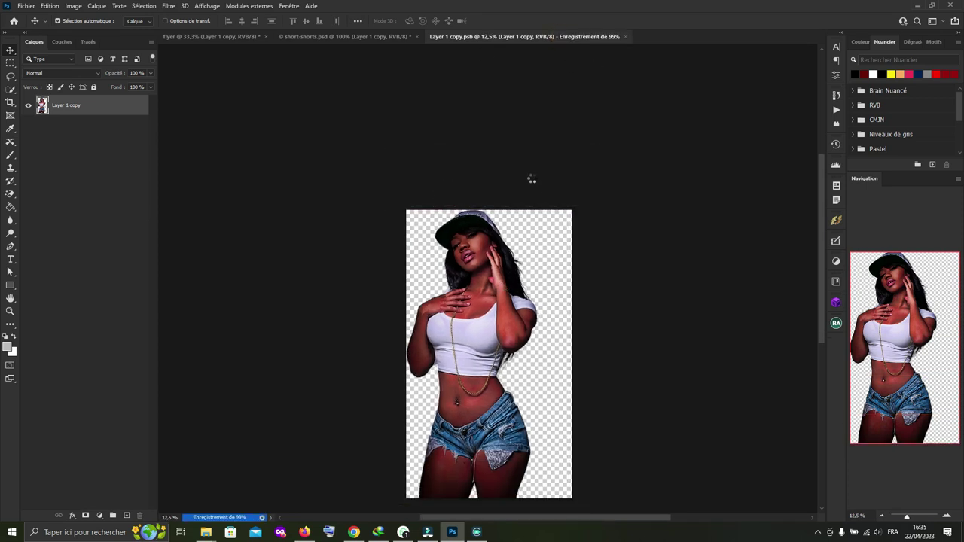
scroll(531, 234, down, 3)
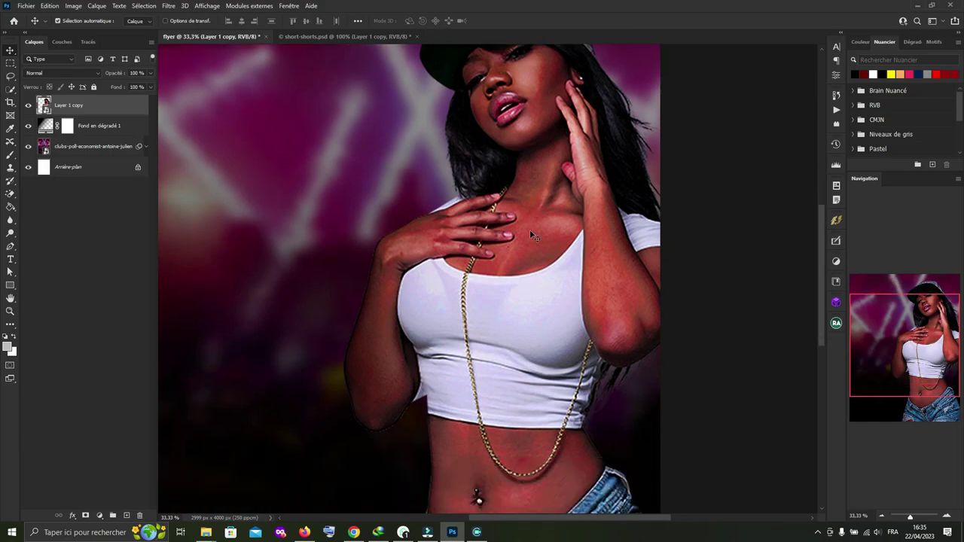
Step: Paste DISCO NIGHT into a new text box on the flyer's left side
scroll(531, 232, down, 1)
scroll(531, 232, down, 1)
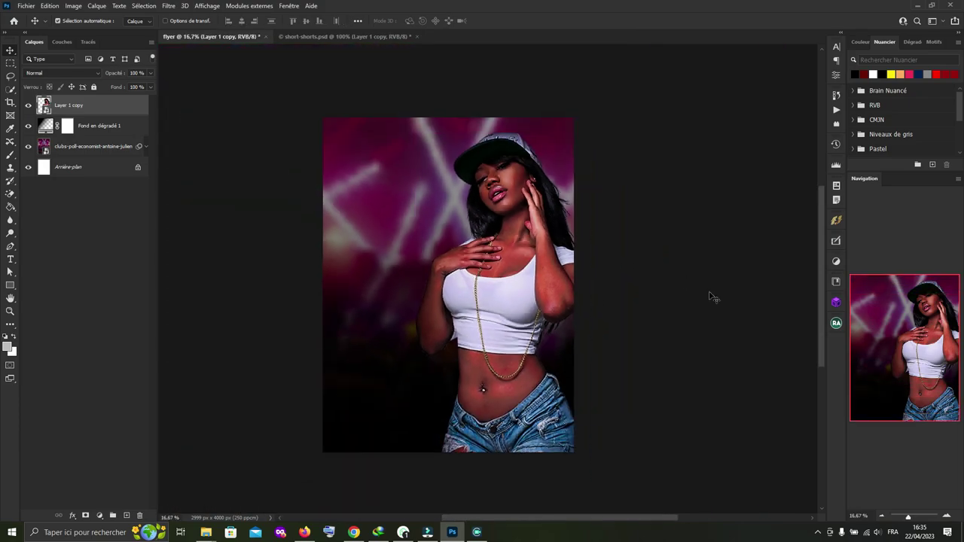
click(452, 532)
click(452, 533)
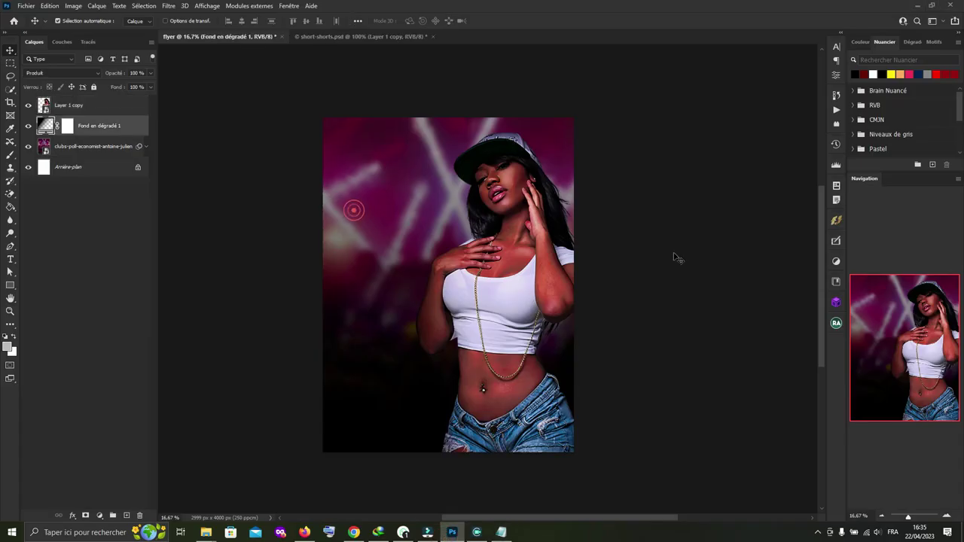
click(11, 260)
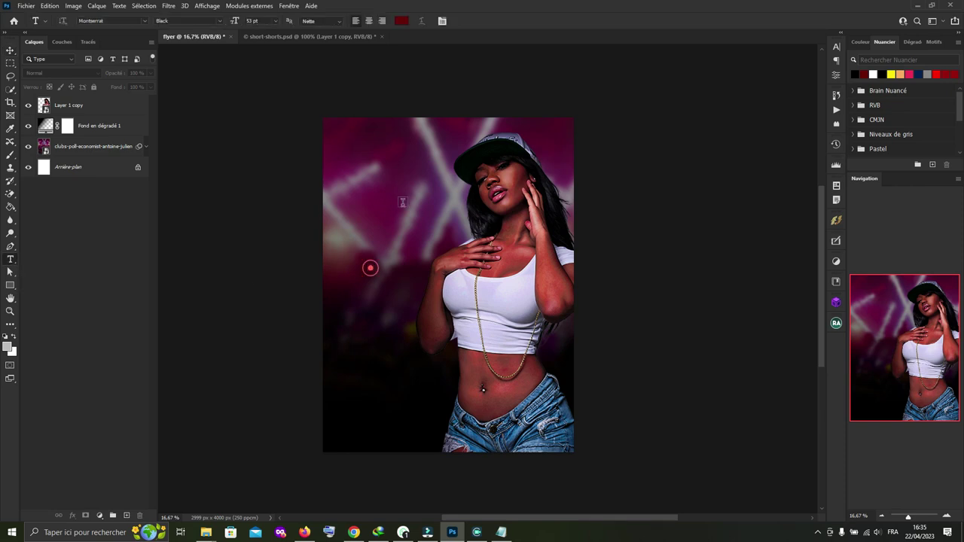
click(369, 268)
click(460, 22)
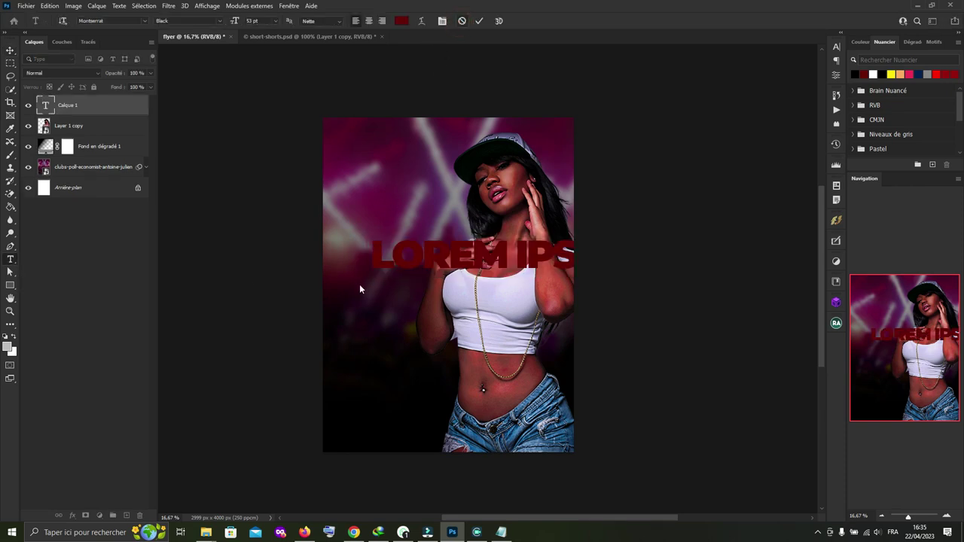
click(462, 21)
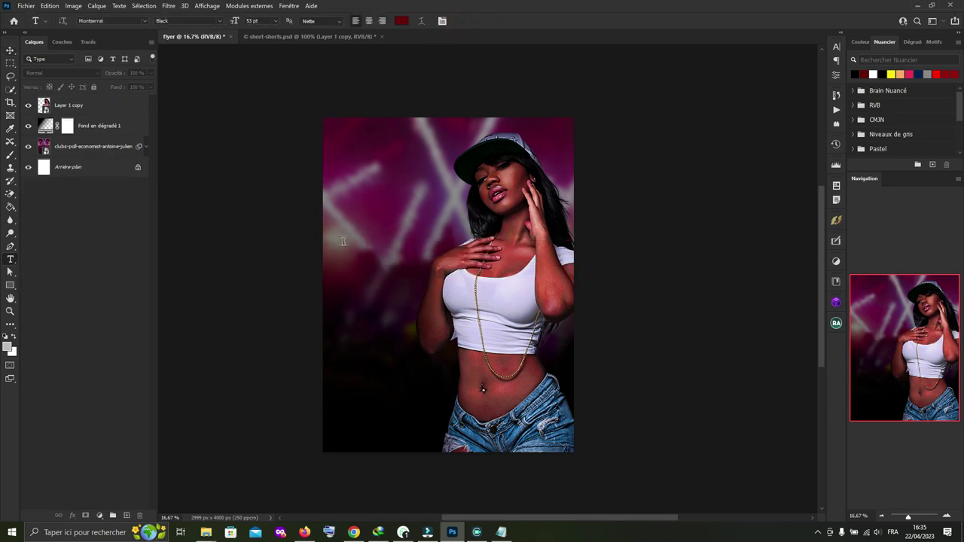
drag(341, 247, 557, 345)
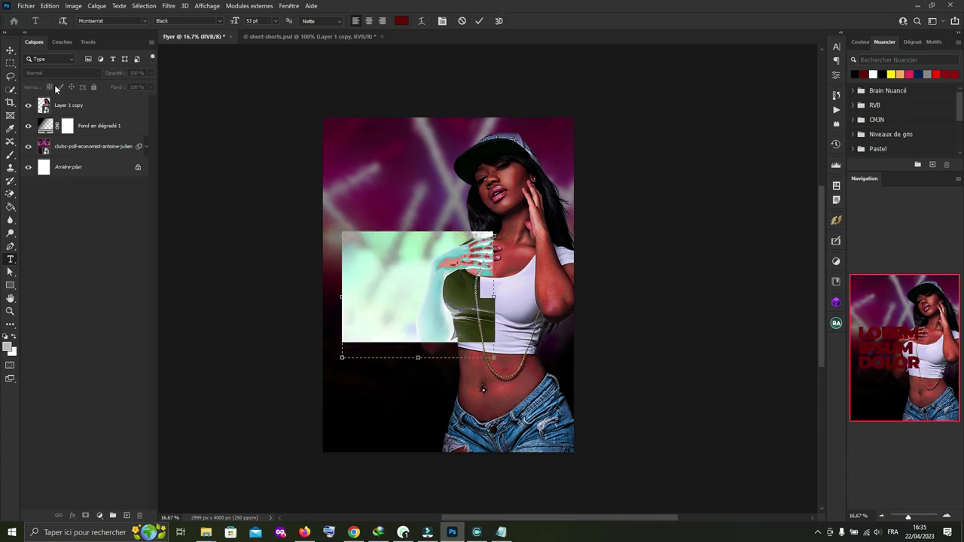
key(ctrl+v)
click(479, 21)
Step: Fit the text box tightly around the title, shift it slightly, and fill it white
key(v)
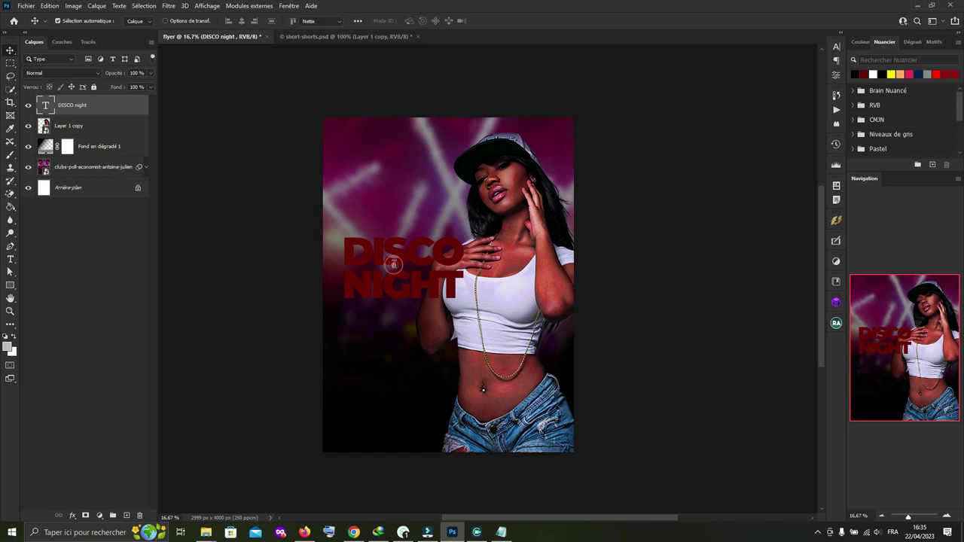
double_click(393, 265)
drag(417, 357, 417, 306)
click(479, 21)
drag(407, 271, 421, 286)
click(898, 73)
key(alt+BackSpace)
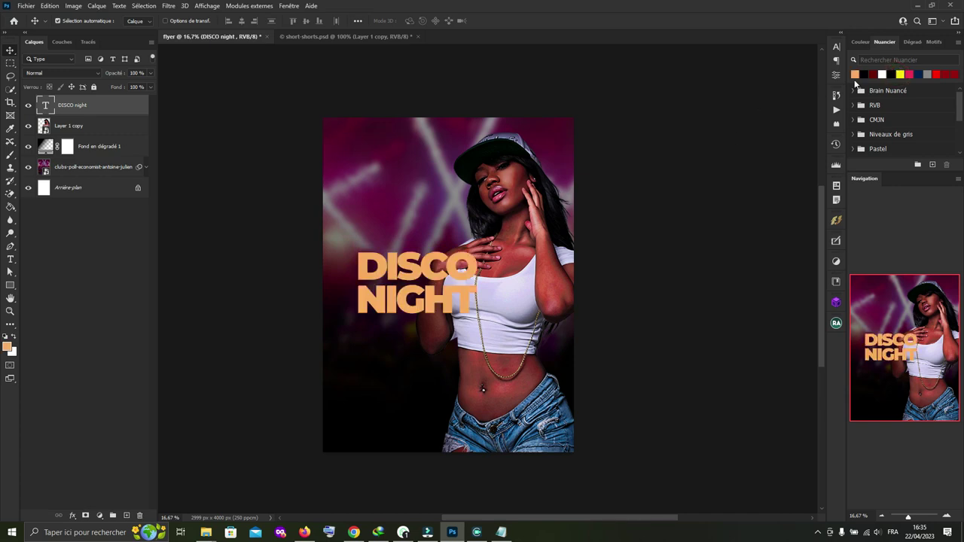
click(884, 73)
key(alt+BackSpace)
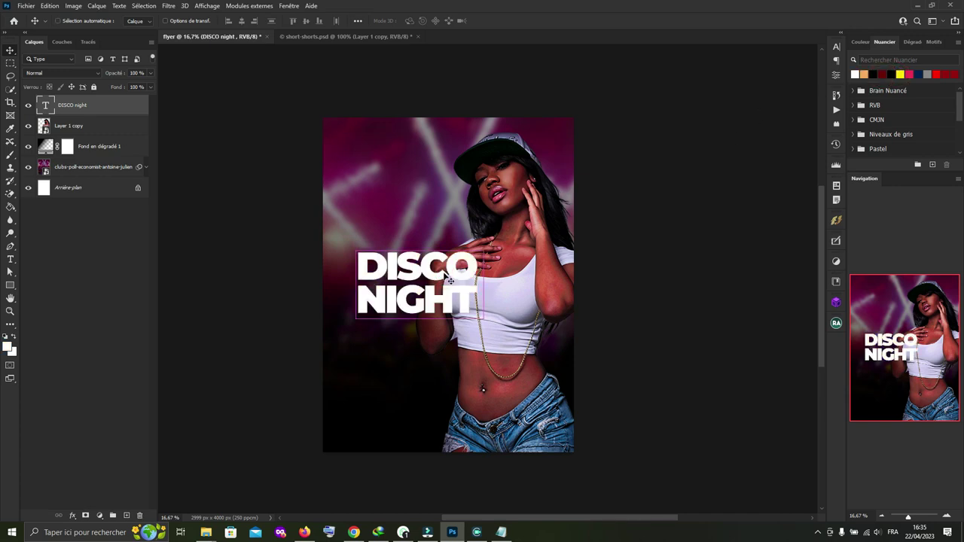
Step: Enlarge the DISCO NIGHT title and move it to the right
key(ctrl+plus)
key(ctrl+t)
mouse_move(490, 229)
mouse_down()
mouse_move(561, 187)
mouse_move(547, 198)
mouse_up()
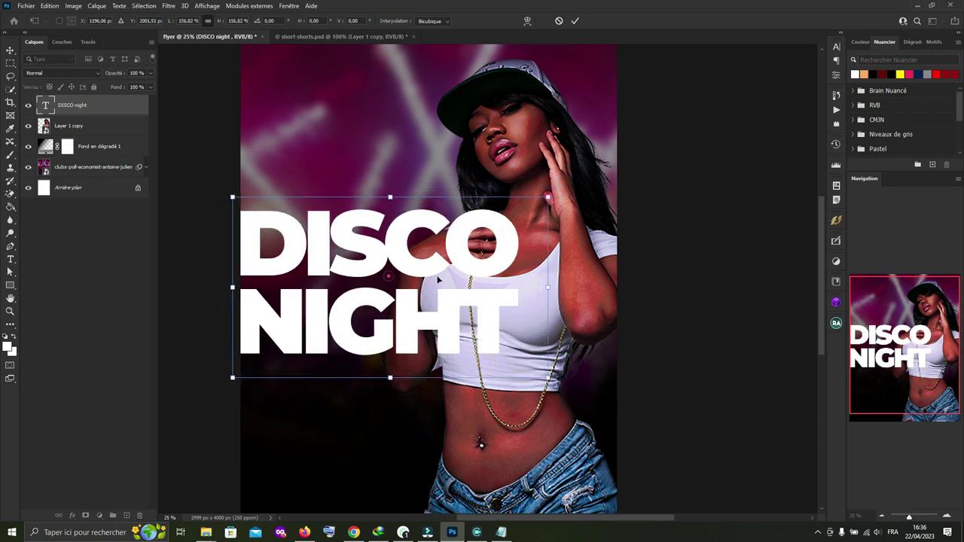
drag(438, 280, 473, 283)
click(575, 20)
key(ctrl+minus)
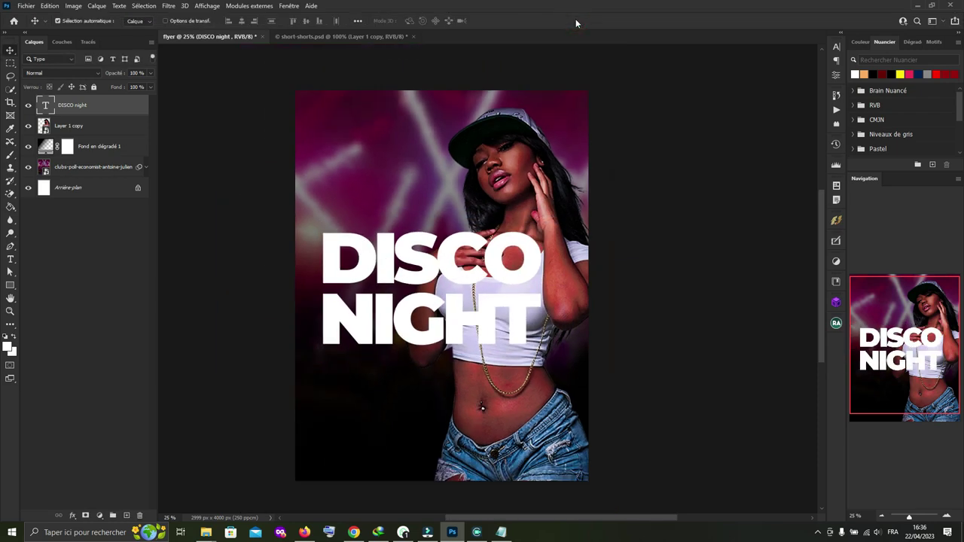
key(ctrl+minus)
Step: Raise the title, shrink it to about 80%, and place its layer beneath Layer 1 copy
drag(512, 256, 520, 161)
key(ctrl+t)
drag(469, 209, 450, 210)
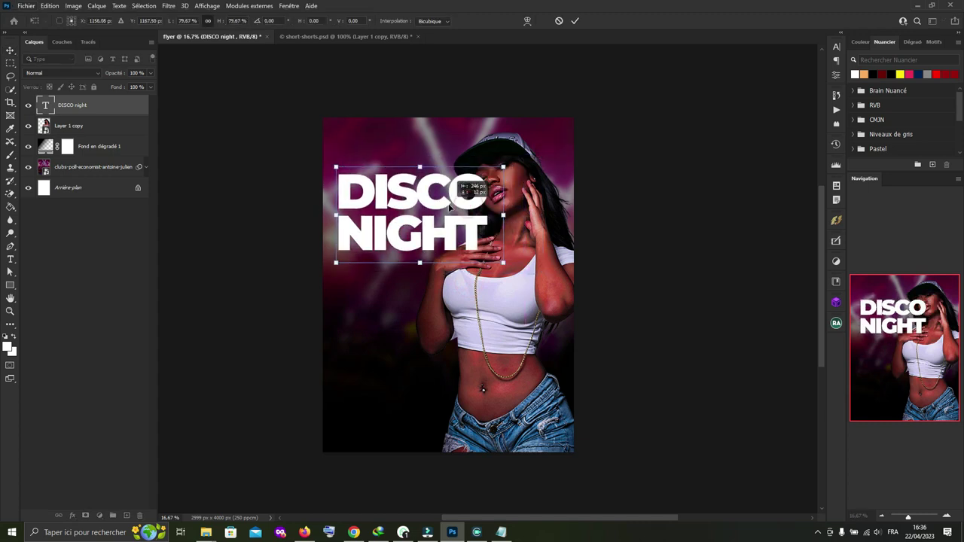
click(574, 20)
mouse_move(116, 109)
mouse_down()
mouse_move(115, 138)
mouse_move(698, 167)
mouse_up()
drag(134, 112, 128, 137)
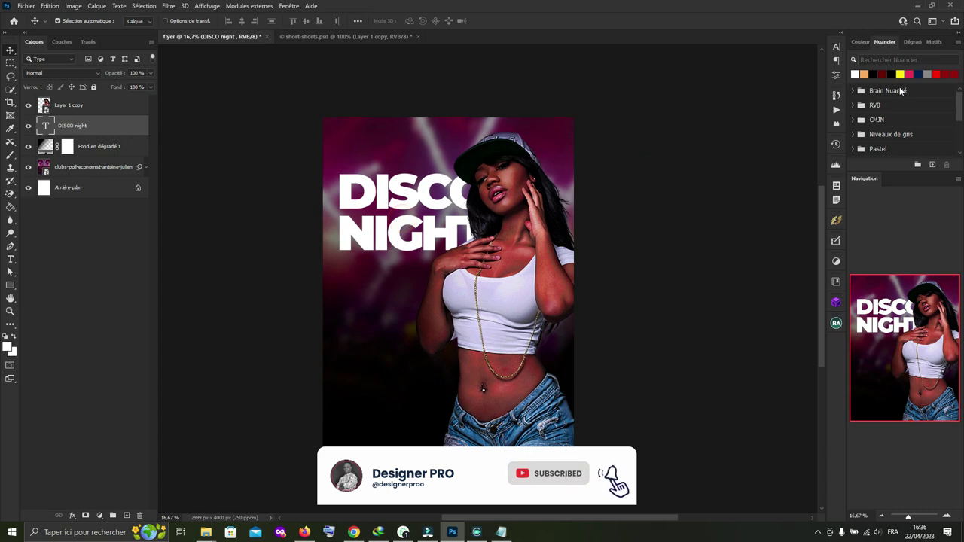
Step: Tighten the title's line spacing to 52 pt so NIGHT sits below DISCO
click(836, 47)
click(802, 73)
text(51)
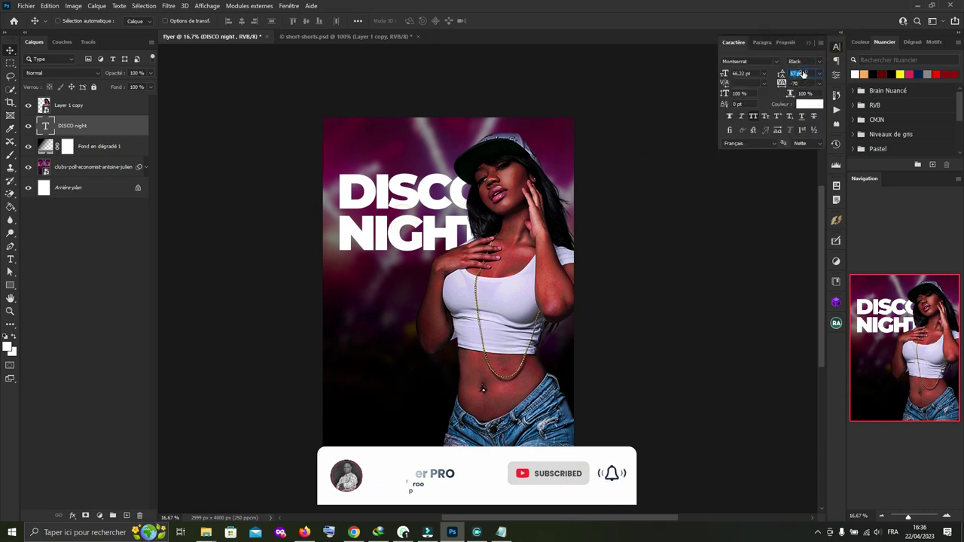
key(Return)
scroll(807, 73, up, 6)
scroll(808, 72, up, 7)
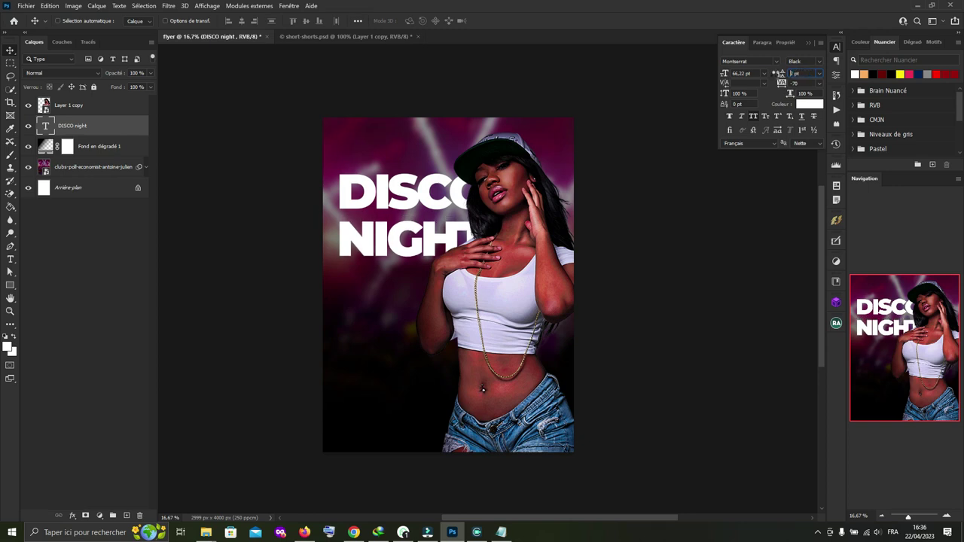
key(Return)
scroll(790, 73, up, 5)
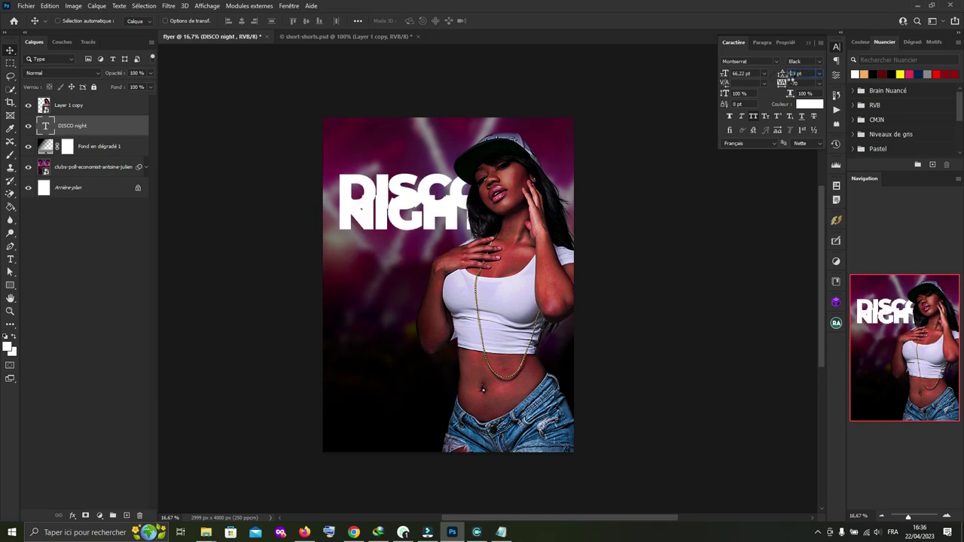
key(Return)
key(Return)
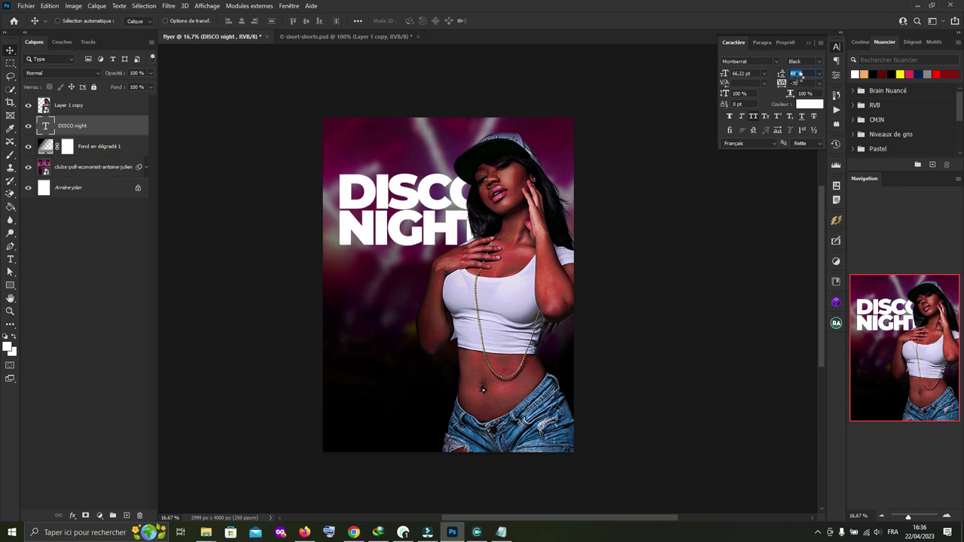
scroll(800, 79, down, 1)
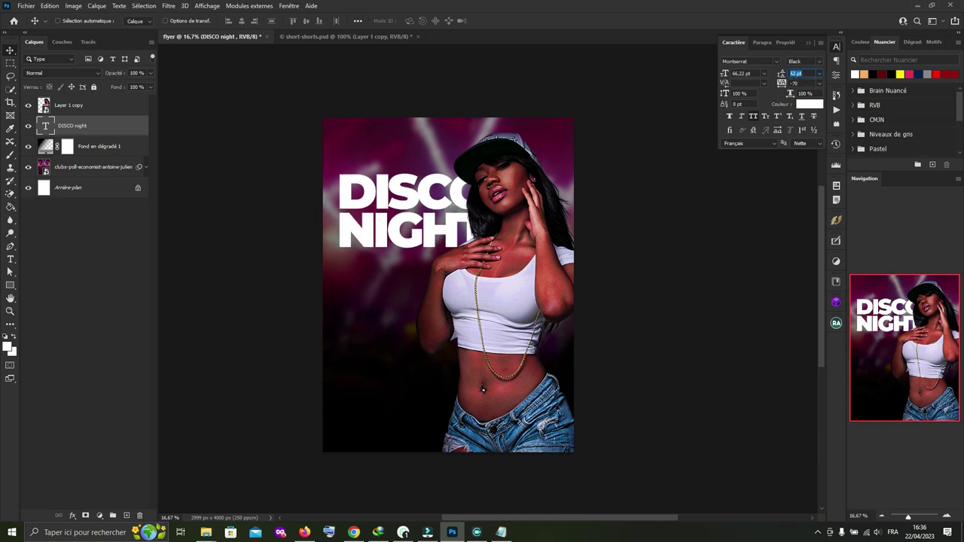
Step: Move the woman's photo right and nudge the DISCO NIGHT title slightly right and down
drag(489, 259, 523, 281)
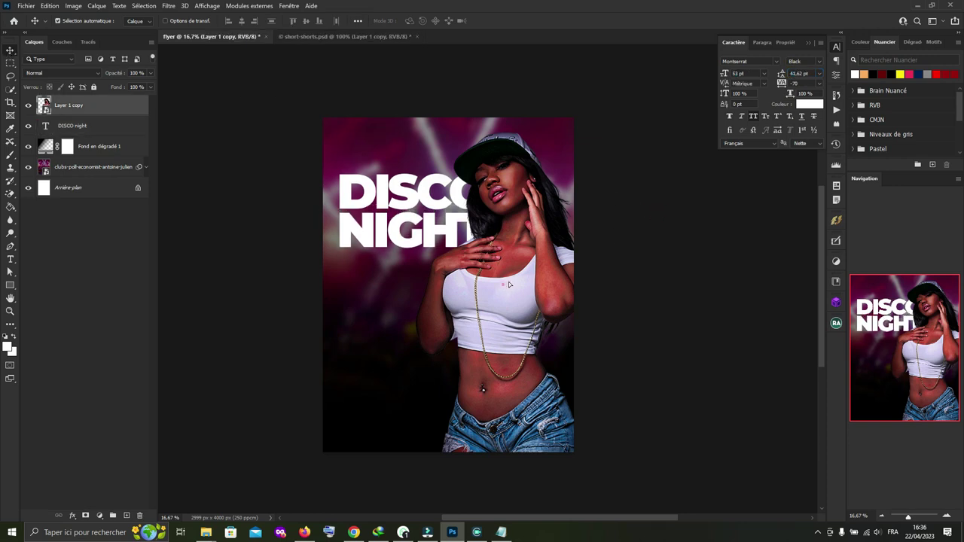
drag(427, 239, 431, 243)
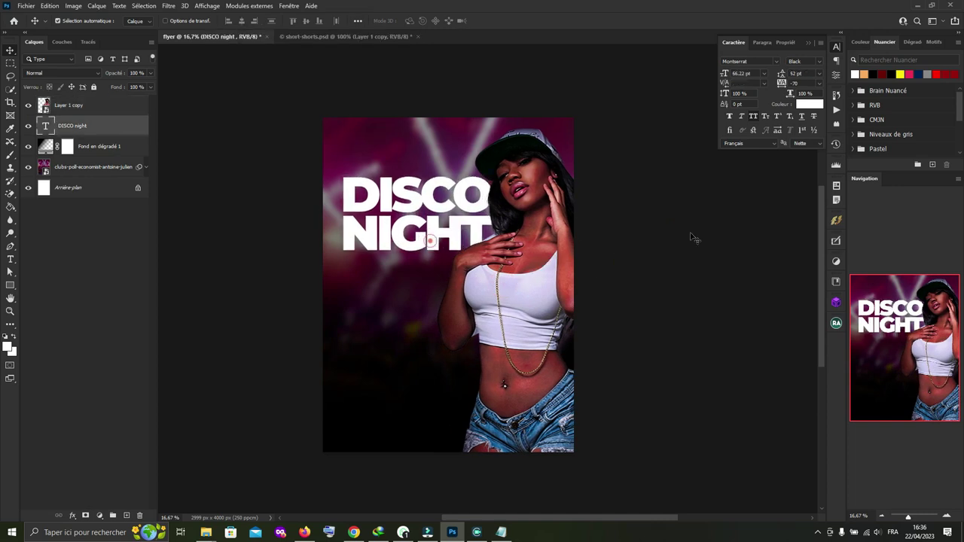
key(alt+Tab)
click(699, 160)
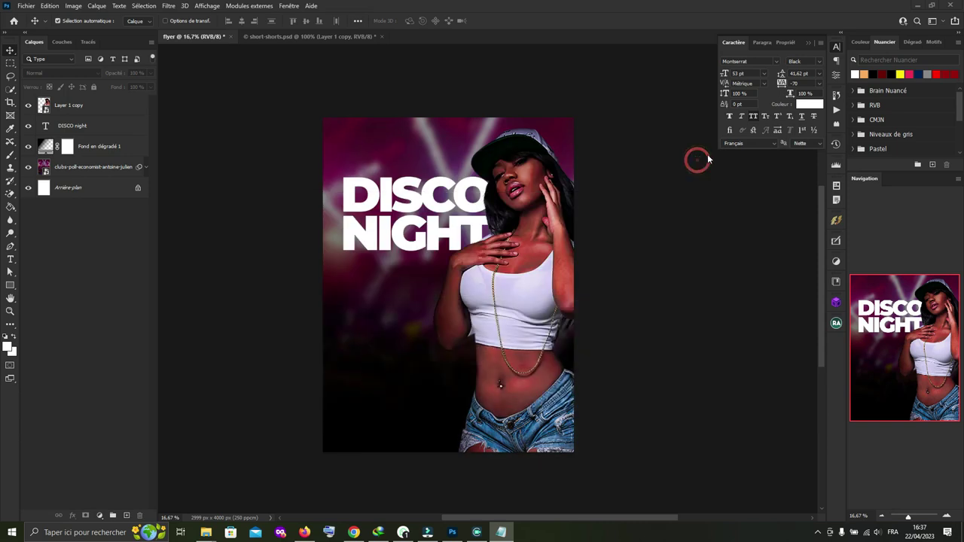
Step: Drag a text box below the title and fill it with Lorem Ipsum placeholder text
click(11, 261)
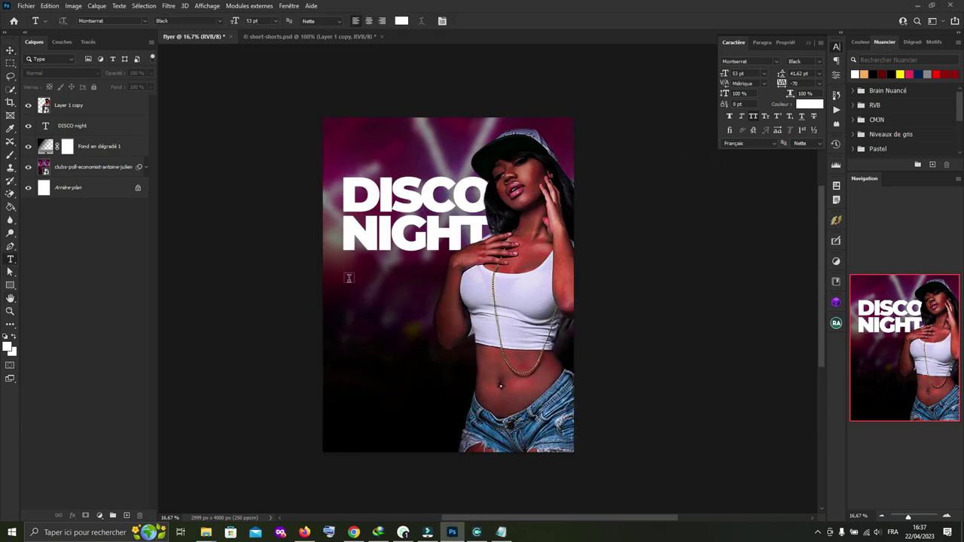
drag(344, 267, 457, 301)
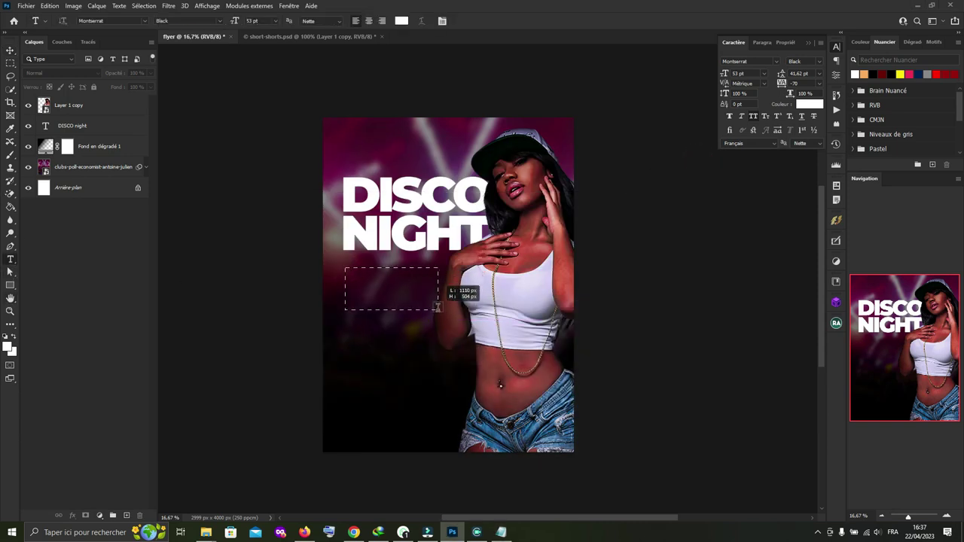
click(119, 5)
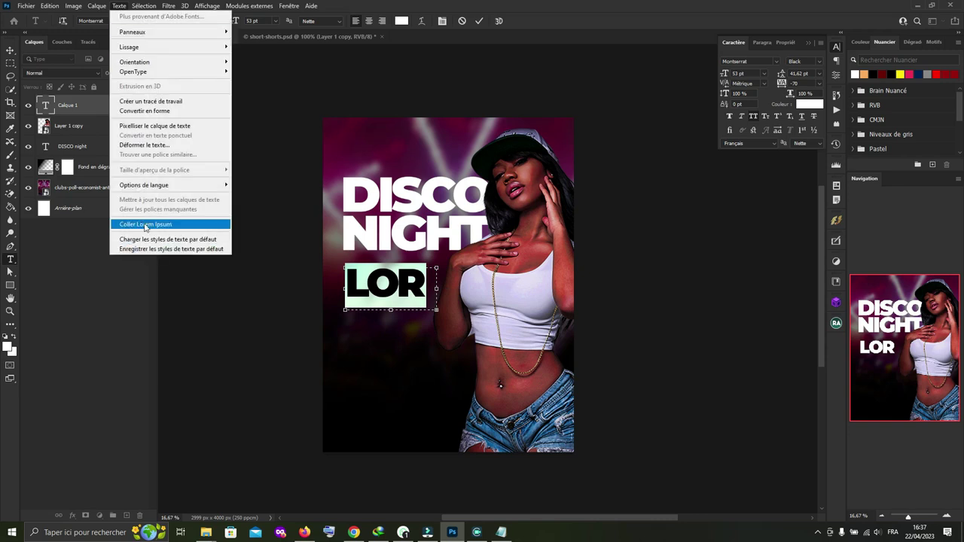
click(144, 223)
Step: Format the placeholder as 10 pt Regular with Auto leading and All Caps off
click(276, 20)
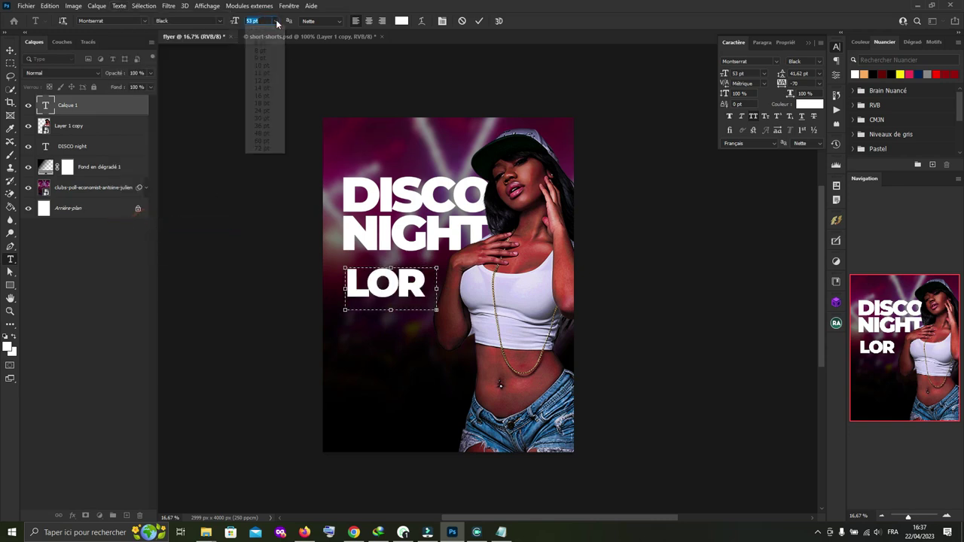
click(272, 63)
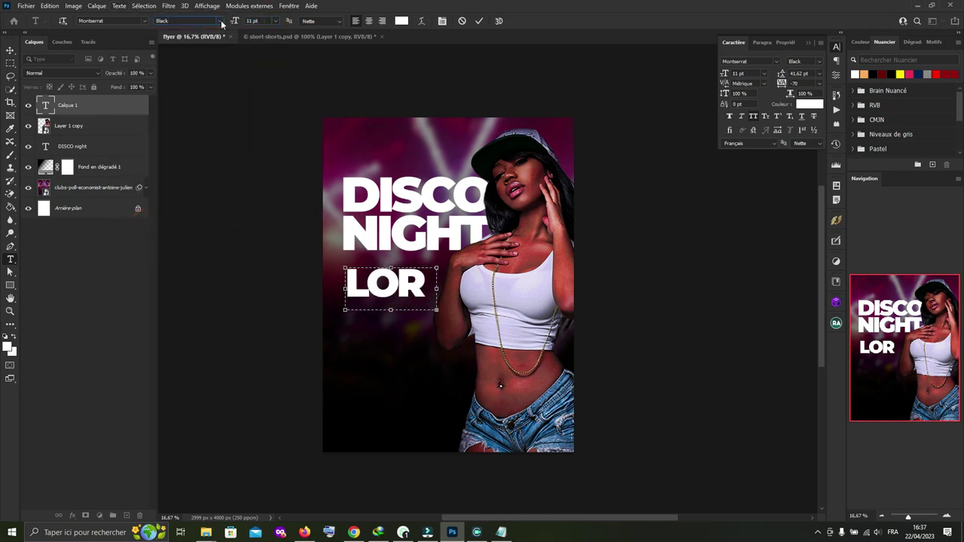
key(ctrl+a)
click(276, 20)
click(265, 63)
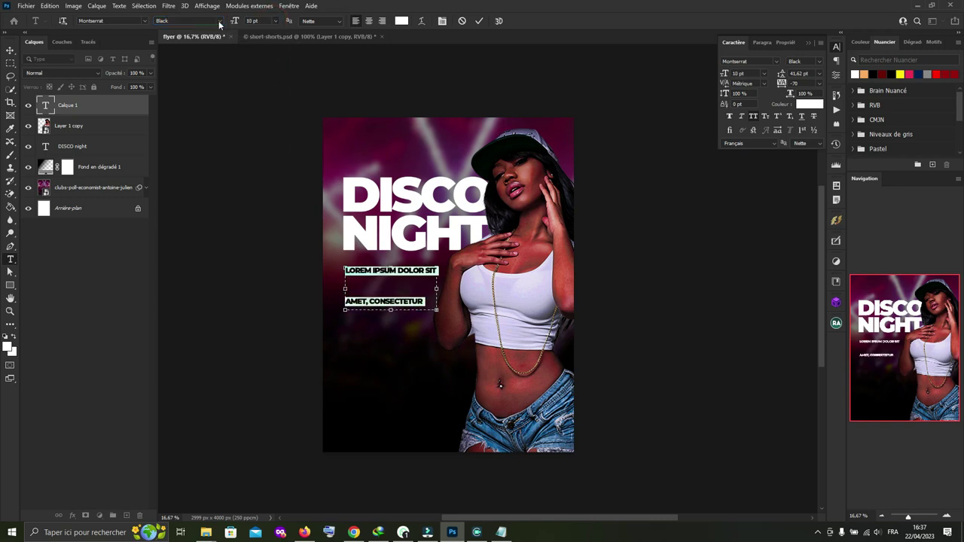
click(819, 73)
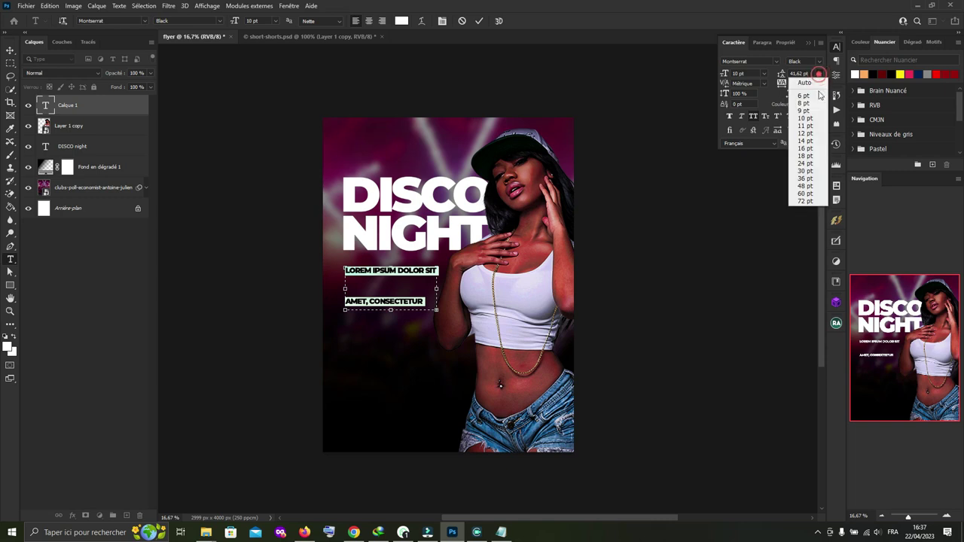
click(820, 62)
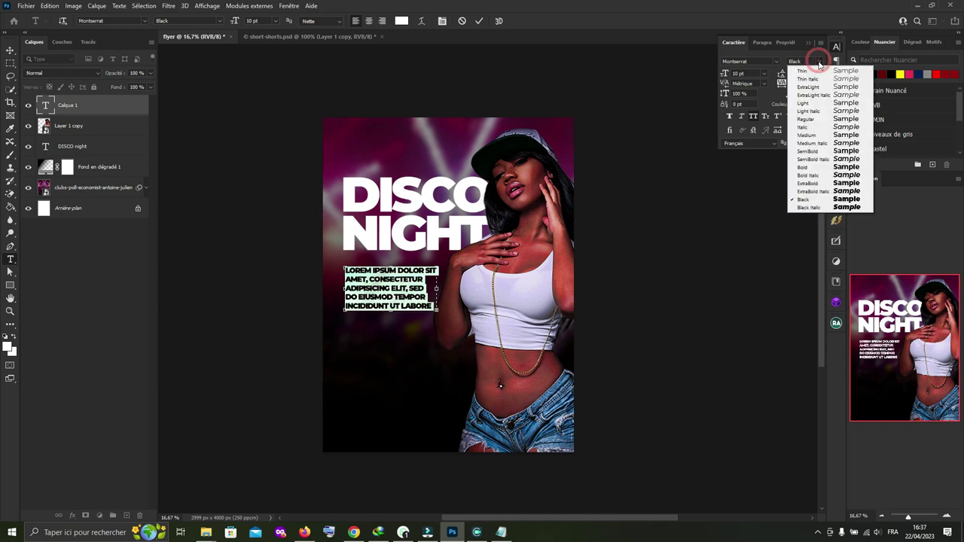
click(833, 121)
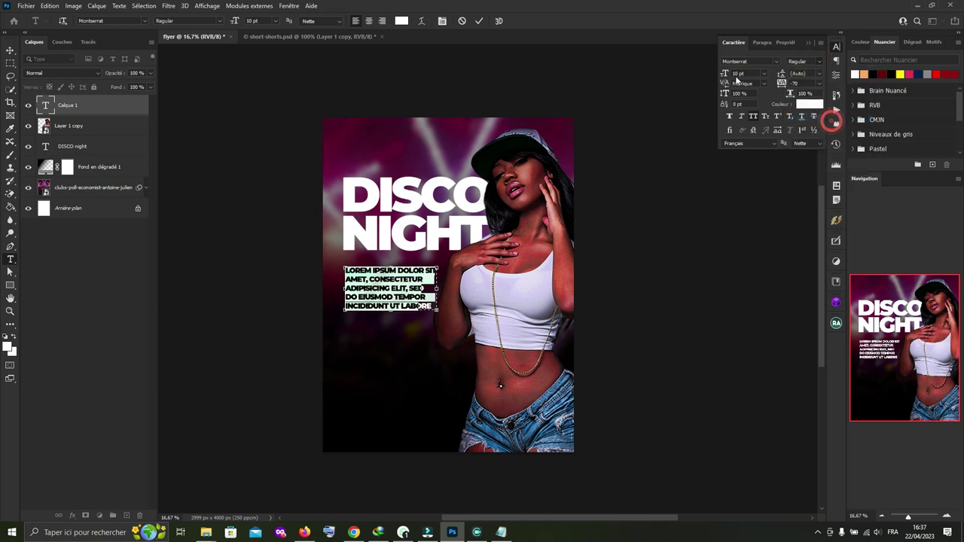
key(ctrl+shift+k)
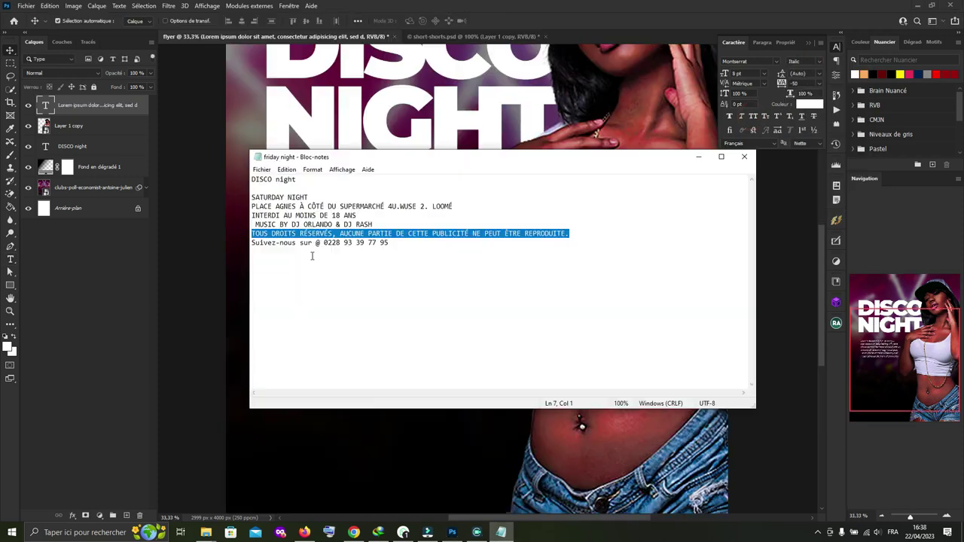
Step: Replace the lorem text with the pasted copyright notice and set it to 7 pt
click(699, 157)
key(t)
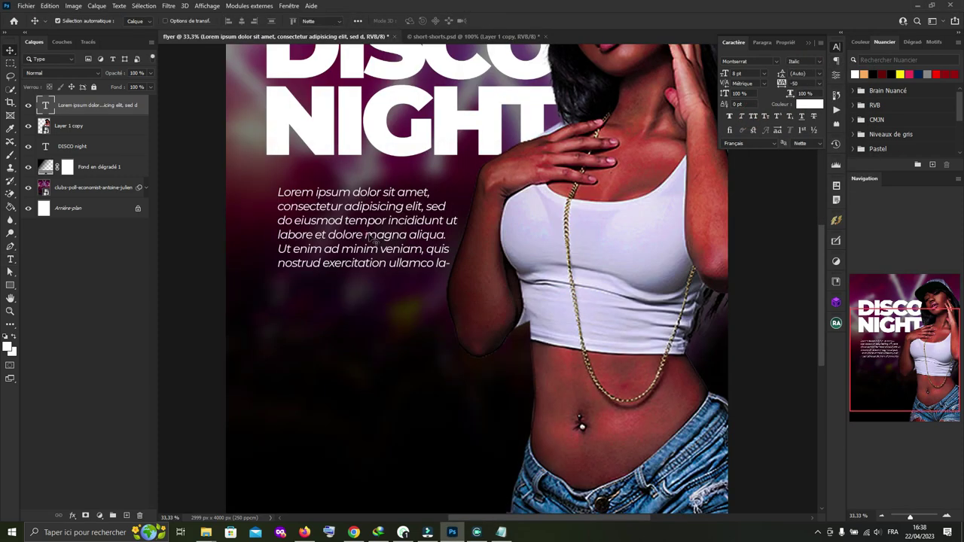
click(393, 231)
key(ctrl+a)
text(TOUS DROITS RÉSERVÉS, AUCUNE PARTIE DE CETTE PUBLICITÉ NE PEUT ÊTRE REPRODUITE.)
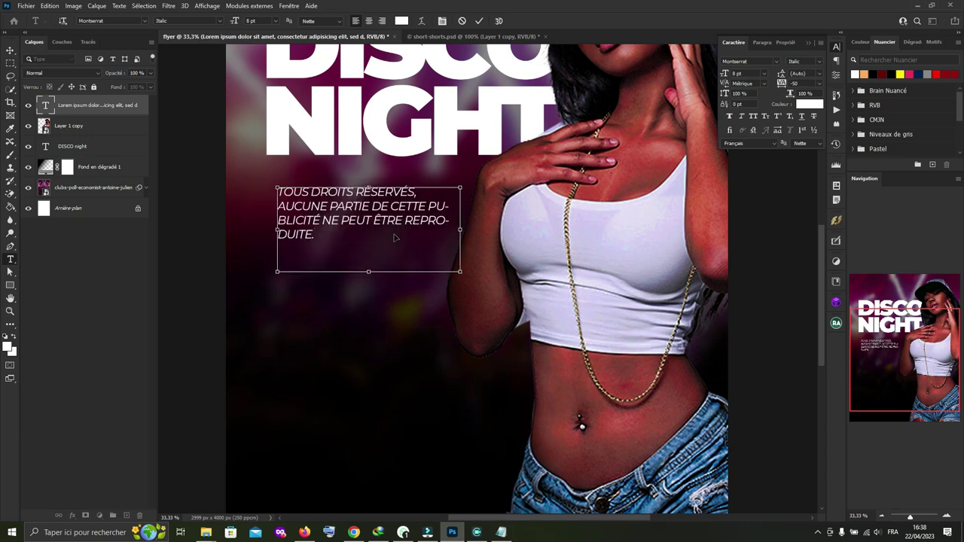
key(ctrl+a)
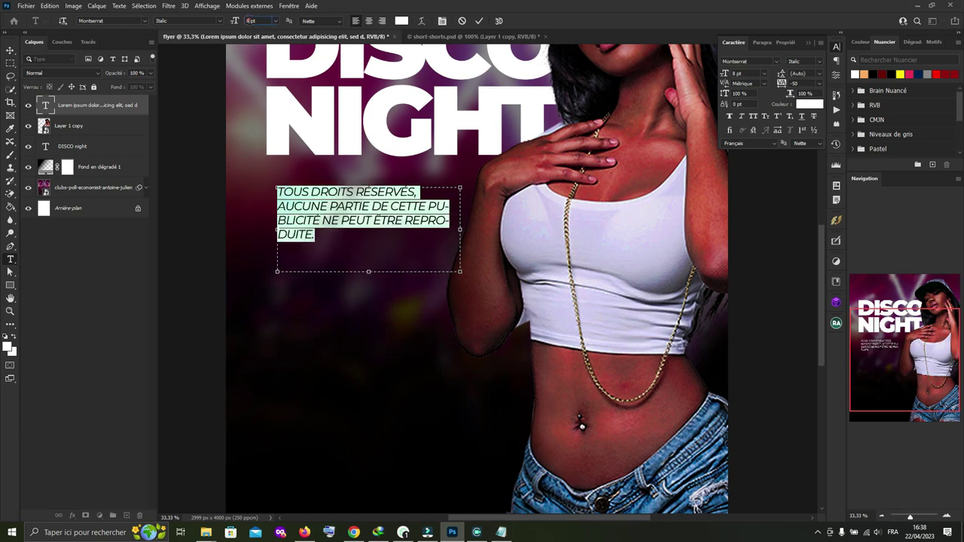
text(7)
key(Return)
click(479, 21)
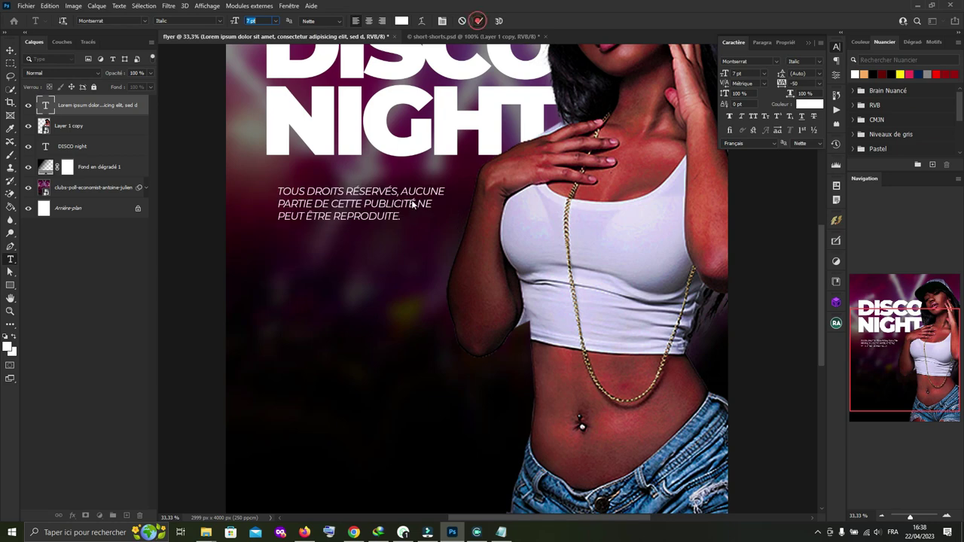
Step: Shorten the text box to three lines and delete 'TOUS DROITS RÉSERVÉS,' from the notice
click(401, 208)
key(ctrl+a)
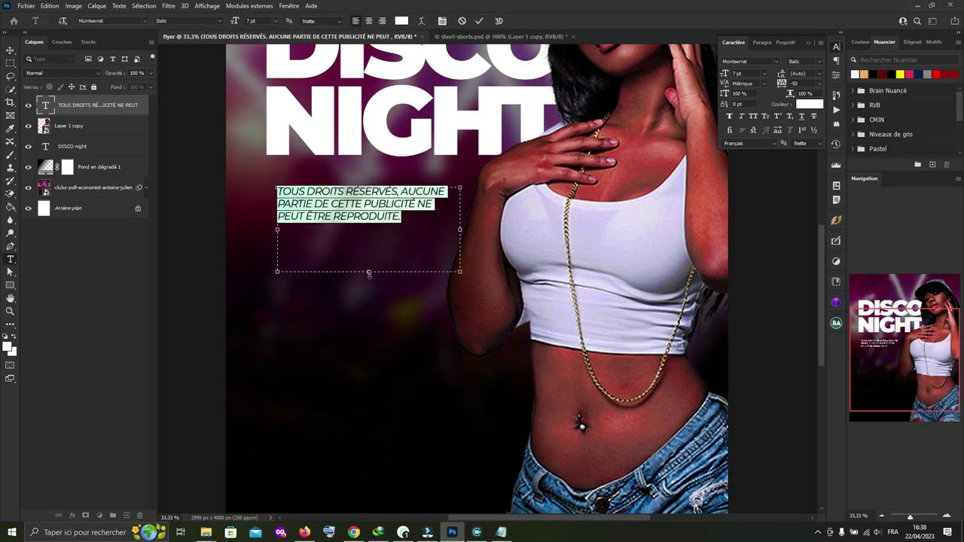
drag(369, 273, 369, 224)
click(396, 190)
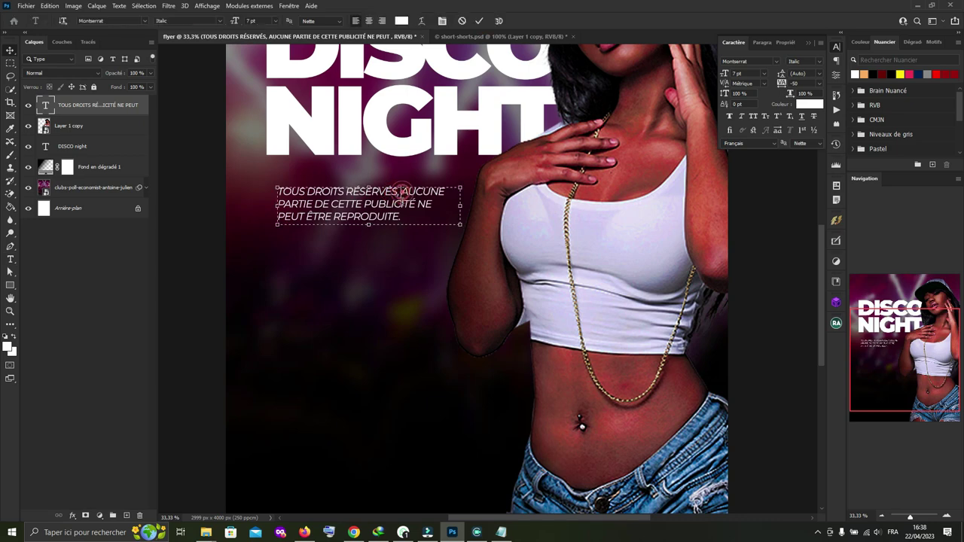
drag(400, 191, 218, 175)
key(ctrl+c)
key(BackSpace)
click(478, 21)
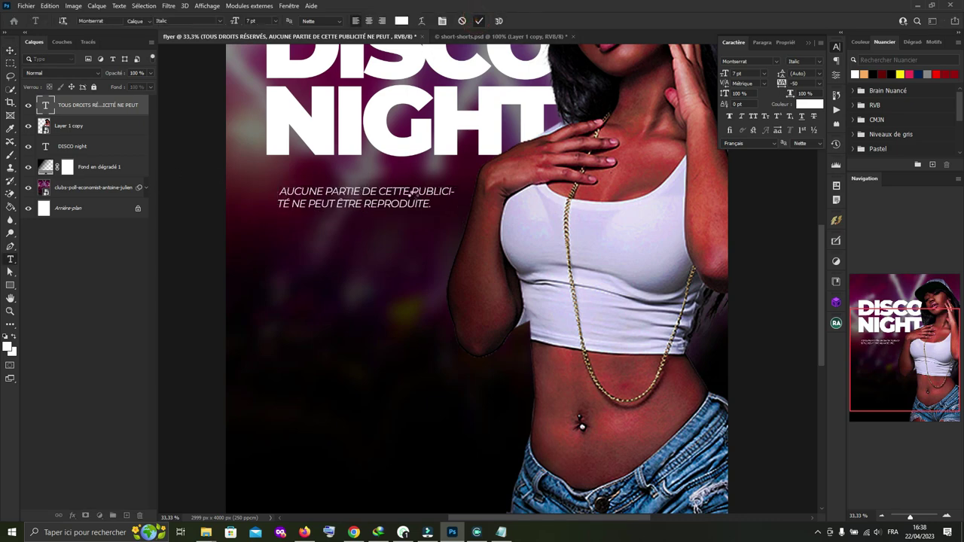
key(v)
key(ctrl+minus)
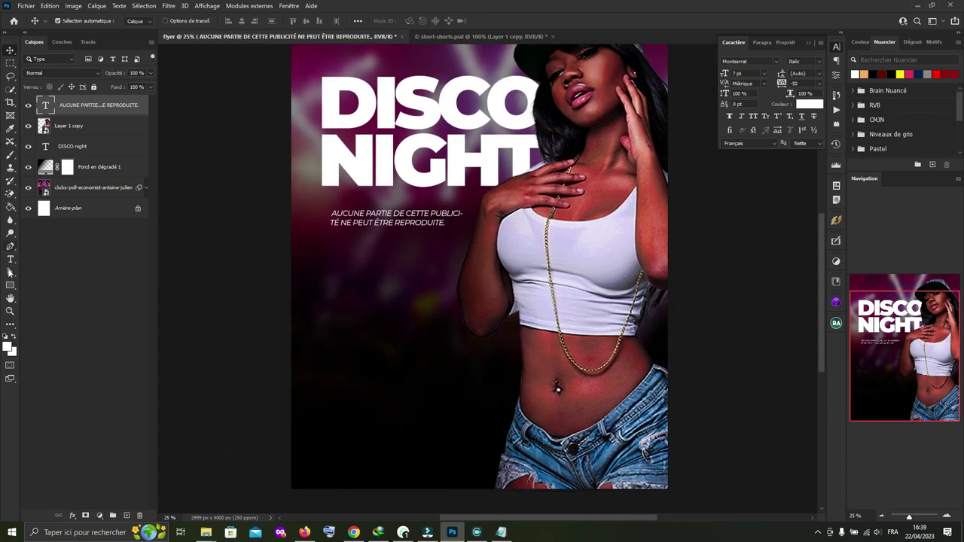
Step: Draw a small circle with the Ellipse tool below the notice text
click(10, 287)
right_click(9, 287)
click(40, 296)
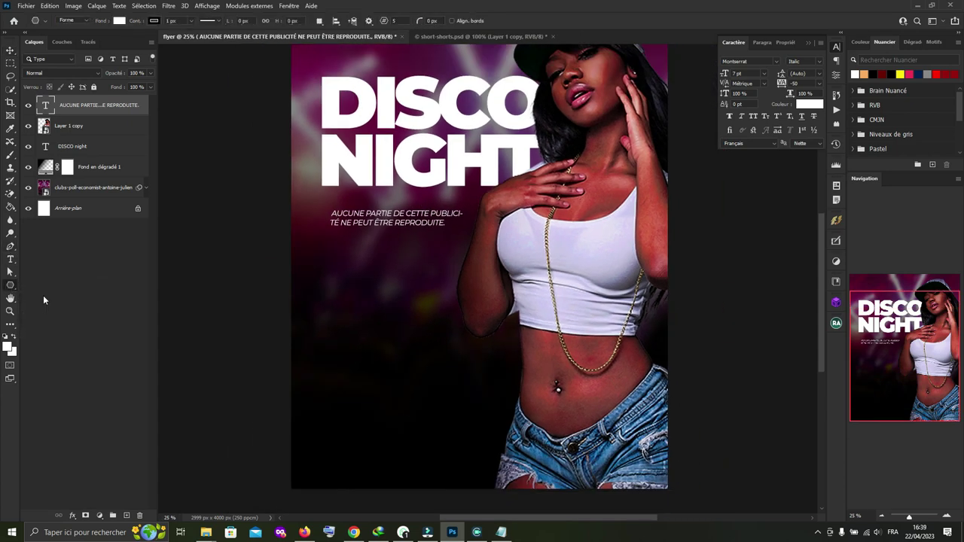
drag(399, 269, 431, 302)
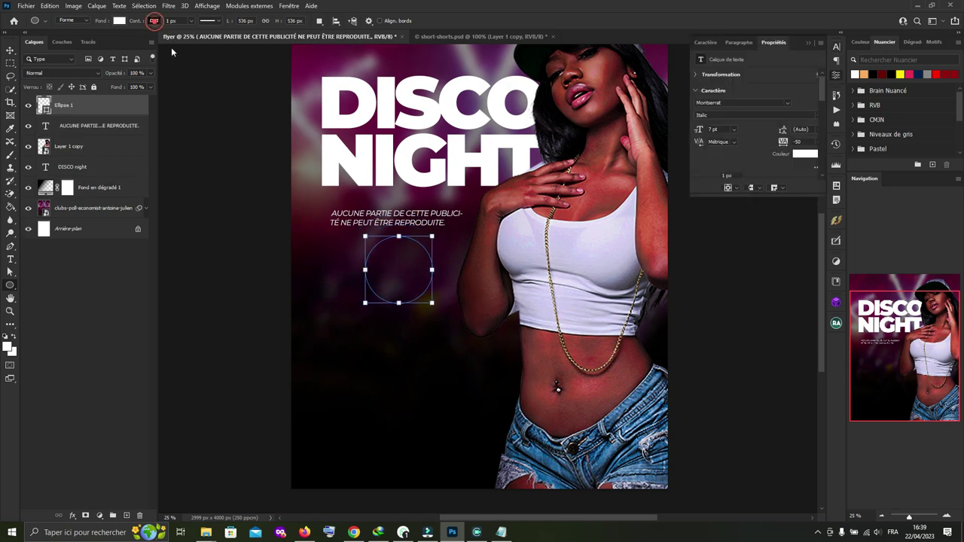
Step: Fill the circle with a Resource Boy gold gradient and remove its outline
click(119, 20)
click(129, 39)
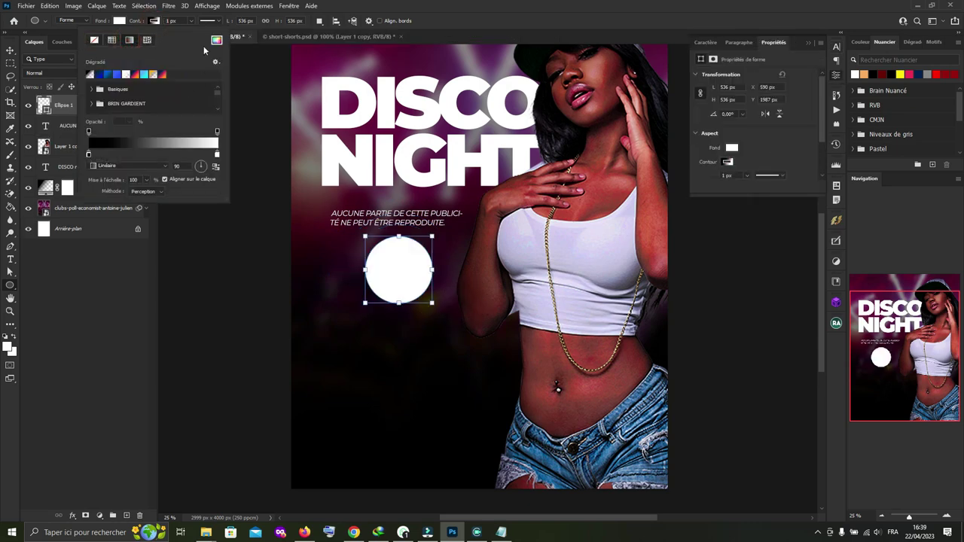
click(153, 22)
click(96, 40)
click(119, 20)
click(94, 40)
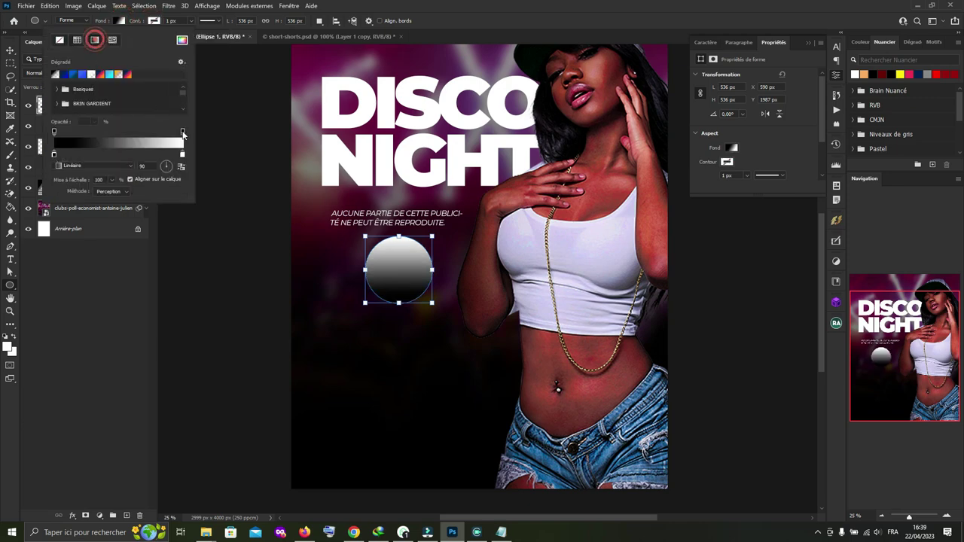
click(57, 205)
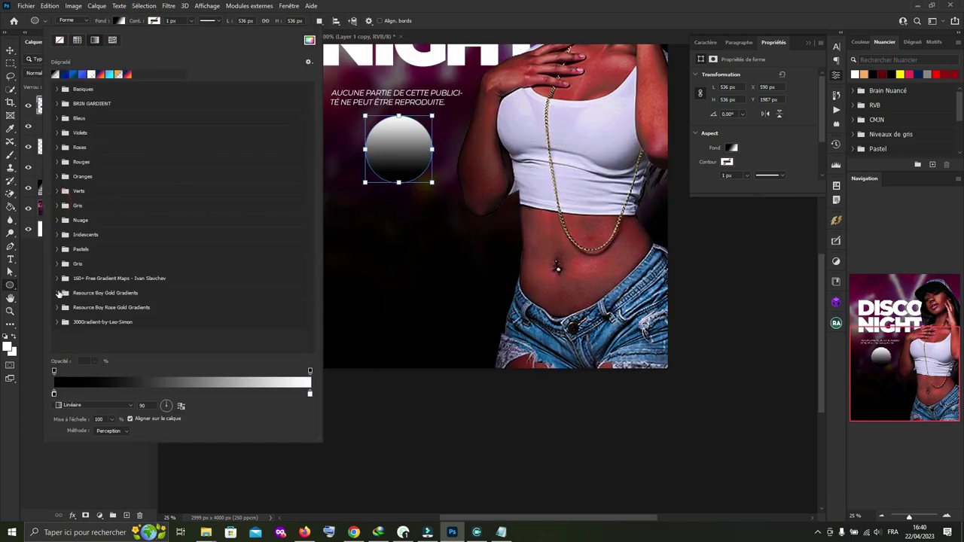
click(57, 293)
scroll(290, 311, down, 1)
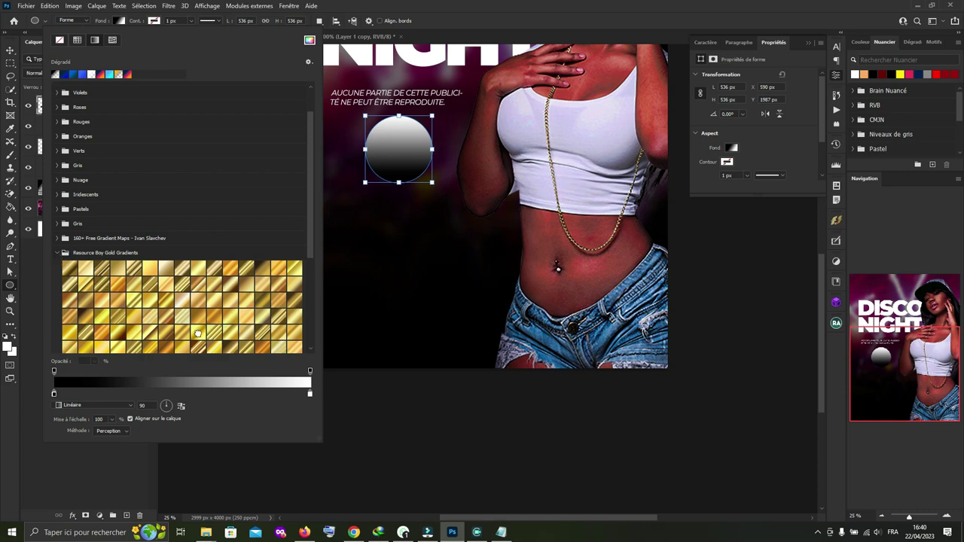
click(197, 333)
click(57, 253)
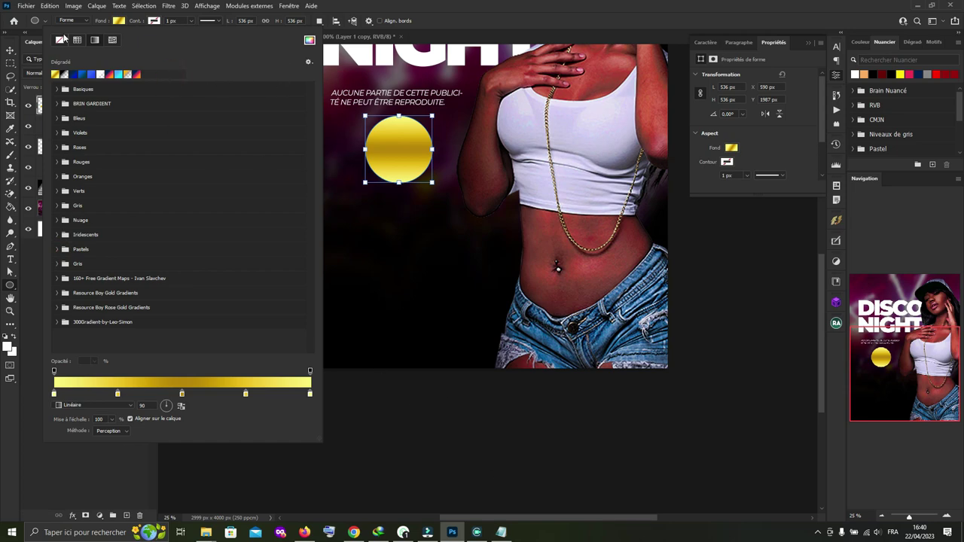
key(Escape)
Step: Rotate the gold circle by about -7 degrees with Free Transform
key(v)
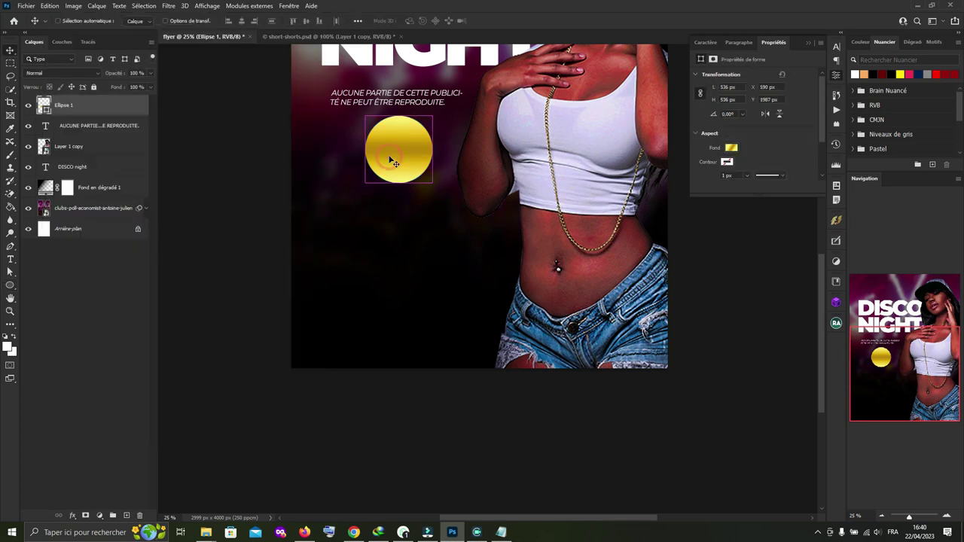
scroll(389, 160, up, 1)
scroll(366, 108, up, 3)
scroll(316, 301, right, 1)
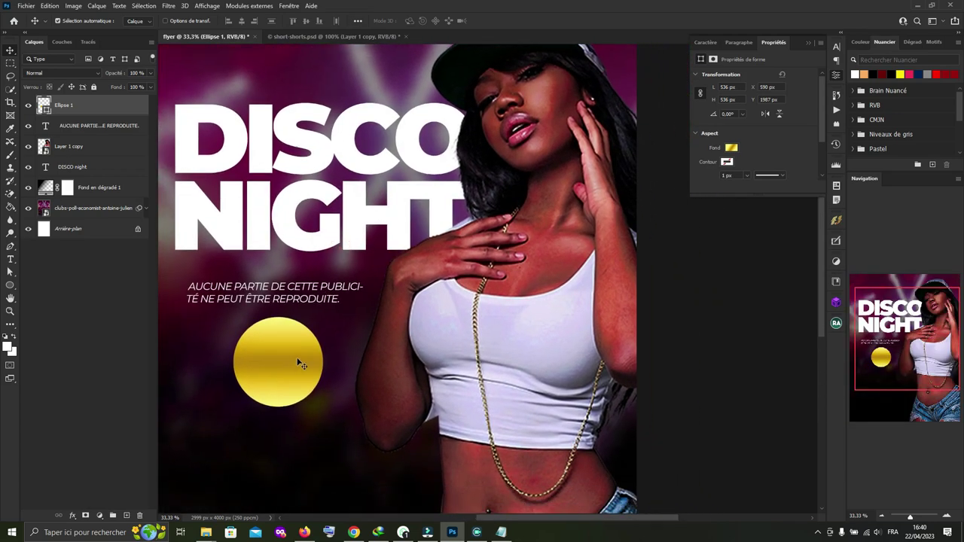
key(ctrl+t)
drag(347, 339, 351, 326)
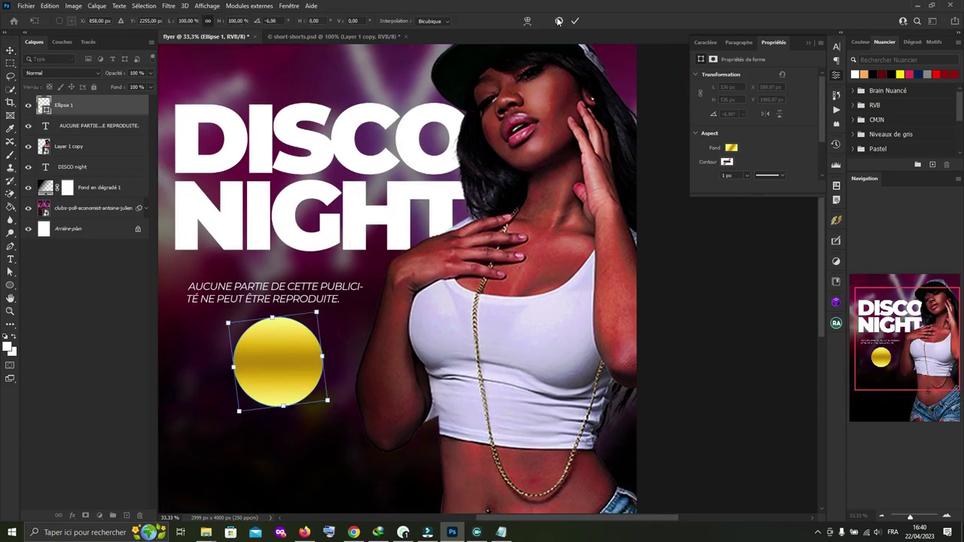
key(Return)
Step: Drag a paragraph text box below the gold circle and clear its placeholder text
scroll(286, 181, down, 1)
click(11, 258)
scroll(237, 387, down, 1)
drag(232, 382, 323, 442)
key(BackSpace)
Step: Paste 'TOUS DROITS RÉSERVÉS' into the box and set it to Montserrat ExtraBold
key(ctrl+v)
click(709, 43)
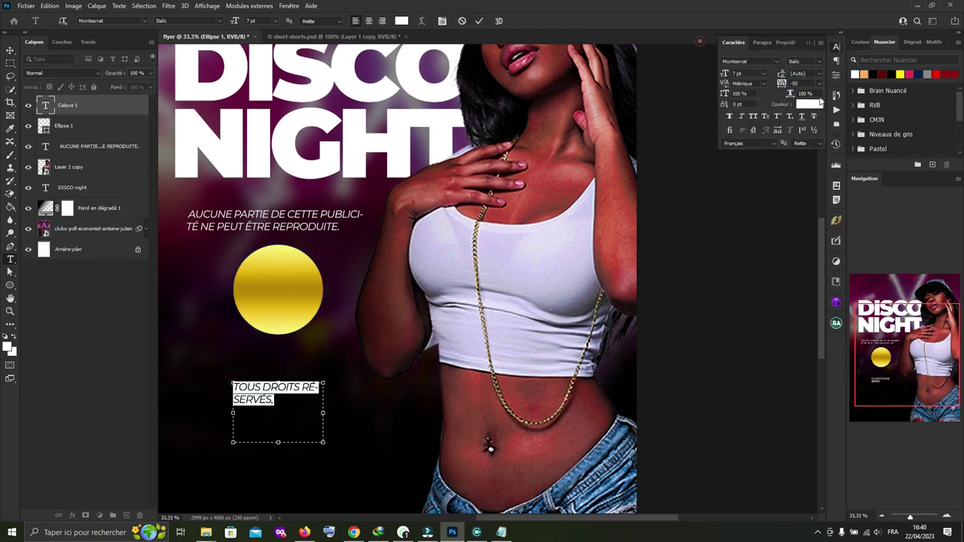
click(818, 62)
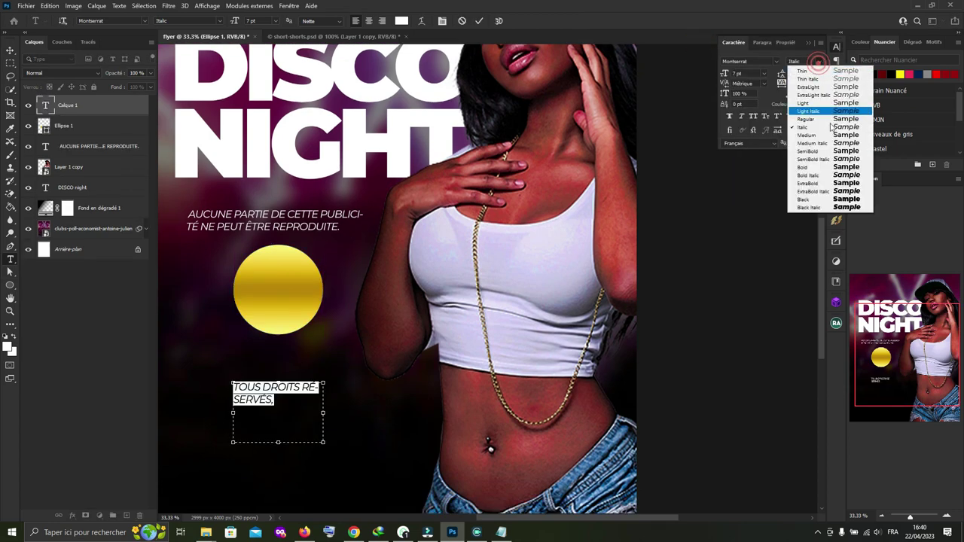
click(837, 169)
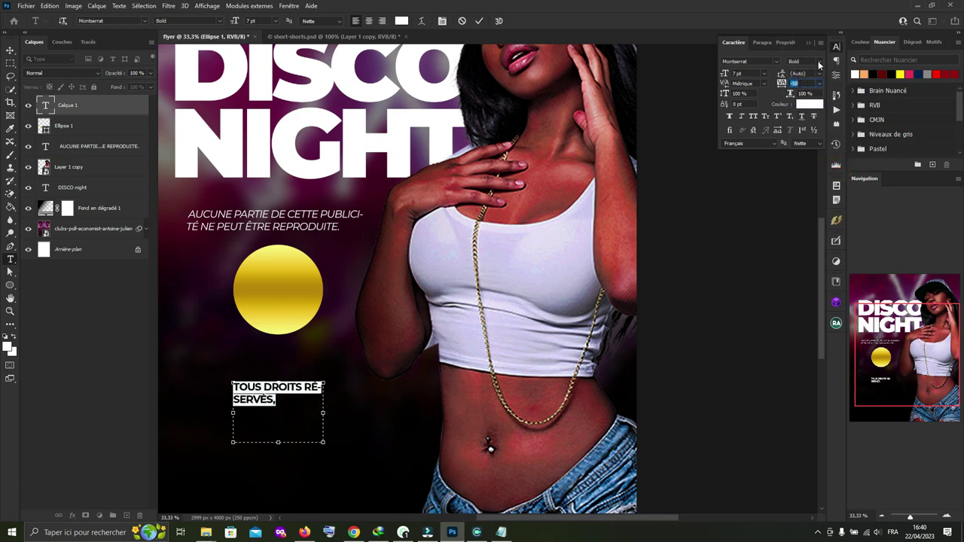
click(819, 62)
click(830, 185)
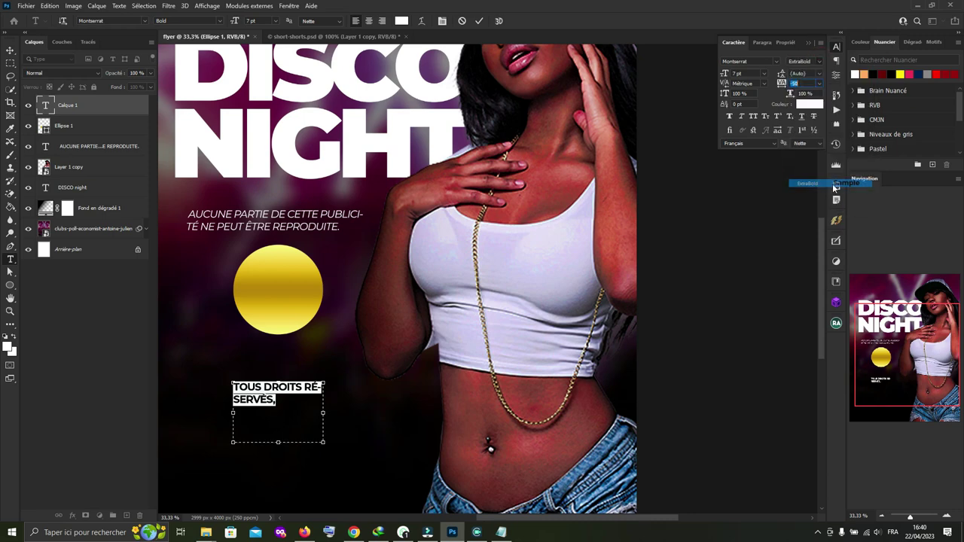
Step: Break the text into three lines: TOUS, DROITS, RÉSERVÉS
click(264, 388)
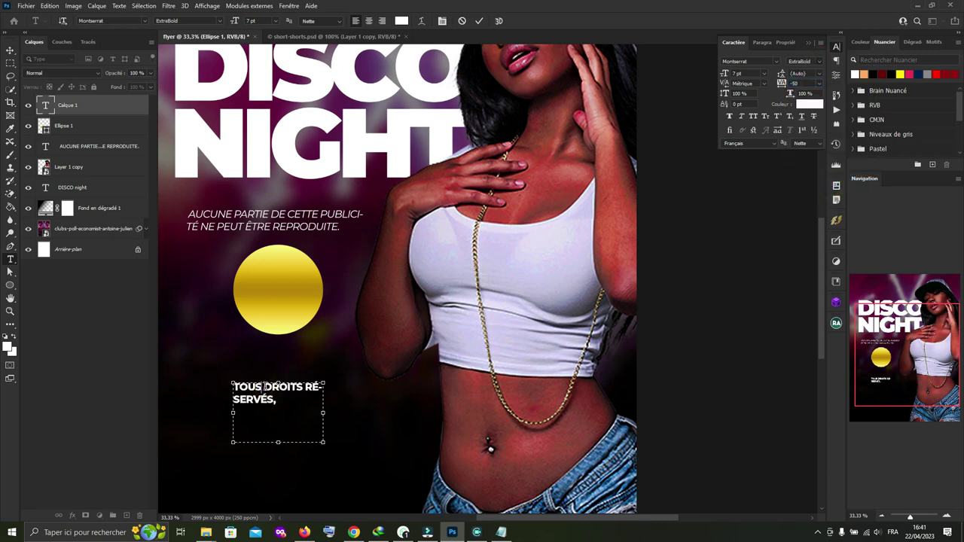
key(Return)
click(275, 399)
key(Return)
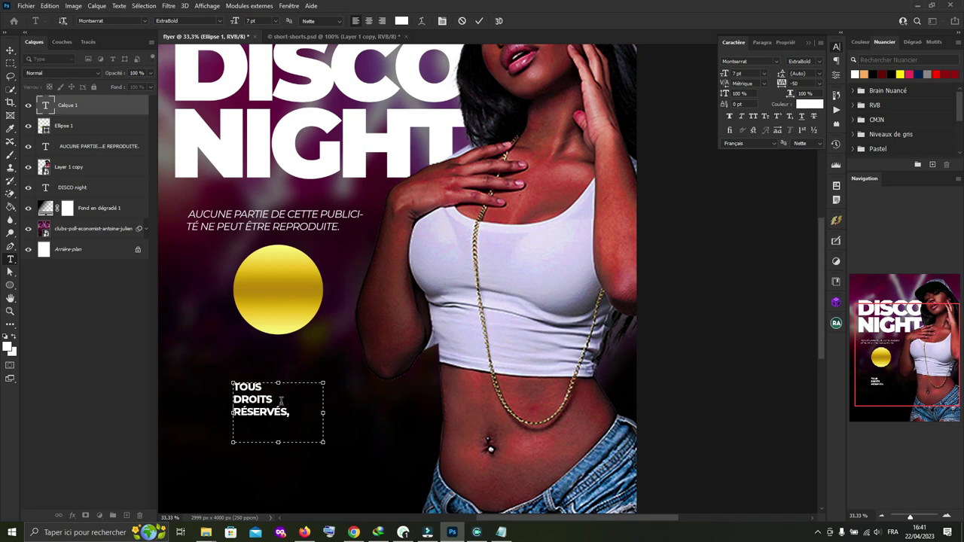
key(ctrl+a)
Step: Increase the font size to 11 pt, then 14 pt for the top words
click(252, 21)
key(Up)
key(Up)
key(Up)
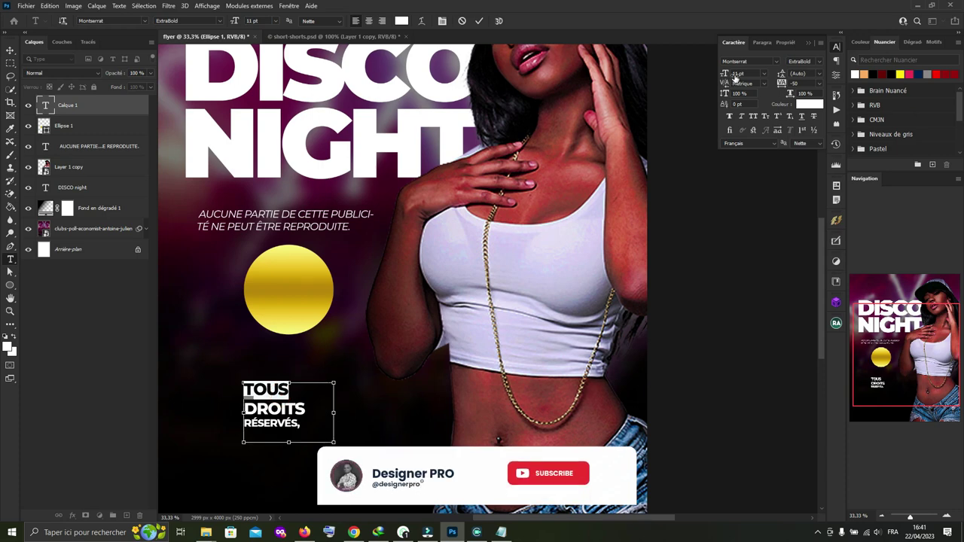
click(738, 73)
key(Up)
key(Up)
key(Up)
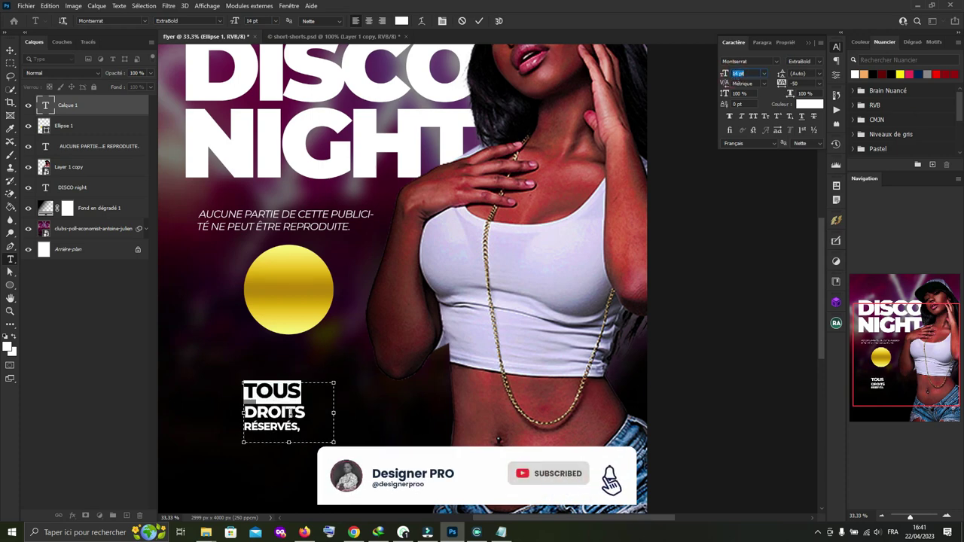
double_click(290, 413)
click(797, 73)
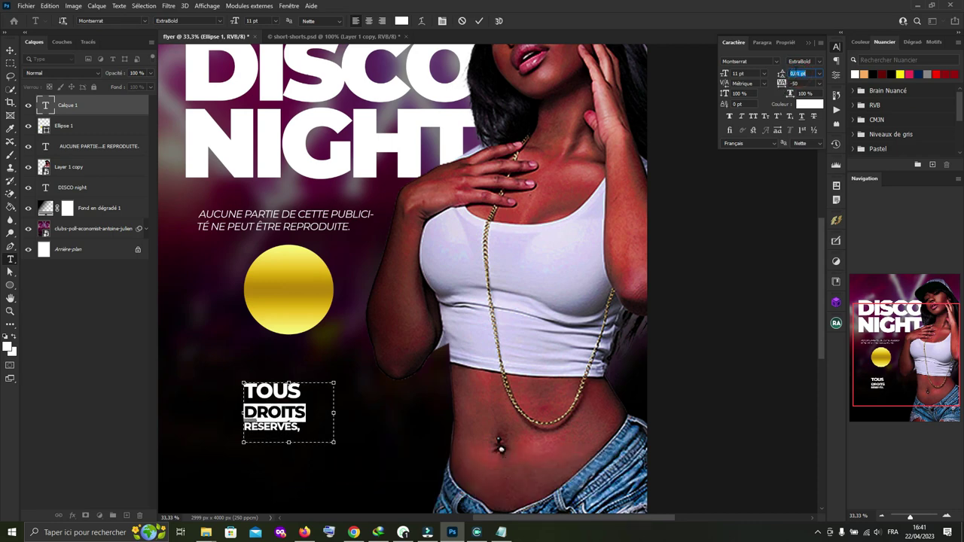
Step: Fix the line breaks after TOUS and remove the stray empty line
click(311, 391)
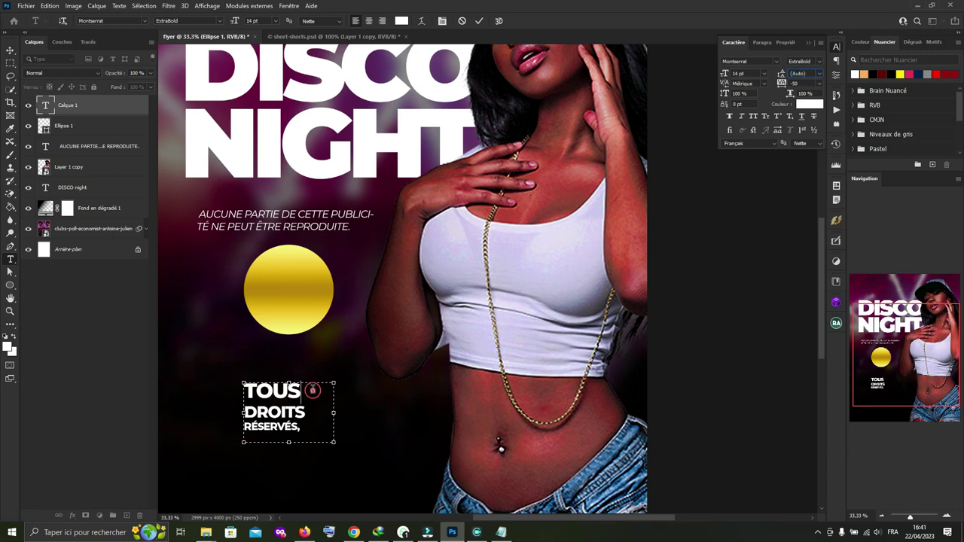
click(267, 408)
key(Return)
click(244, 439)
key(BackSpace)
Step: Tighten the leading to 9 pt for DROITS and RÉSERVÉS, then commit the text
drag(313, 413, 219, 407)
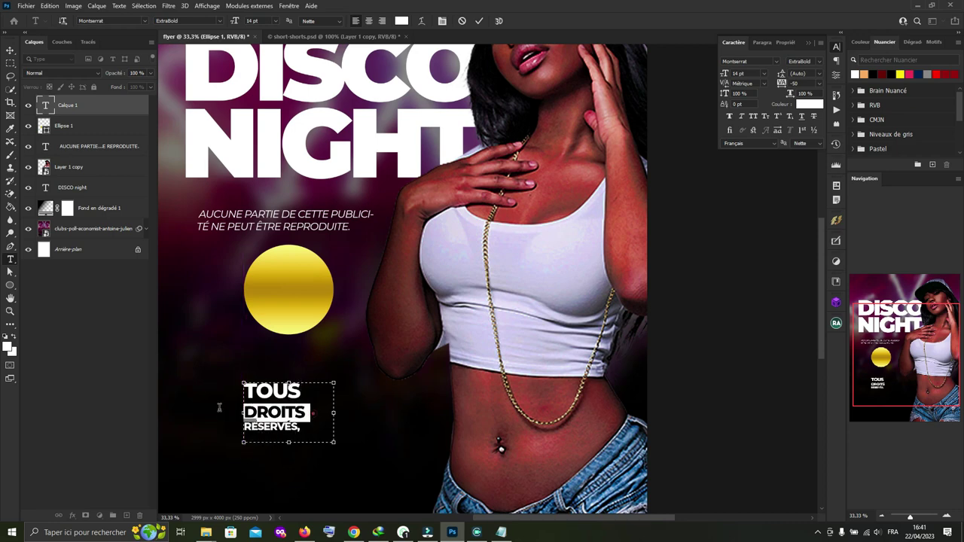
click(815, 72)
click(803, 98)
drag(300, 423, 240, 419)
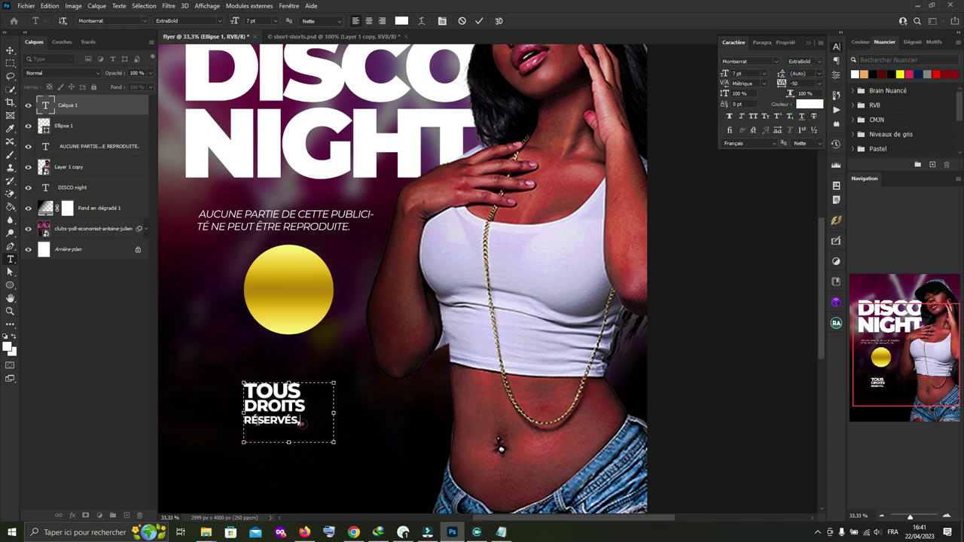
click(804, 76)
scroll(805, 76, down, 3)
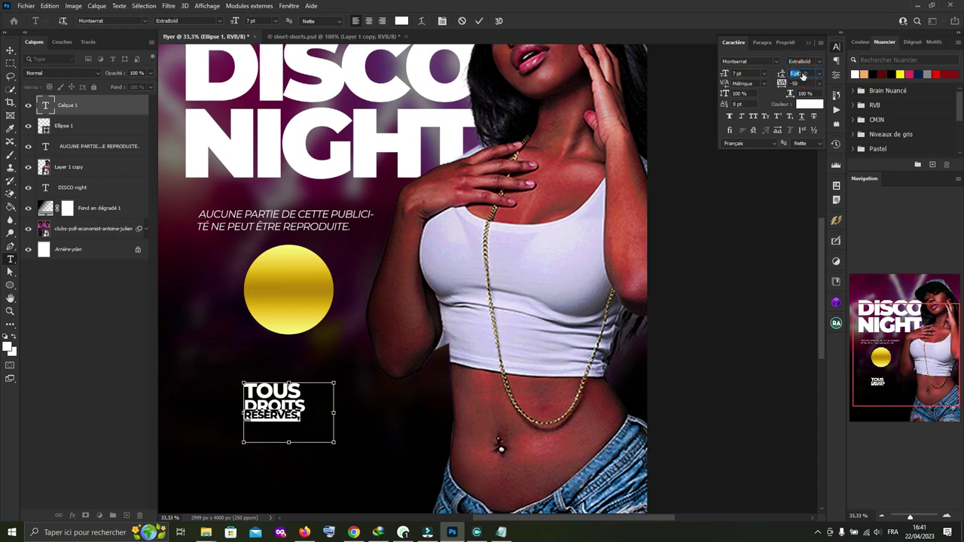
click(479, 23)
Step: Remove the rights text's gradient overlay, make it black, and move it into the gold circle
key(v)
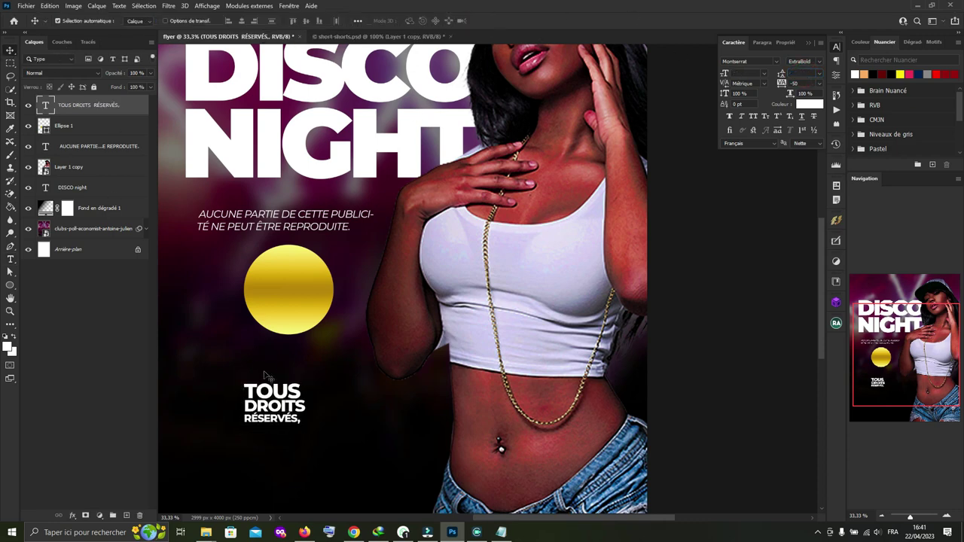
click(265, 374)
key(ctrl+t)
click(475, 199)
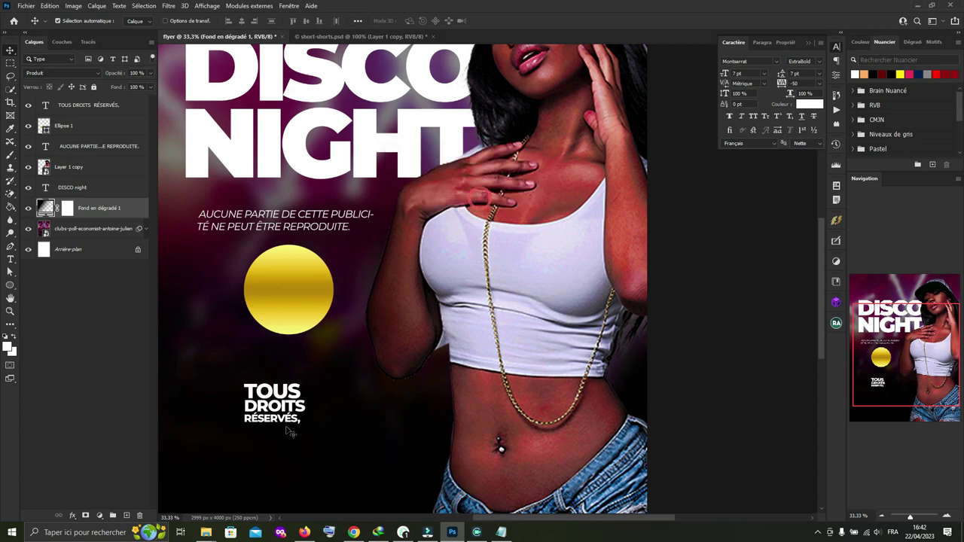
click(291, 421)
key(ctrl+t)
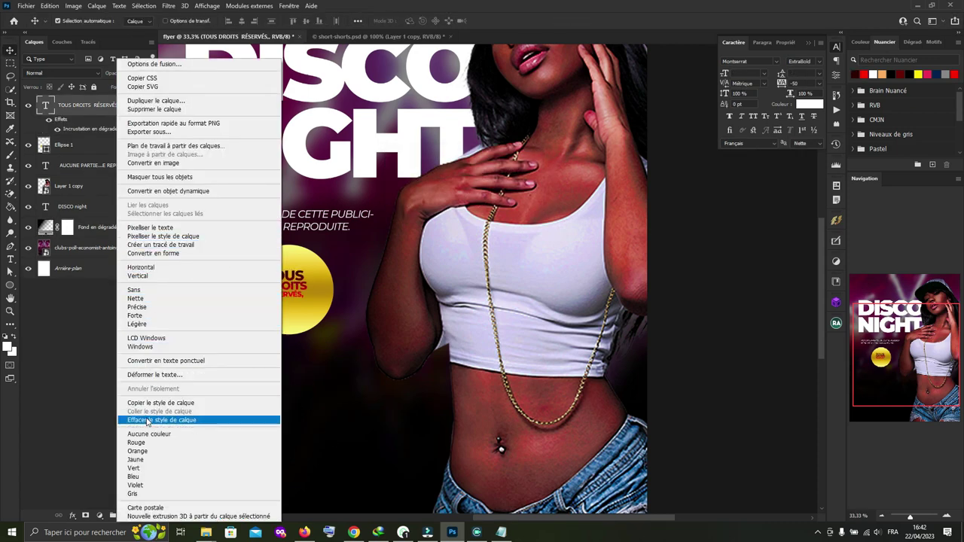
click(147, 421)
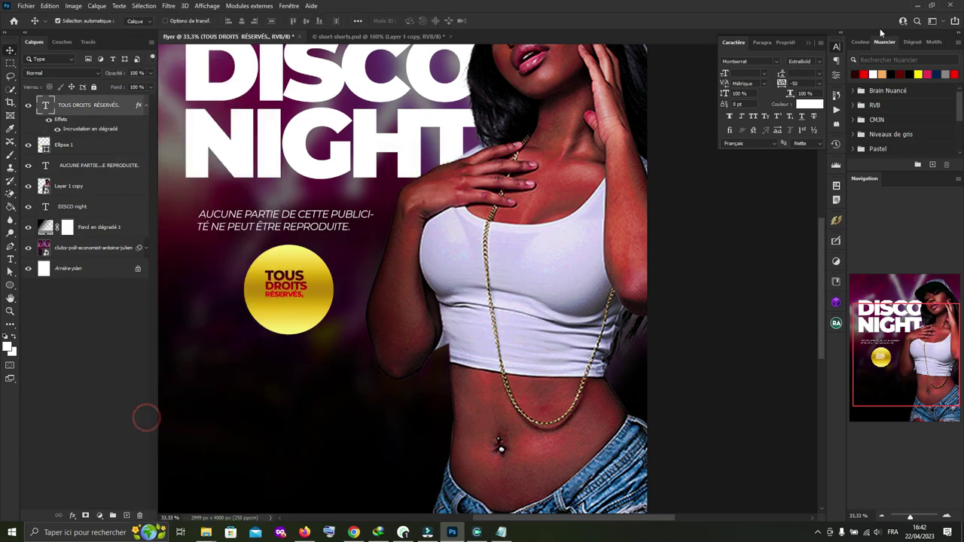
click(897, 72)
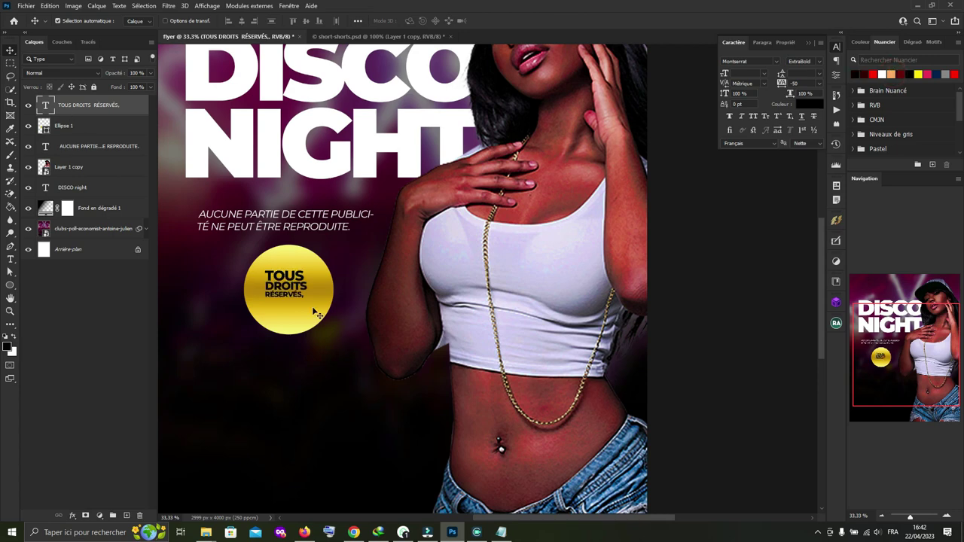
drag(308, 283, 308, 290)
Step: Narrow and shorten the rights text box to fit its lettering
click(308, 290)
key(ctrl+t)
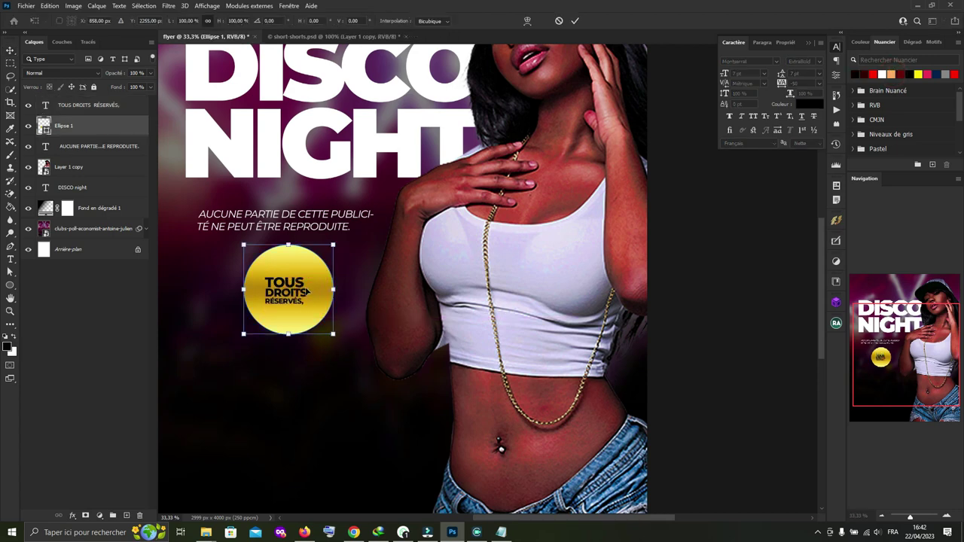
click(577, 21)
click(299, 293)
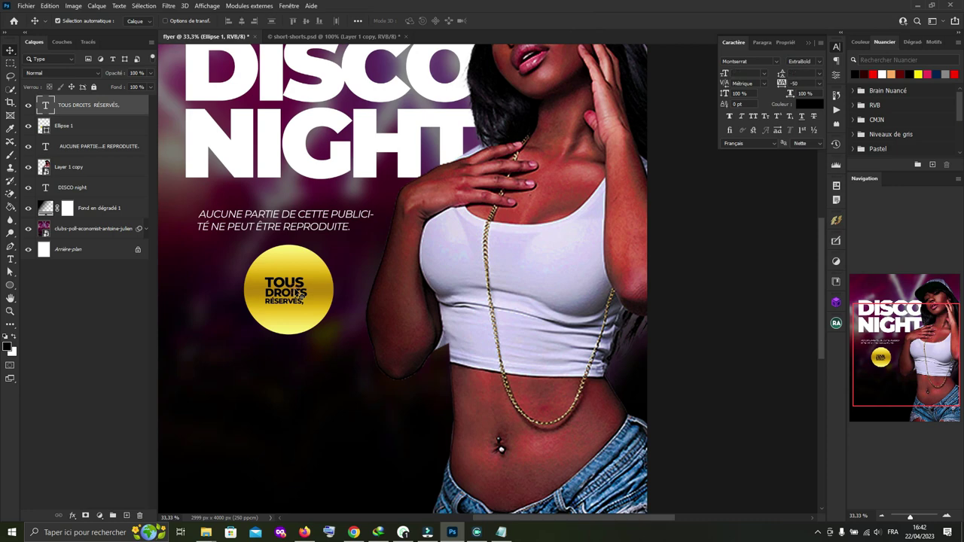
key(ctrl+t)
click(575, 21)
double_click(296, 293)
drag(326, 298, 309, 300)
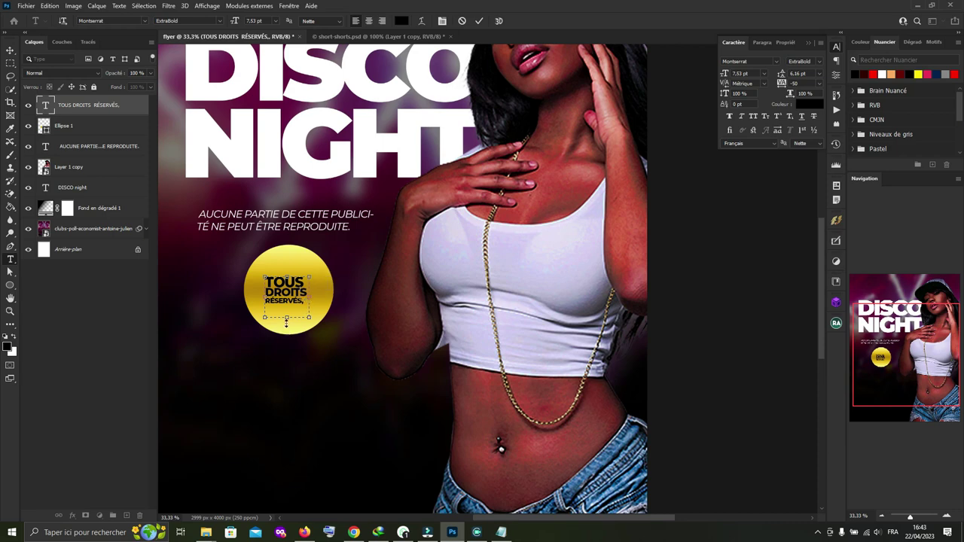
drag(308, 299, 309, 304)
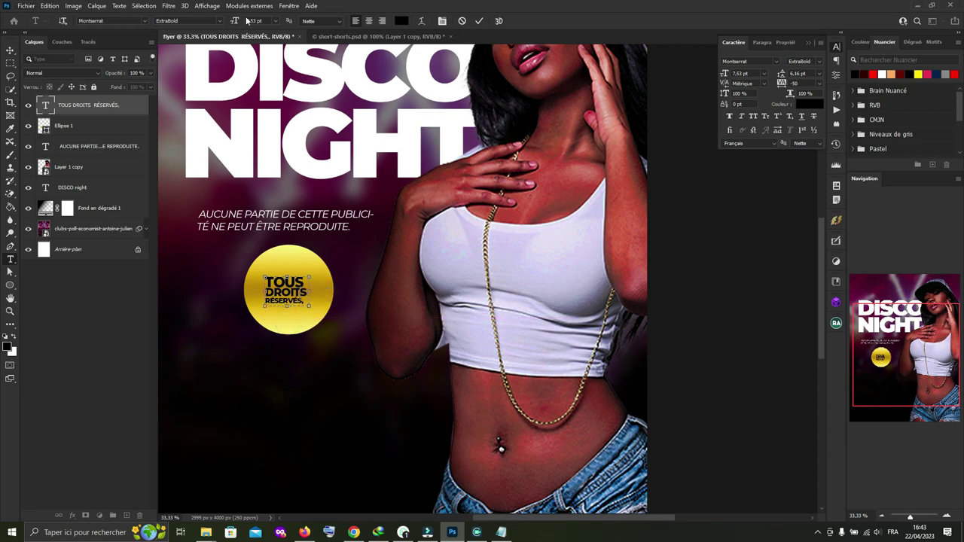
click(480, 21)
Step: Enlarge the rights text to fill the gold circle and draw a small circle below it
key(v)
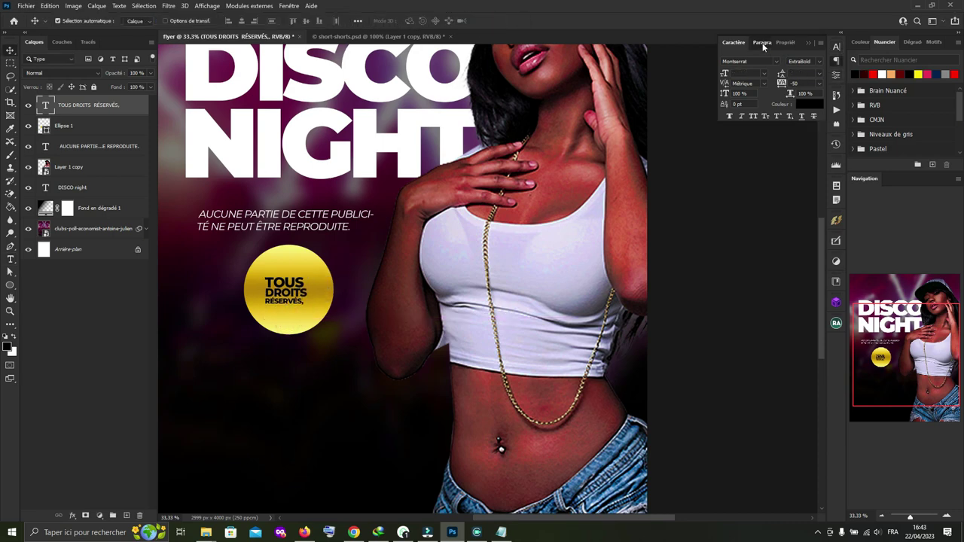
click(762, 43)
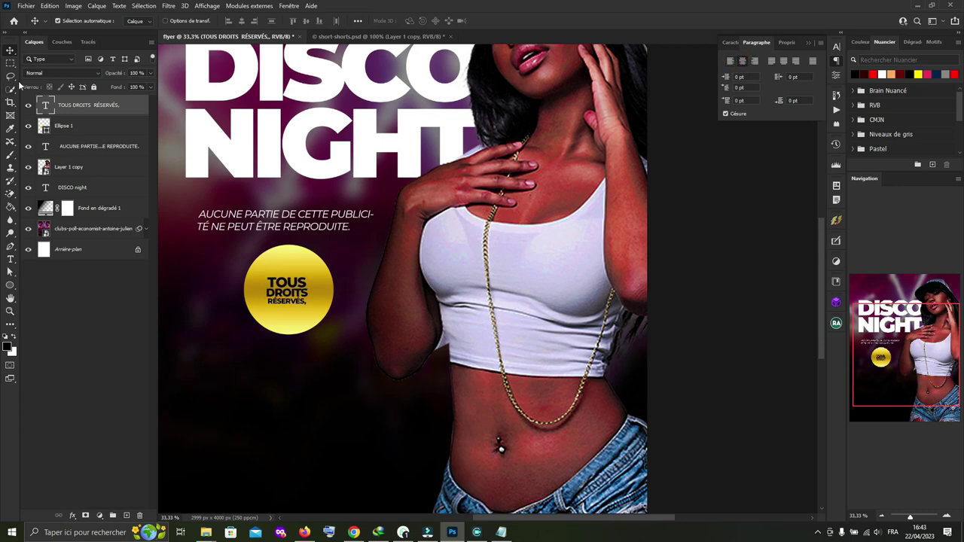
key(ctrl+t)
drag(309, 275, 317, 265)
click(574, 21)
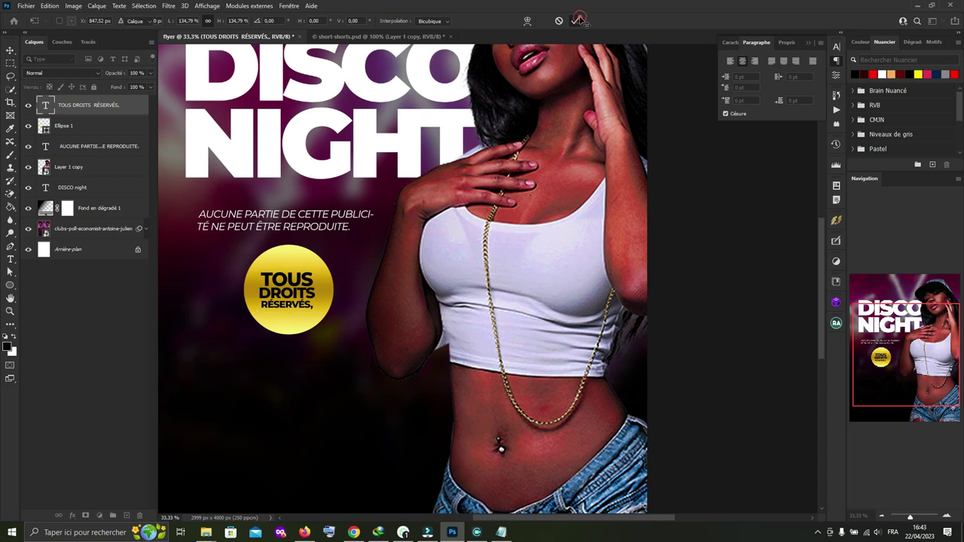
key(u)
mouse_move(308, 376)
mouse_down()
mouse_move(350, 438)
mouse_move(330, 311)
mouse_up()
Step: Give the small circle a red fill and a 15 px yellow gradient outline
click(9, 51)
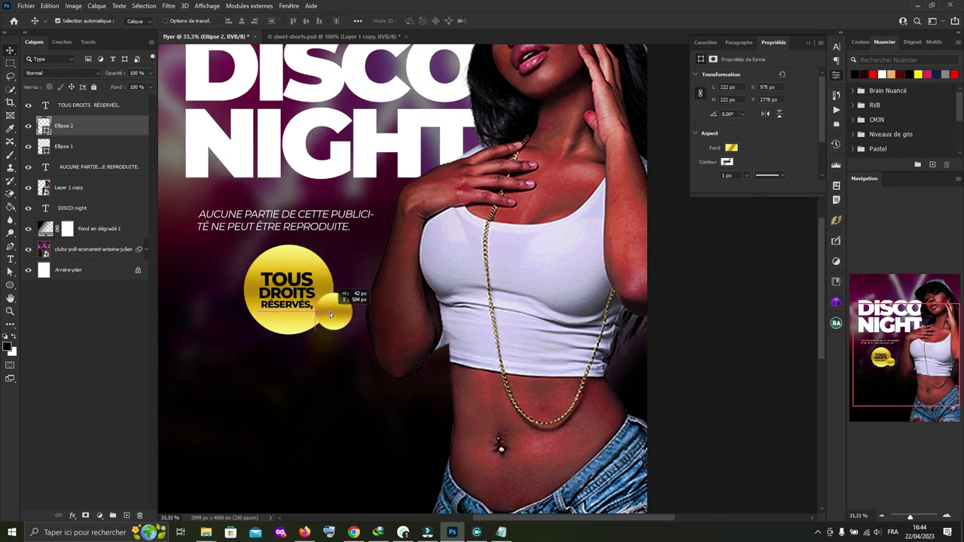
click(872, 73)
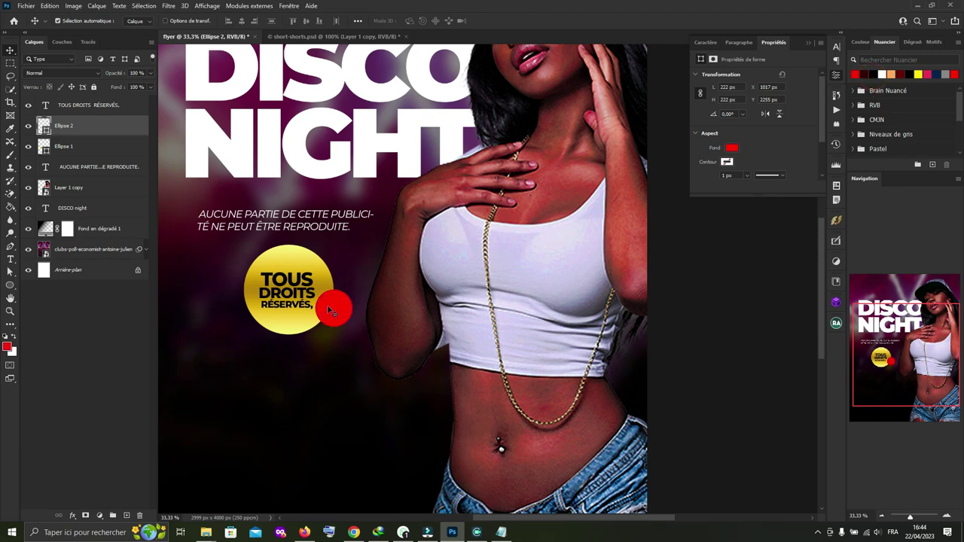
key(u)
click(153, 21)
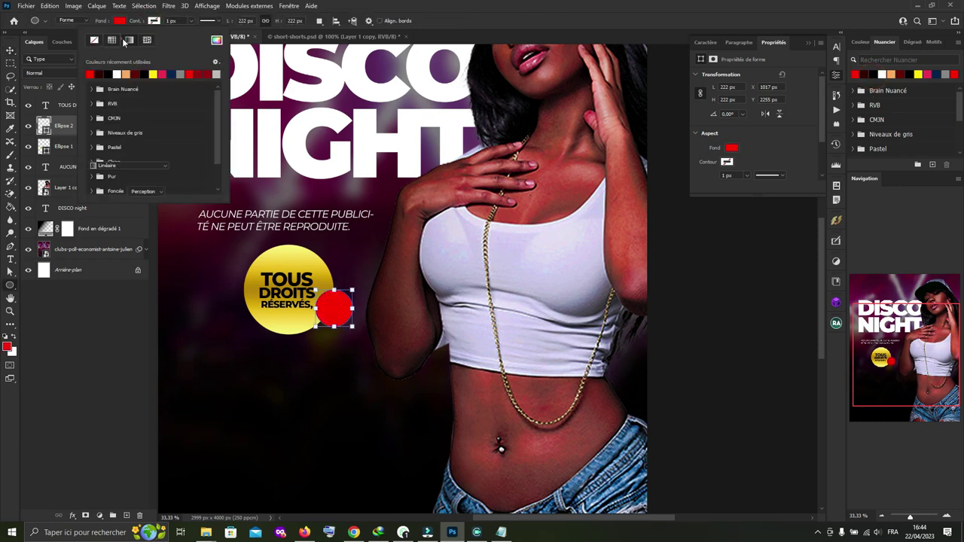
click(128, 40)
click(89, 74)
click(173, 21)
text(15)
key(Return)
Step: Nudge the rights text inside the badge and enlarge the red circle to about 249 px
click(556, 31)
key(v)
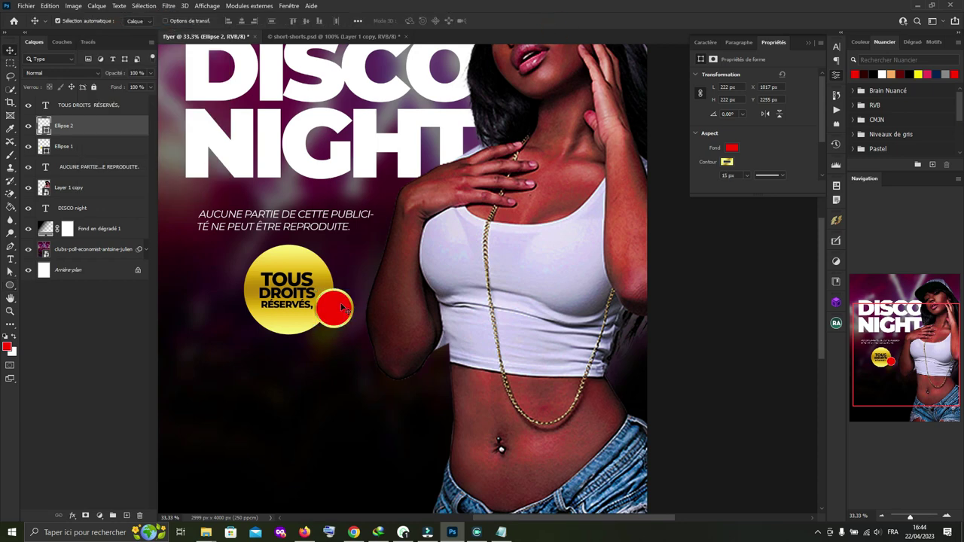
drag(309, 303, 295, 290)
click(335, 310)
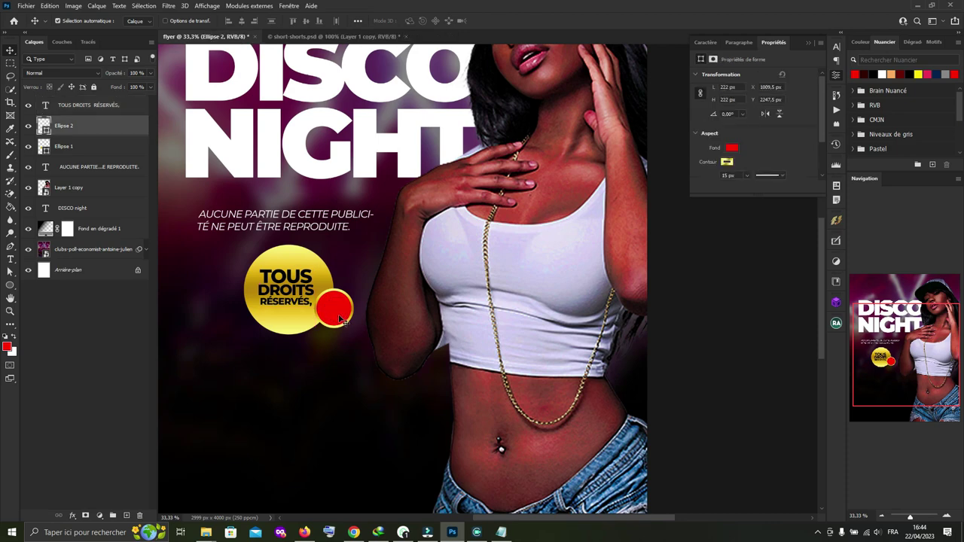
key(ctrl+t)
drag(351, 329, 342, 327)
click(576, 21)
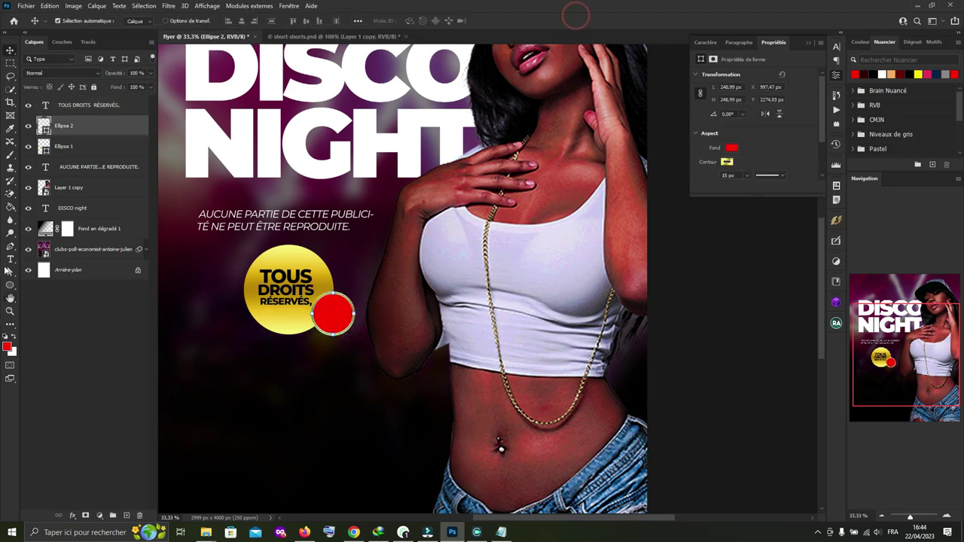
Step: Add a new white '+18' text layer below the TOUS DROITS RÉSERVÉS badge
key(t)
click(254, 436)
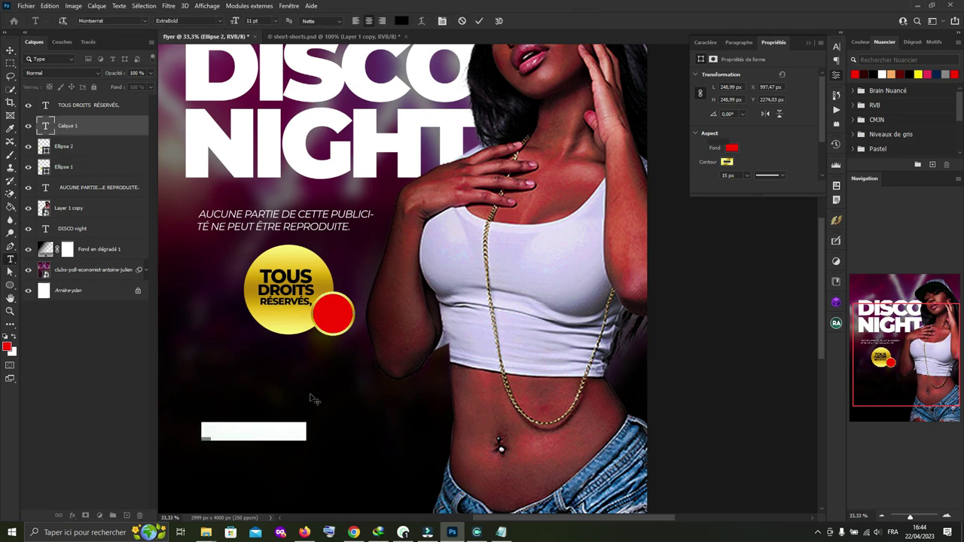
key(BackSpace)
text(©)
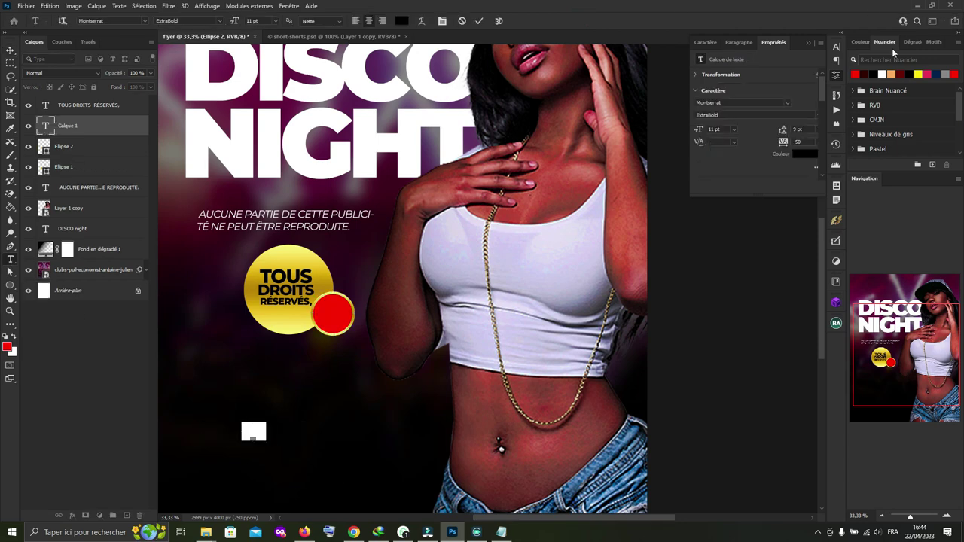
click(884, 73)
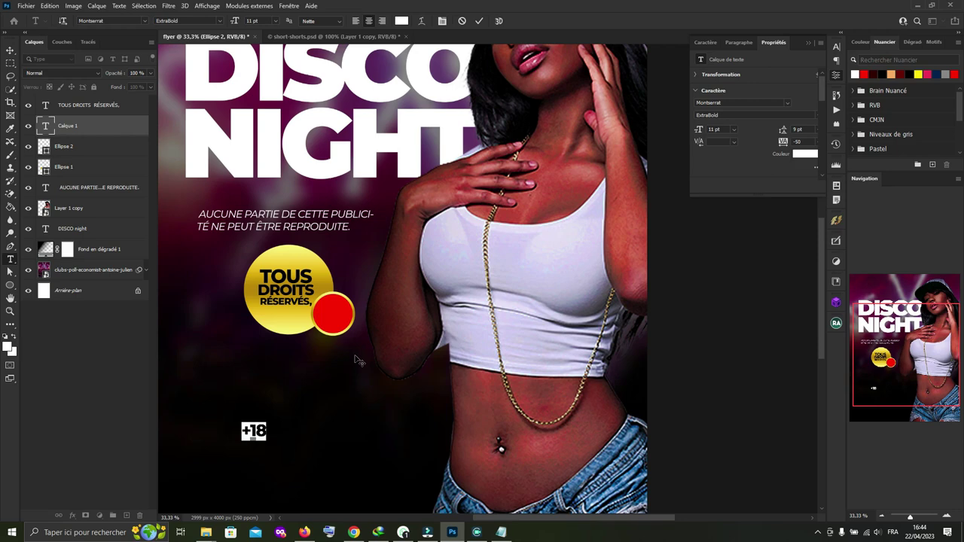
click(283, 452)
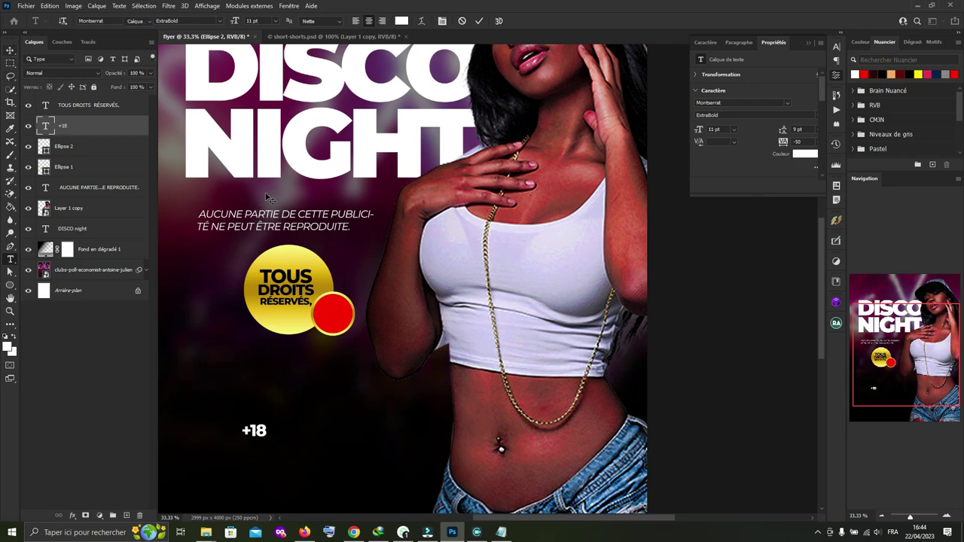
Step: Move the +18 onto the red circle and scale it up to about 14.62 pt
key(v)
drag(254, 430, 332, 315)
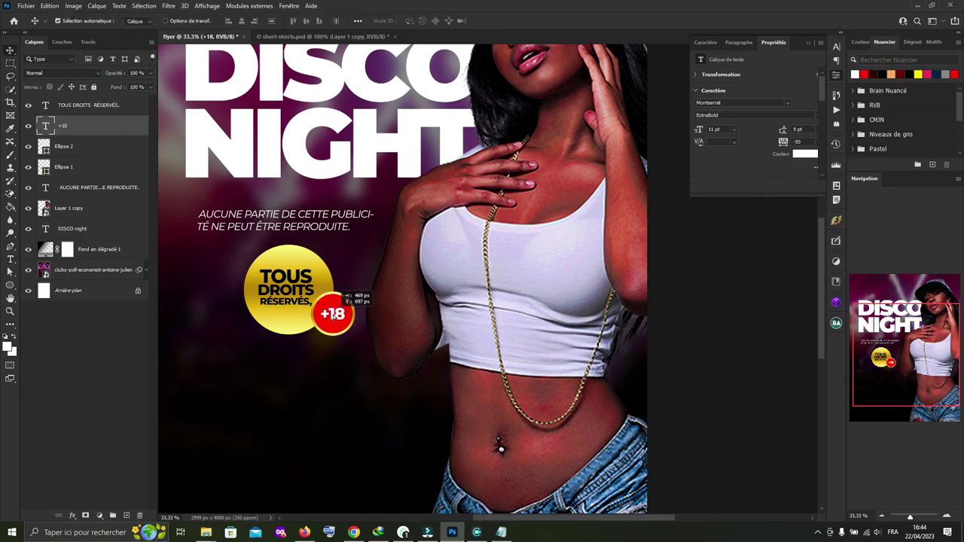
drag(333, 314, 333, 313)
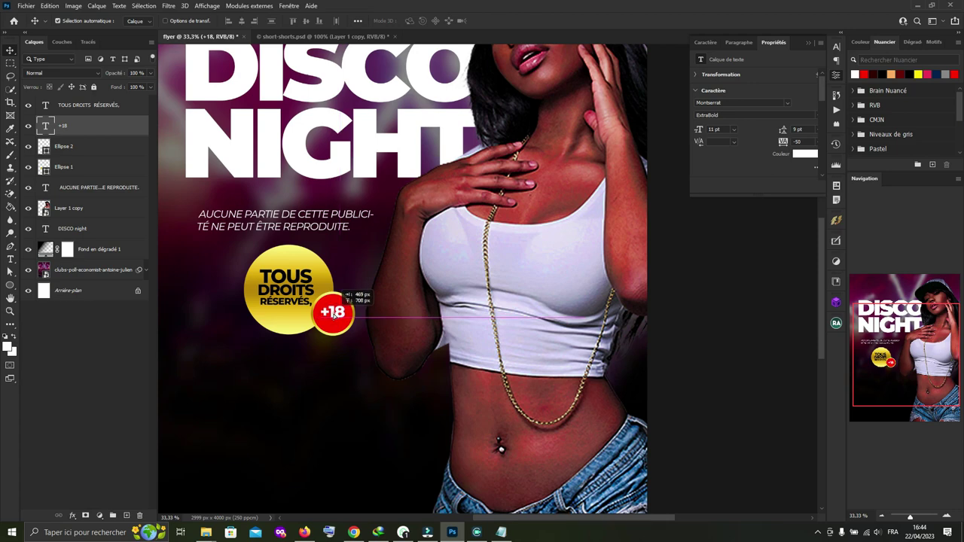
key(ctrl+t)
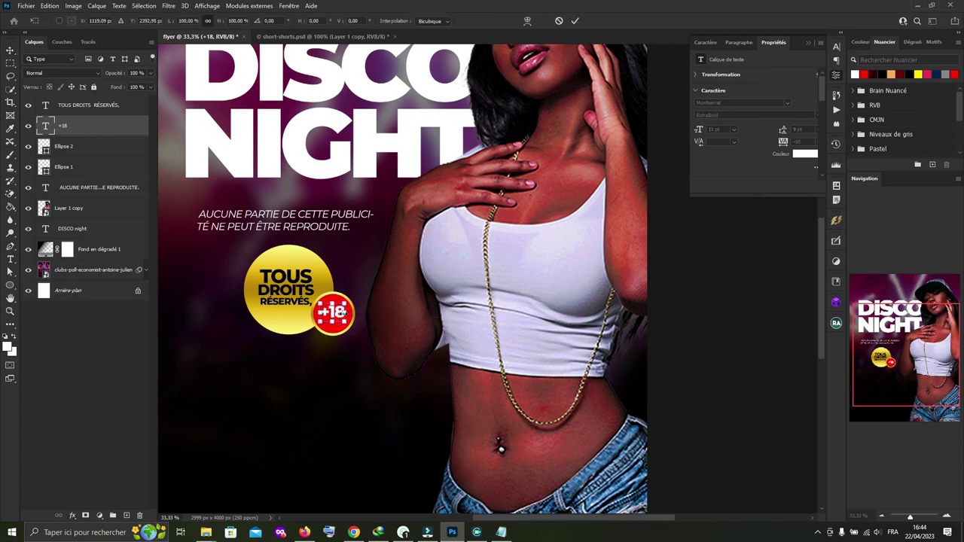
click(572, 24)
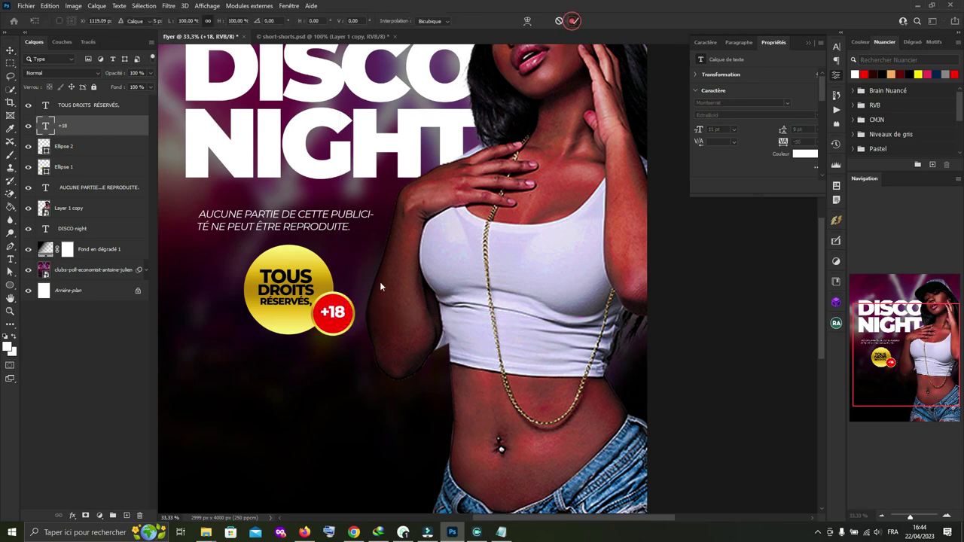
key(ctrl+t)
mouse_move(346, 320)
mouse_down()
mouse_move(354, 332)
mouse_move(339, 317)
mouse_up()
Step: Group the TOUS DROITS RÉSERVÉS text, Ellipse 1, Ellipse 2 and +18 as 'GOLDEN CERCLE'
click(573, 21)
scroll(188, 226, up, 1)
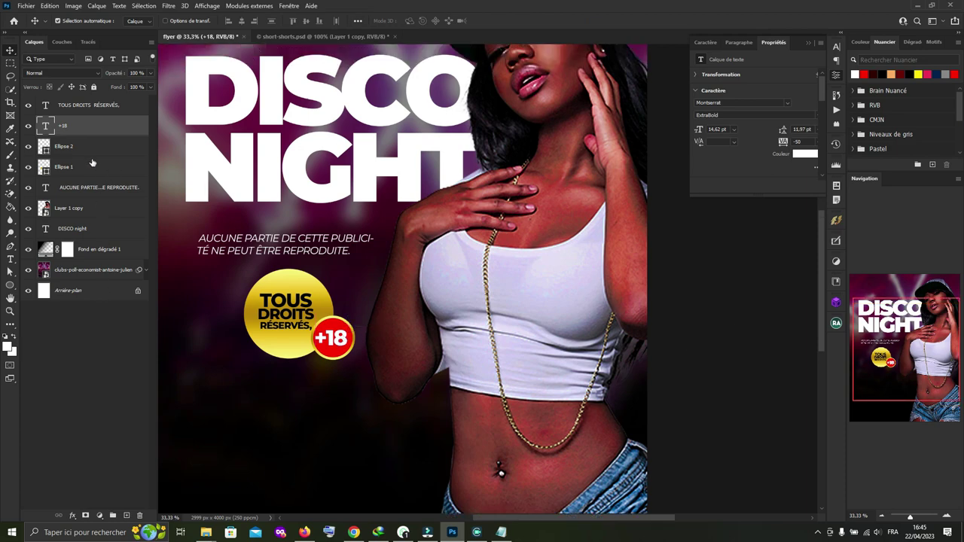
ctrl+click(105, 105)
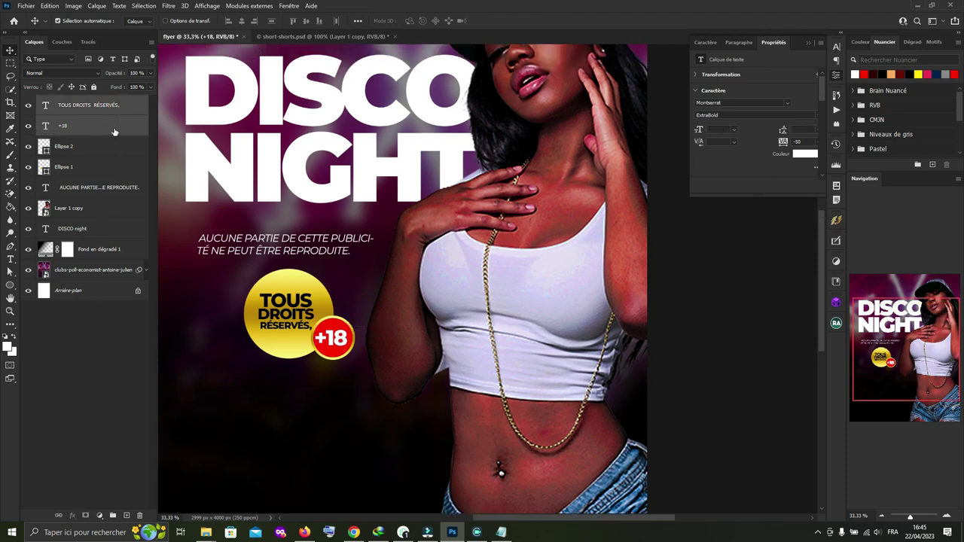
ctrl+click(113, 167)
ctrl+click(113, 142)
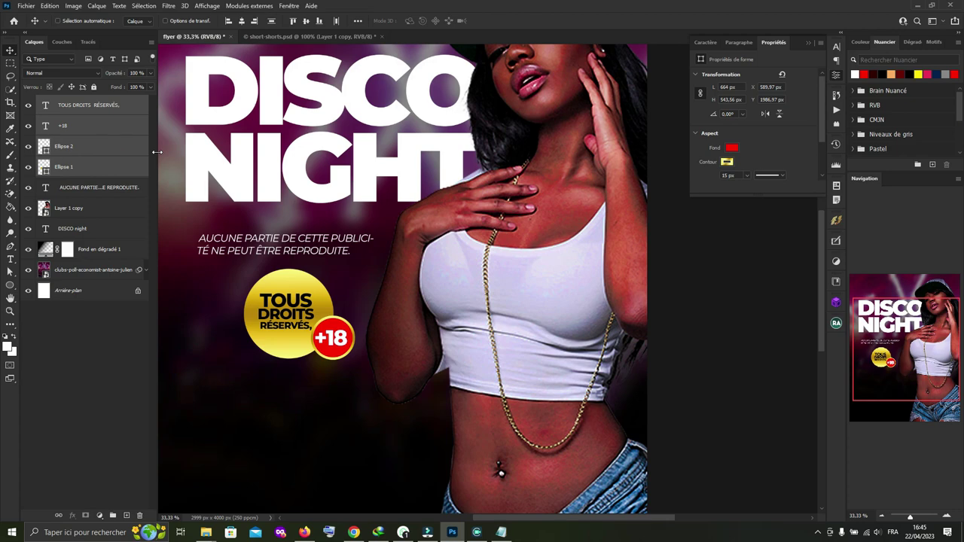
key(ctrl+g)
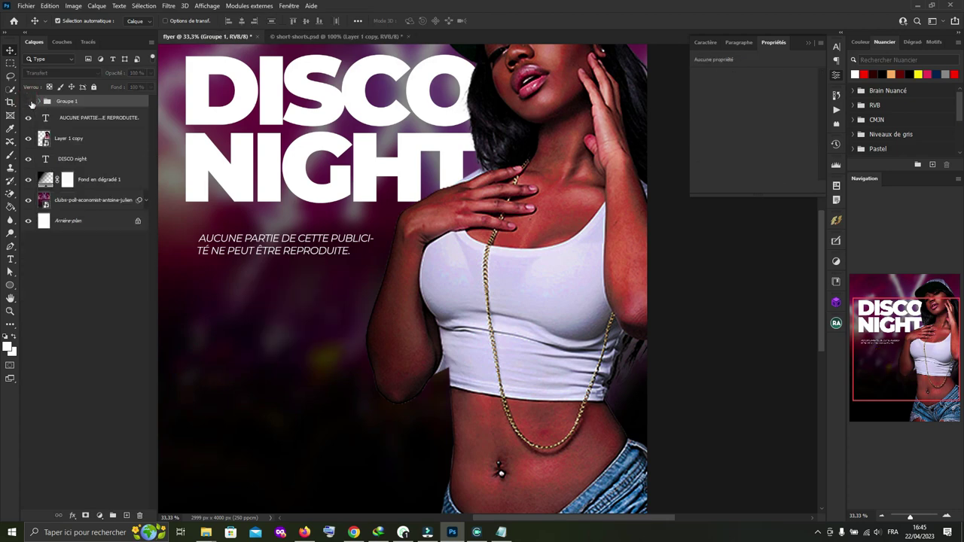
double_click(67, 101)
text(GOLDEN CERCLE)
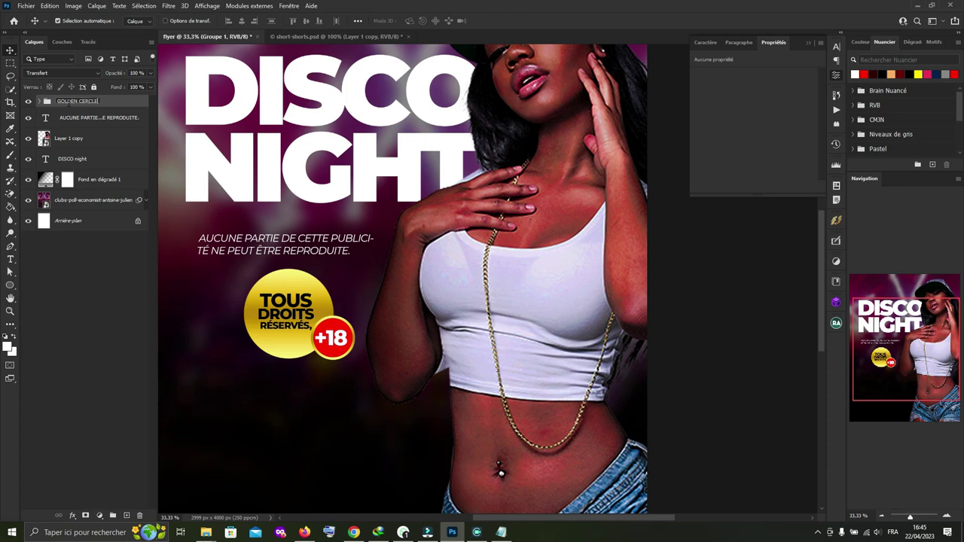
key(Return)
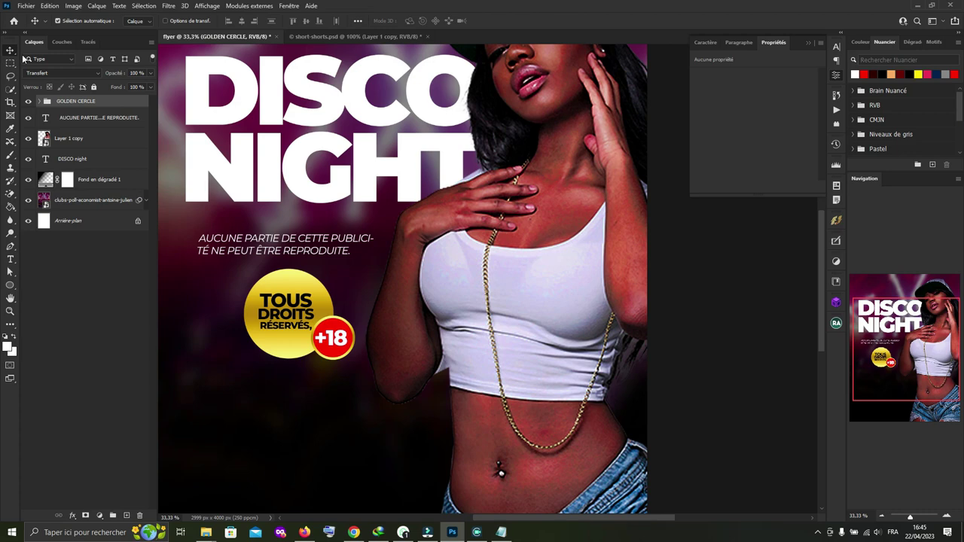
Step: Zoom out and move the GOLDEN CERCLE badge to the flyer's lower right
key(ctrl+minus)
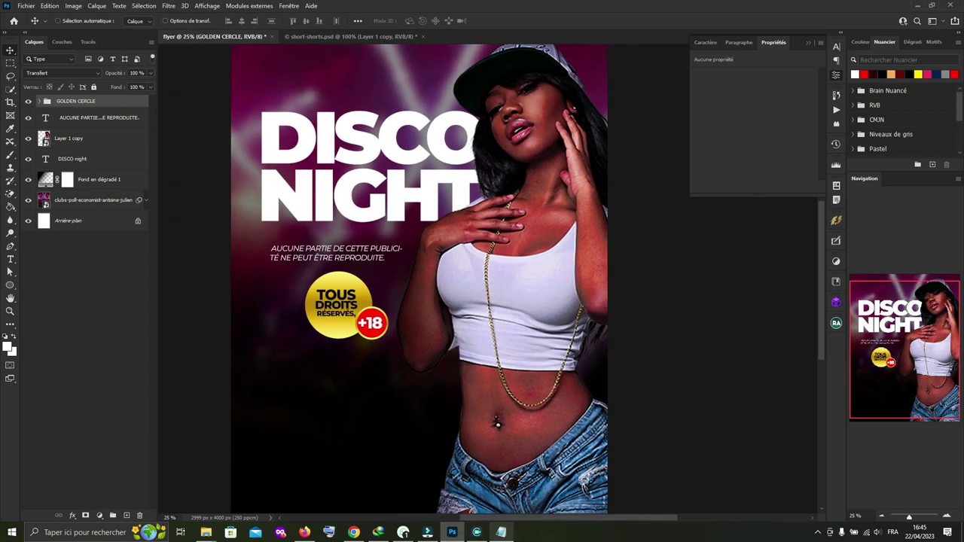
key(ctrl+t)
drag(357, 305, 572, 436)
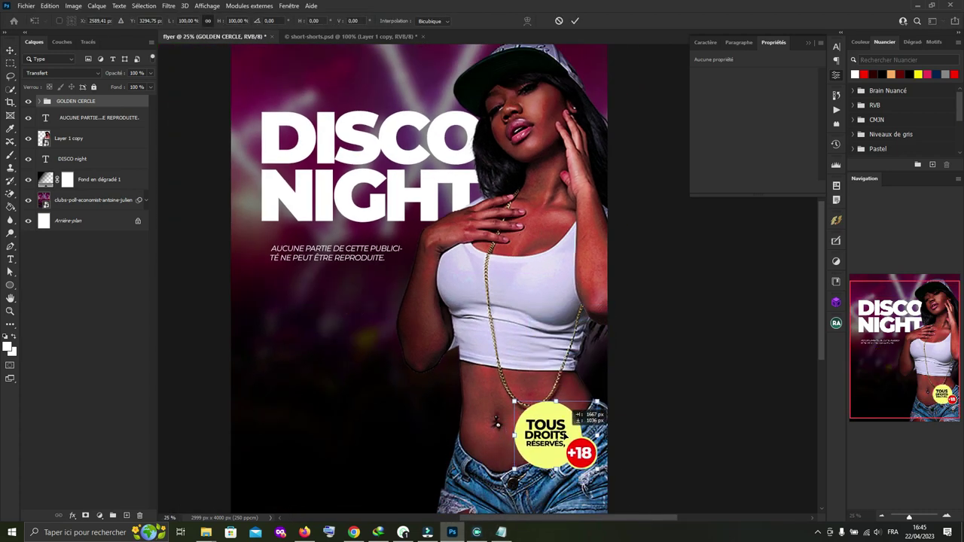
click(575, 21)
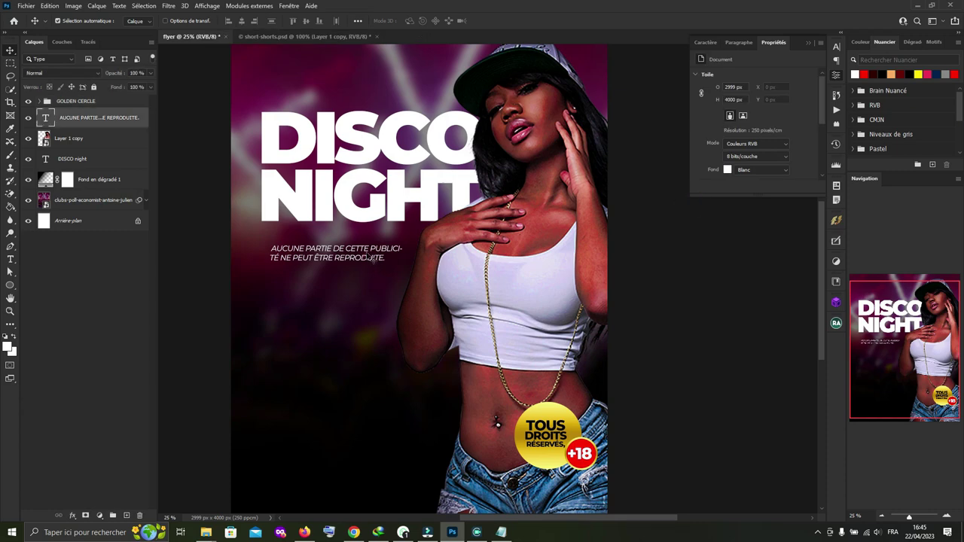
Step: Enlarge the disclaimer text to 10 pt and reshape its box so REPRODUITE fits
click(10, 259)
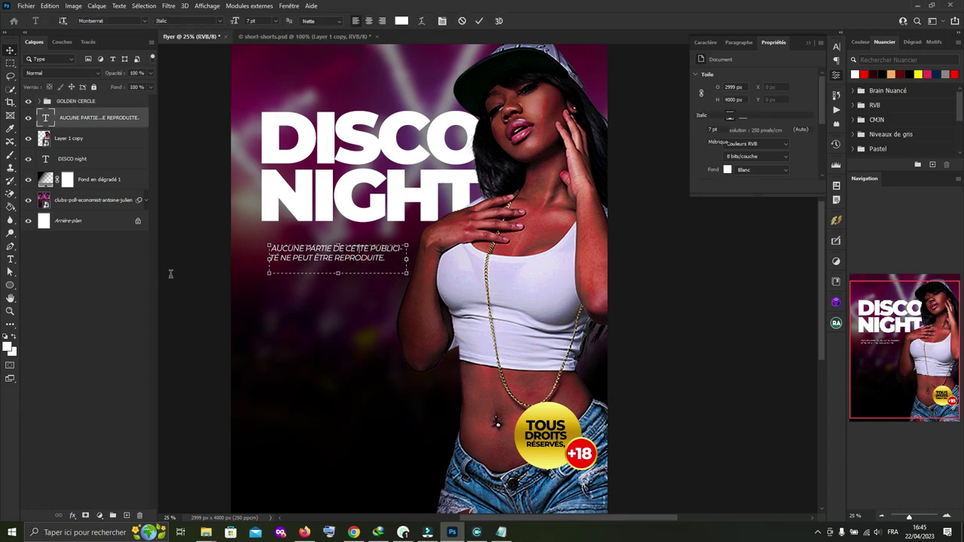
click(381, 252)
key(ctrl+a)
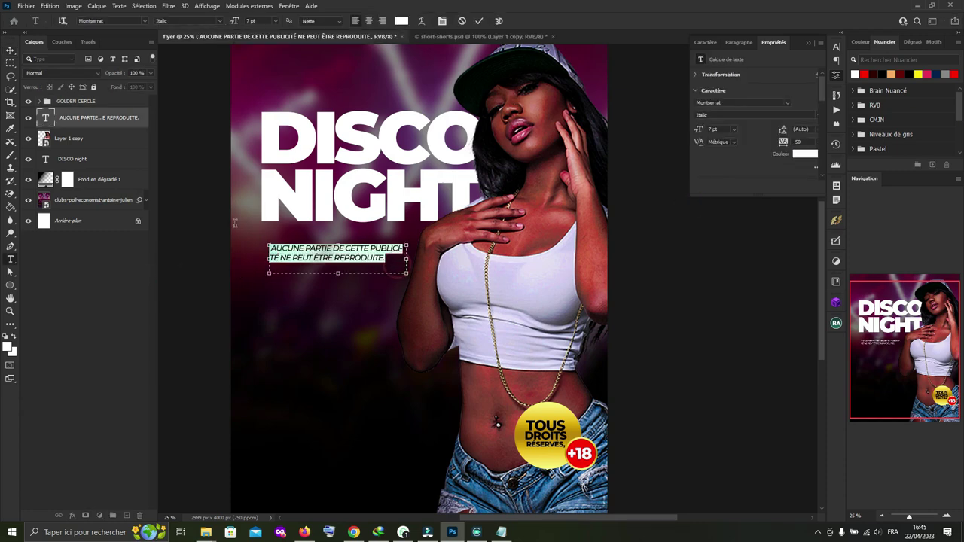
key(Up)
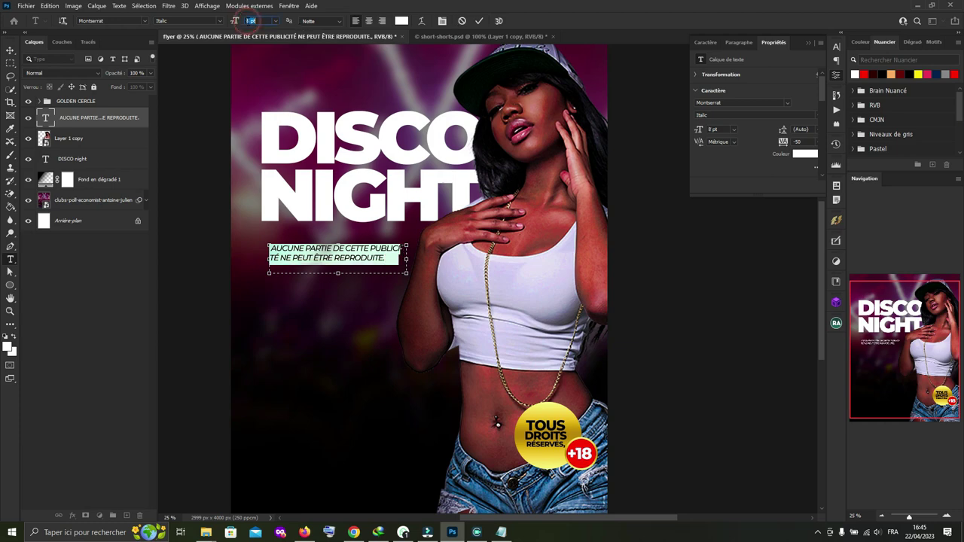
key(Up)
key(Up)
drag(407, 274, 396, 285)
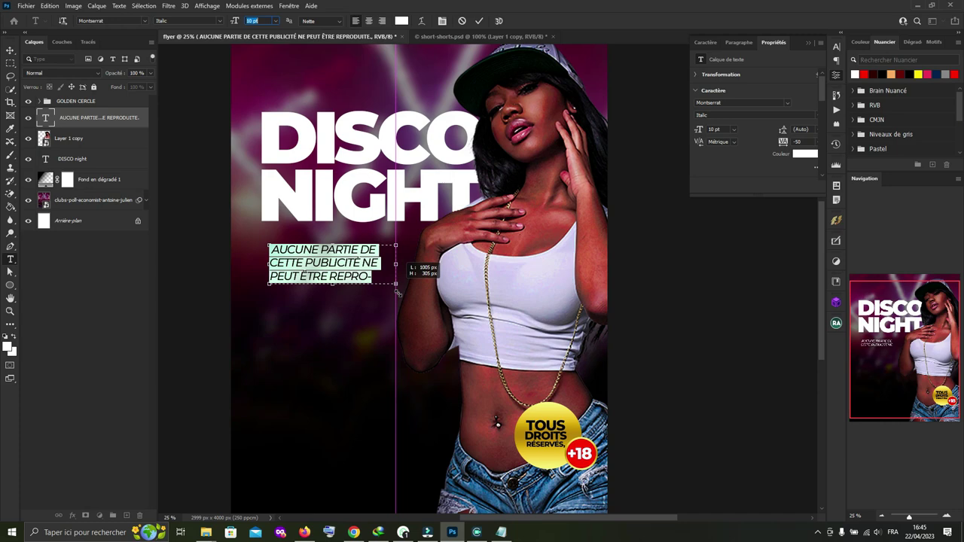
drag(399, 293, 409, 306)
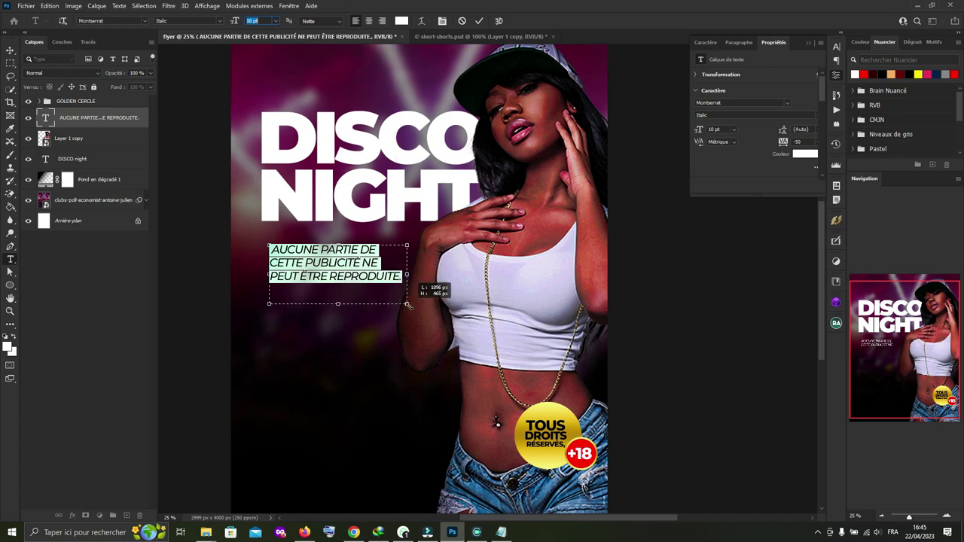
drag(407, 304, 409, 288)
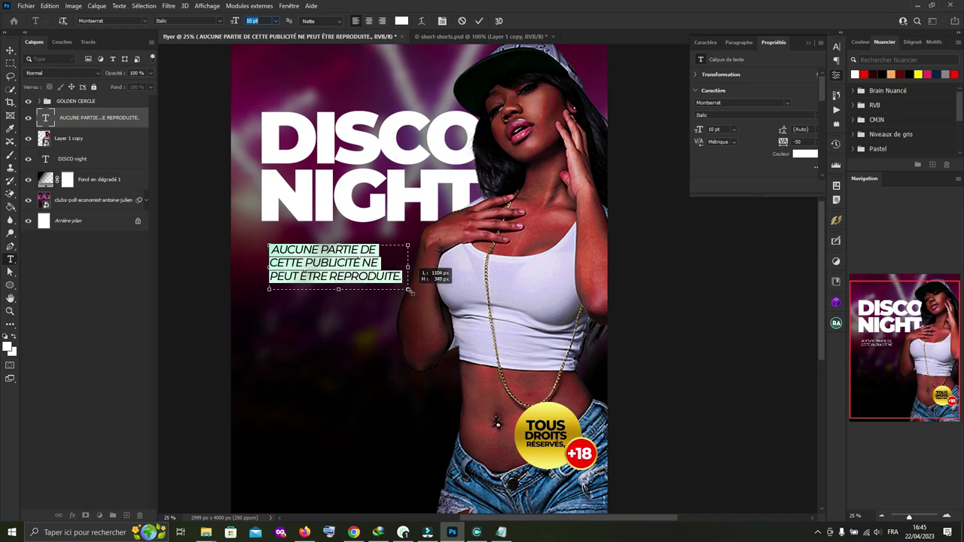
click(479, 20)
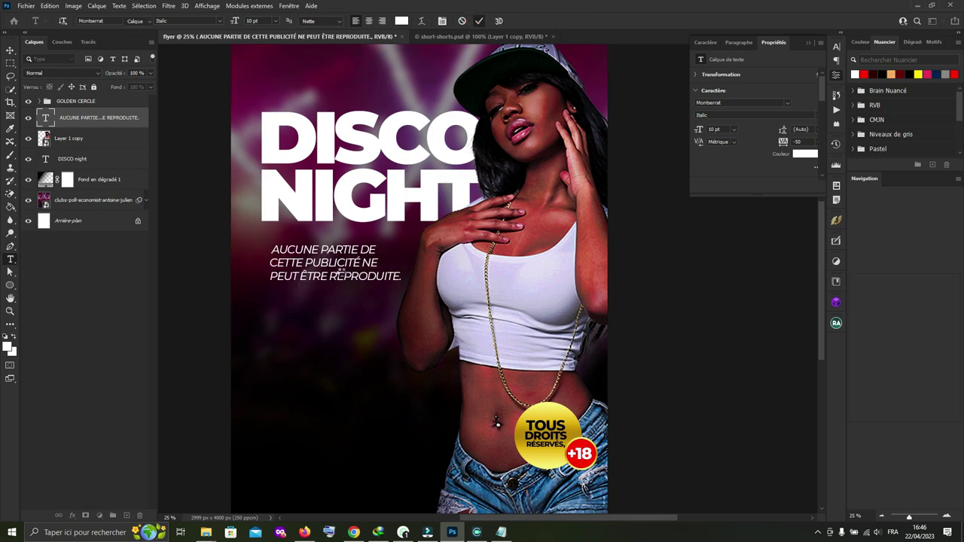
Step: Nudge the disclaimer down slightly and scale it to about 85%
key(v)
click(706, 43)
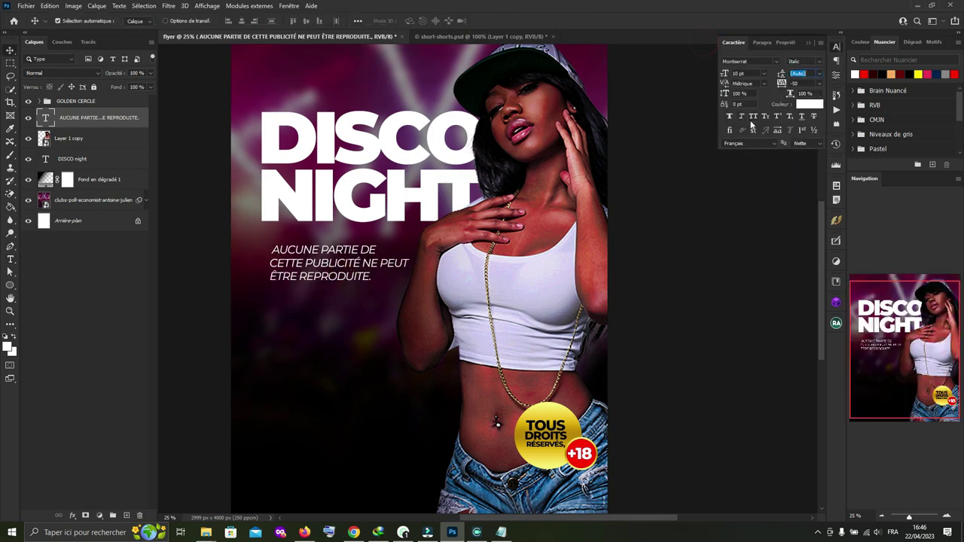
drag(351, 265, 351, 272)
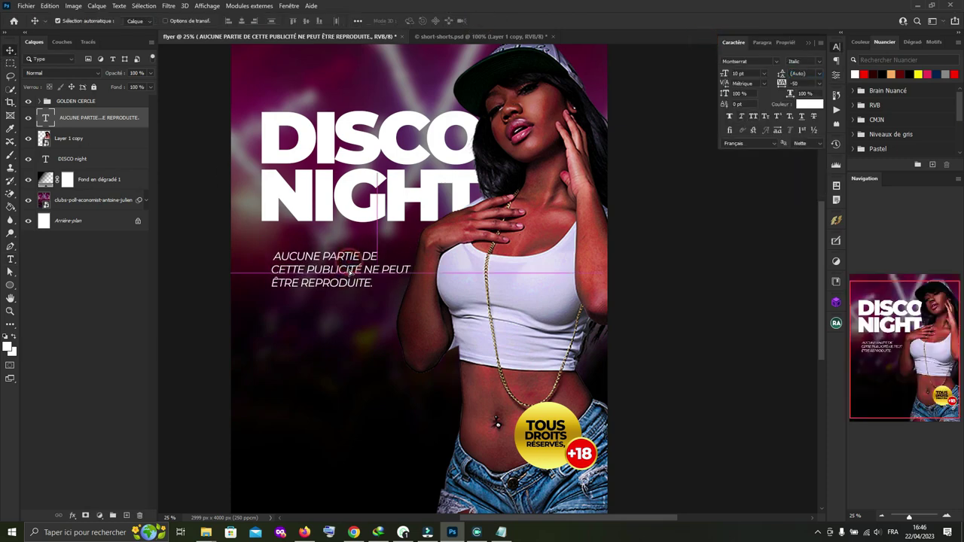
key(ctrl+t)
drag(409, 252, 402, 256)
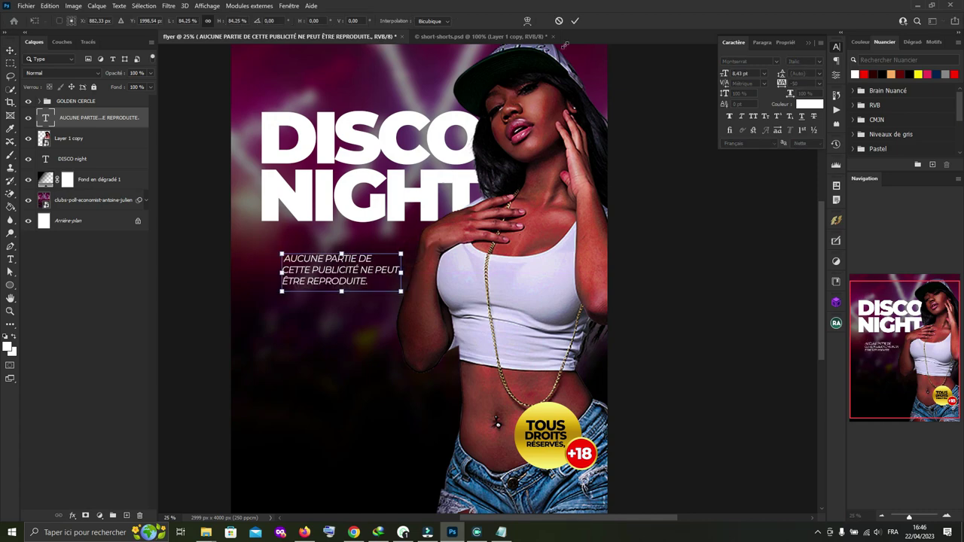
click(575, 21)
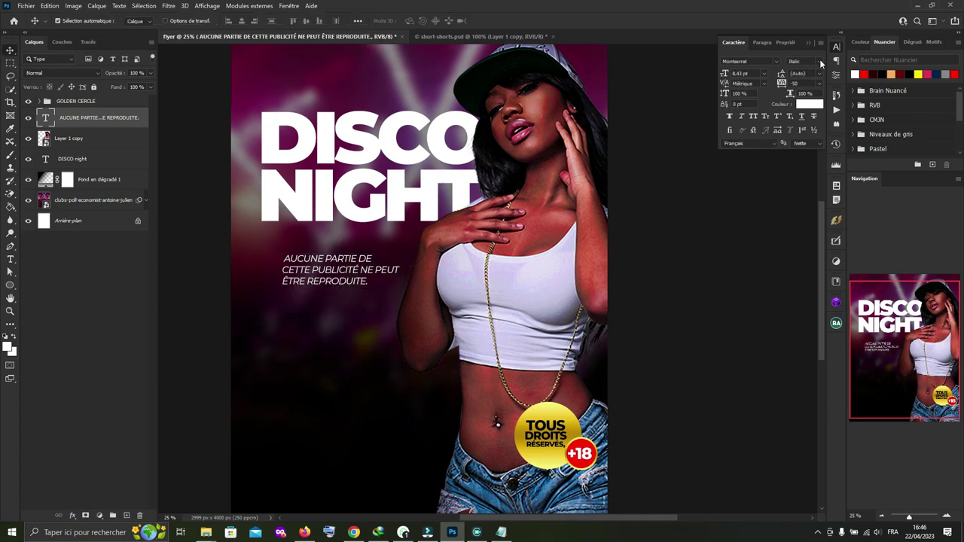
Step: Switch the disclaimer to upright Medium weight and scale it to about 86%
click(820, 61)
click(809, 135)
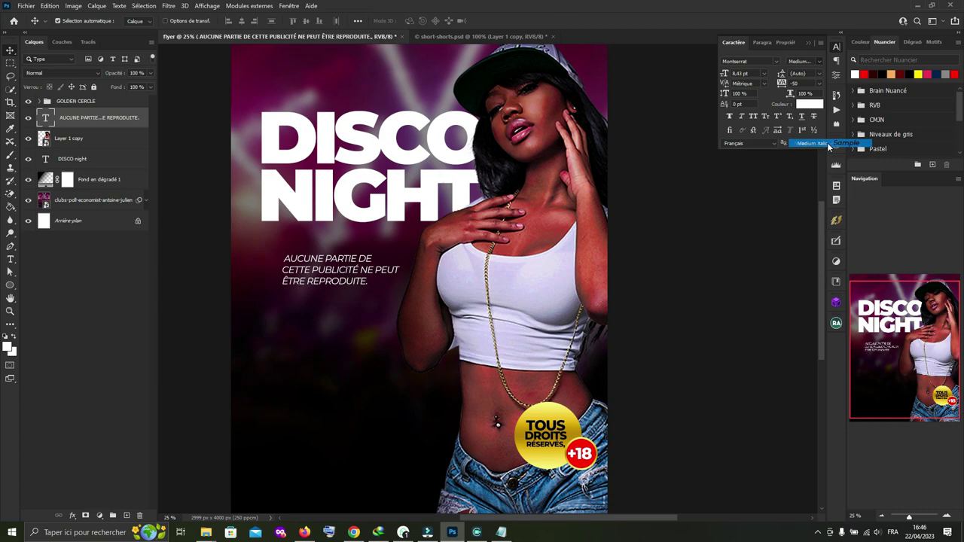
key(ctrl+t)
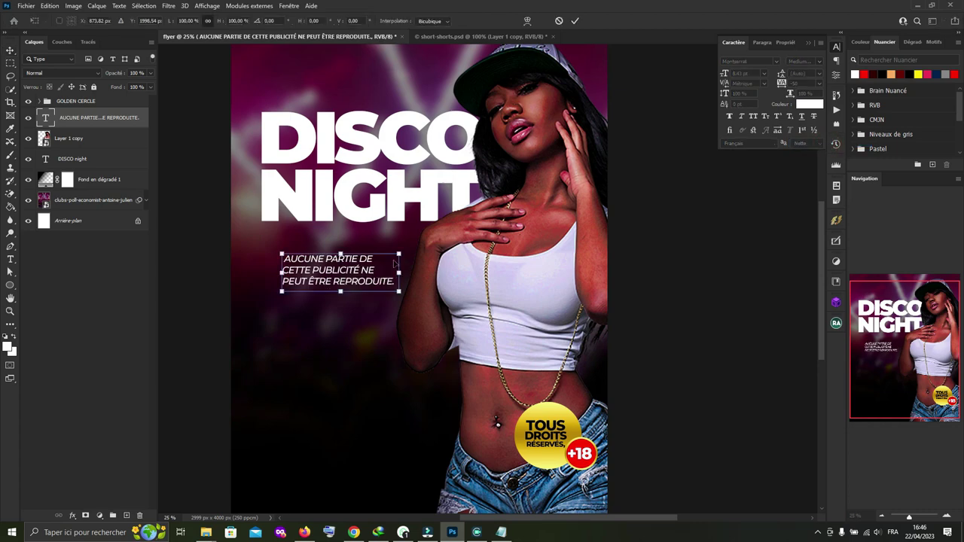
drag(399, 256, 389, 260)
key(Return)
Step: Try moving the disclaimer lower-left, then undo to keep it beneath the title
scroll(300, 309, down, 2)
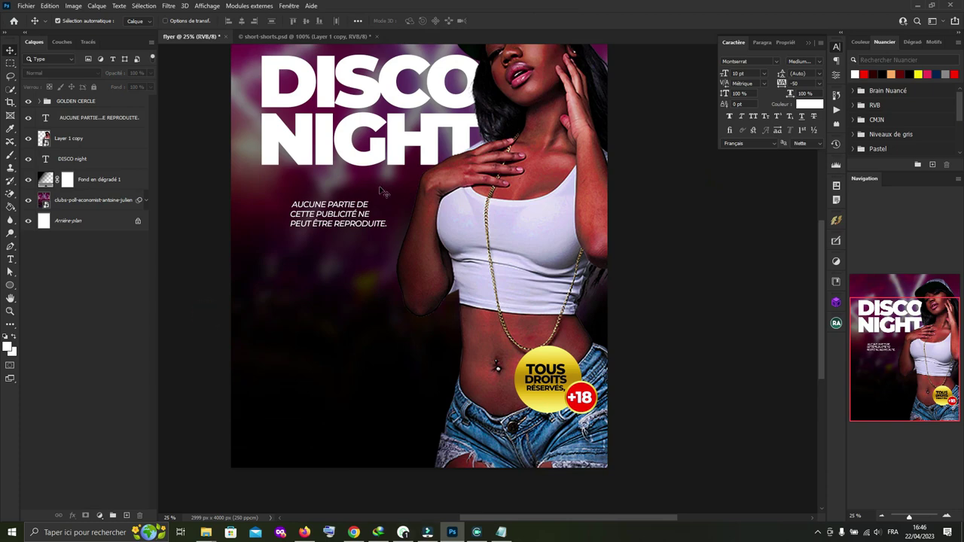
click(356, 217)
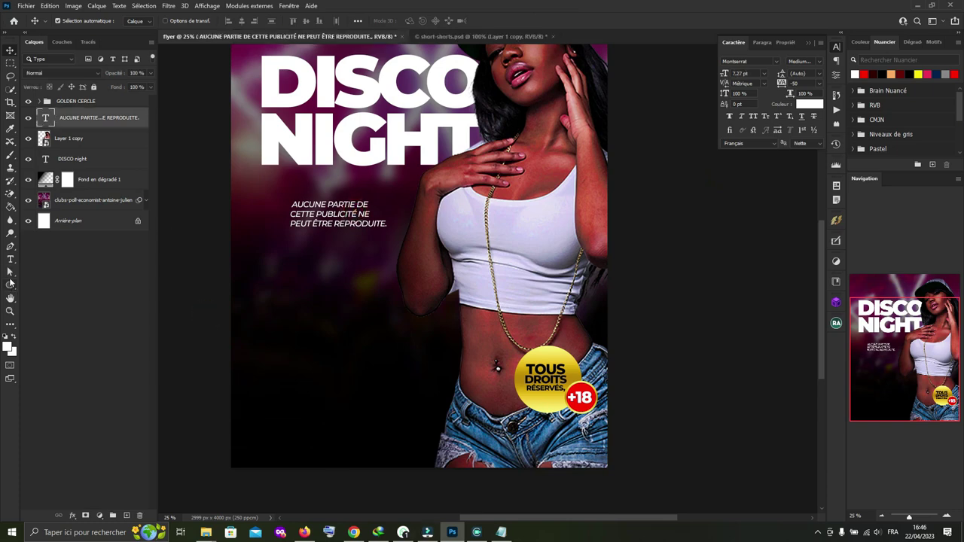
drag(370, 208, 341, 256)
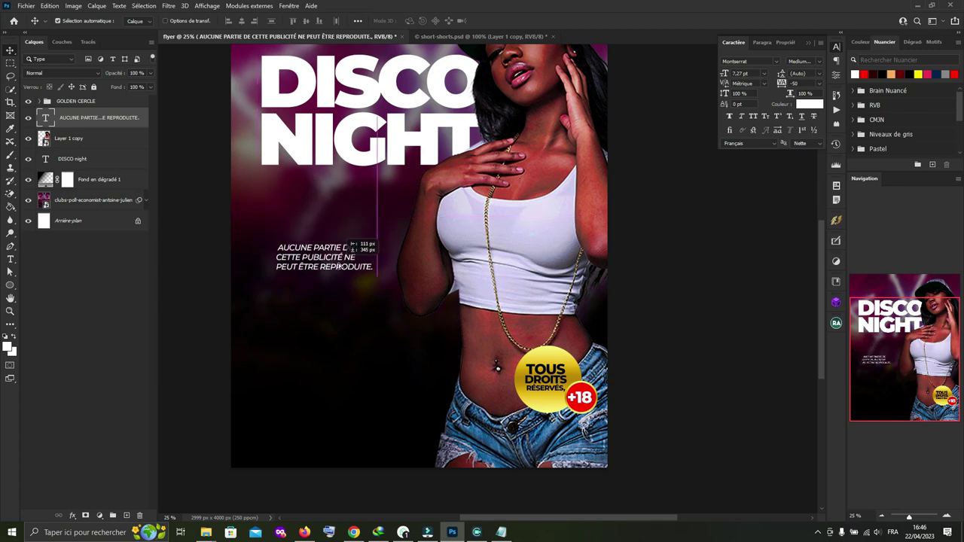
click(705, 310)
key(ctrl+z)
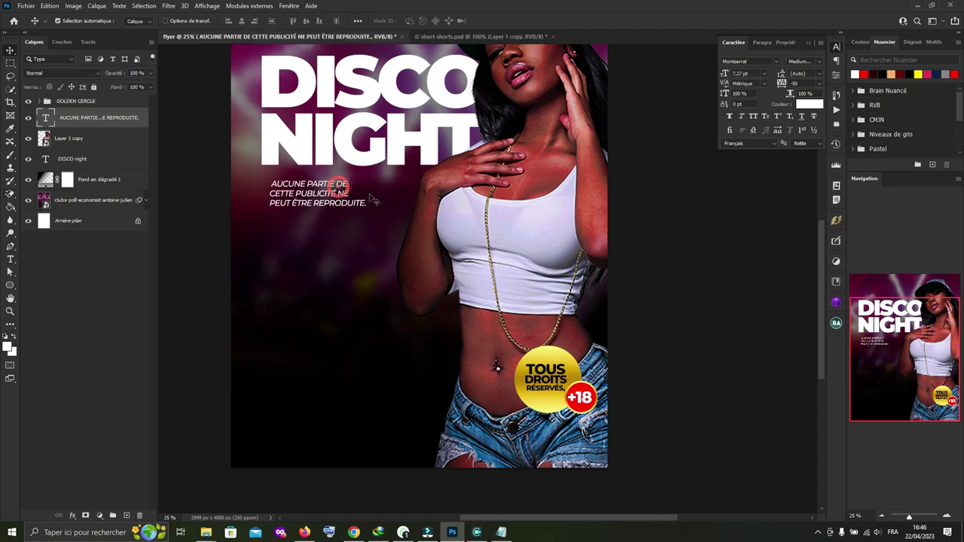
Step: Copy the MUSIC BY credit line from the Notepad flyer notes
click(354, 533)
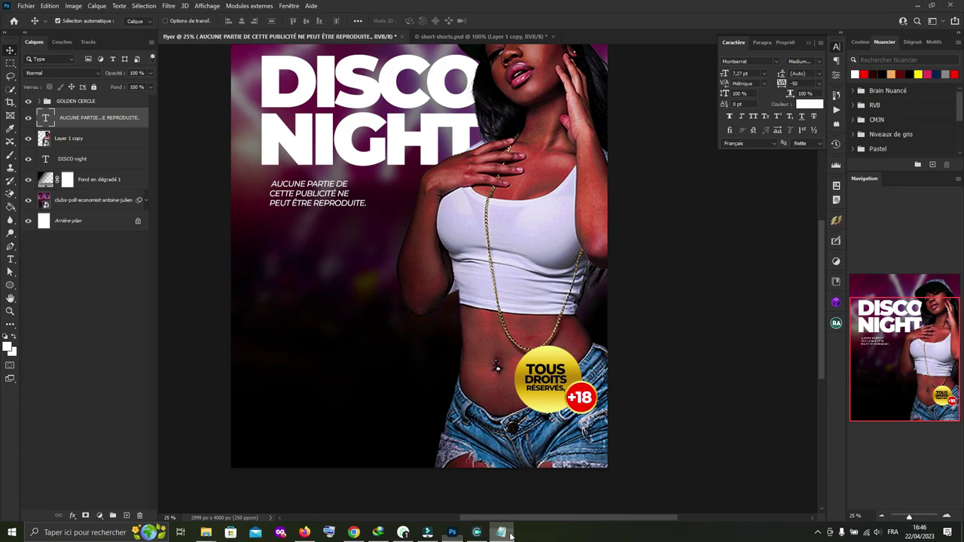
click(501, 532)
drag(375, 225, 253, 225)
key(ctrl+c)
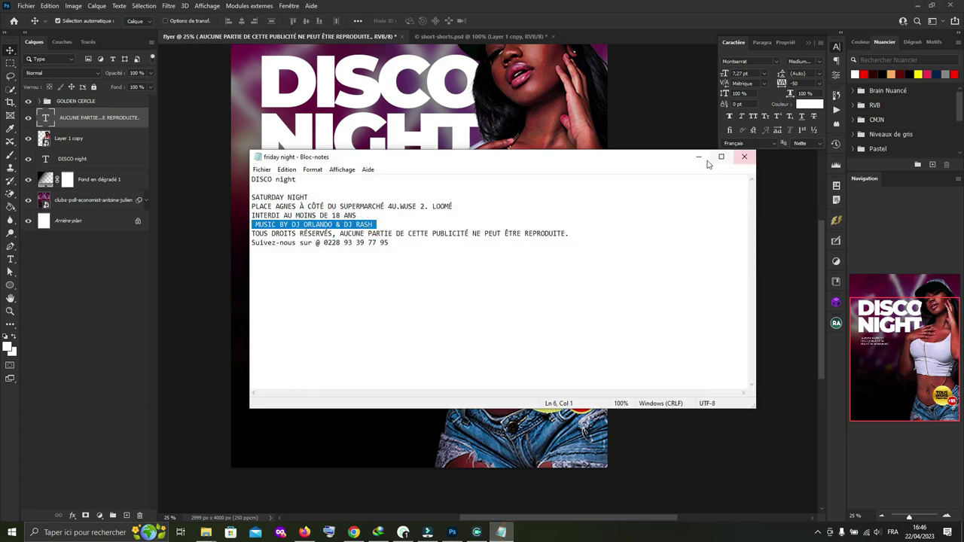
click(700, 156)
click(10, 260)
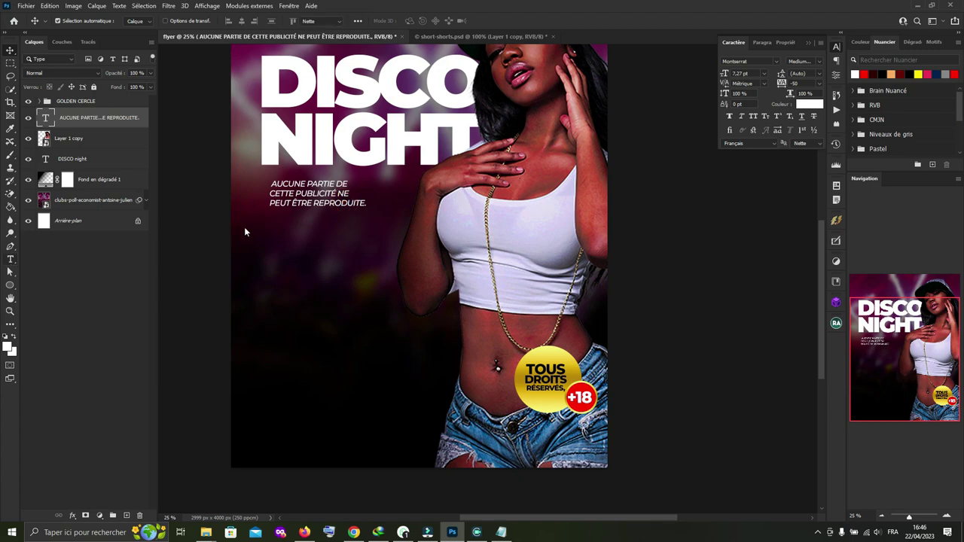
Step: Paste the MUSIC BY credit under the notice, split after MUSIC BY, and shrink it slightly
click(268, 226)
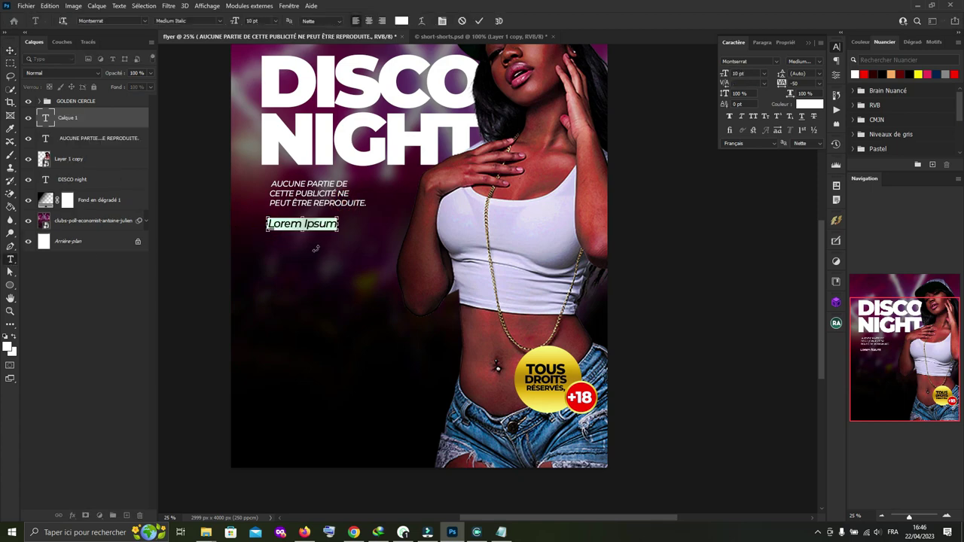
key(ctrl+v)
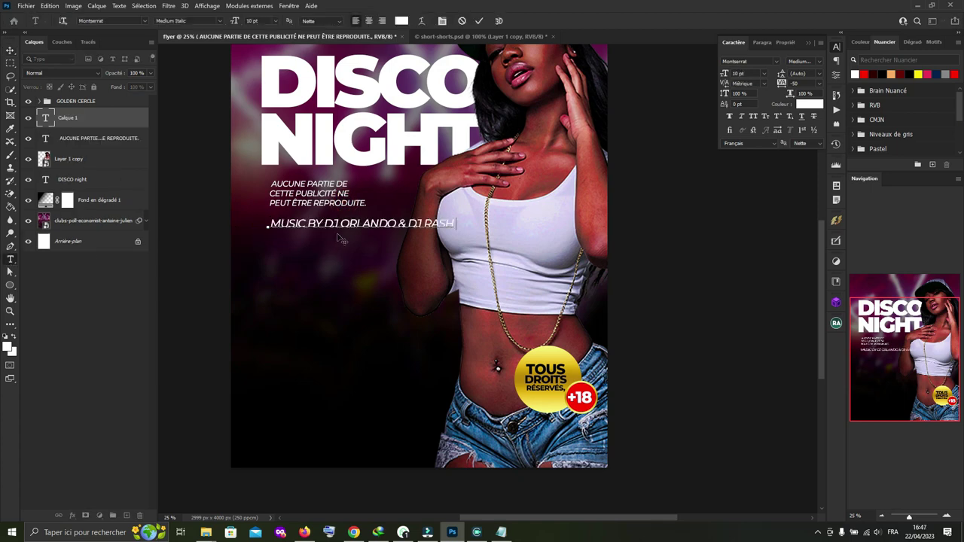
click(325, 223)
key(Return)
click(480, 21)
key(v)
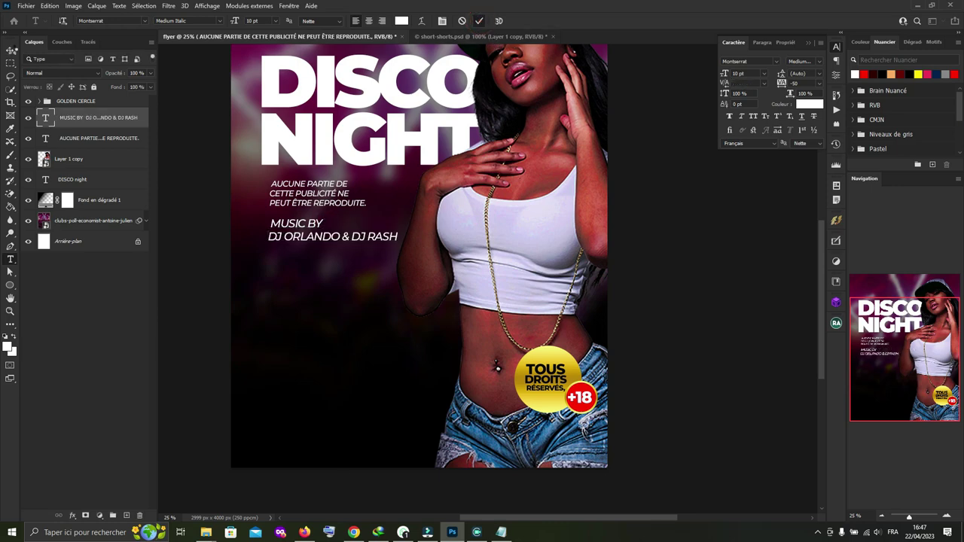
key(ctrl+t)
drag(404, 216, 382, 220)
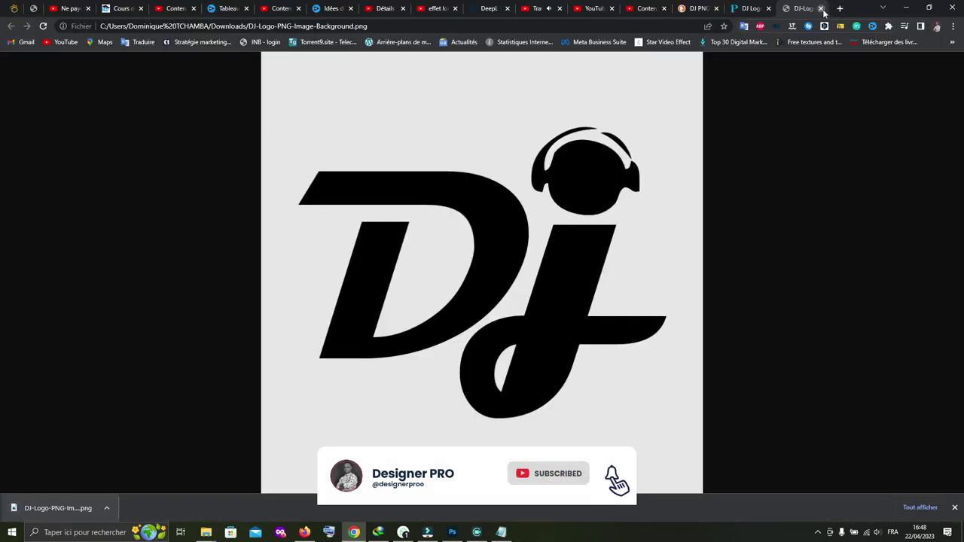
Step: Place the downloaded DJ logo PNG from Chrome and shrink it to a small icon
click(820, 9)
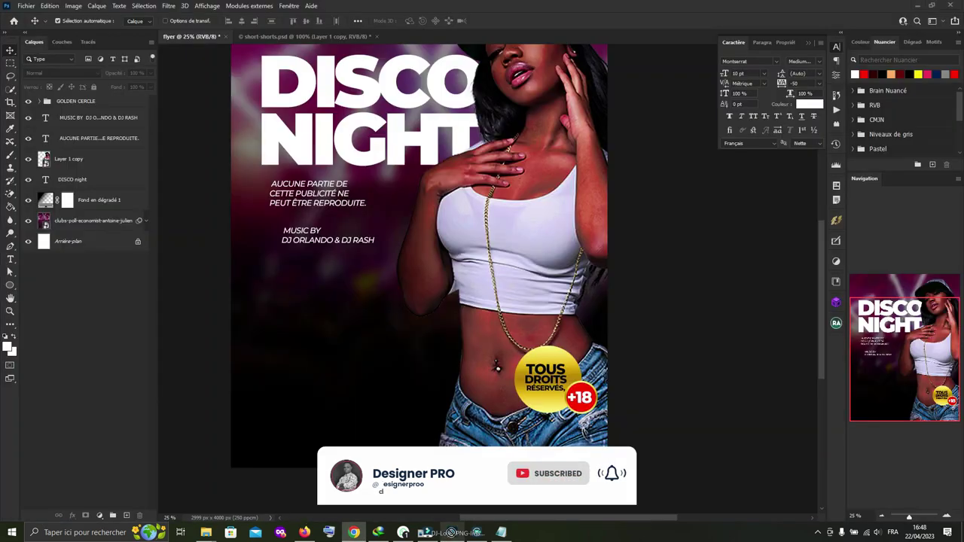
drag(56, 503, 357, 307)
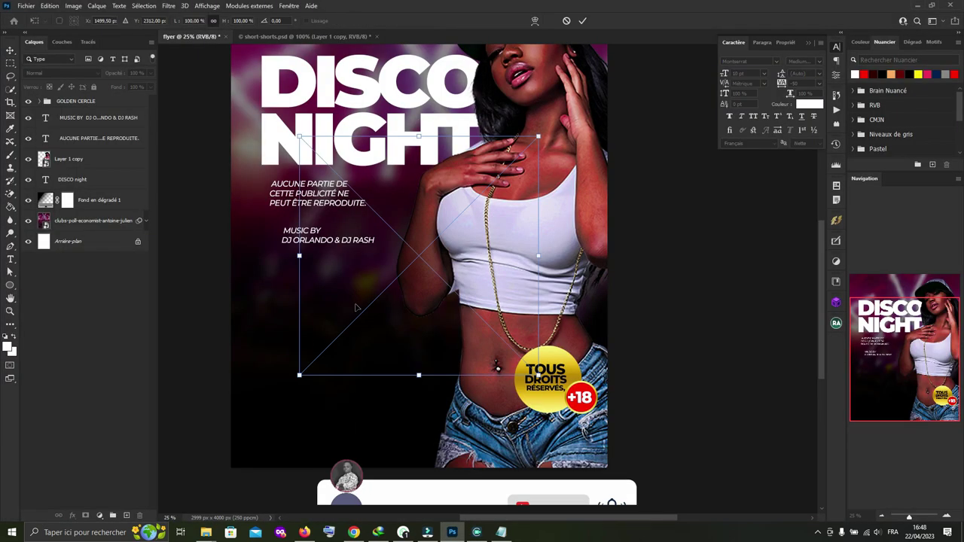
click(582, 20)
key(ctrl+t)
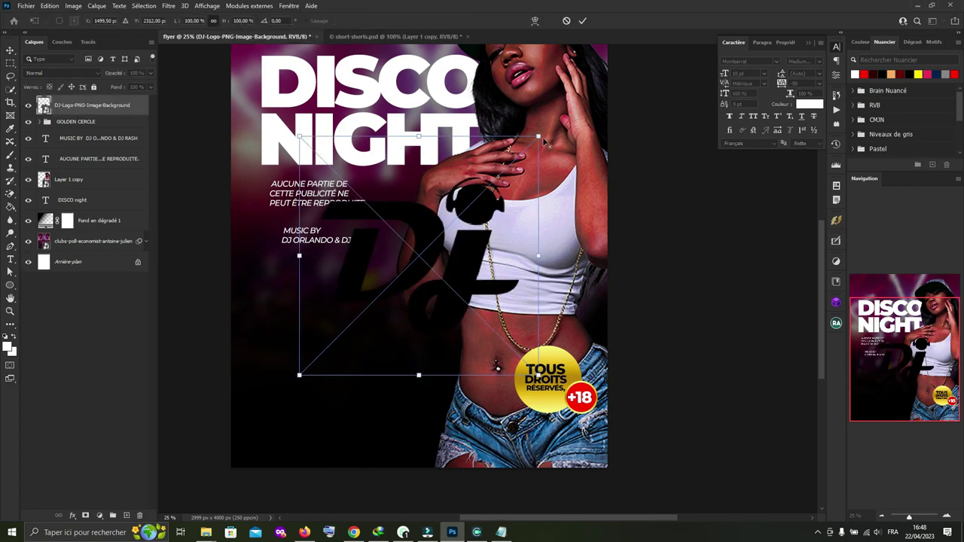
drag(516, 155, 446, 238)
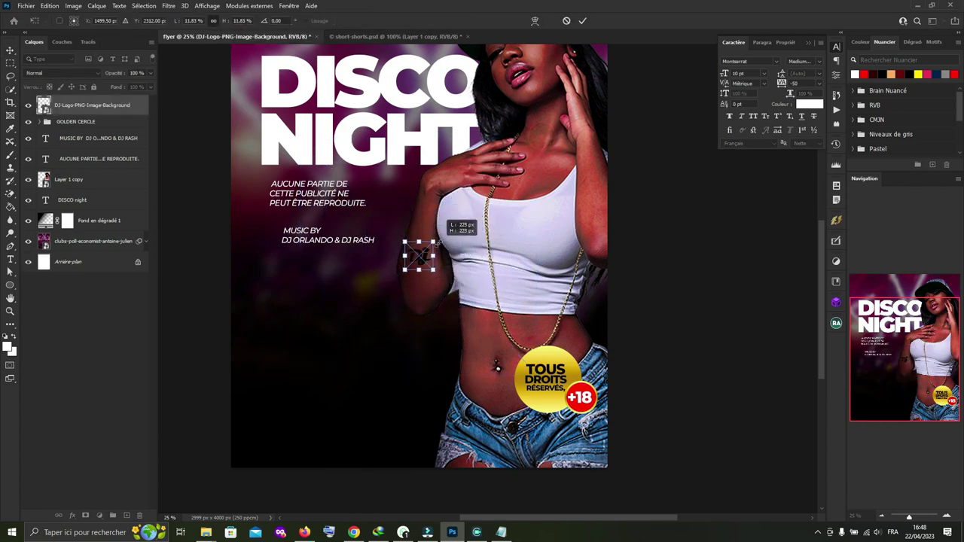
click(582, 21)
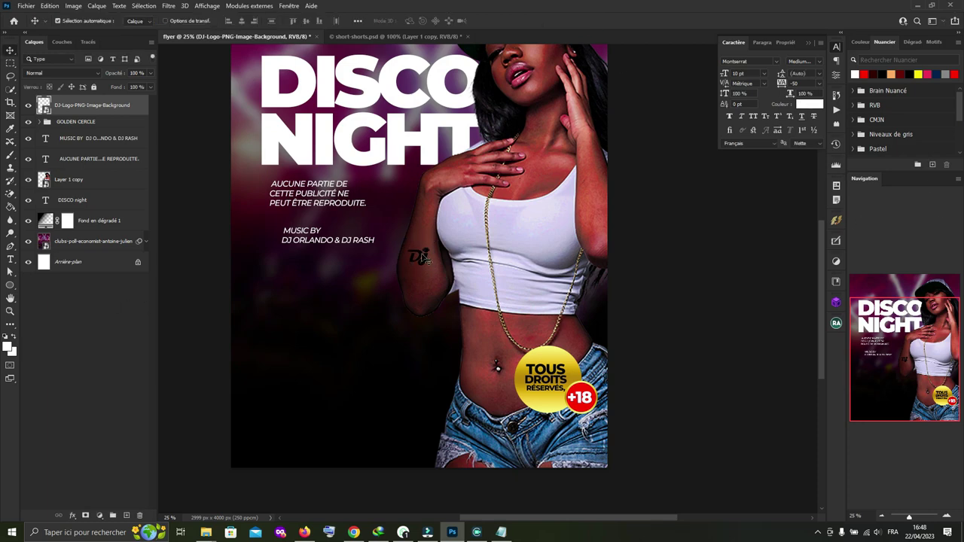
Step: Position the DJ logo beside the MUSIC BY credit and rename its layer
drag(312, 238, 325, 241)
mouse_move(422, 258)
mouse_down()
mouse_move(282, 238)
mouse_move(321, 233)
mouse_up()
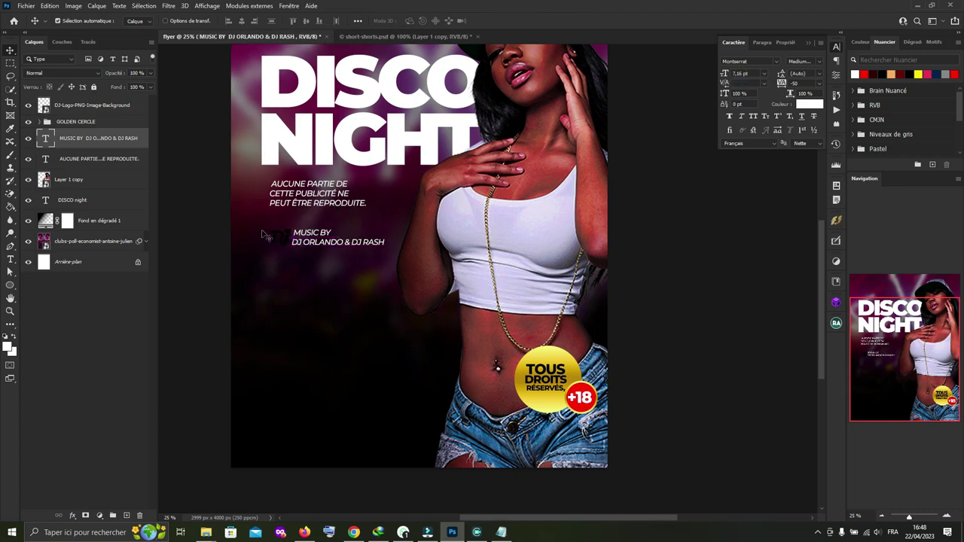
click(129, 107)
double_click(130, 111)
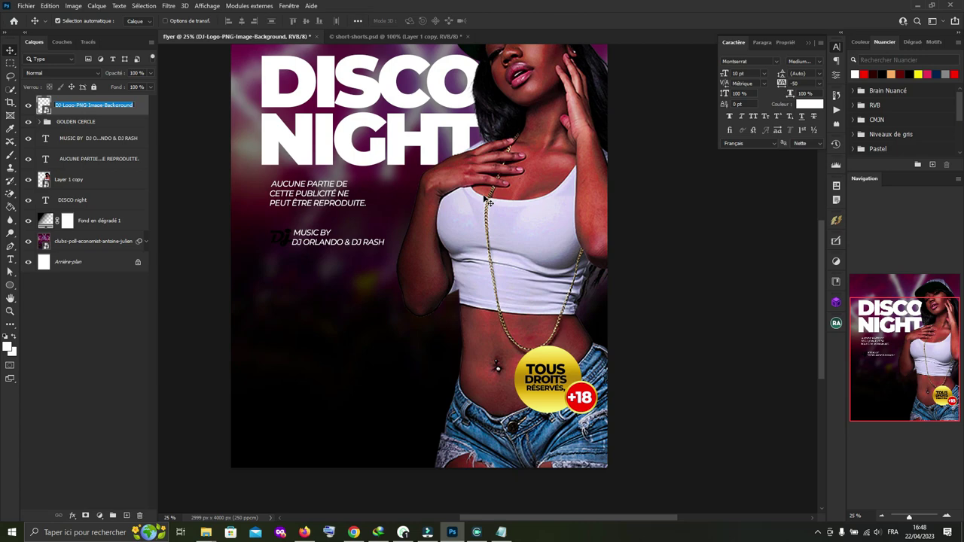
click(145, 108)
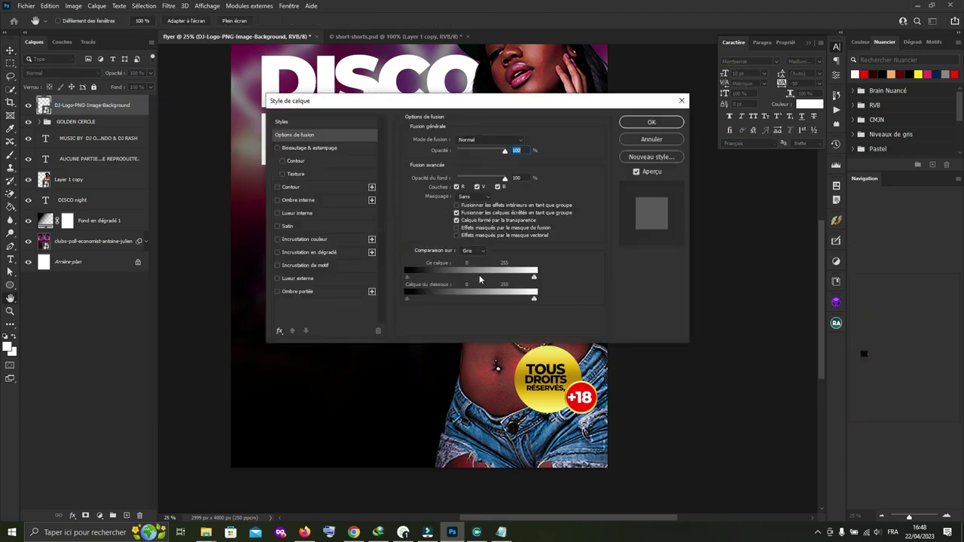
Step: Give the DJ logo a Gradient Overlay using a Resource Boy Gold Gradients preset
click(277, 239)
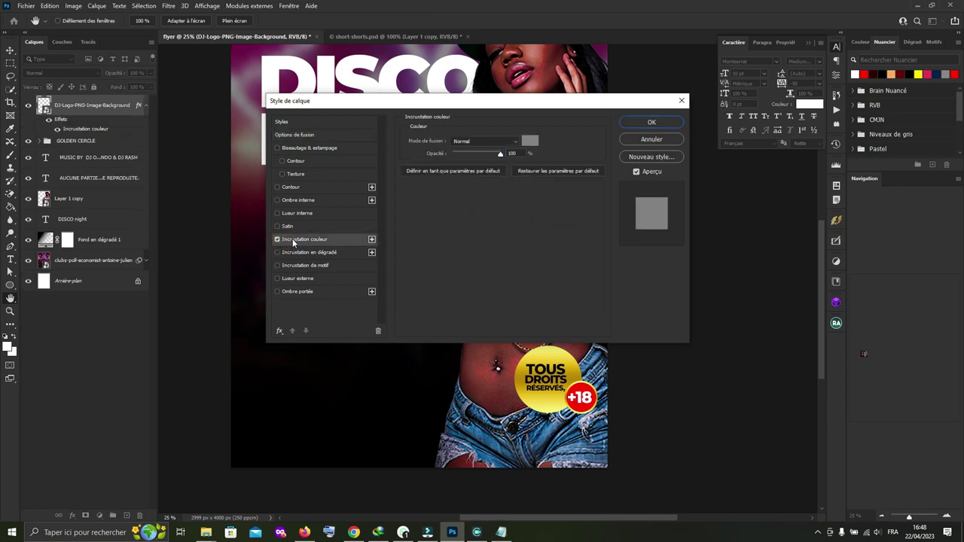
click(277, 240)
click(295, 253)
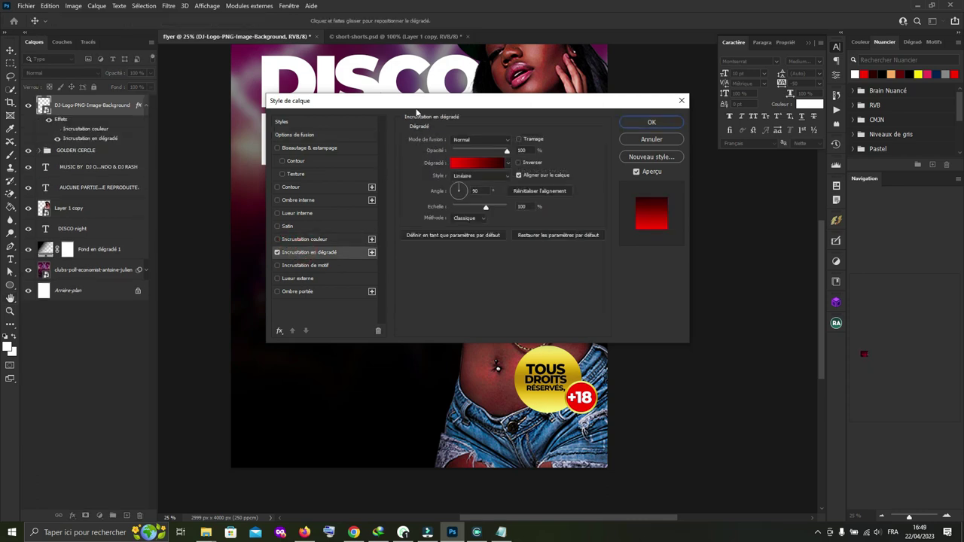
drag(417, 102, 579, 158)
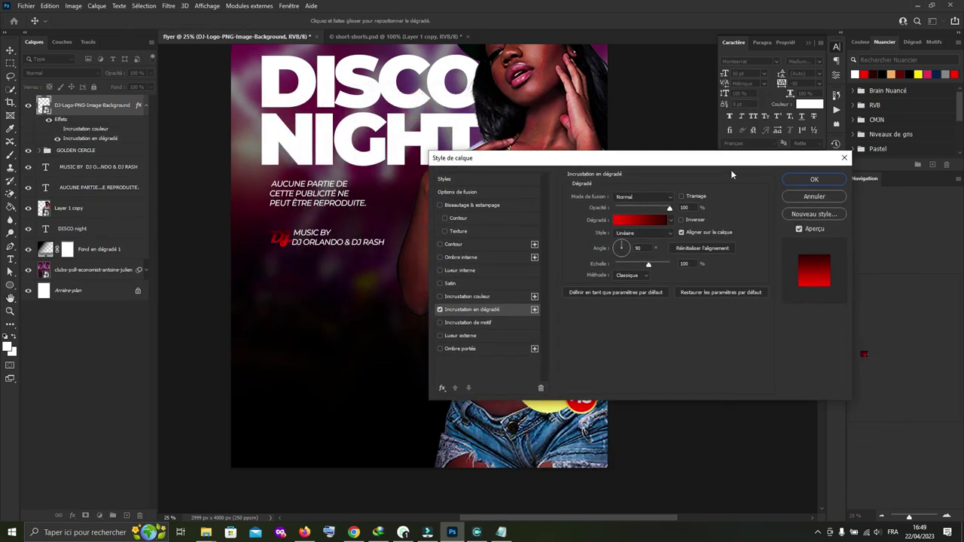
click(671, 221)
scroll(640, 254, down, 3)
scroll(641, 264, down, 3)
scroll(642, 267, down, 3)
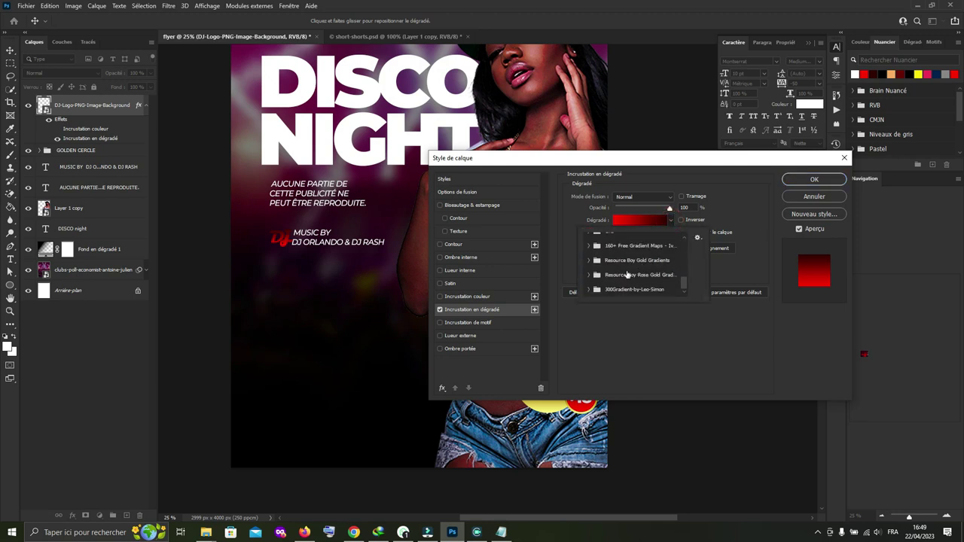
click(595, 263)
scroll(633, 272, down, 3)
scroll(648, 273, down, 3)
scroll(667, 275, down, 2)
scroll(671, 276, down, 2)
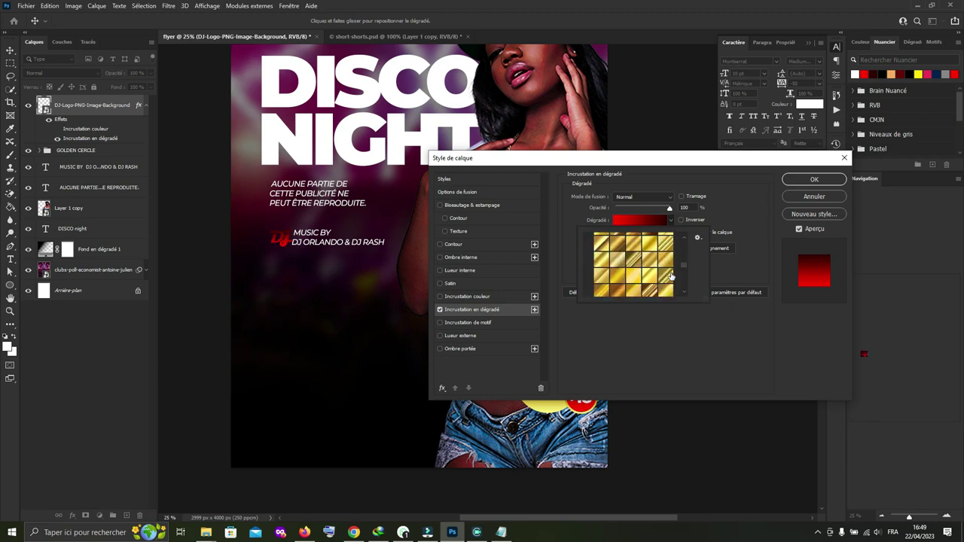
click(646, 246)
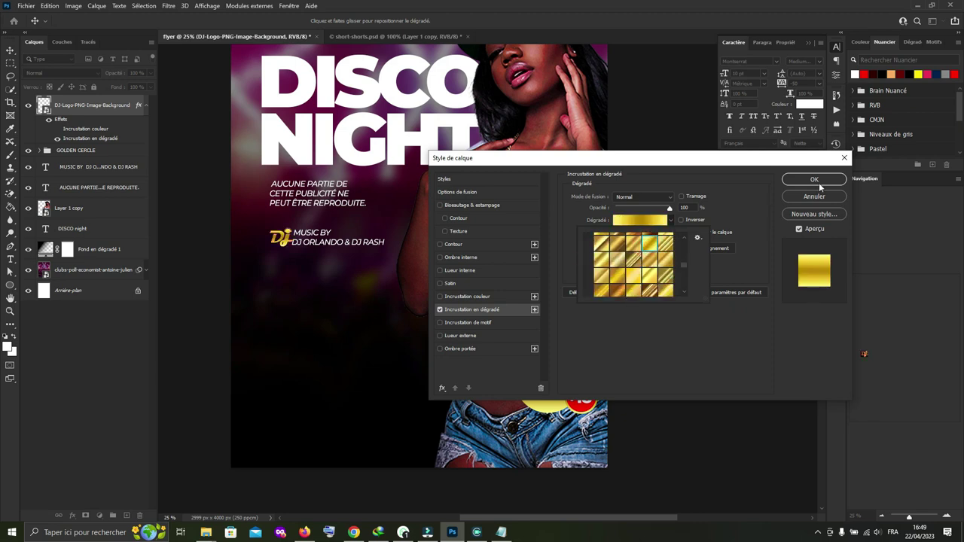
click(818, 182)
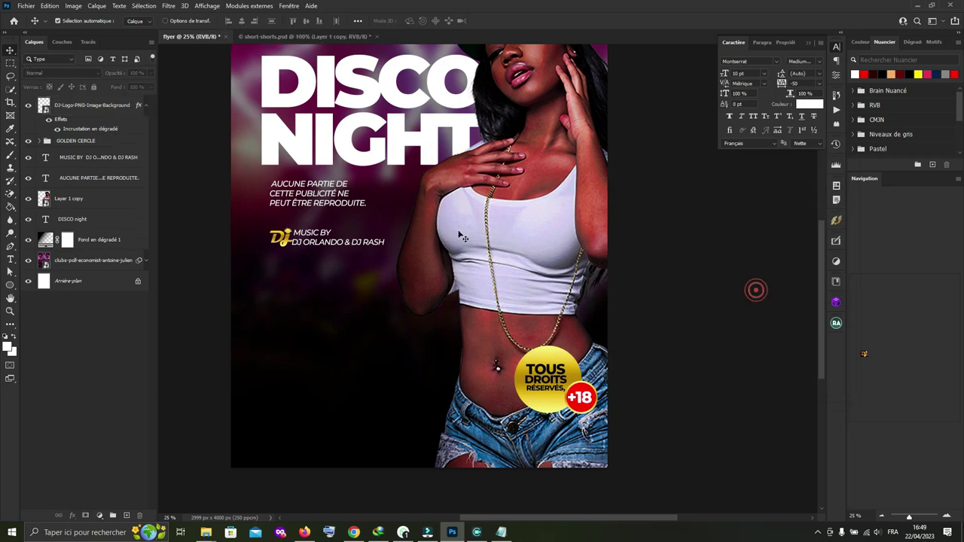
Step: Zoom in on the MUSIC BY credit and open then commit its text for editing
key(ctrl+plus)
drag(340, 178, 439, 192)
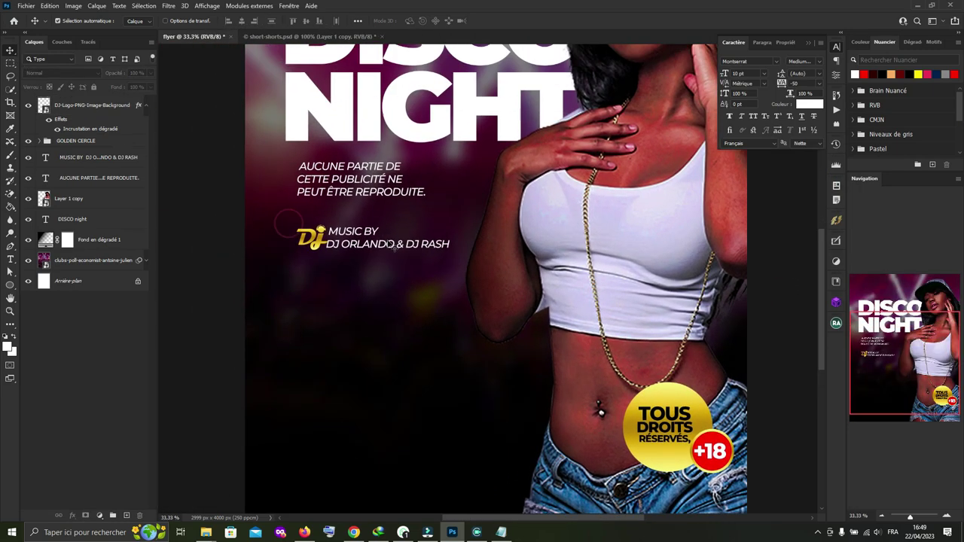
double_click(383, 223)
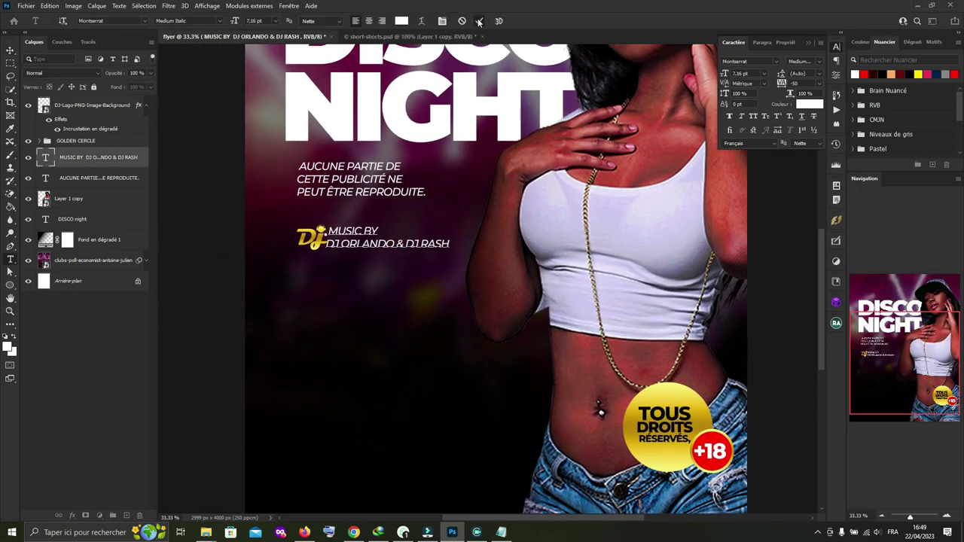
click(479, 20)
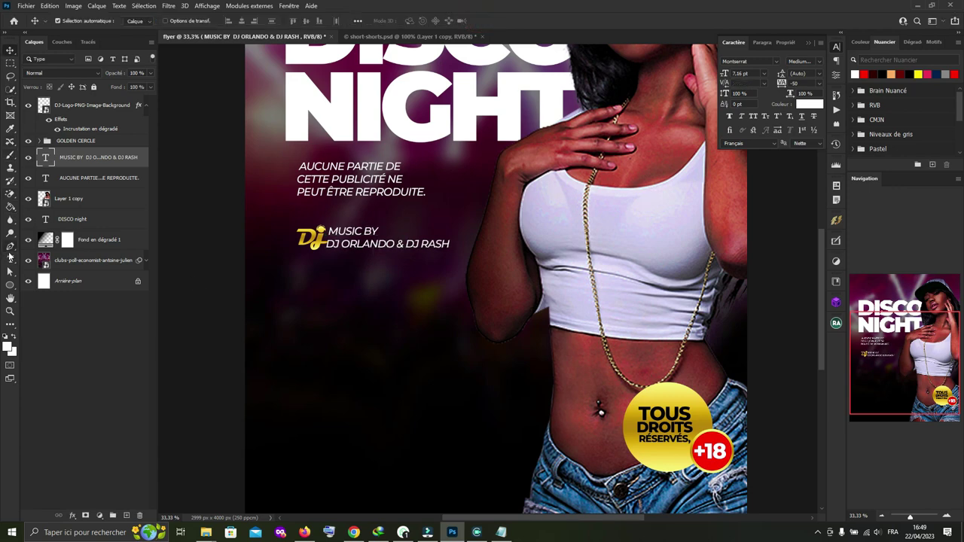
Step: Draw a horizontal separator line below the credit with a gold gradient stroke
key(p)
click(296, 263)
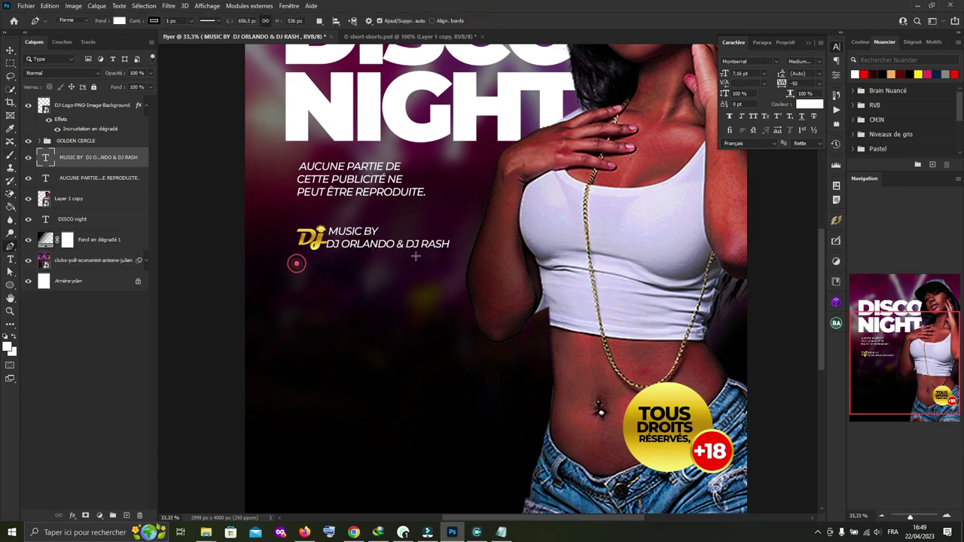
click(455, 264)
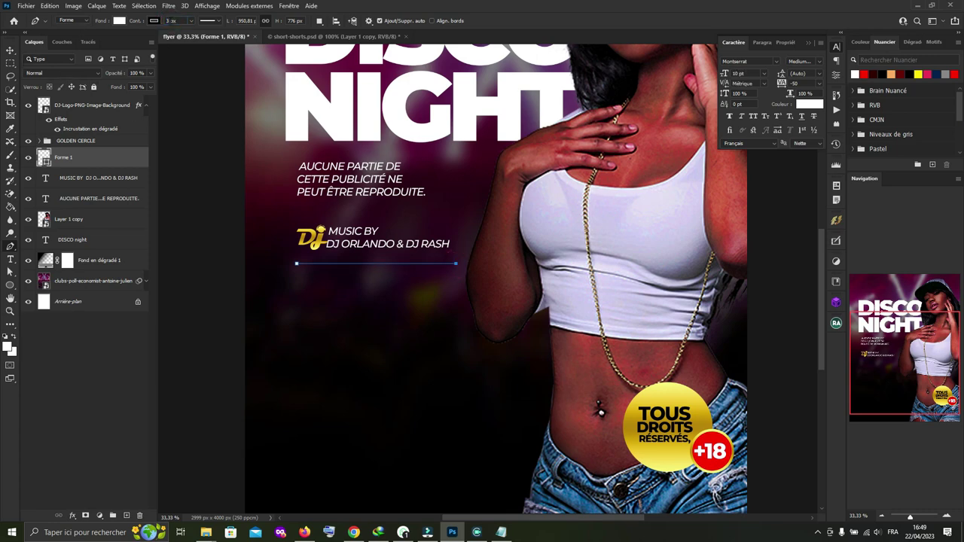
click(153, 21)
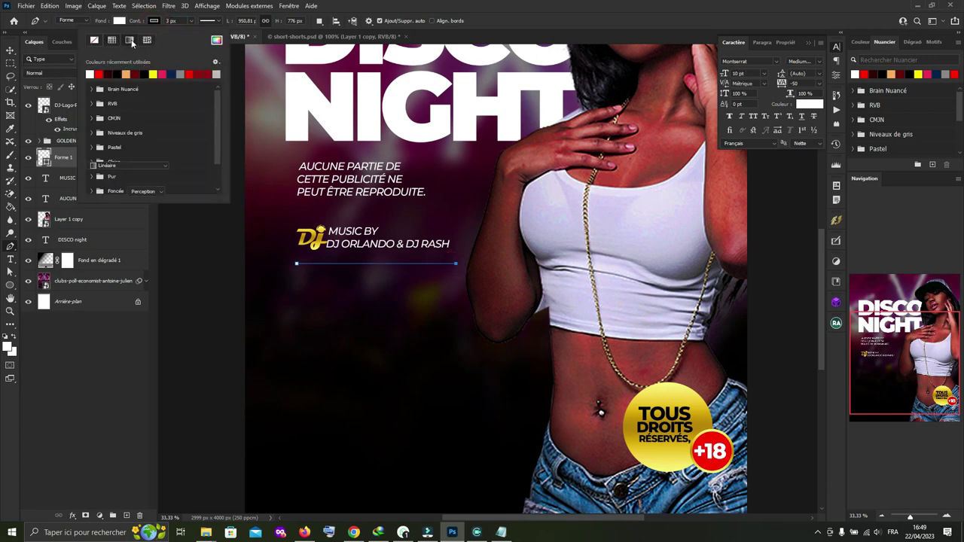
click(129, 40)
click(94, 75)
Step: Move the separator line layer to the top of the stack and nudge it up
click(10, 51)
scroll(388, 238, down, 1)
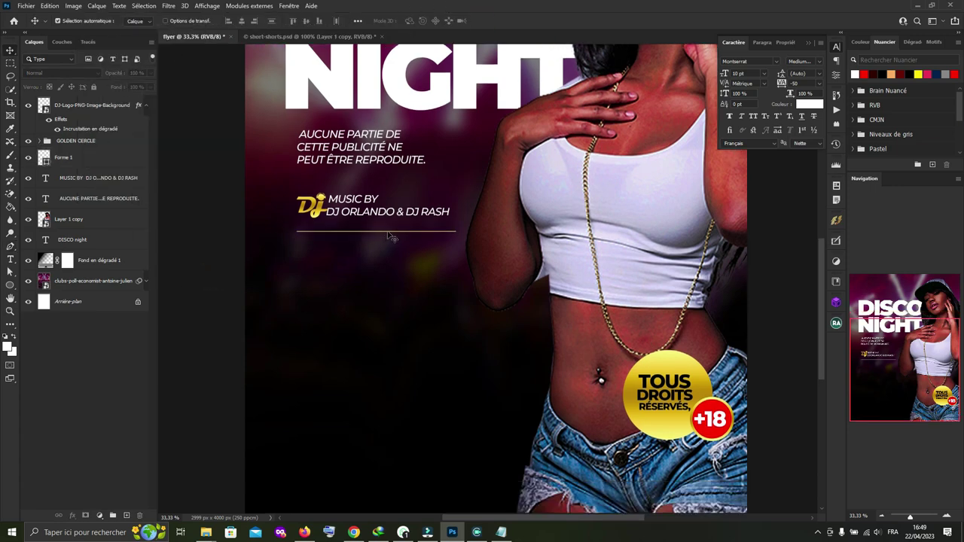
click(390, 237)
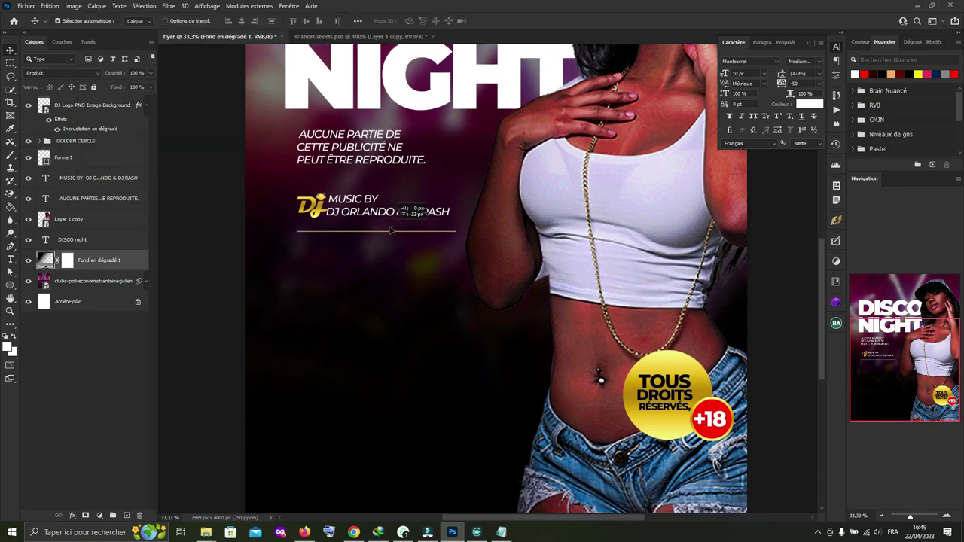
click(73, 157)
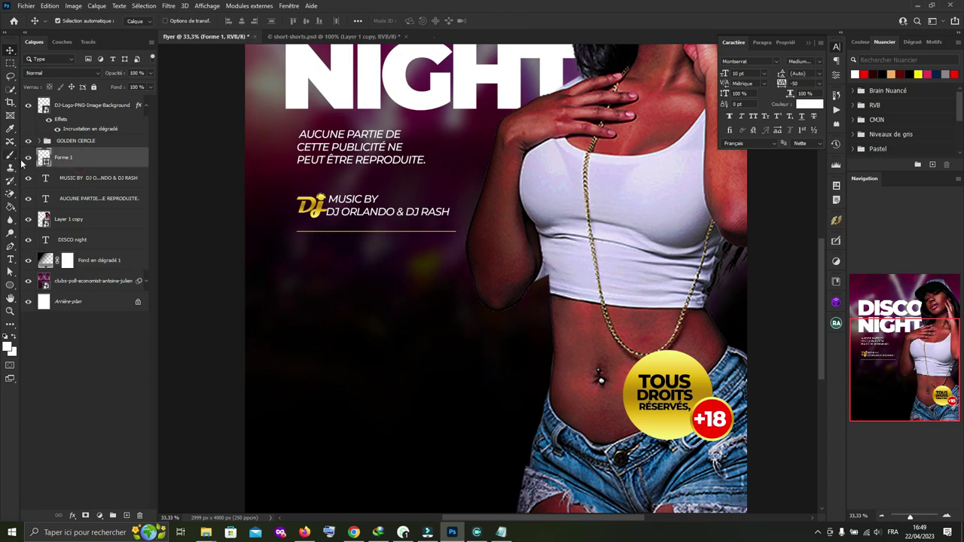
drag(26, 158, 75, 101)
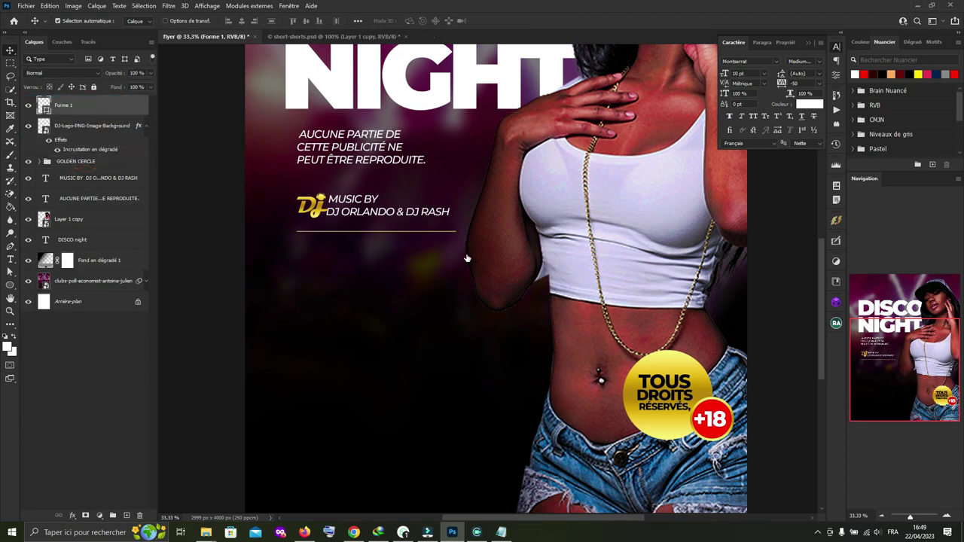
key(Up)
key(Up)
key(Up)
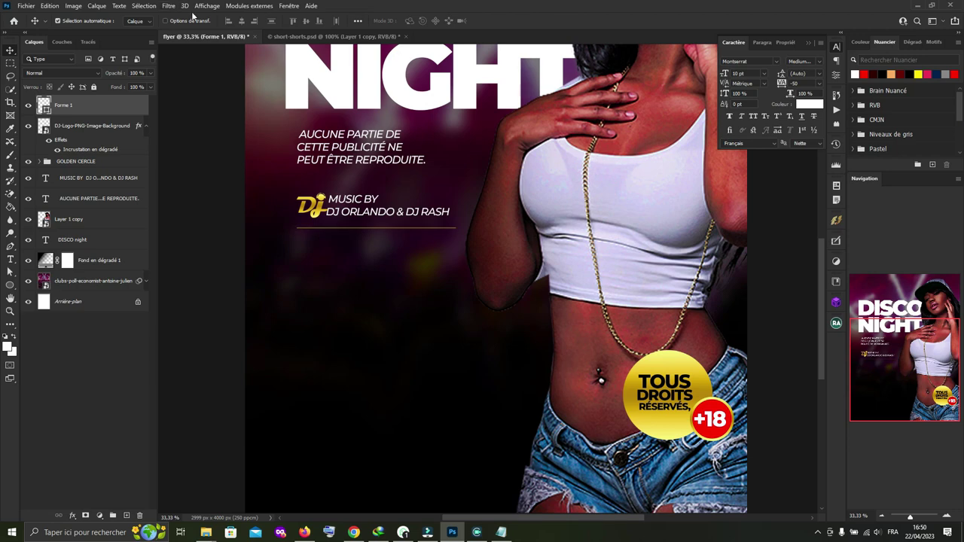
Step: Try the Ellipse tool and the line's stroke width, then cancel the ellipse
key(u)
click(170, 21)
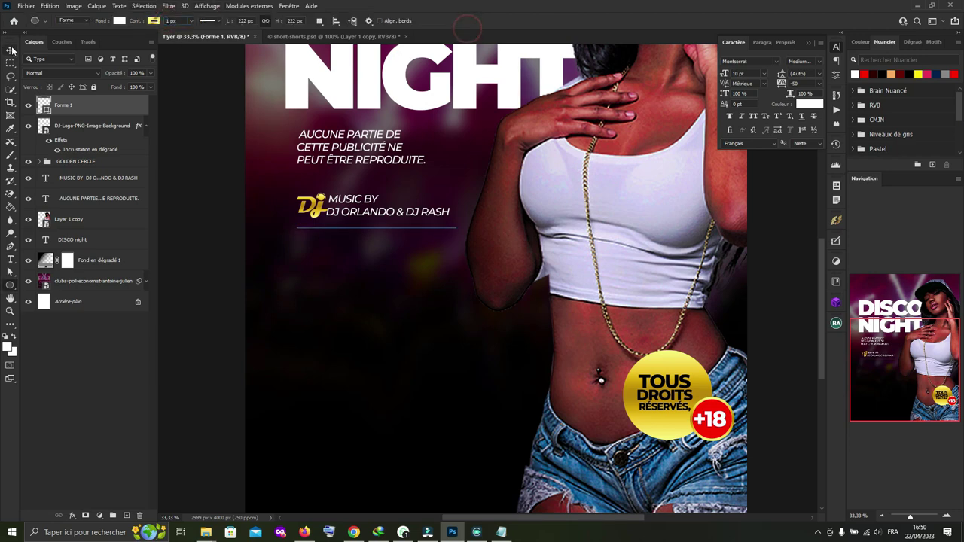
key(v)
key(u)
click(222, 183)
click(523, 197)
key(v)
Step: Select the DJ credit and logo together, then bring up the event notes
click(98, 177)
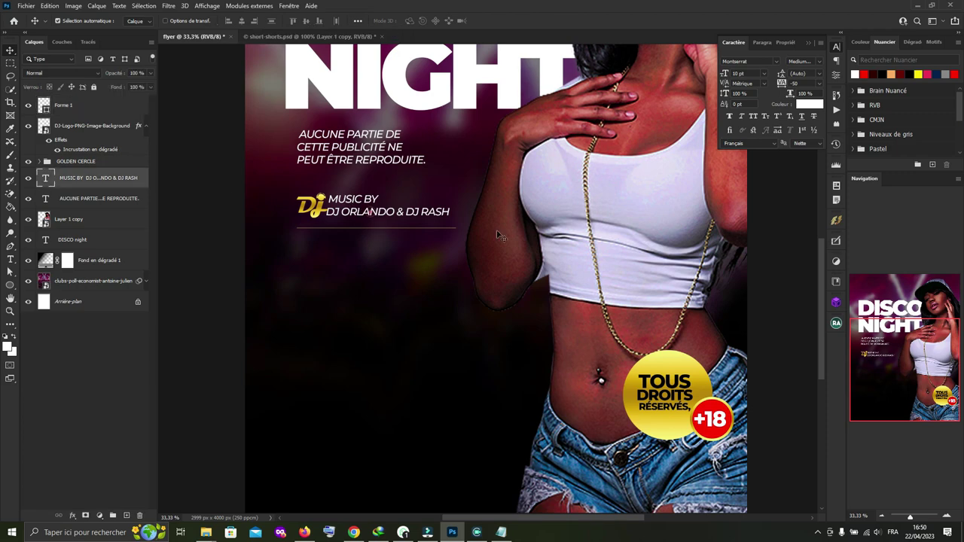
ctrl+shift+click(330, 213)
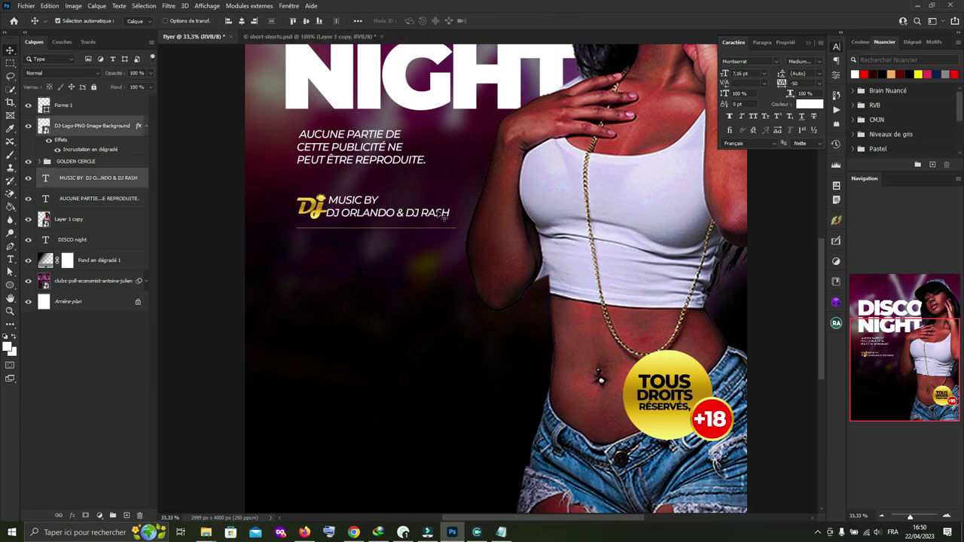
click(194, 250)
click(501, 531)
click(349, 224)
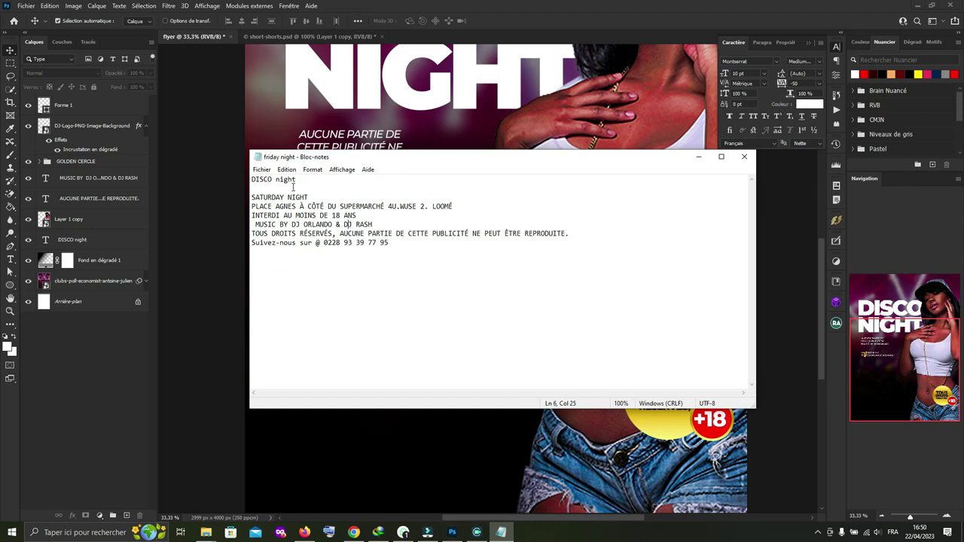
click(698, 157)
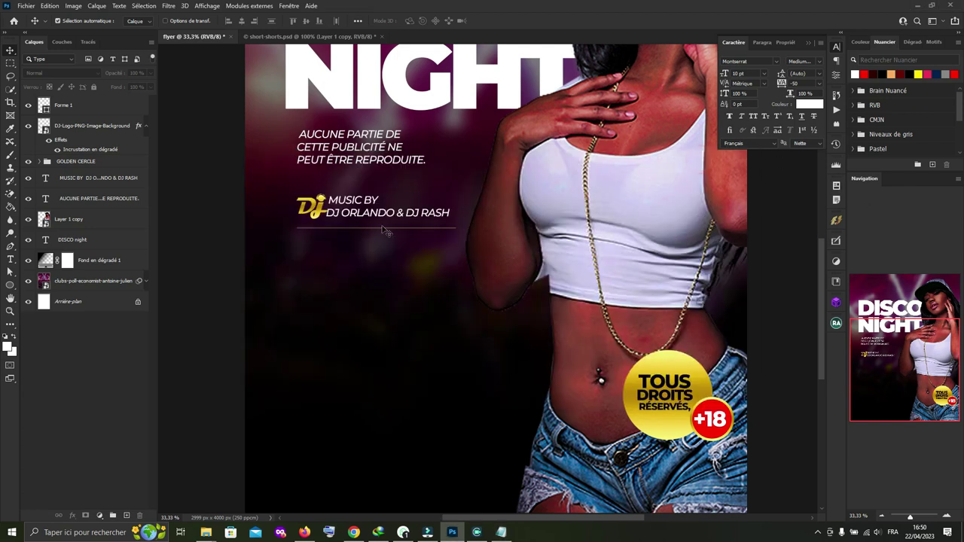
click(383, 214)
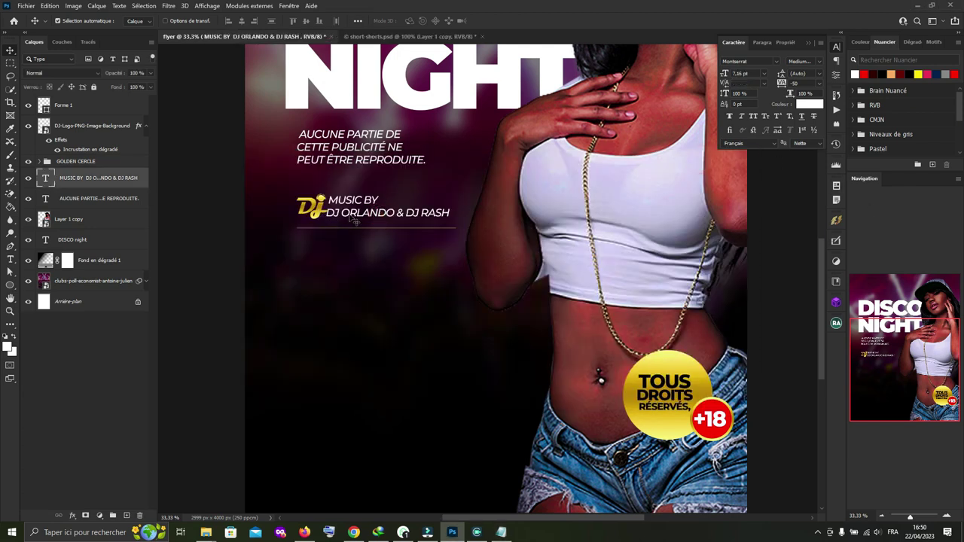
click(402, 213)
scroll(383, 348, down, 1)
key(ctrl+minus)
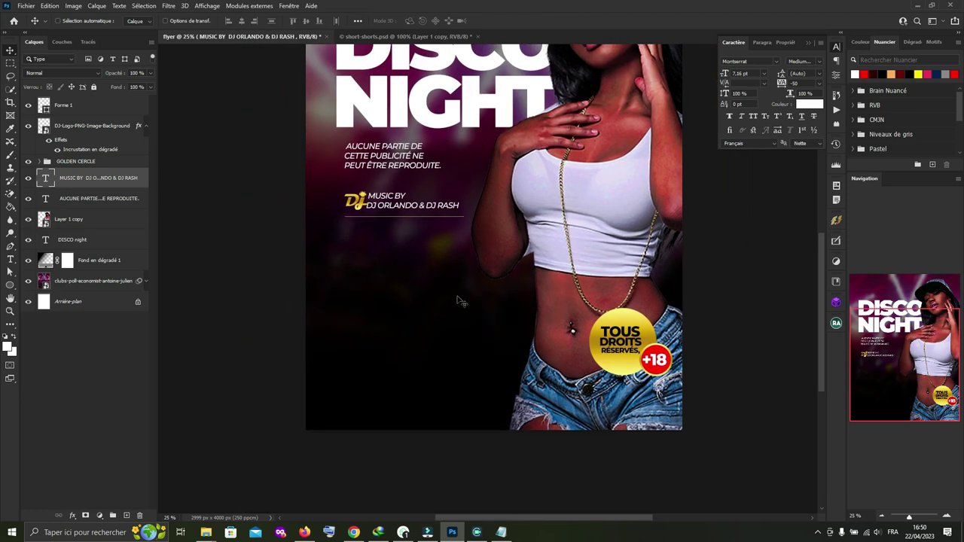
scroll(457, 300, up, 3)
scroll(461, 301, up, 2)
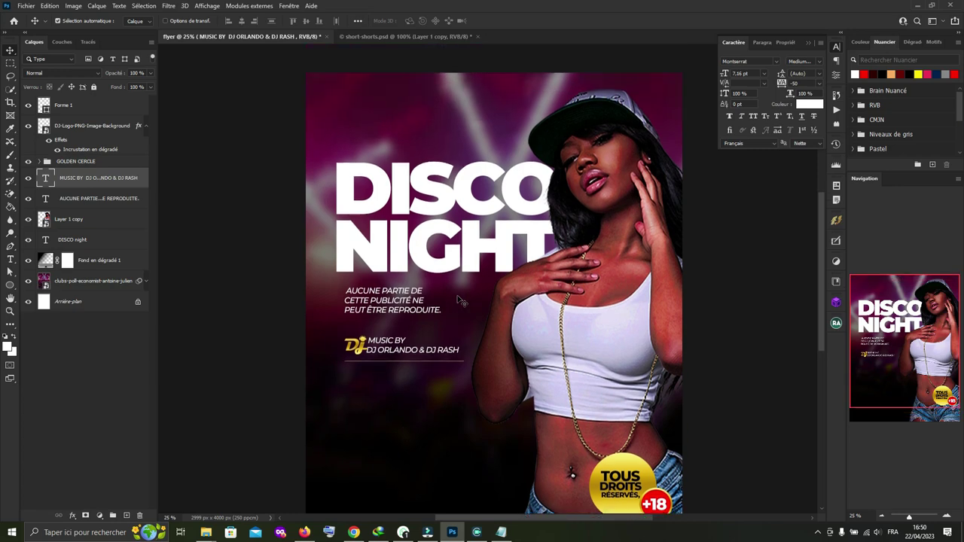
scroll(460, 300, down, 1)
click(586, 301)
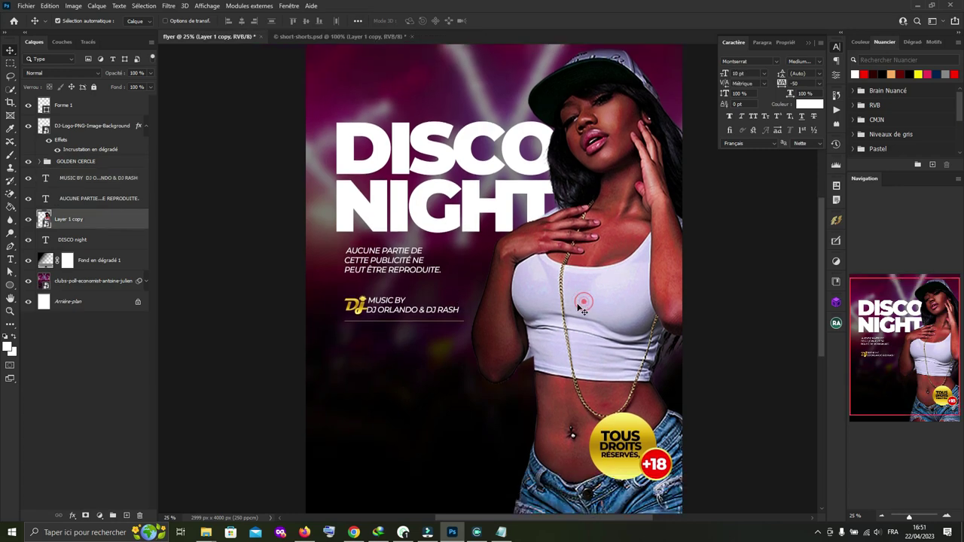
scroll(423, 299, down, 1)
scroll(423, 299, down, 2)
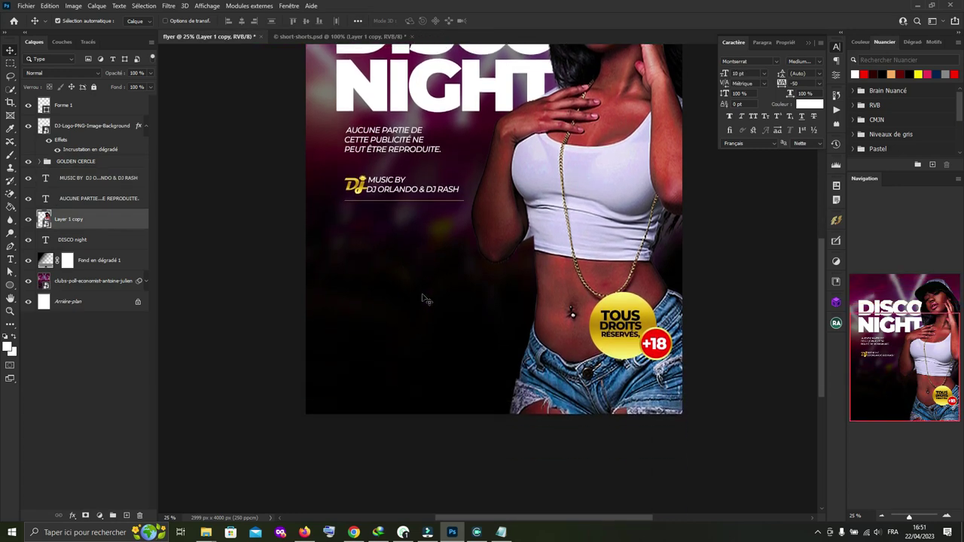
scroll(424, 299, up, 1)
scroll(407, 223, down, 1)
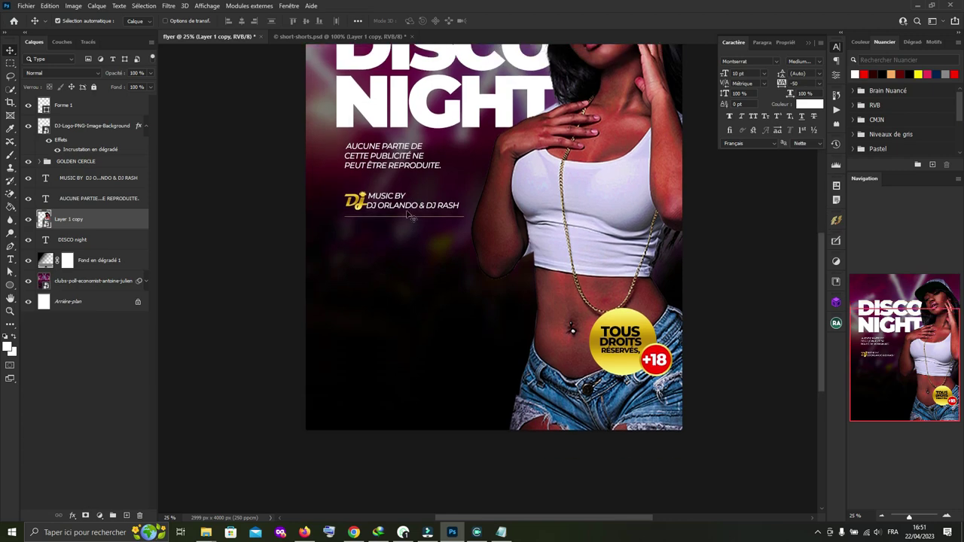
Step: Copy the venue address from the notes and paste it into an Alt-dragged copy of the DJ credit
click(502, 532)
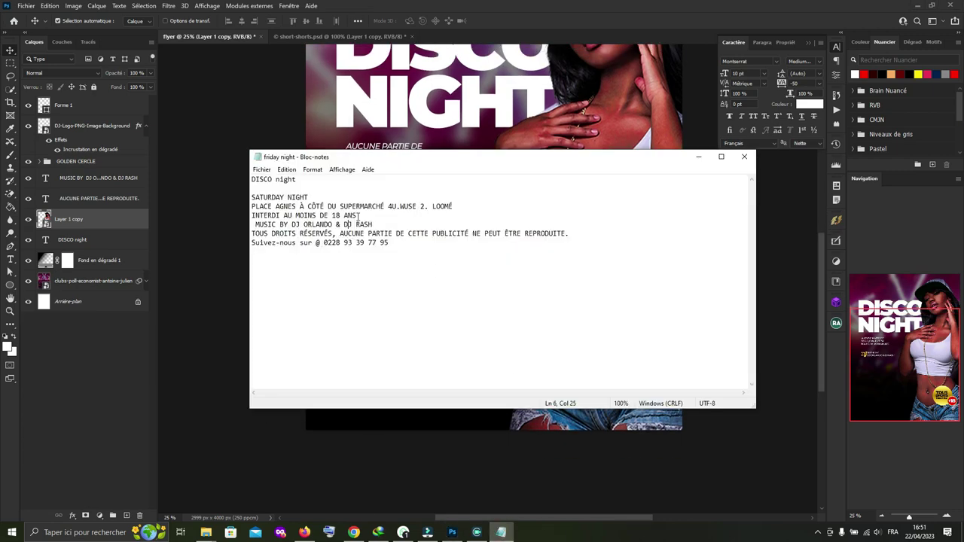
triple_click(458, 205)
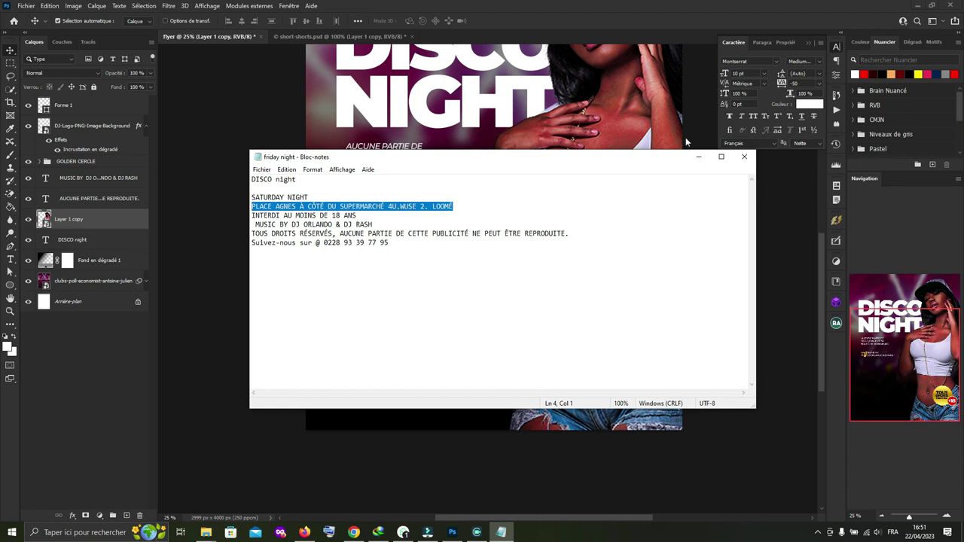
click(698, 157)
drag(406, 213, 406, 254)
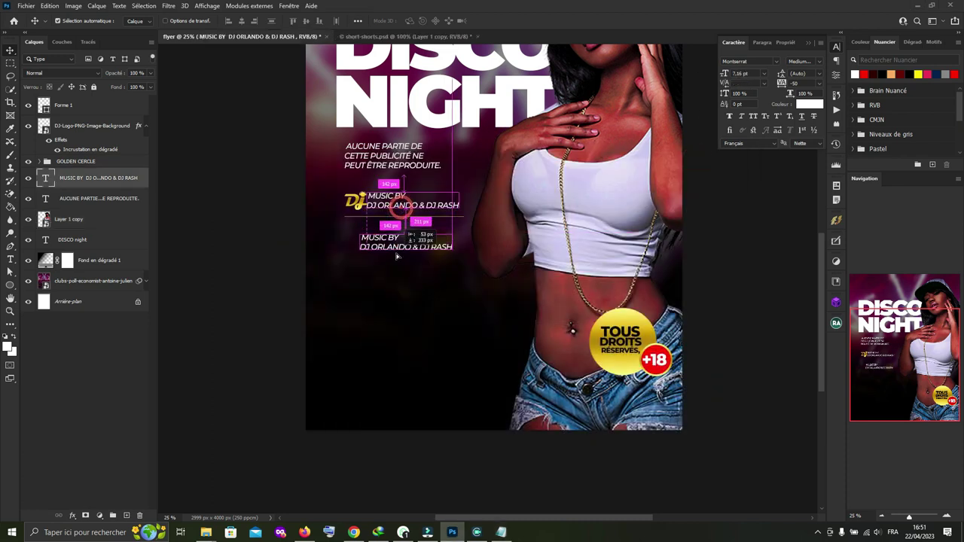
double_click(407, 248)
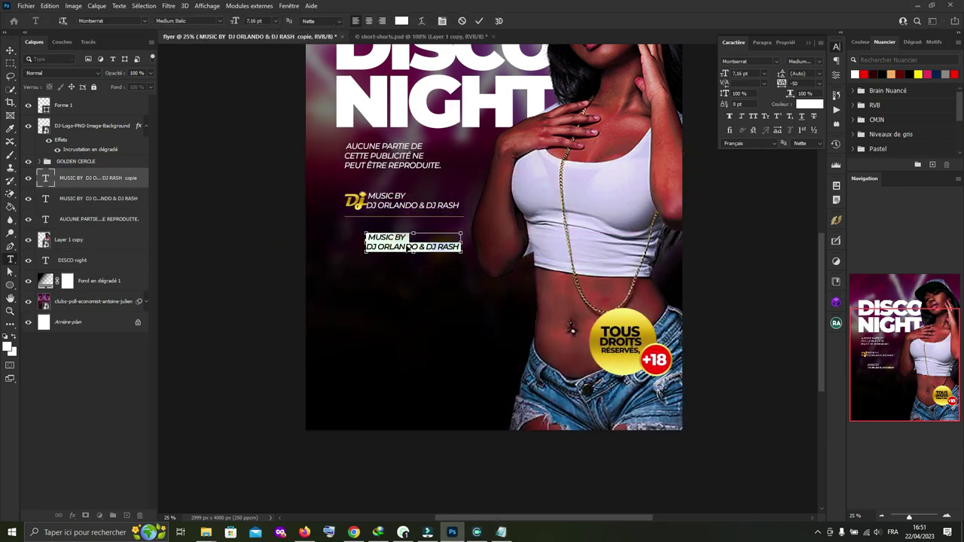
key(ctrl+v)
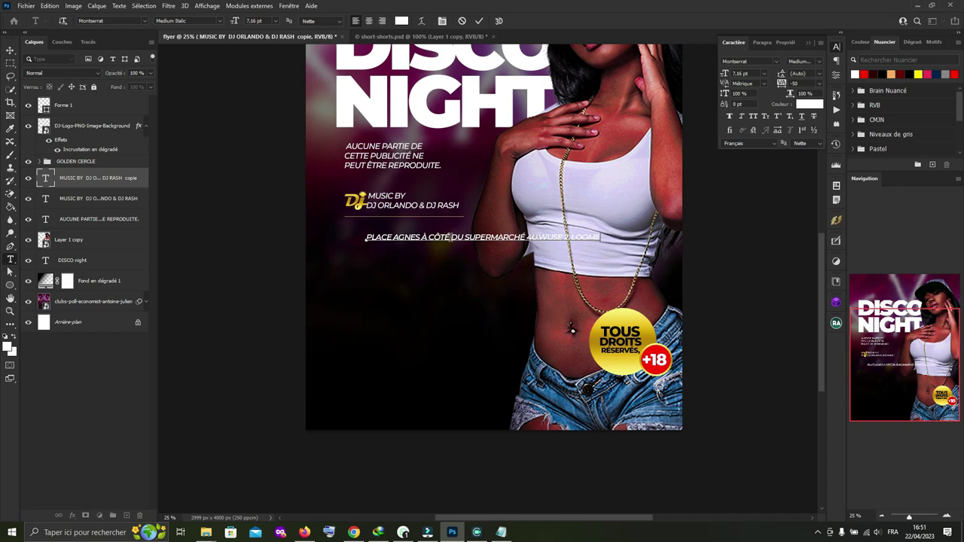
Step: Break the address into three lines and position the block under the separator line
click(421, 238)
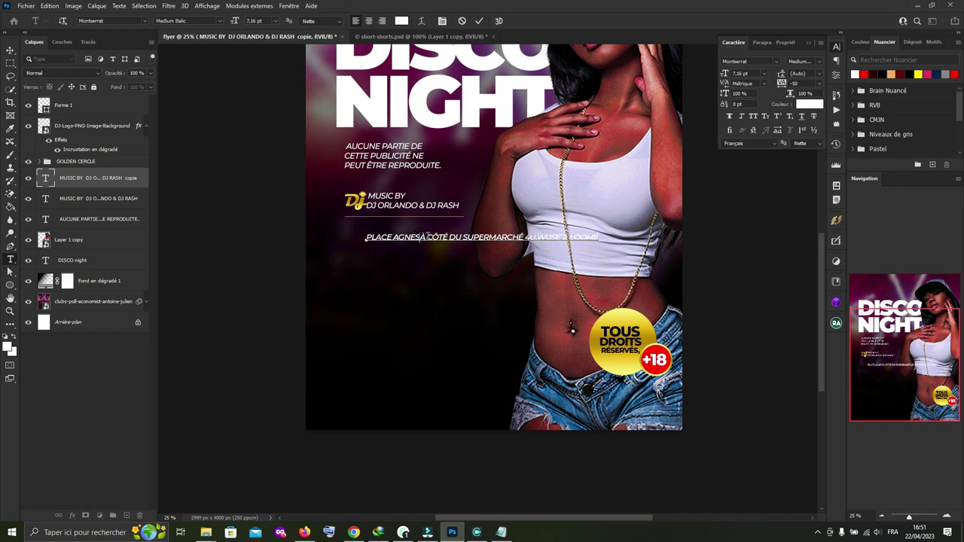
key(Return)
click(472, 247)
key(Return)
click(481, 21)
key(v)
drag(418, 250, 403, 243)
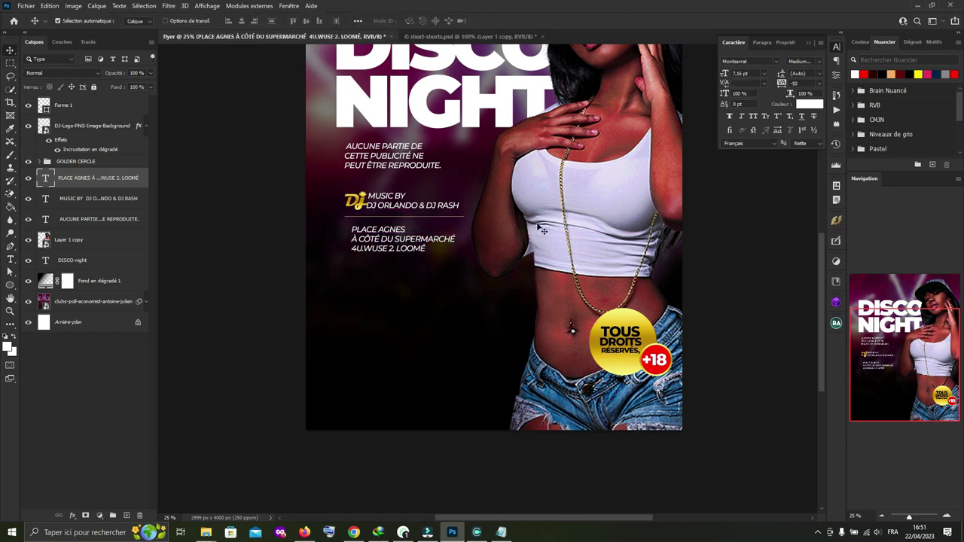
click(236, 244)
click(428, 221)
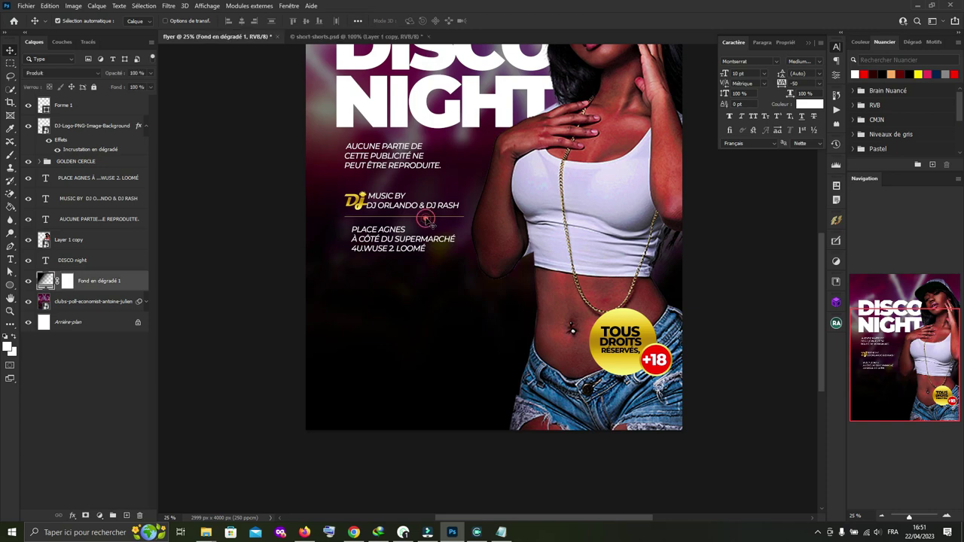
Step: Duplicate the Forme 1 line as Forme 1 copie, shift it below the address, and return to Notepad
click(217, 259)
drag(68, 105, 127, 515)
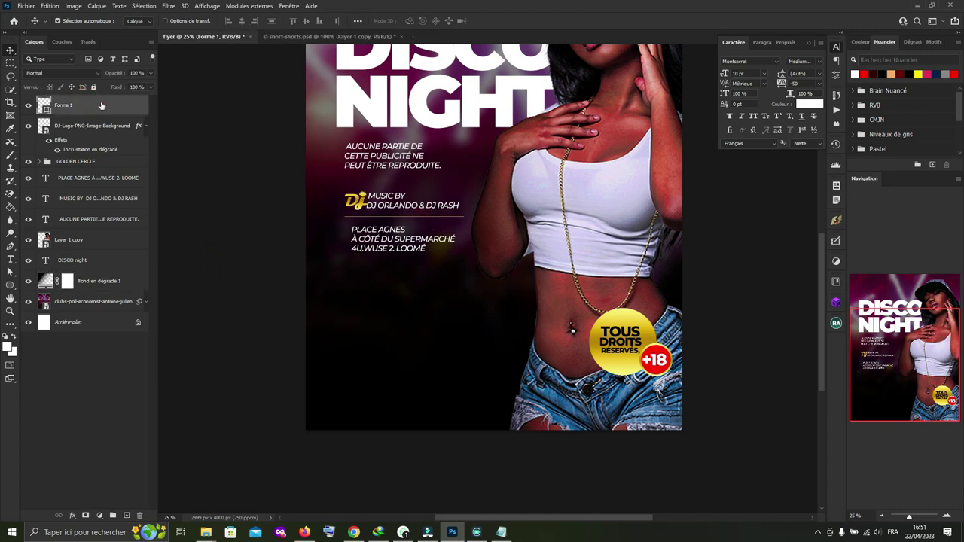
key(shift+Down)
key(shift+Down)
key(shift+Down)
key(shift+Down)
key(shift+Down)
key(shift+Down)
key(shift+Down)
key(shift+Down)
key(shift+Down)
key(shift+Down)
key(shift+Down)
key(shift+Down)
key(shift+Down)
key(shift+Down)
key(shift+Down)
key(shift+Down)
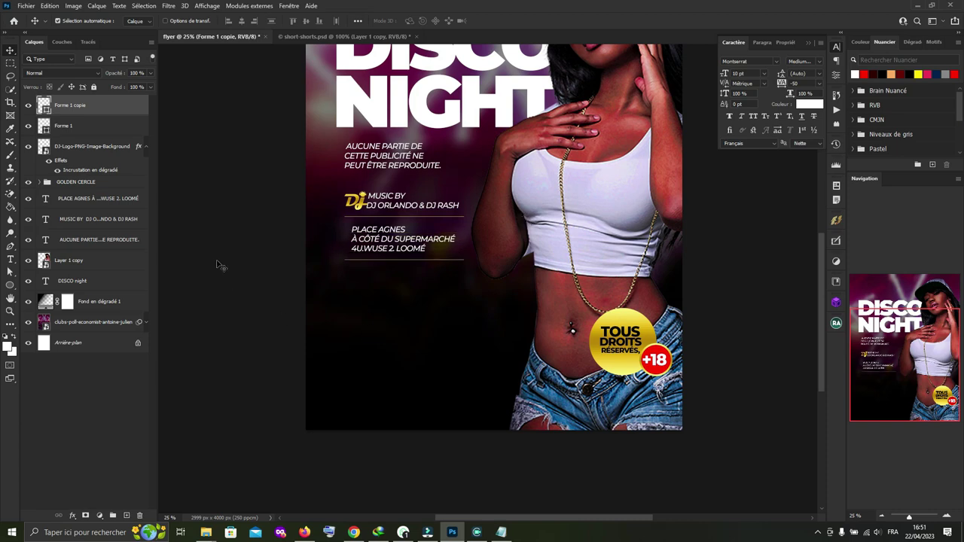
key(alt+Tab)
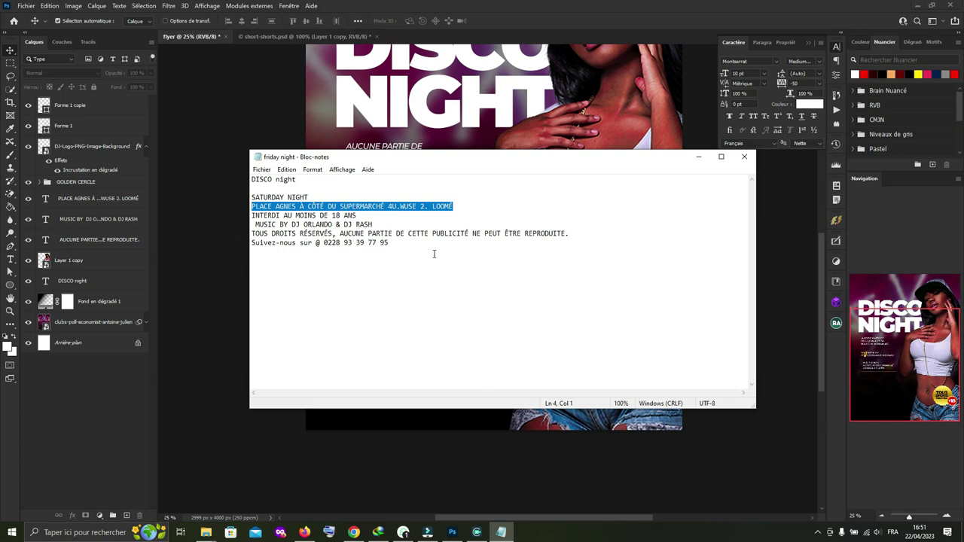
Step: Duplicate the address text lower and replace its content with the 'Suivez-nous sur' line from the notes
drag(402, 242, 251, 243)
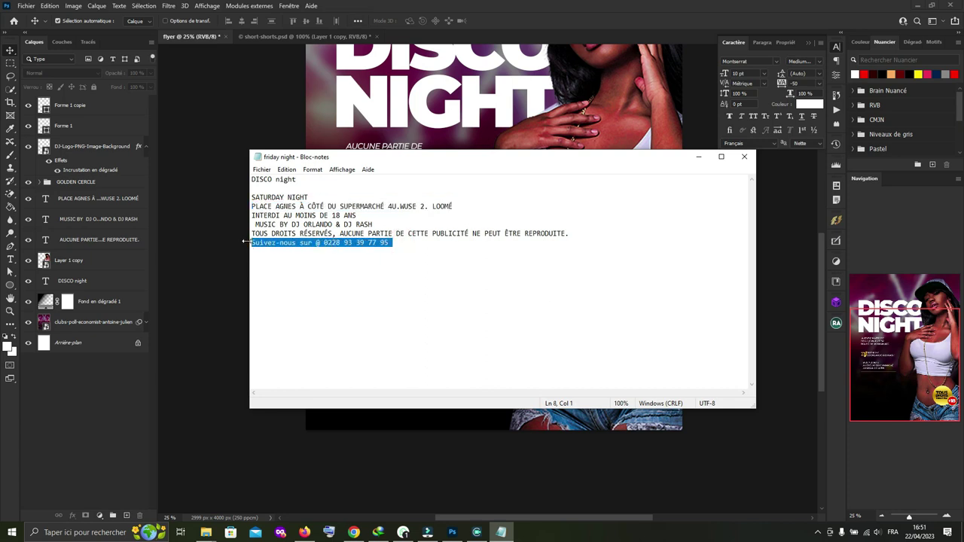
key(alt+Tab)
drag(397, 244, 397, 289)
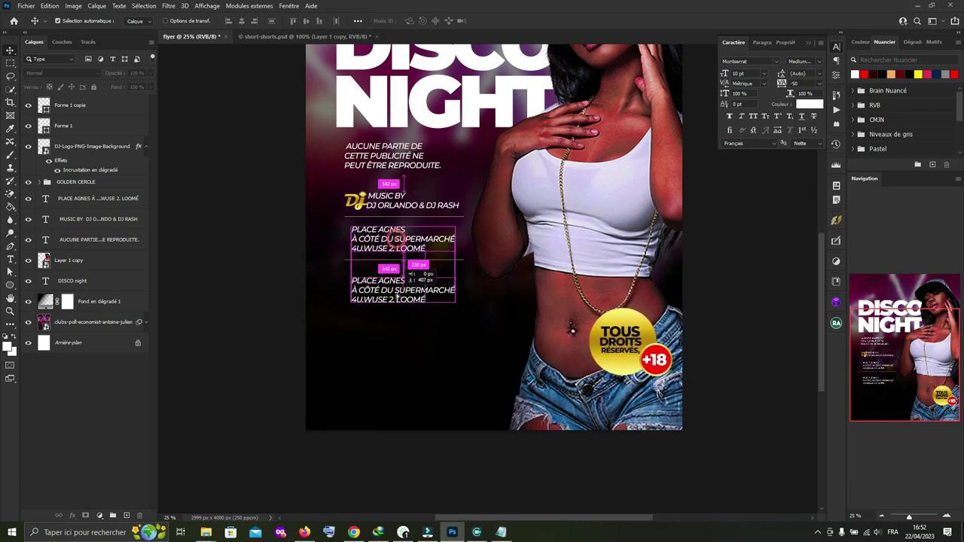
double_click(456, 282)
key(ctrl+v)
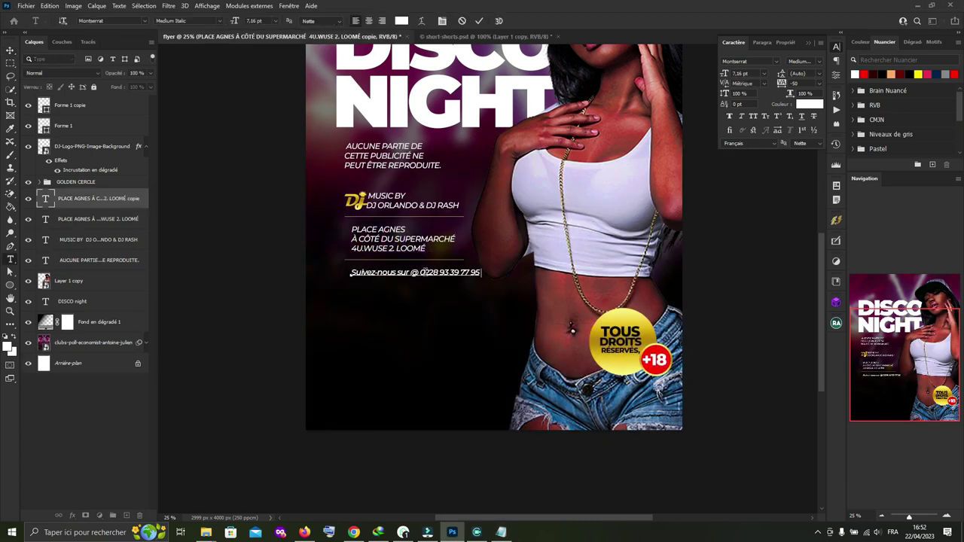
Step: Replace the @ and old prefix with the contact phone number in the new line
click(419, 276)
key(BackSpace)
text(+)
text(0)
double_click(430, 271)
key(BackSpace)
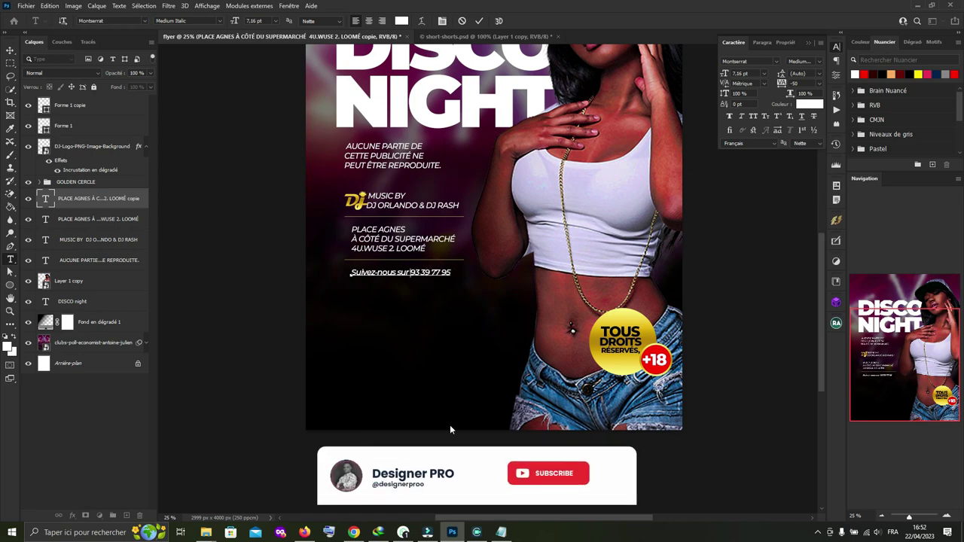
text(+367 93 )
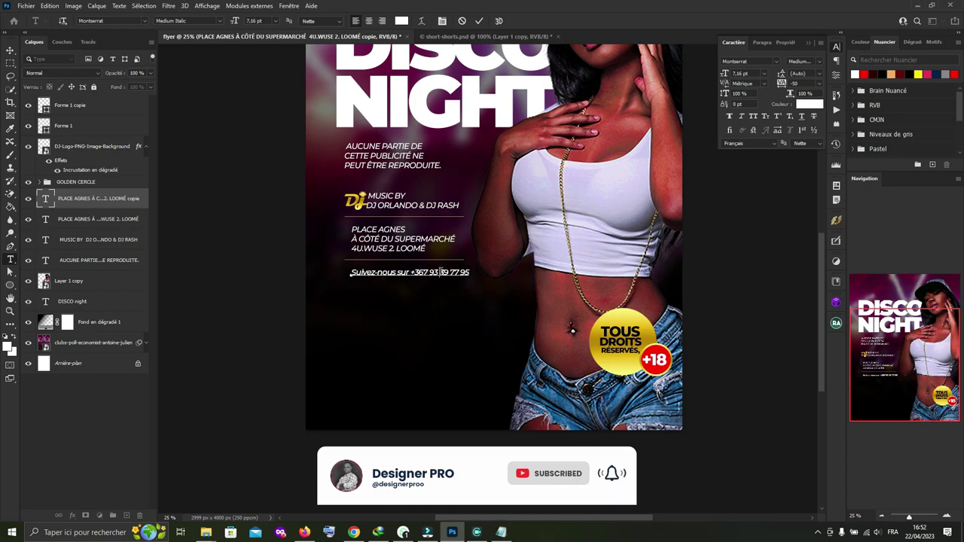
text(5)
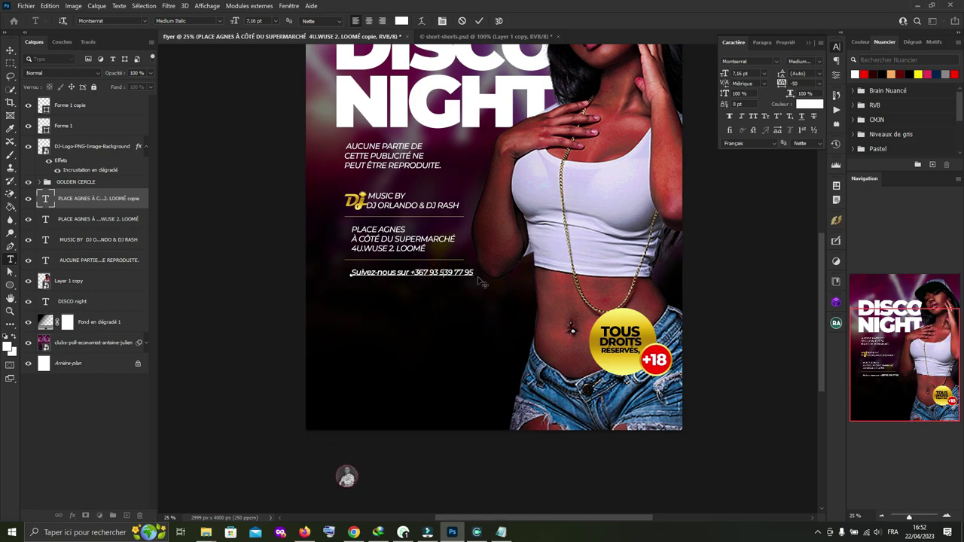
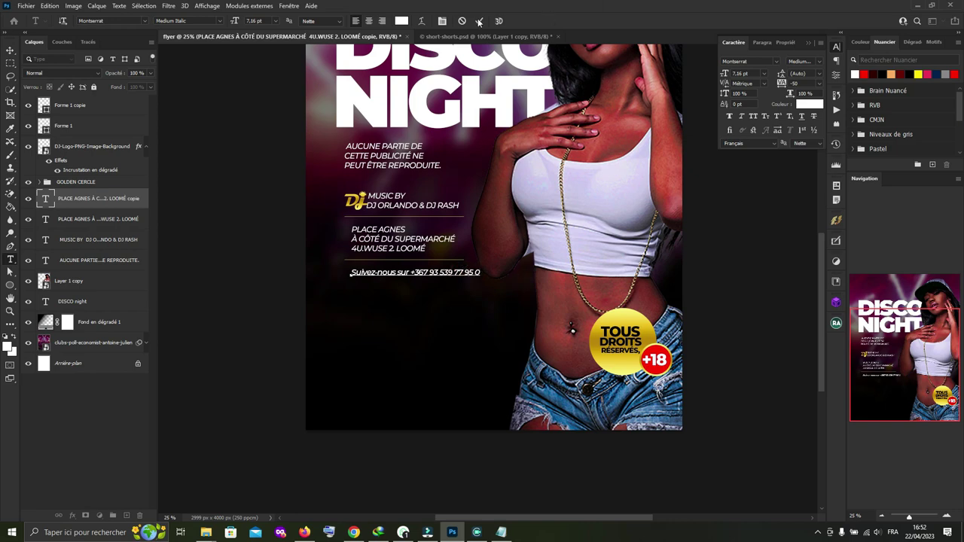
Step: Move the phone number onto its own line under 'Suivez-nous sur' and view the whole flyer
key(Return)
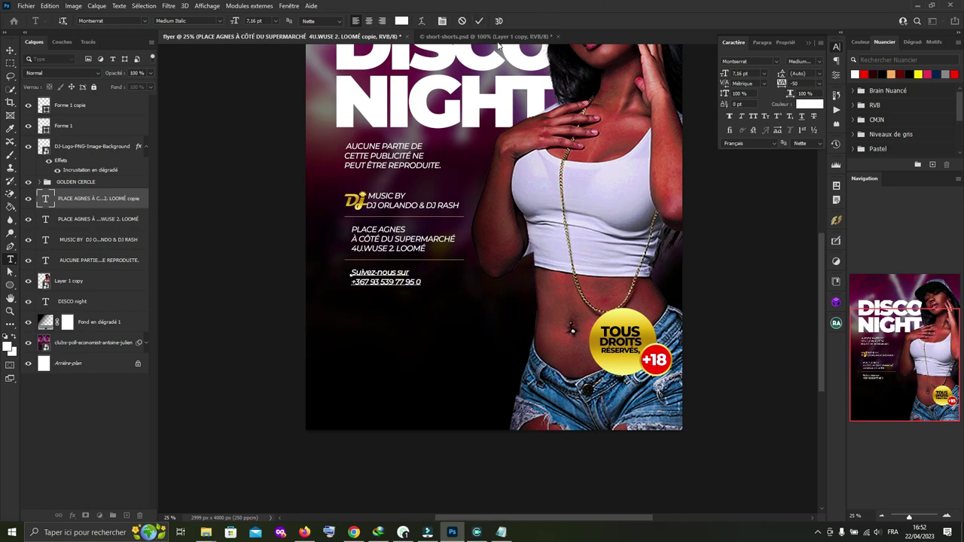
click(479, 21)
key(v)
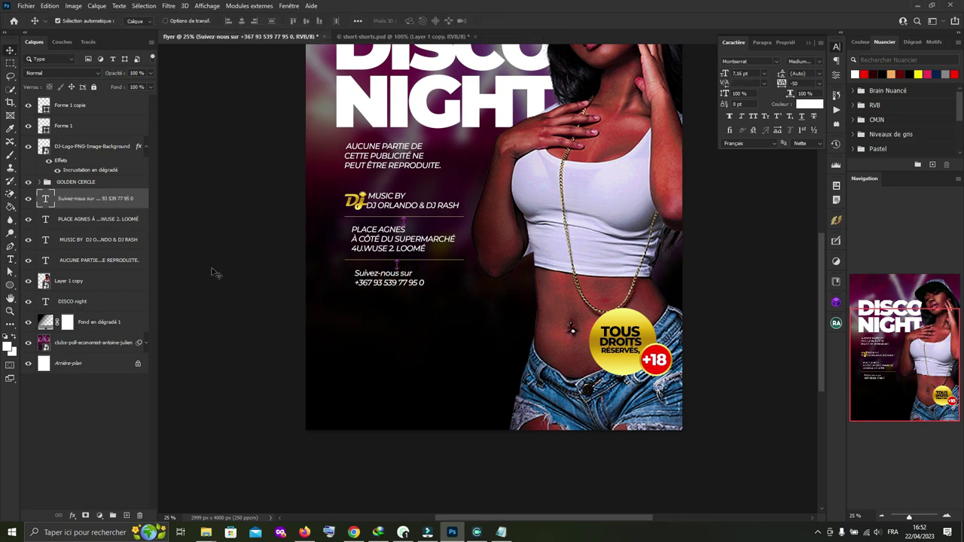
click(212, 268)
key(ctrl+minus)
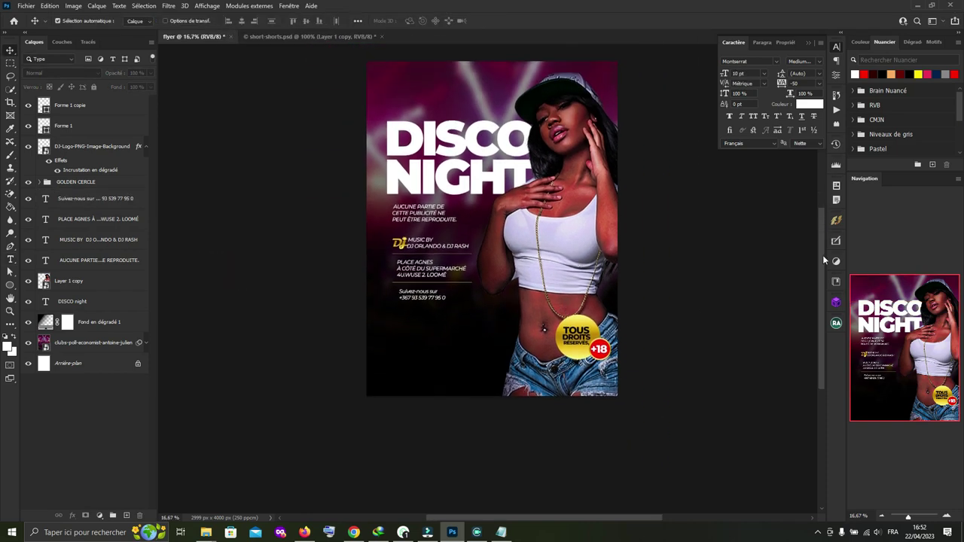
Step: Select the Forme 1 copie, Forme 1 and DJ-Logo layers together
click(75, 106)
shift+click(89, 127)
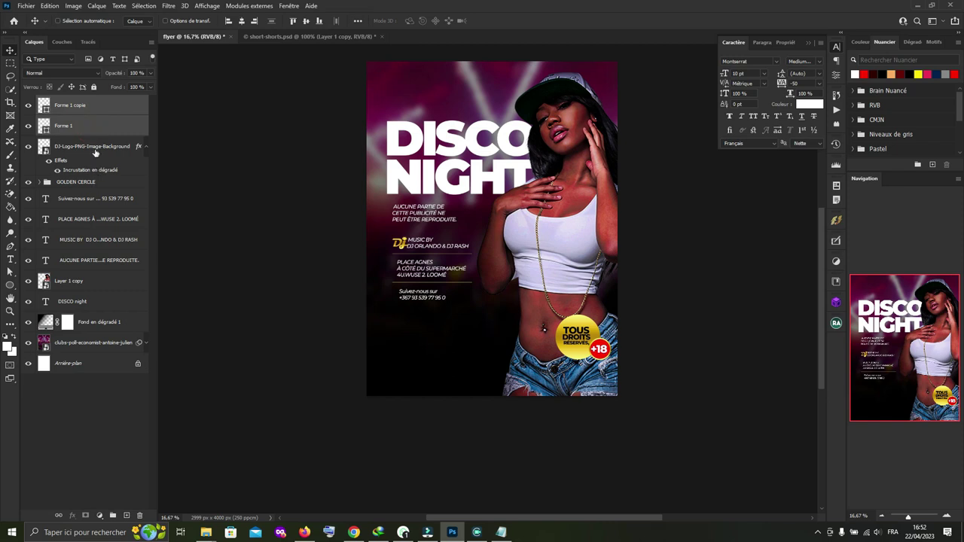
shift+click(94, 146)
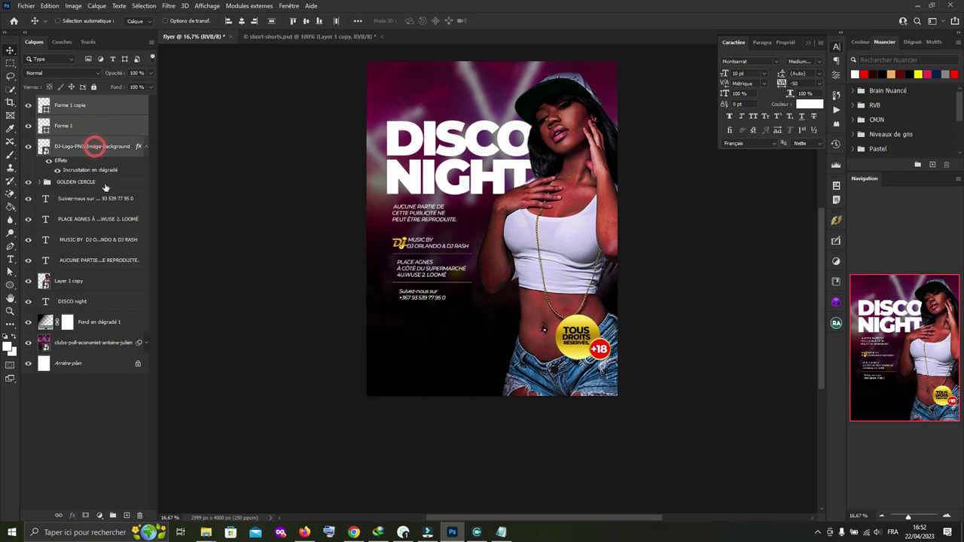
click(146, 147)
Step: Group the four text layers into a folder named BODY
drag(102, 181, 104, 242)
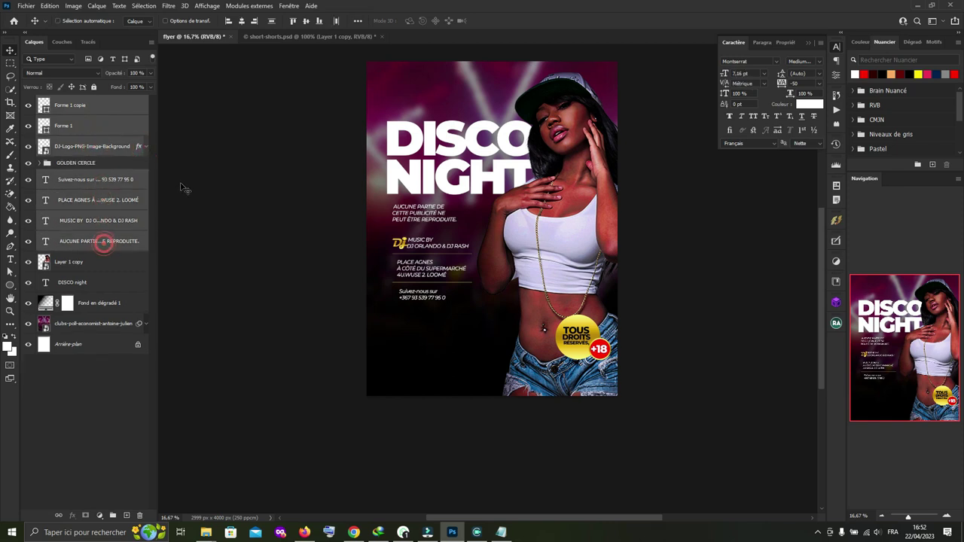
key(ctrl+g)
text(a)
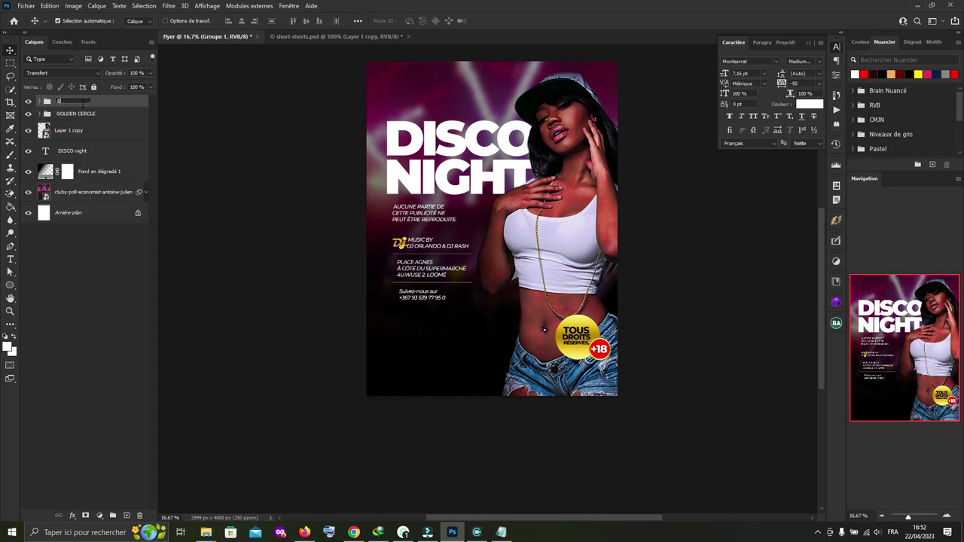
key(Return)
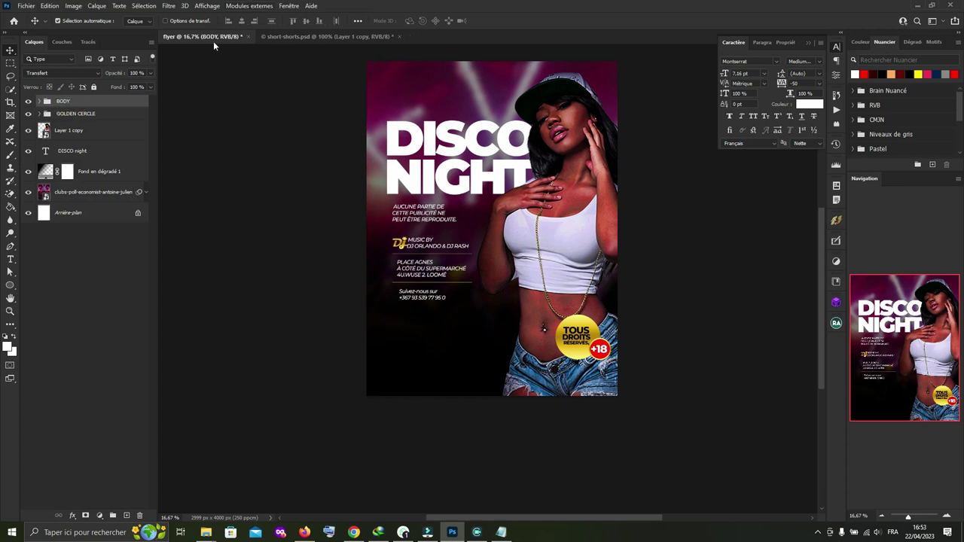
click(228, 183)
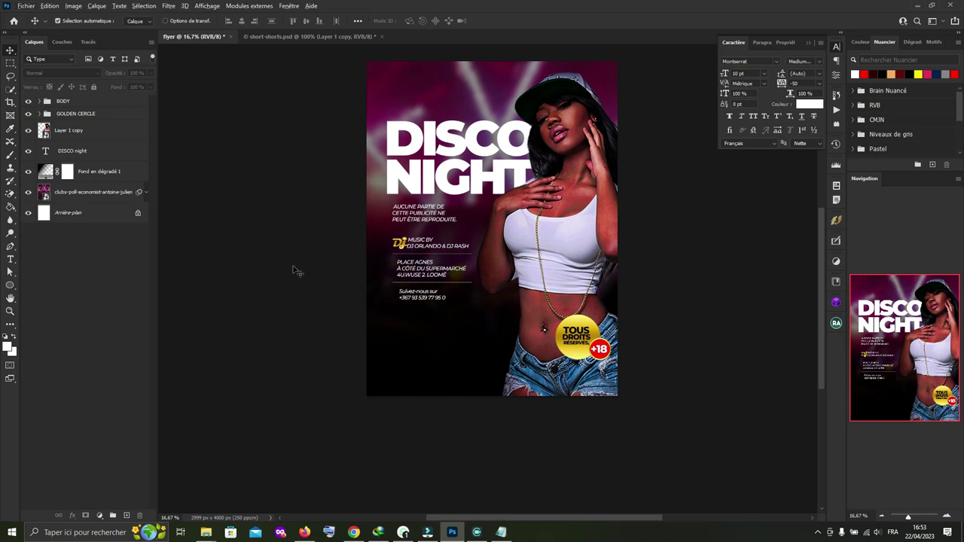
Step: Enlarge the BODY group to about 116% and nudge it up
click(82, 100)
key(ctrl+t)
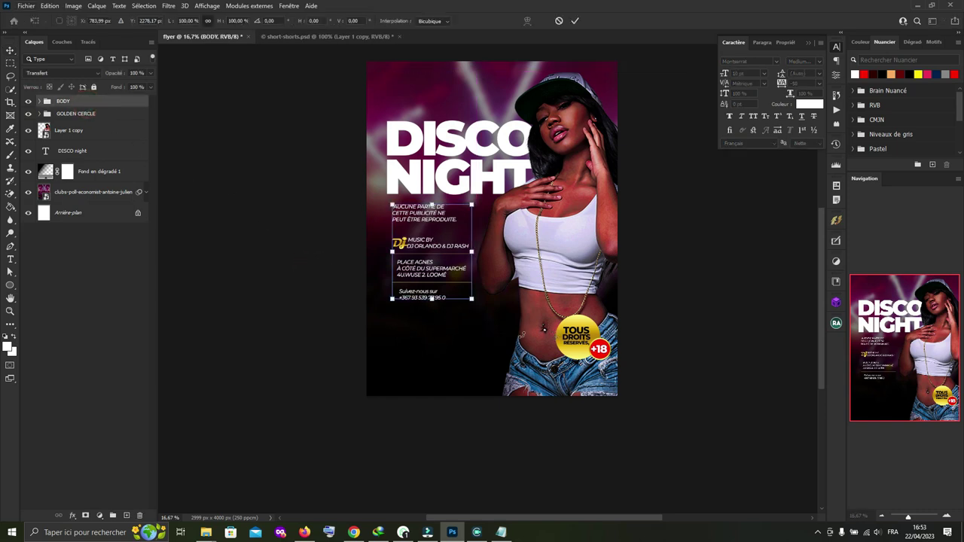
mouse_move(471, 299)
mouse_down()
mouse_move(483, 312)
mouse_move(456, 295)
mouse_up()
click(575, 20)
click(685, 294)
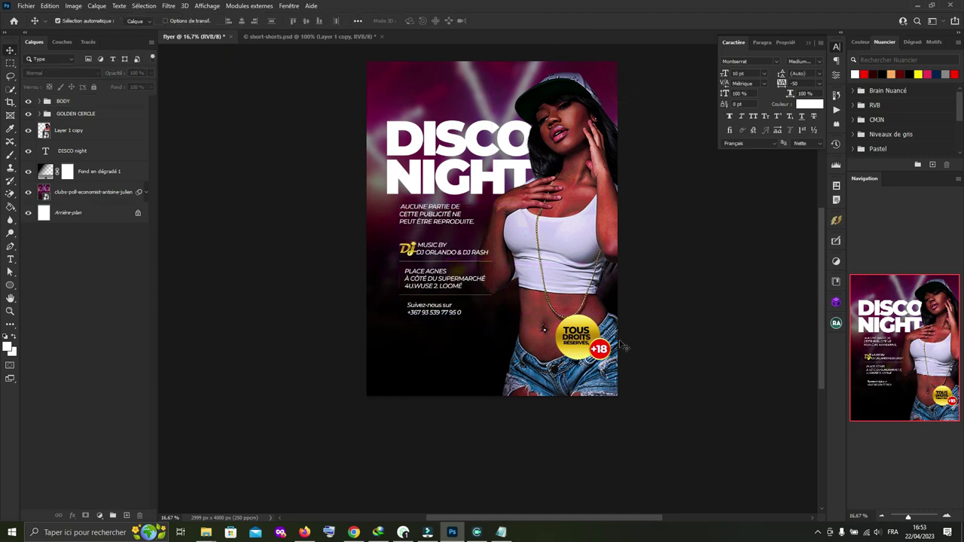
Step: Bring up the Notepad notes holding the flyer's header text
click(403, 533)
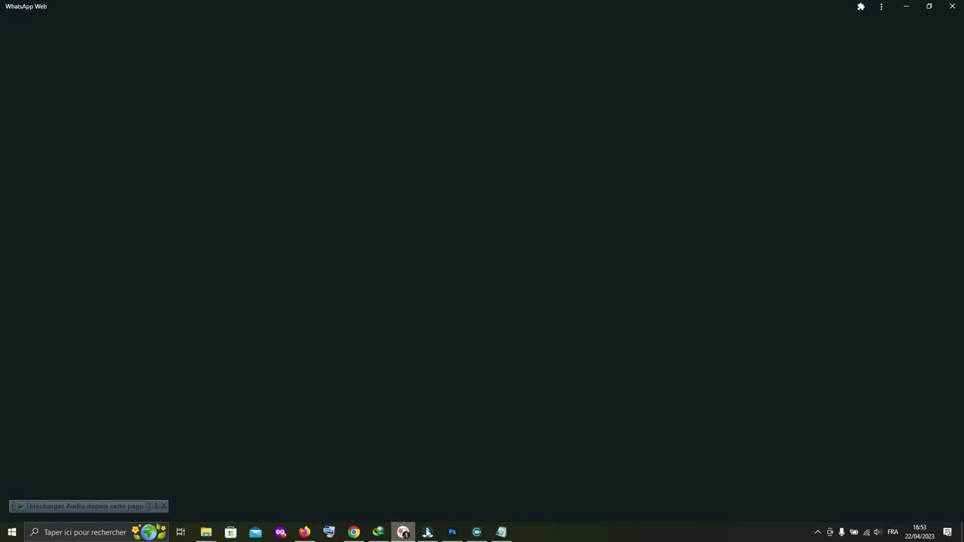
click(403, 532)
click(501, 534)
triple_click(325, 184)
click(360, 244)
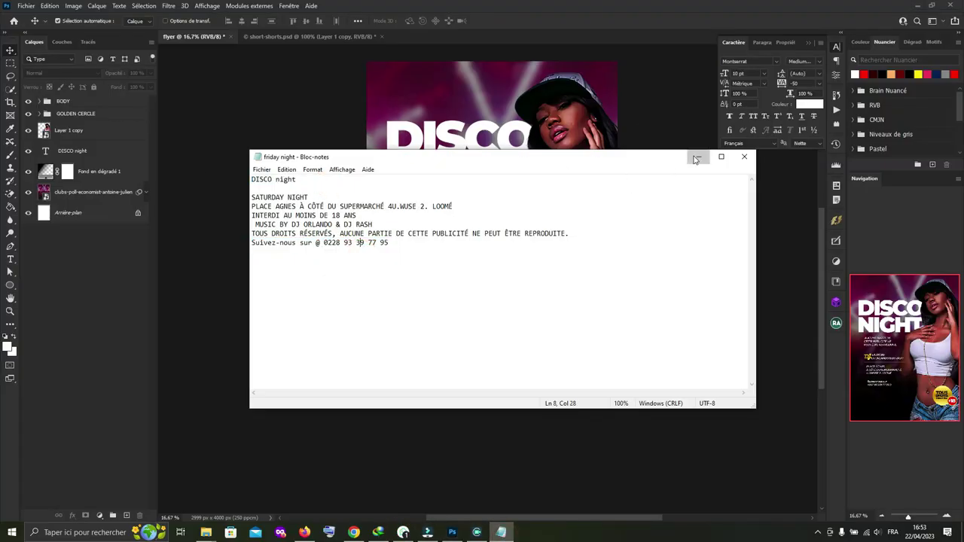
click(695, 159)
click(502, 533)
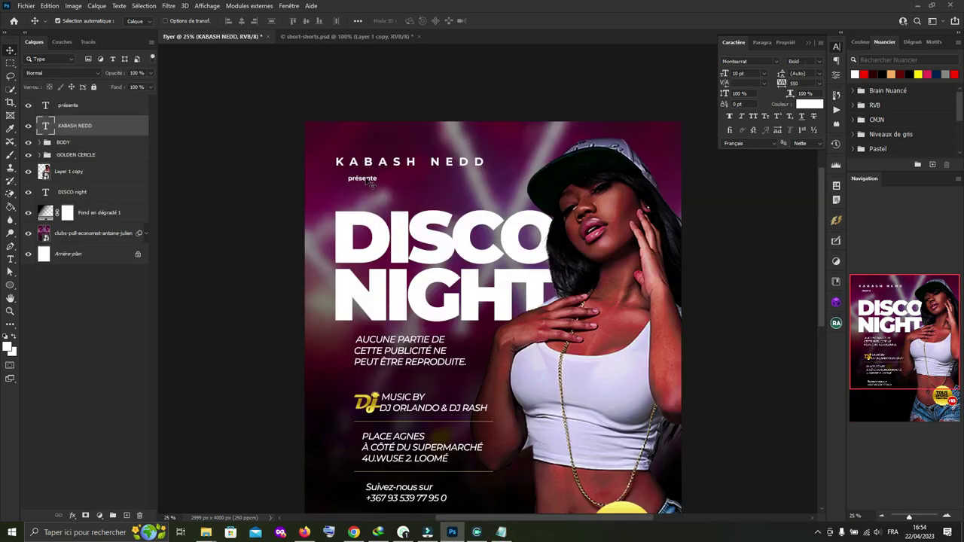
Step: Delete the KABASH NEDD text layer and change présente to présent
click(412, 167)
key(Delete)
click(372, 179)
double_click(363, 178)
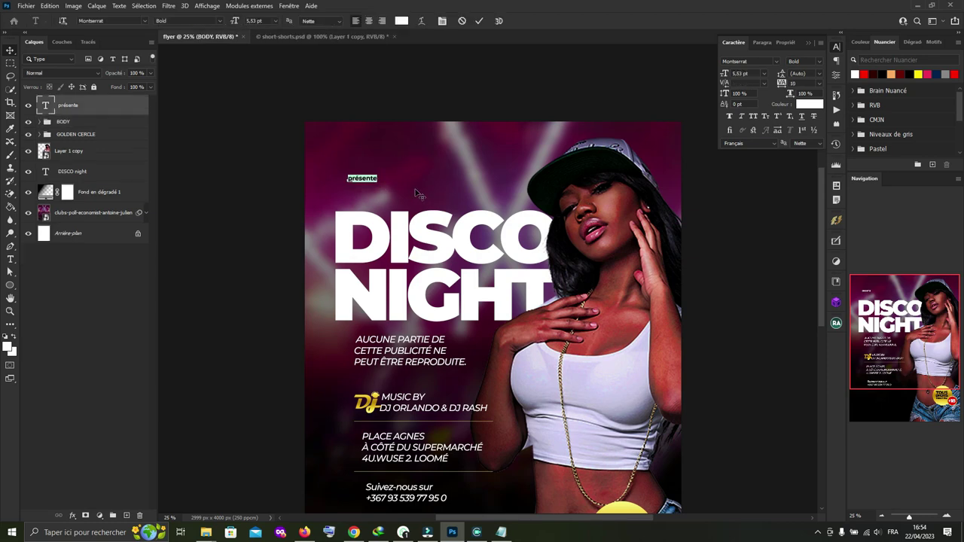
drag(381, 180, 433, 196)
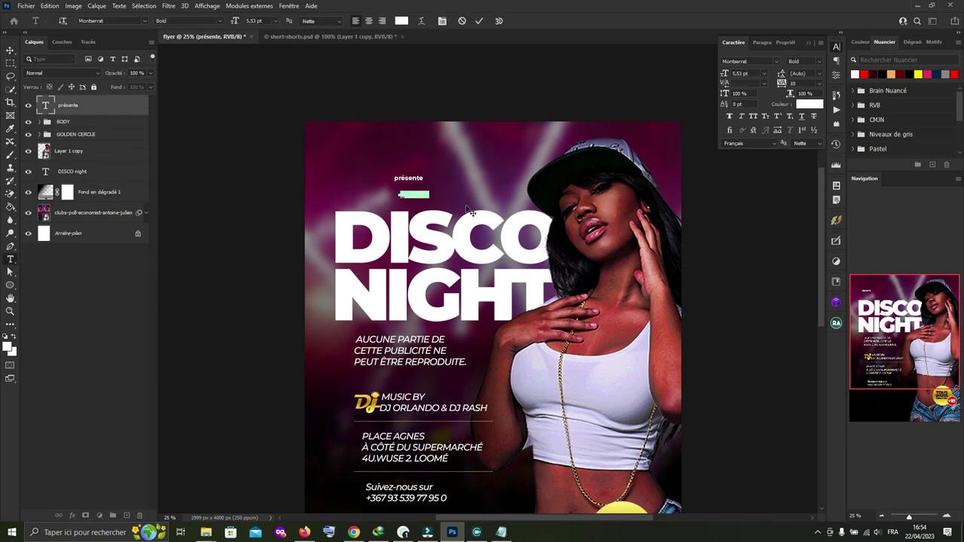
click(434, 178)
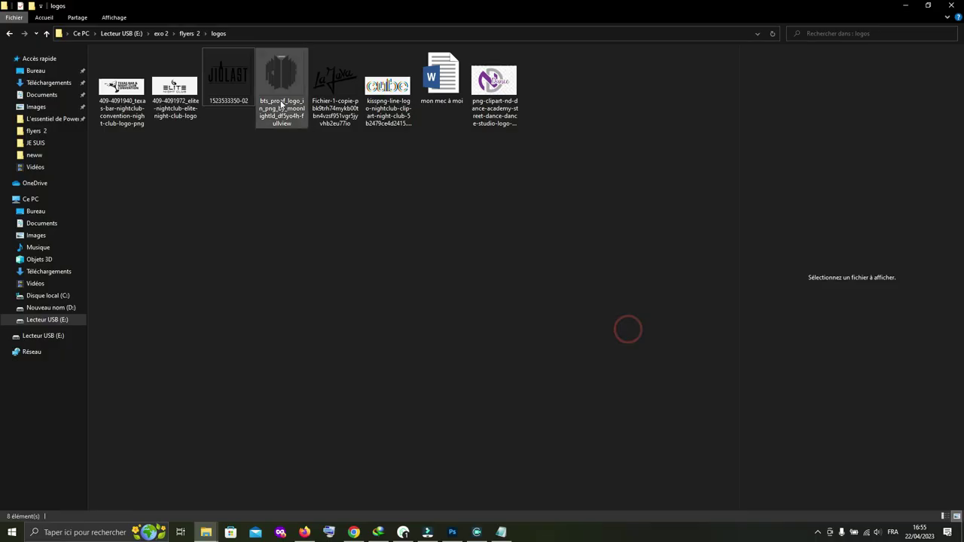
Step: Place the Elite Night Club logo into the flyer and shrink it above présent
click(240, 91)
mouse_move(175, 86)
mouse_down()
mouse_move(455, 535)
mouse_move(462, 203)
mouse_up()
mouse_move(678, 241)
mouse_down()
mouse_move(536, 303)
mouse_move(444, 176)
mouse_up()
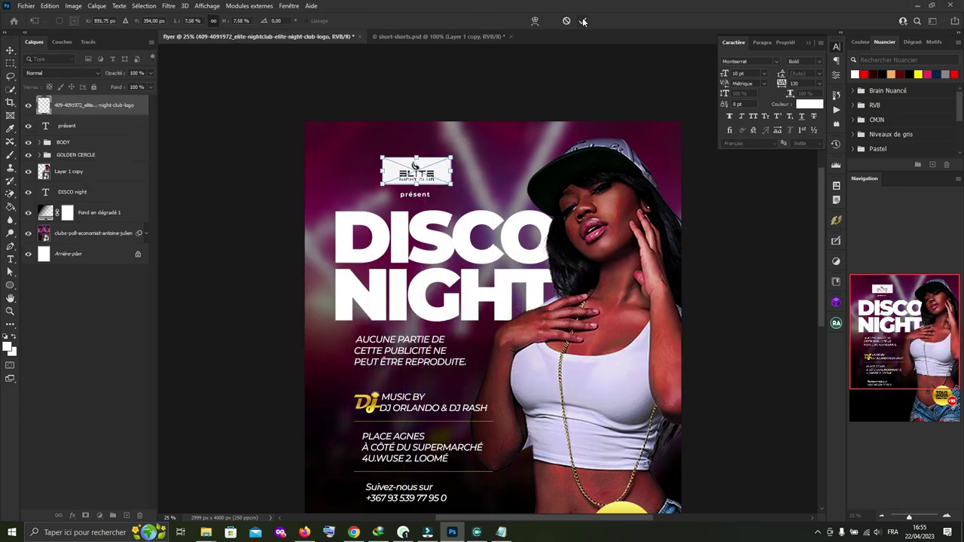
Step: Rasterize the placed logo and test the Background Eraser, undoing the over-erase
key(Return)
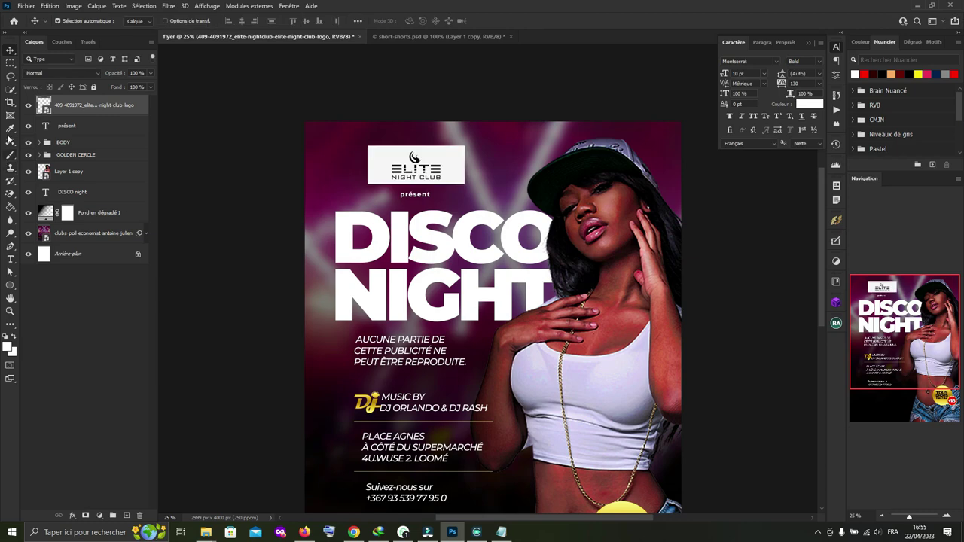
click(12, 193)
click(12, 168)
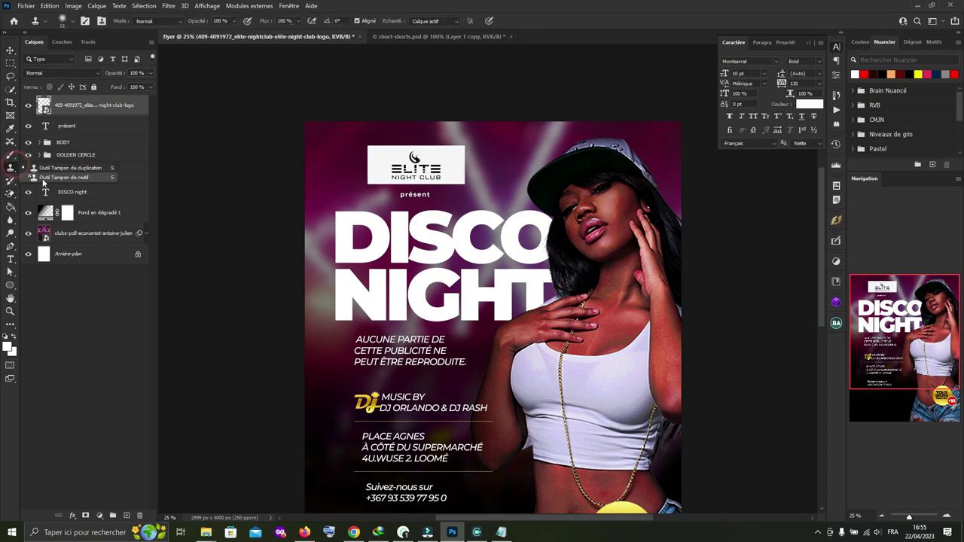
click(11, 193)
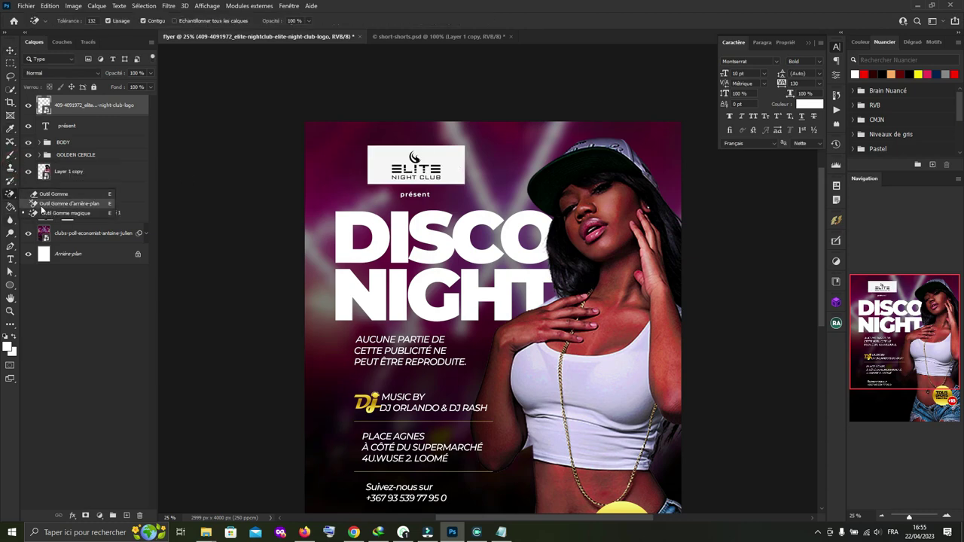
key(shift+e)
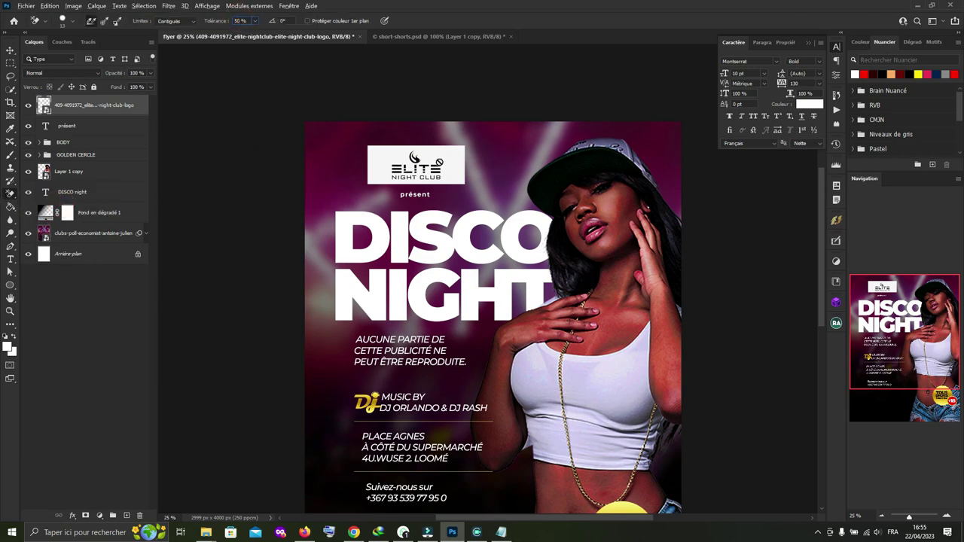
click(451, 155)
key(Return)
drag(480, 162, 473, 156)
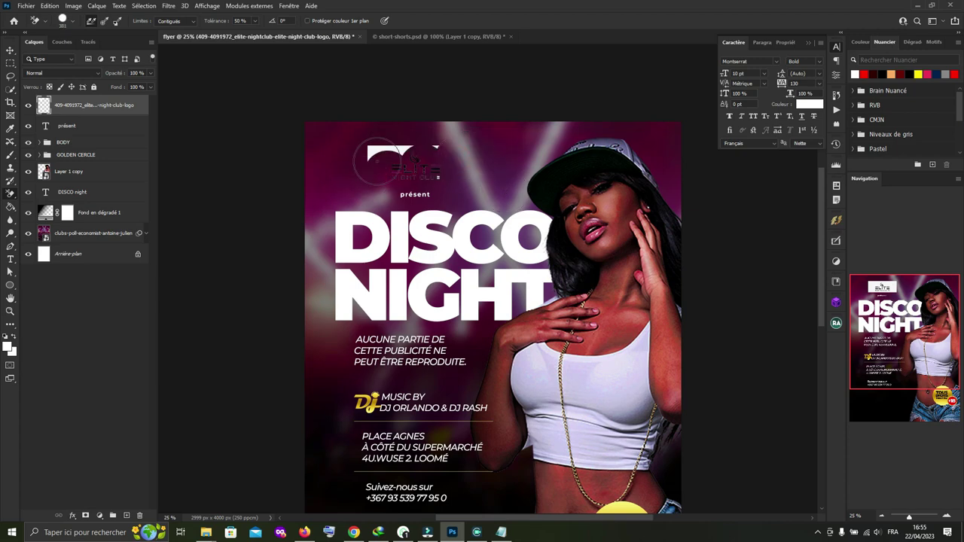
key(ctrl+z)
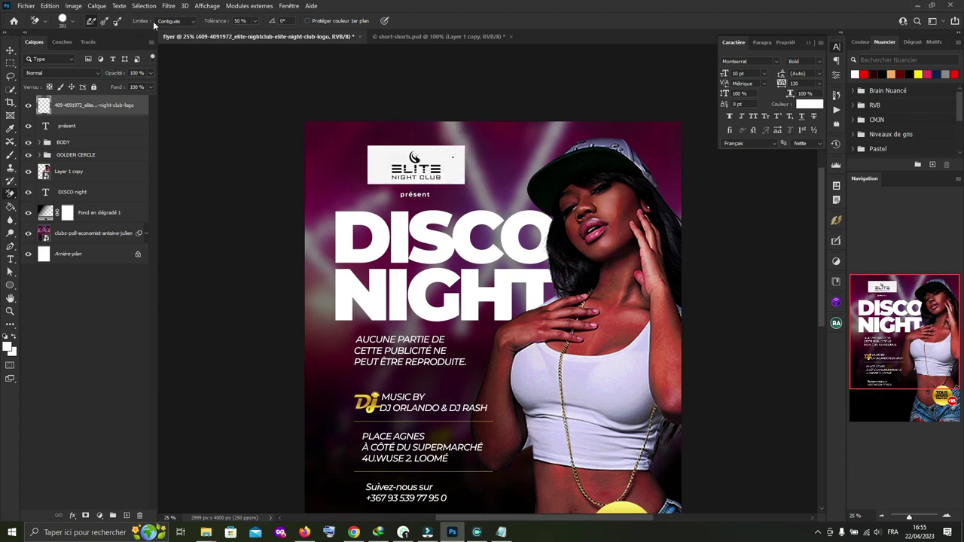
Step: Erase the logo's white background using Discontiguous mode at 75% tolerance
click(173, 21)
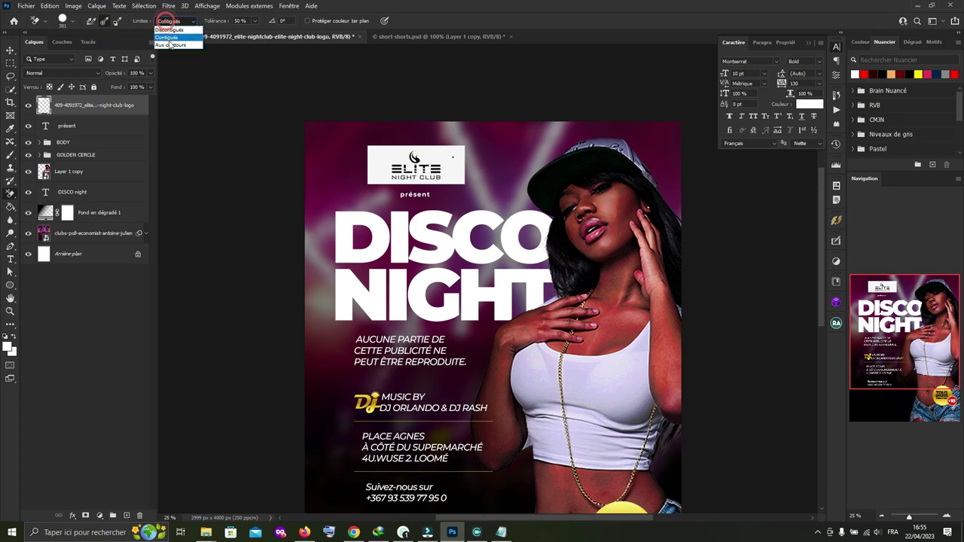
click(244, 21)
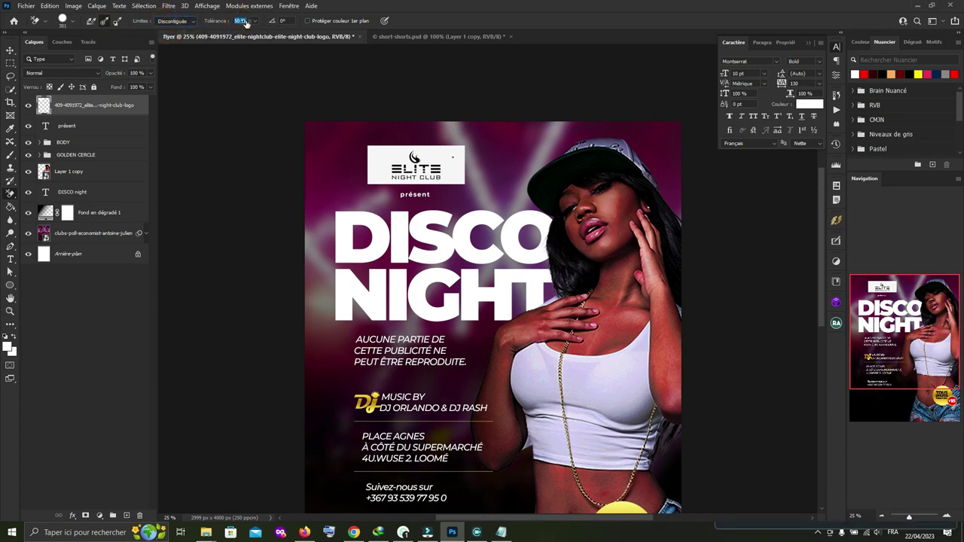
text(25)
text(75)
click(436, 22)
click(439, 159)
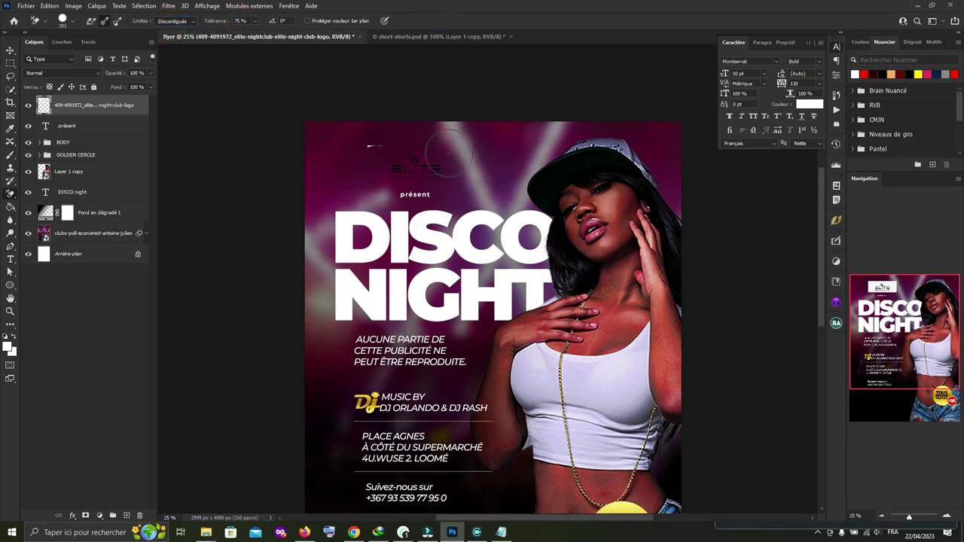
Step: Open the logo layer's Layer Style and add a gradient overlay
key(v)
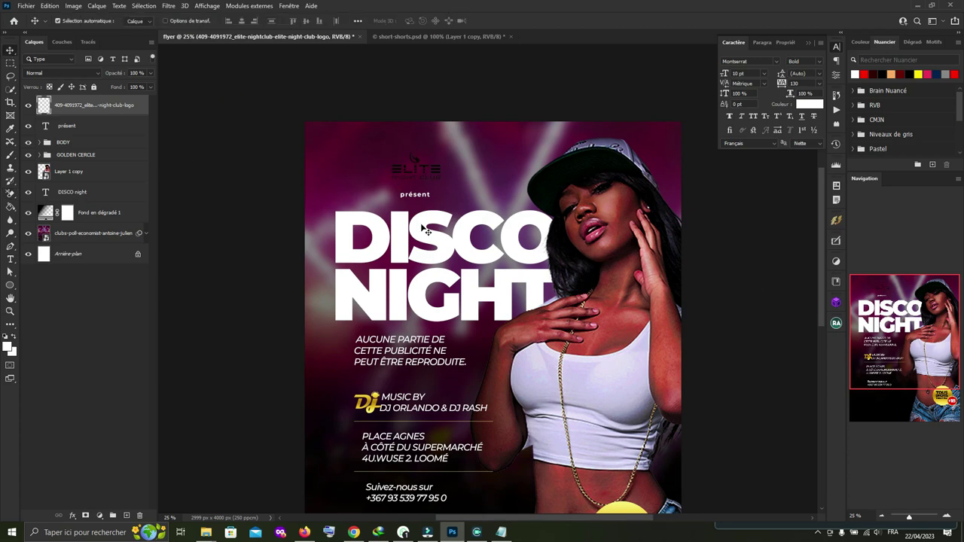
click(140, 111)
click(442, 310)
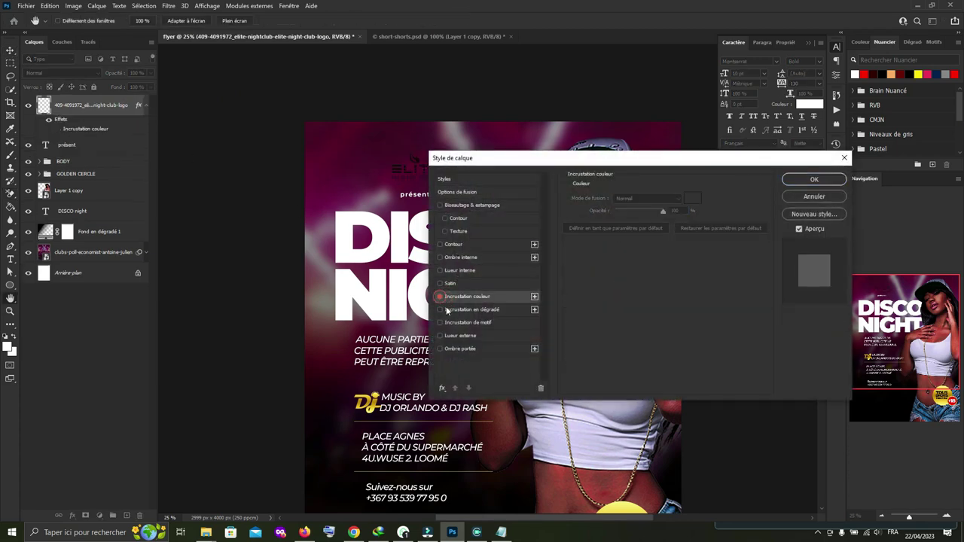
Step: Apply a gold gradient overlay to the Elite logo and enlarge it slightly
click(814, 179)
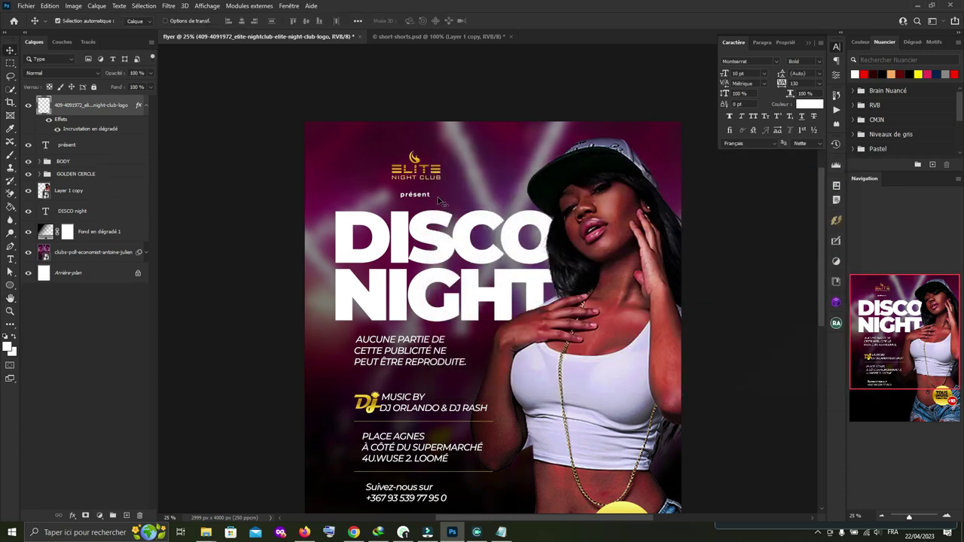
key(ctrl+t)
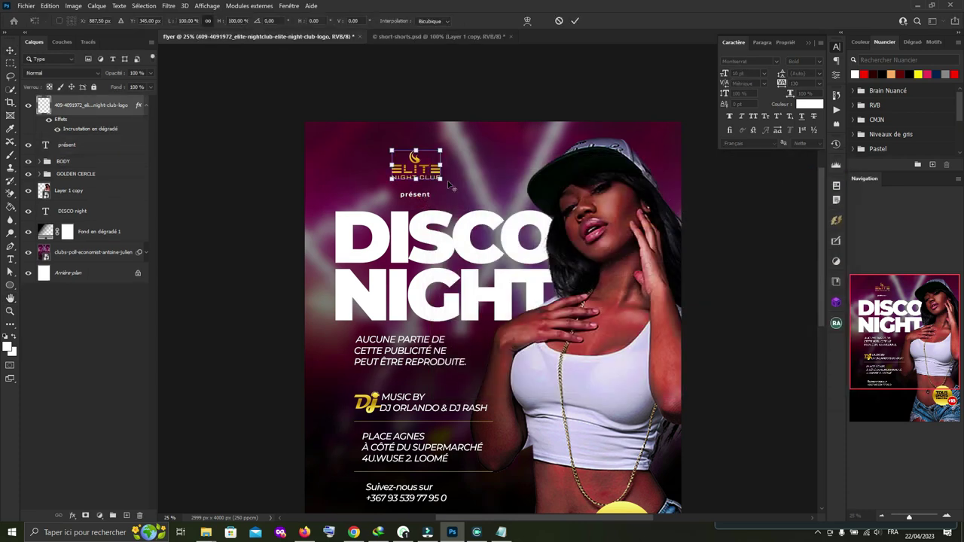
drag(442, 178, 447, 183)
click(575, 21)
Step: Tilt the logo and présent together so their right side rises
click(428, 196)
key(ctrl+t)
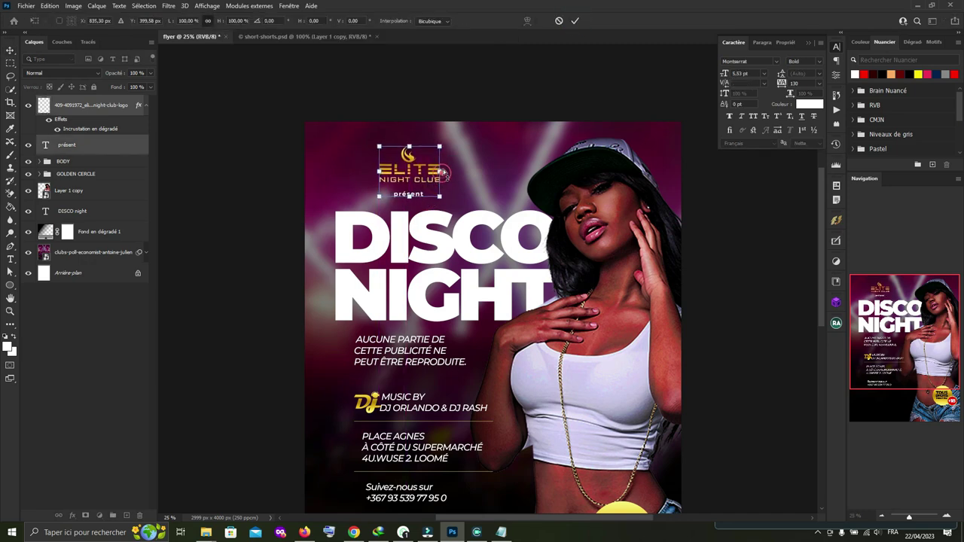
drag(444, 171, 444, 168)
click(575, 21)
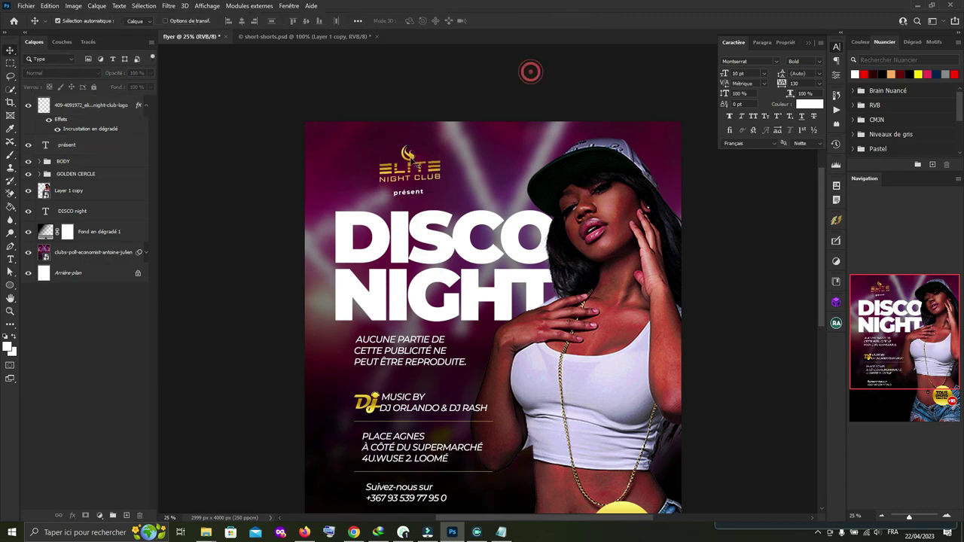
Step: Skew the DISCO NIGHT title so its right side rises
scroll(528, 70, down, 1)
click(440, 215)
key(ctrl+t)
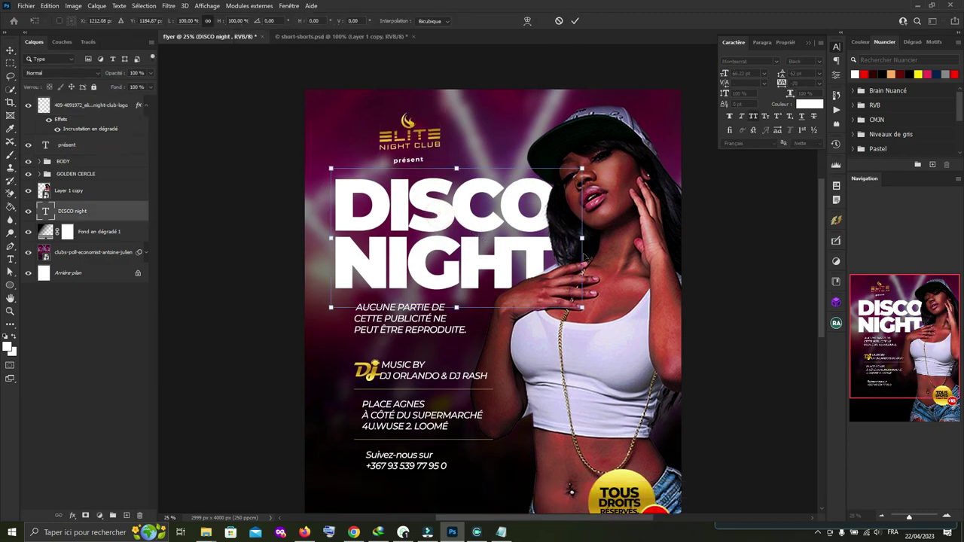
drag(582, 236, 584, 225)
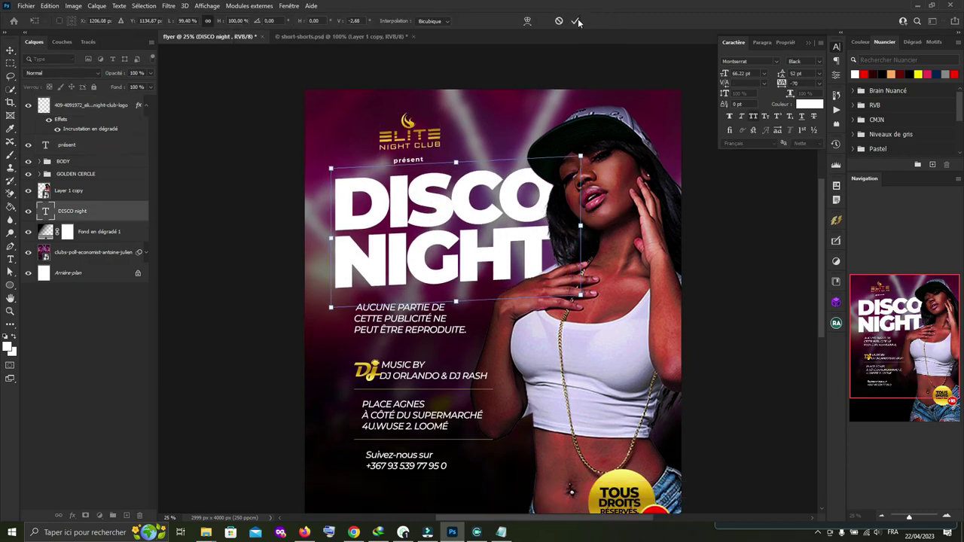
click(577, 64)
key(ctrl+minus)
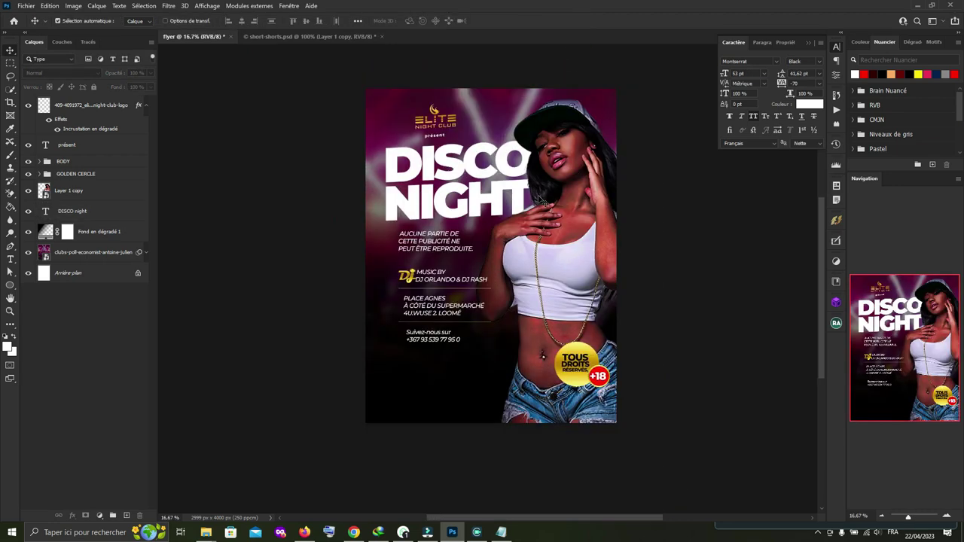
Step: Rotate the BODY text group a few degrees counter-clockwise so its right side rises
click(73, 165)
key(ctrl+t)
drag(497, 300, 493, 280)
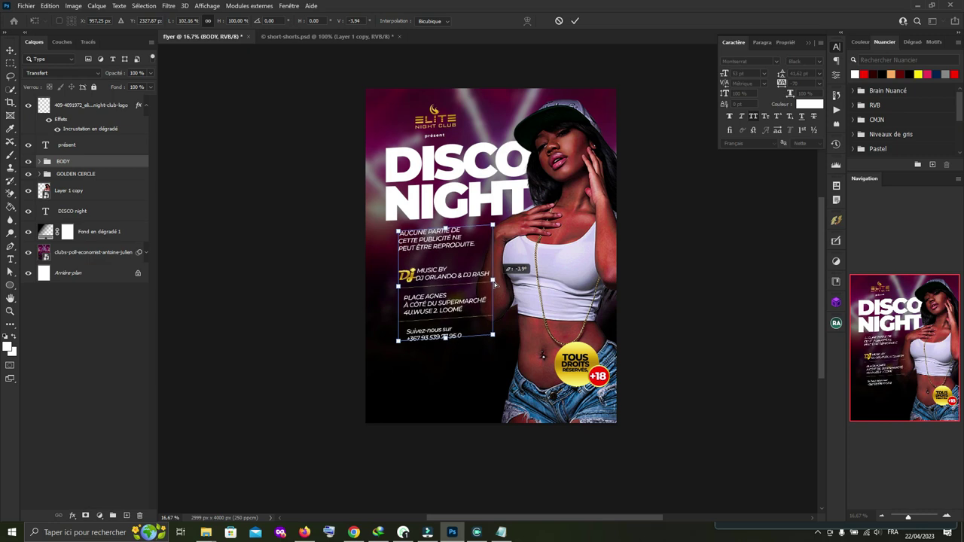
click(574, 20)
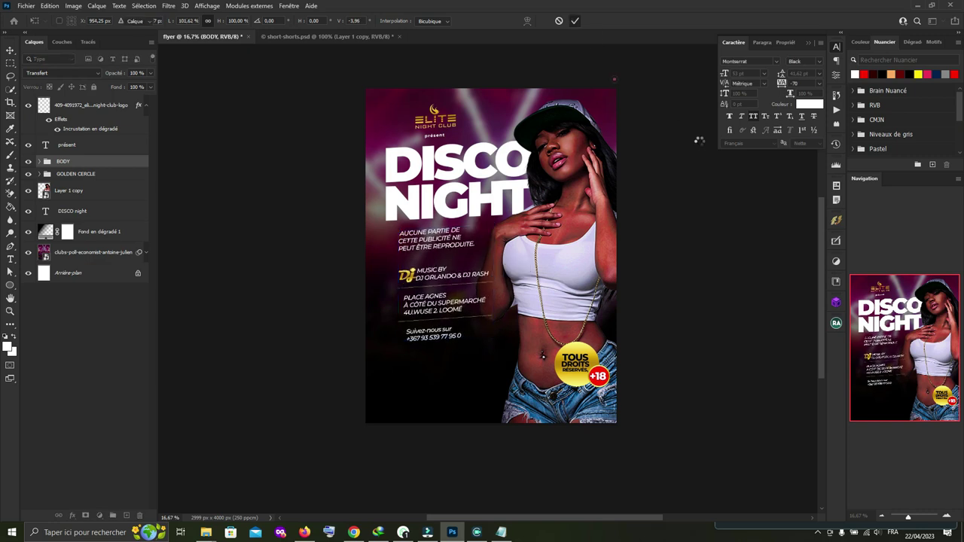
click(709, 200)
scroll(586, 298, down, 2)
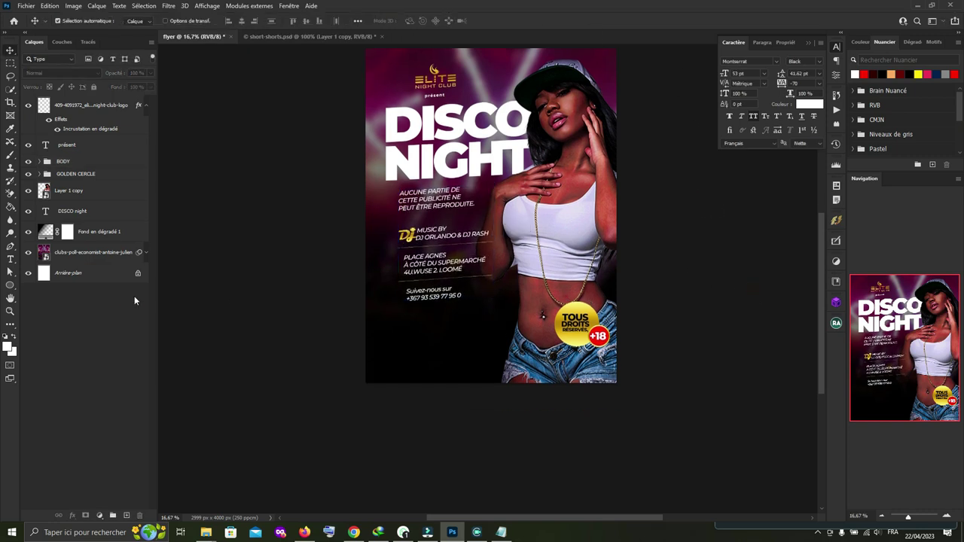
key(ctrl+minus)
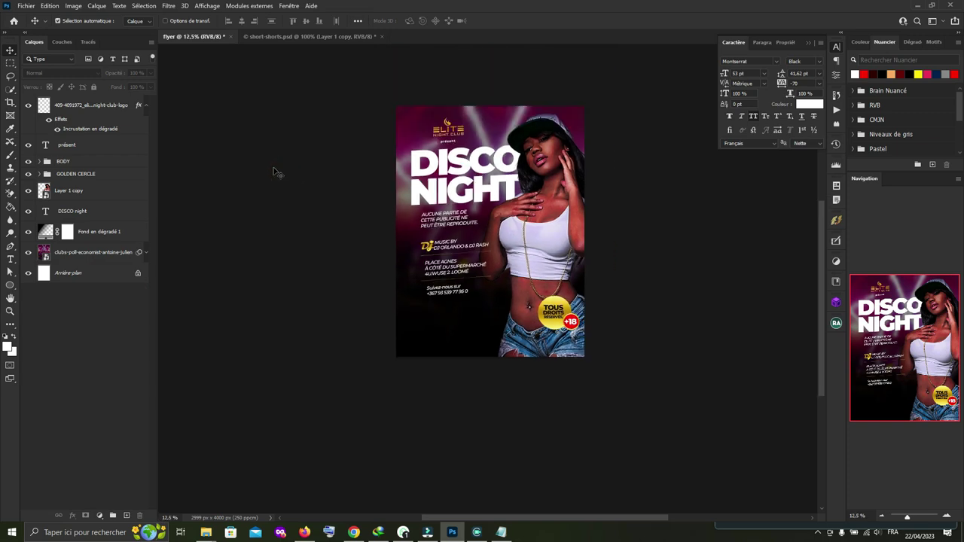
Step: Nudge the woman's photo slightly
drag(592, 225, 596, 226)
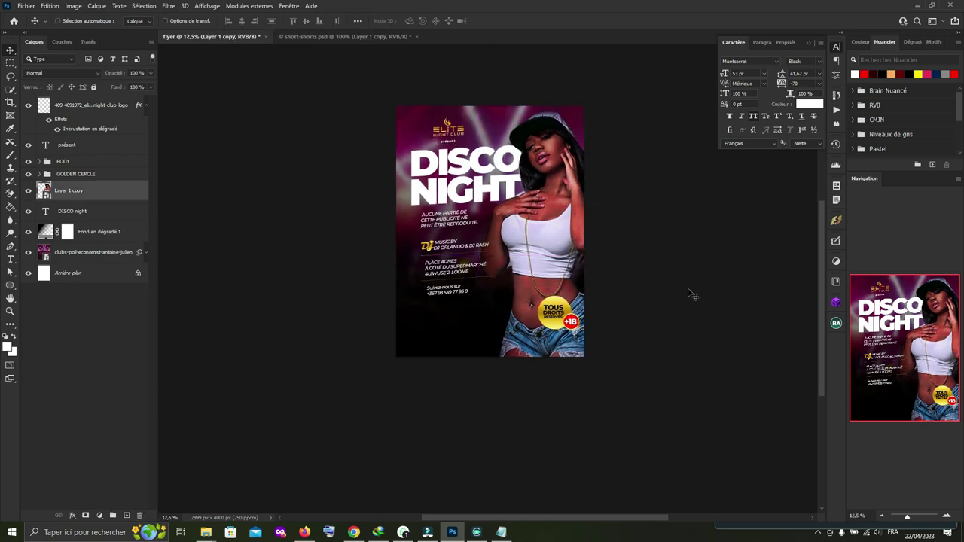
click(502, 452)
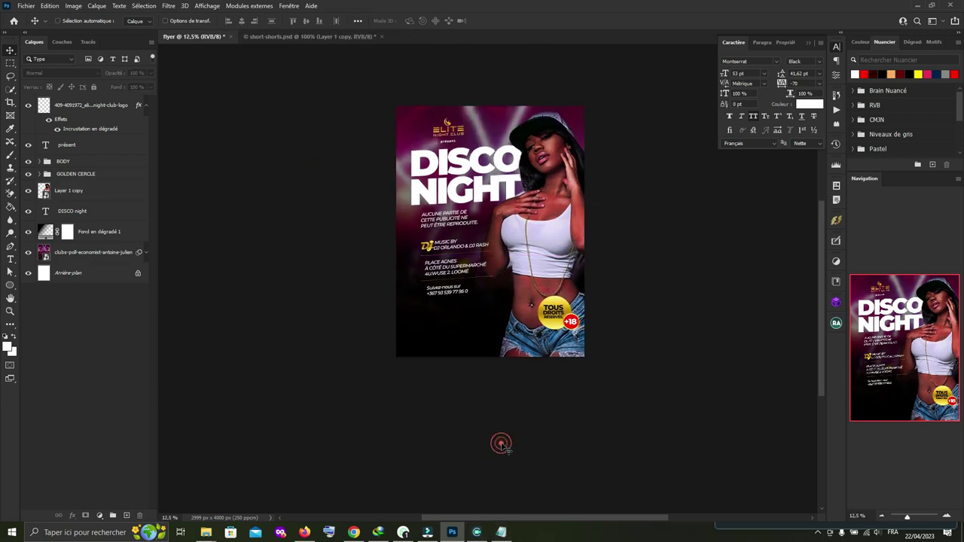
scroll(502, 449, up, 2)
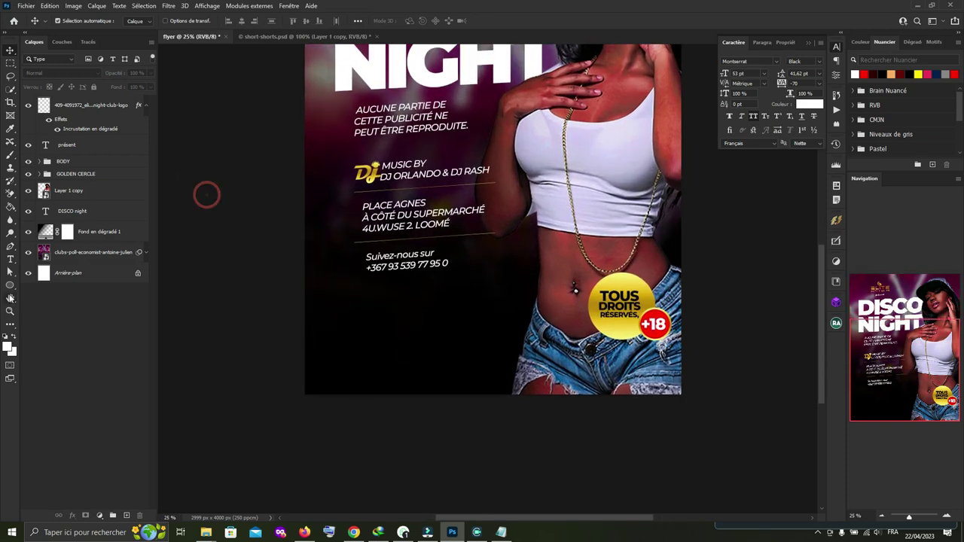
Step: Switch to the Ellipse tool, then place the DJ R (2) orange glow at the flyer's lower left
right_click(10, 285)
click(52, 288)
click(256, 286)
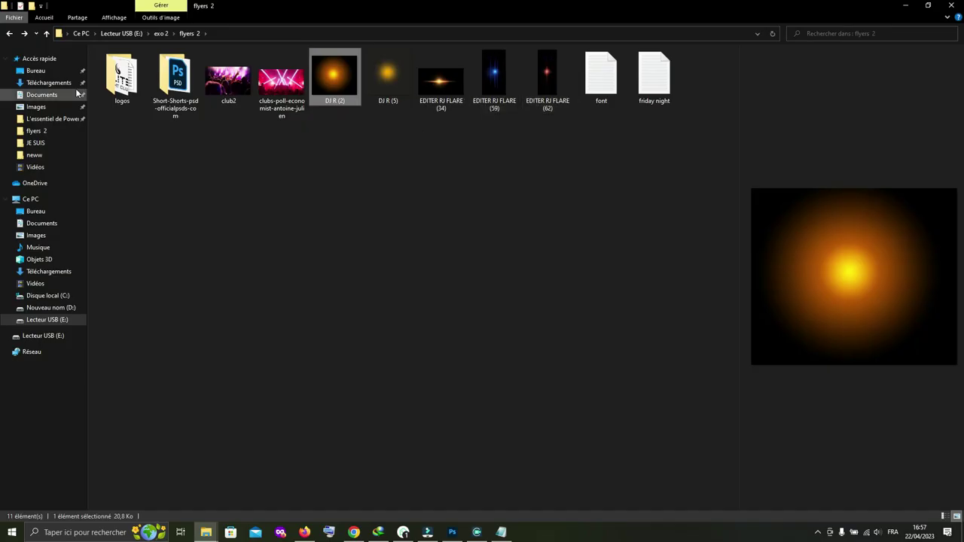
click(113, 81)
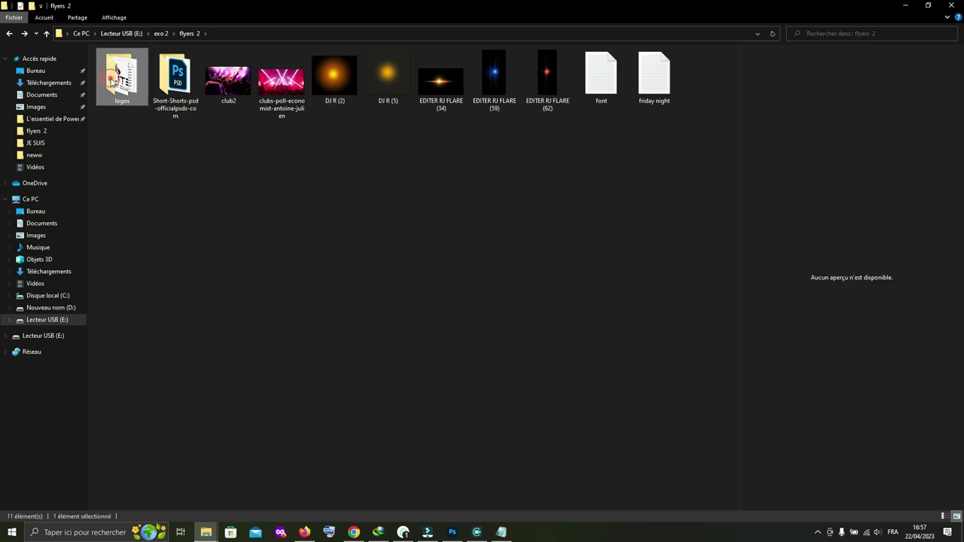
mouse_move(342, 70)
mouse_down()
mouse_move(454, 527)
mouse_move(508, 300)
mouse_move(437, 342)
mouse_up()
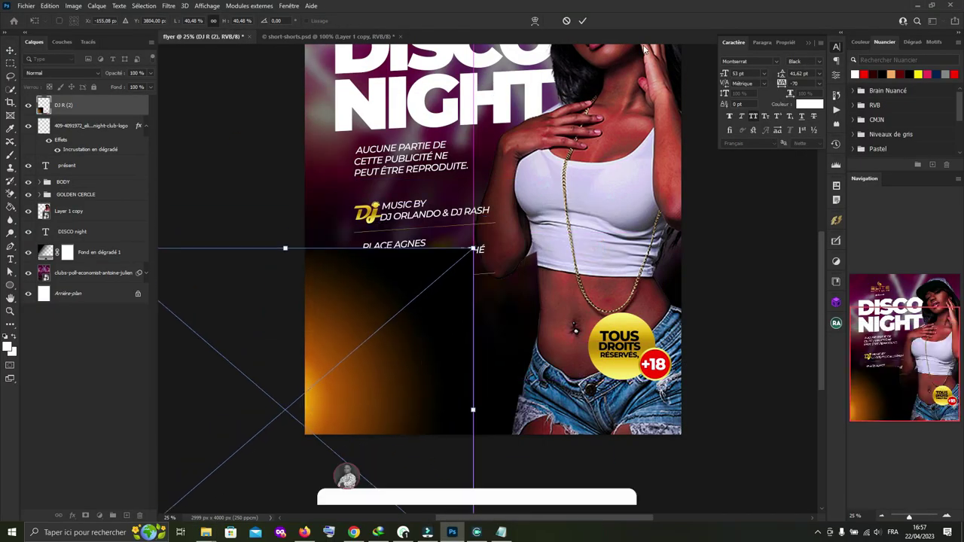
Step: Set the glow to Superposition blend mode with lowered fill and reposition it
key(Return)
click(75, 72)
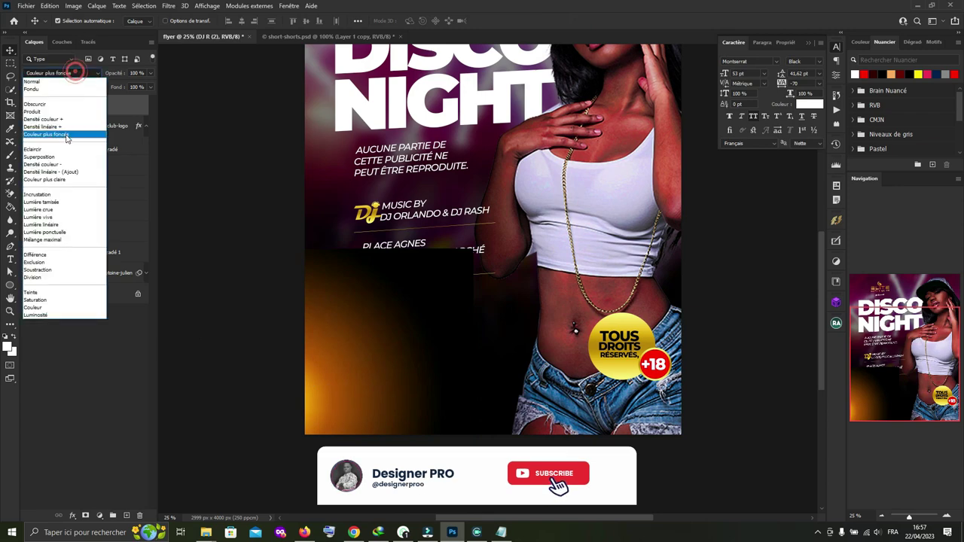
click(41, 156)
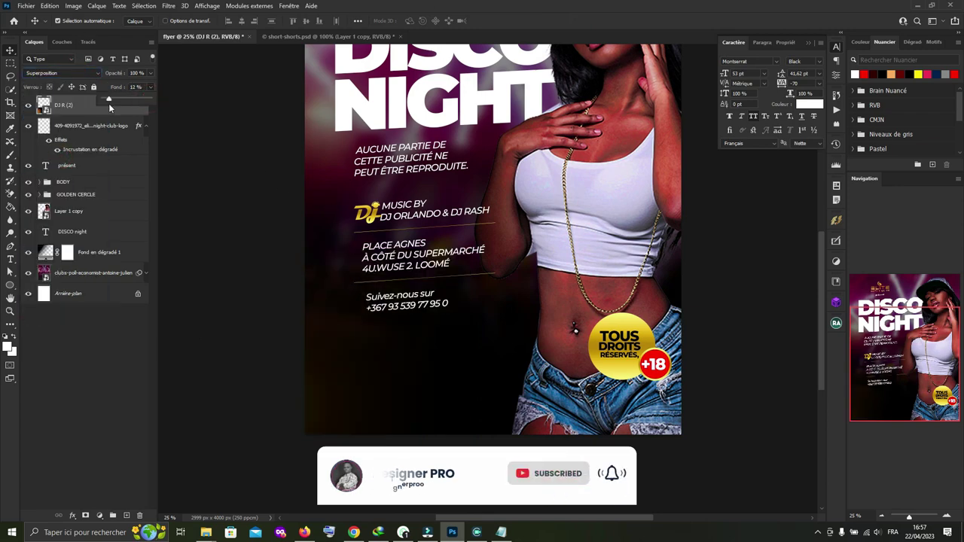
click(215, 198)
mouse_move(344, 402)
mouse_down()
mouse_move(354, 409)
mouse_move(359, 398)
mouse_up()
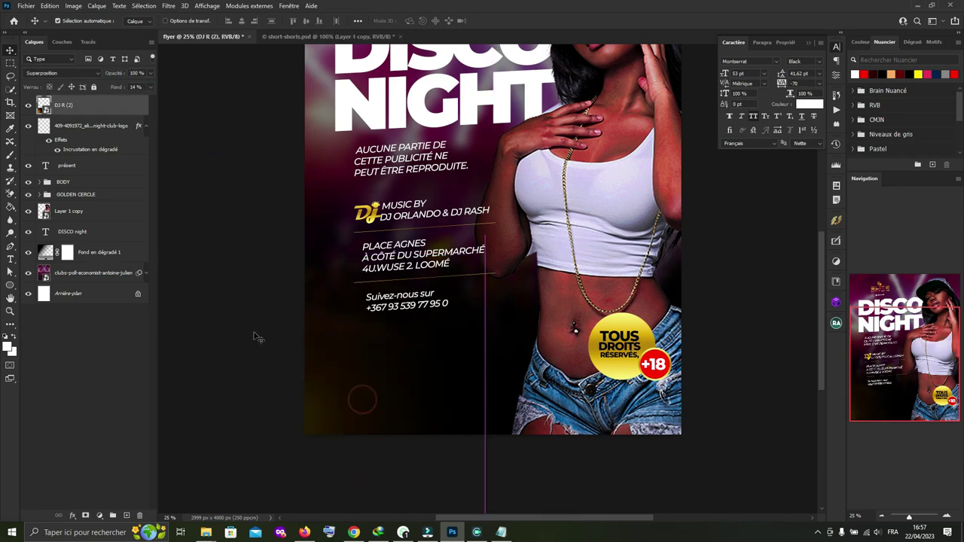
scroll(327, 381, down, 2)
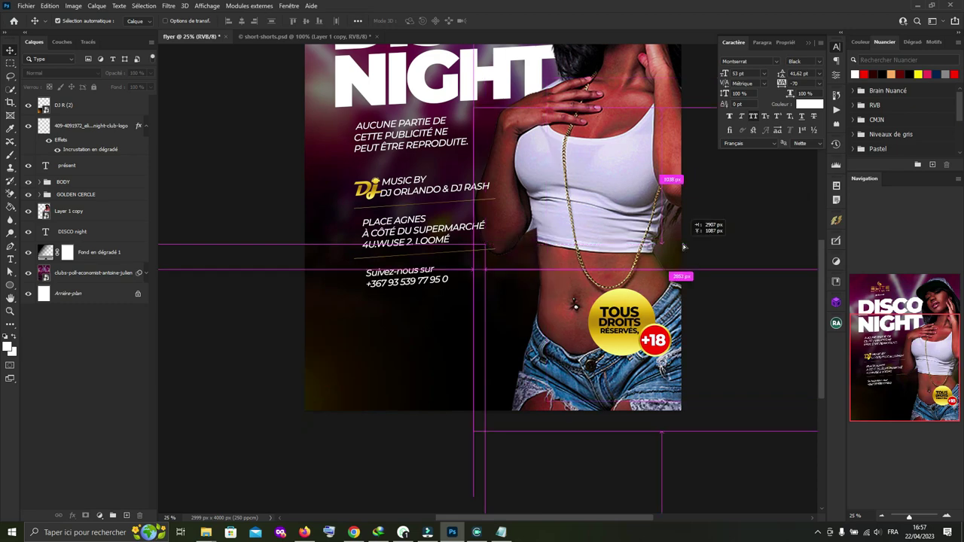
Step: Duplicate the glow, raise the copy's fill to 78% and move it up beside the woman
drag(763, 214, 704, 263)
scroll(209, 176, up, 2)
drag(88, 112, 97, 222)
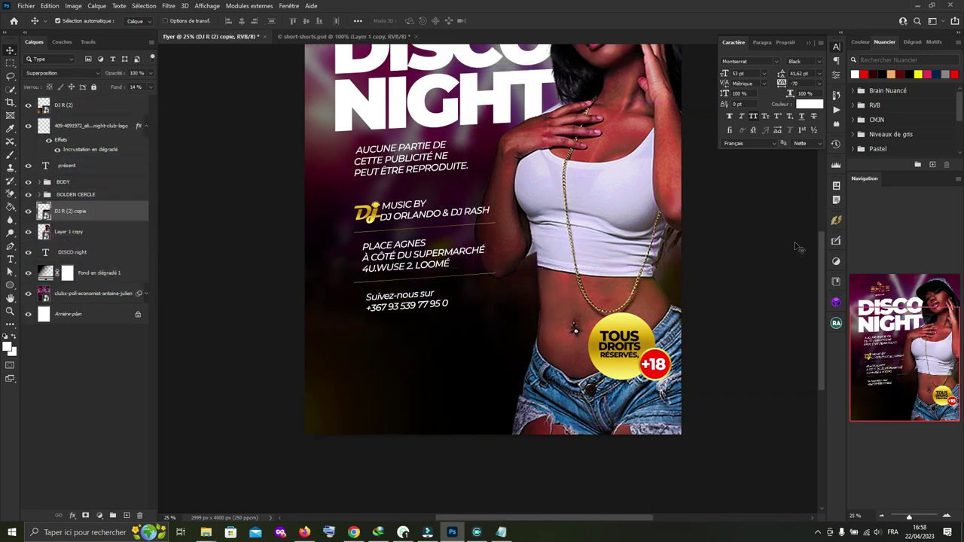
mouse_move(676, 278)
mouse_down()
mouse_move(684, 301)
mouse_move(668, 304)
mouse_up()
click(150, 86)
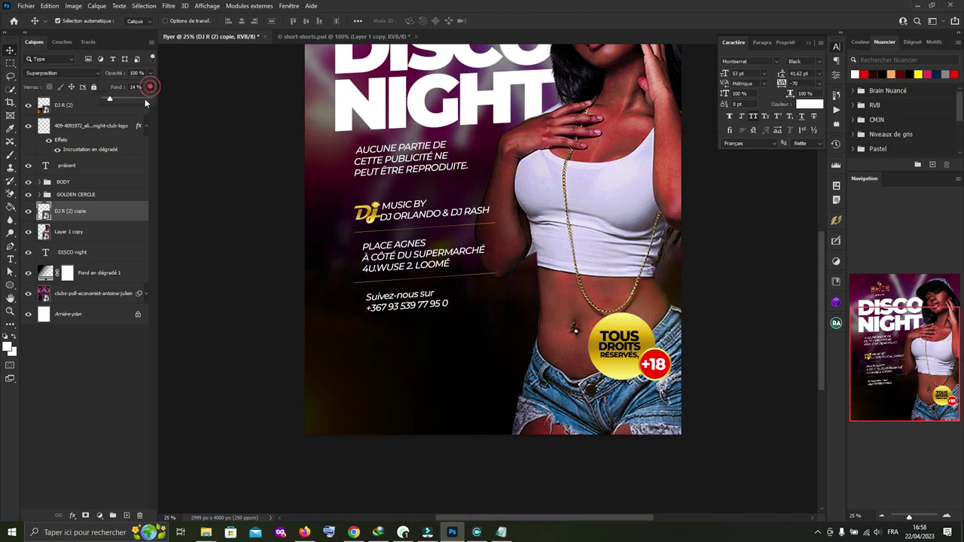
drag(113, 98, 138, 97)
drag(689, 312, 672, 257)
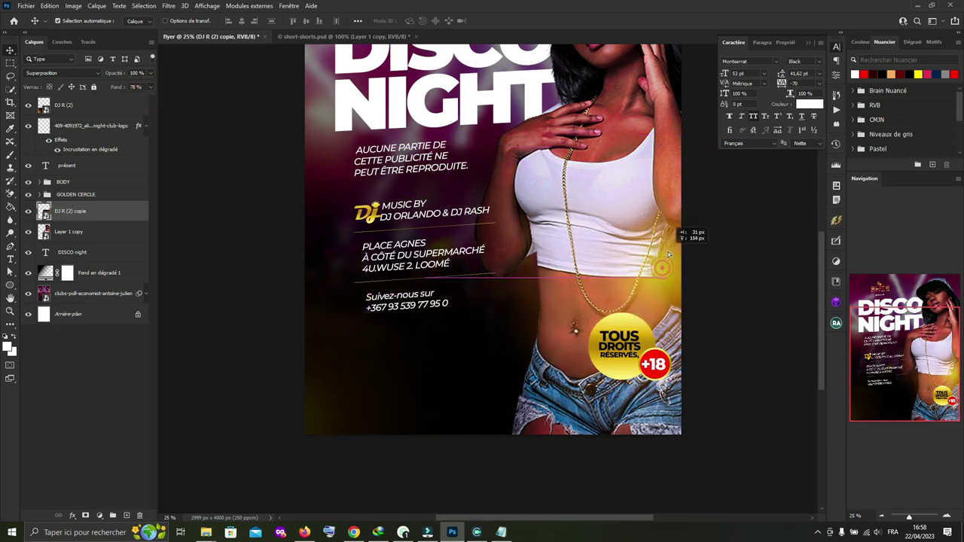
click(155, 488)
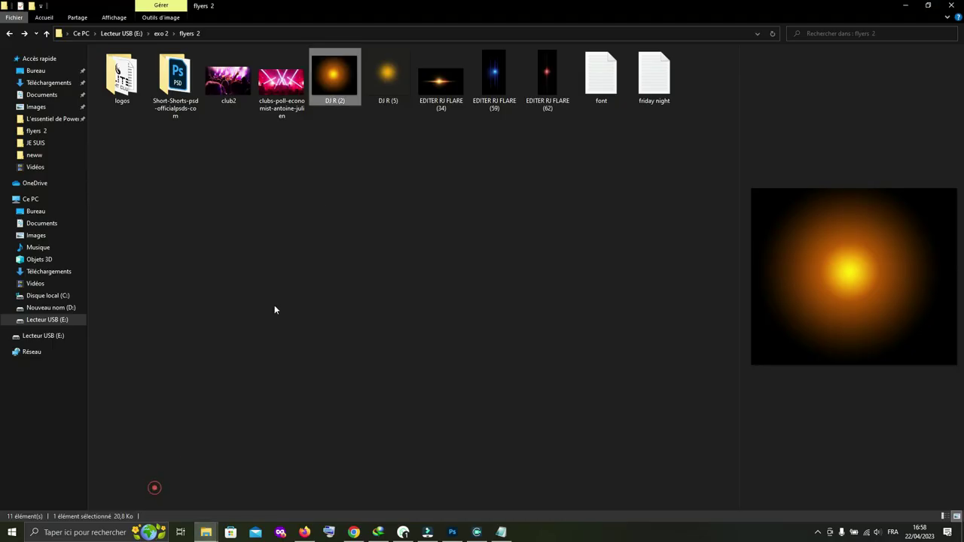
Step: Place the EDITER RJ FLARE (34) image into the flyer with Superposition blend mode
click(442, 79)
mouse_move(441, 87)
mouse_down()
mouse_move(454, 527)
mouse_move(506, 255)
mouse_up()
click(82, 73)
click(60, 155)
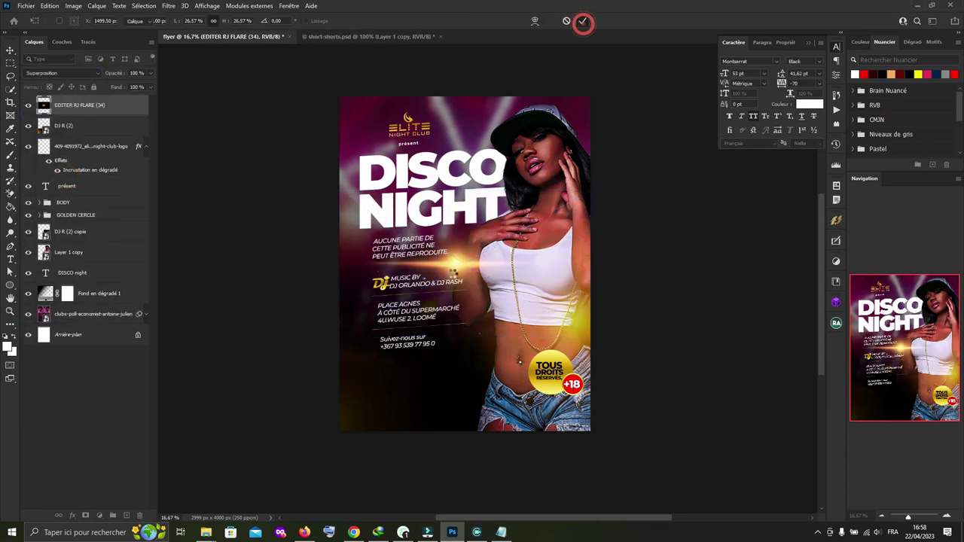
Step: Move the flare between DISCO and NIGHT and rotate it slightly counter-clockwise
click(583, 21)
drag(463, 275, 449, 200)
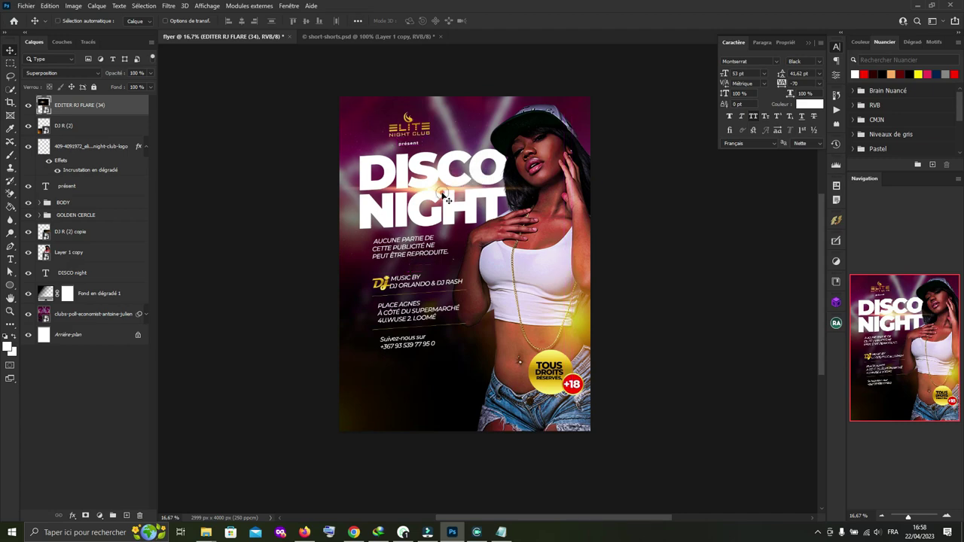
scroll(442, 192, up, 3)
scroll(441, 196, down, 1)
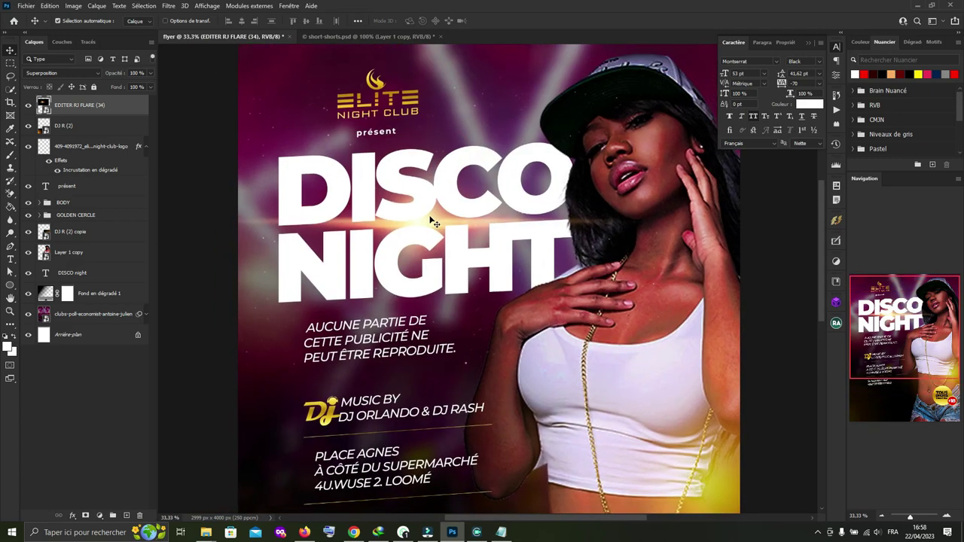
key(ctrl+t)
drag(708, 219, 714, 197)
drag(363, 187, 383, 211)
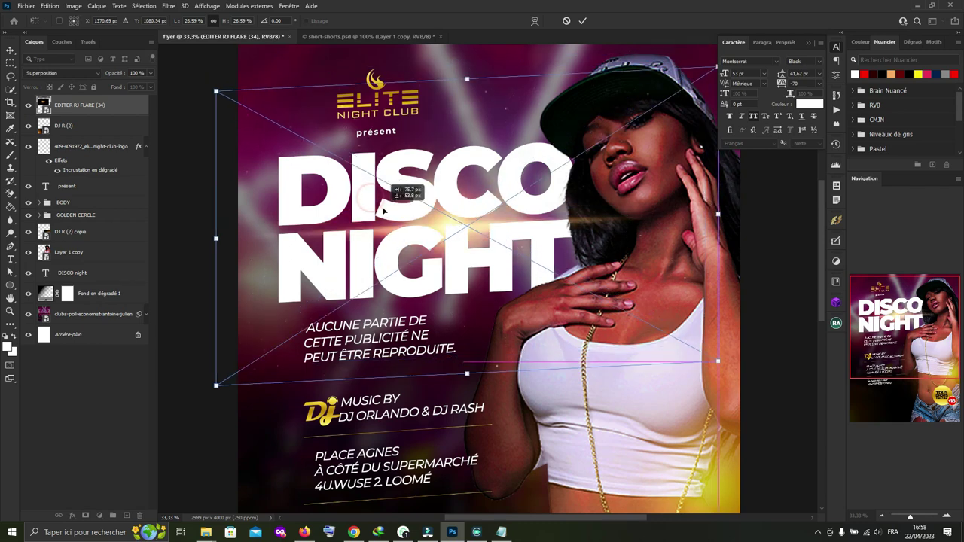
click(582, 21)
Step: Reselect the flare layer and nudge its position slightly
click(220, 201)
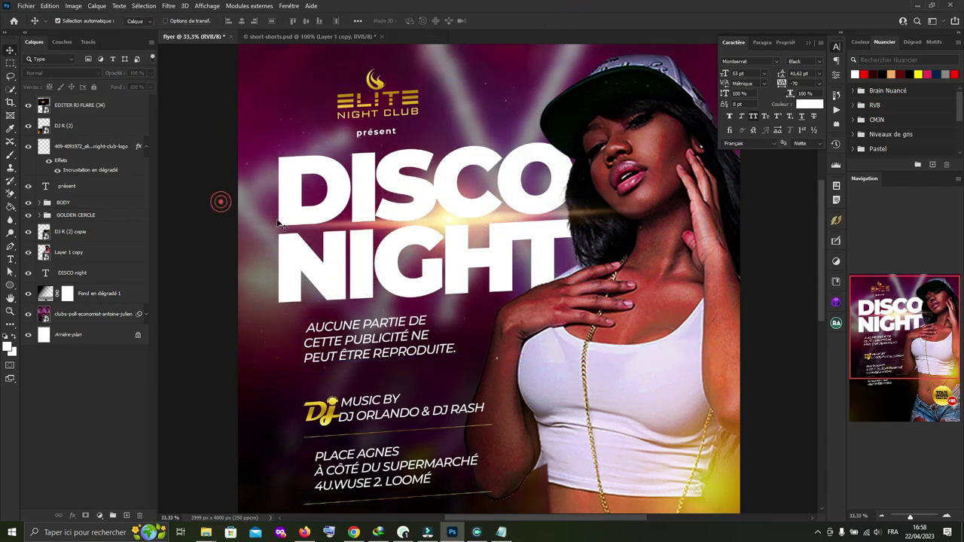
scroll(592, 151, down, 2)
click(512, 164)
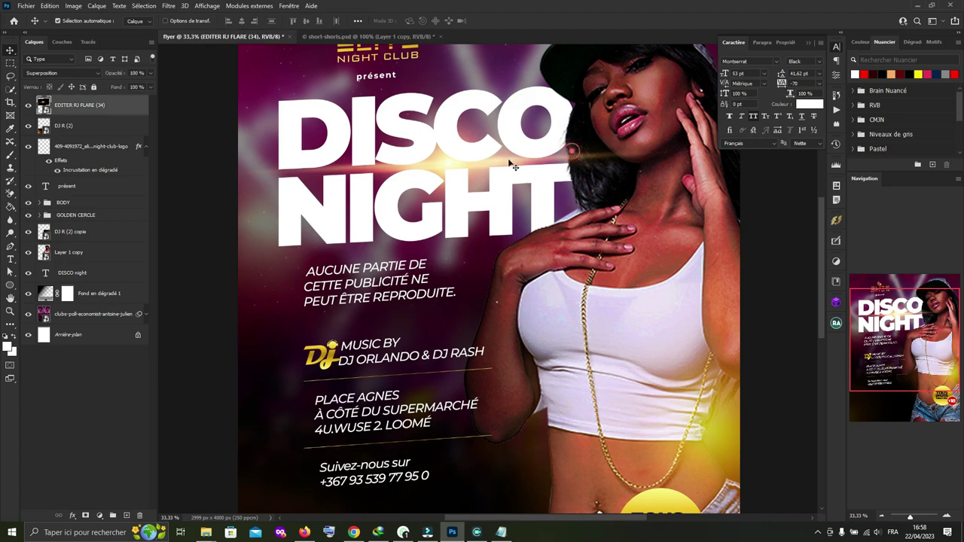
key(ctrl+t)
click(717, 297)
click(566, 20)
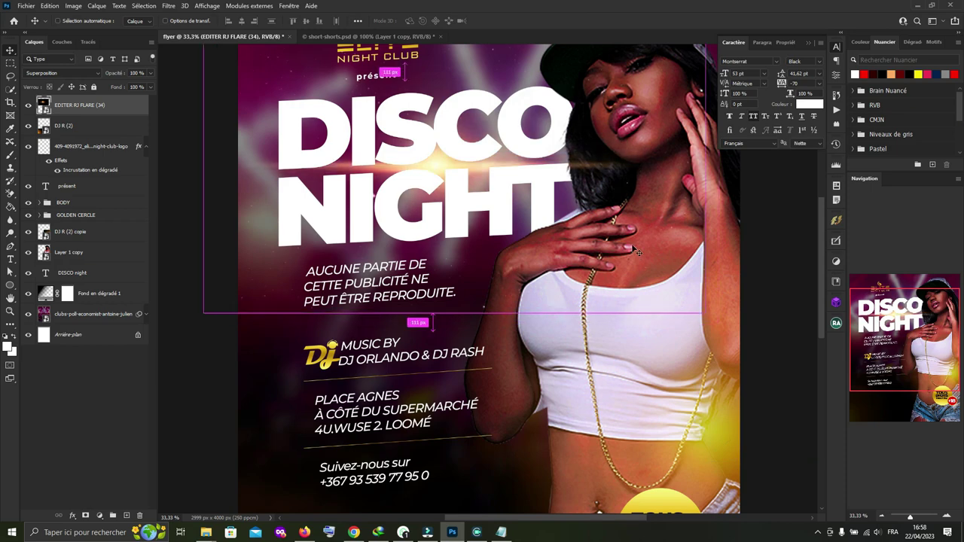
Step: Scale the flare down to about 21% and shift it slightly left over the title
key(t)
key(ctrl+t)
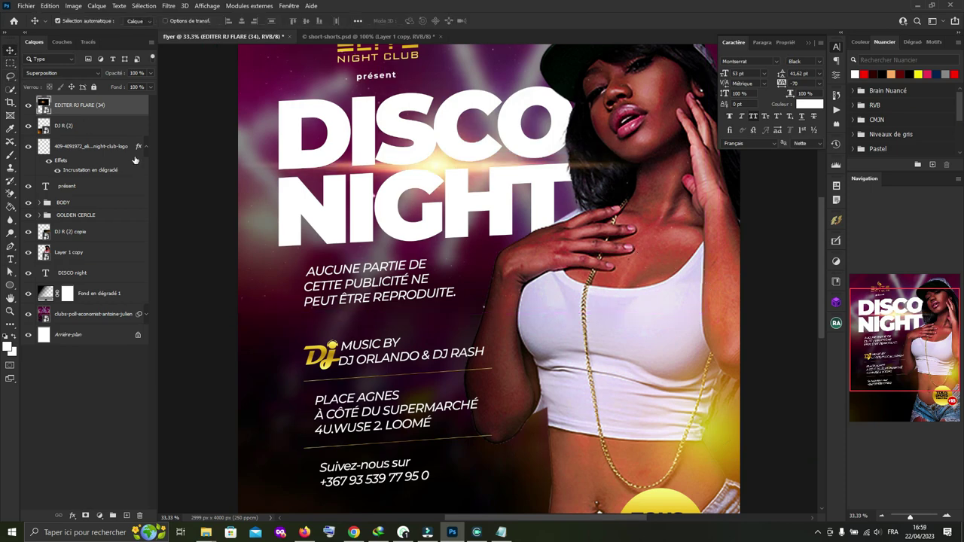
mouse_move(735, 325)
mouse_down()
mouse_move(684, 287)
mouse_move(651, 281)
mouse_up()
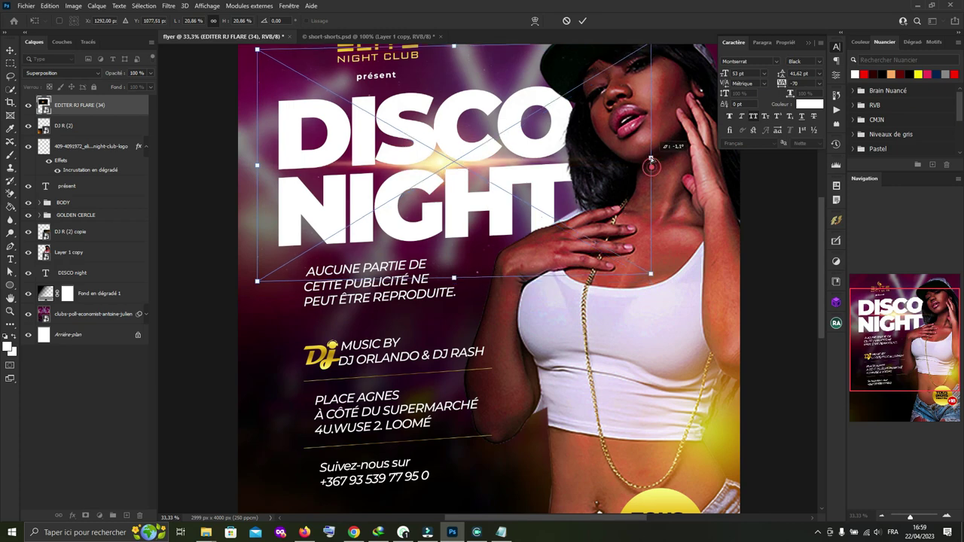
drag(394, 153, 378, 160)
click(582, 20)
click(401, 221)
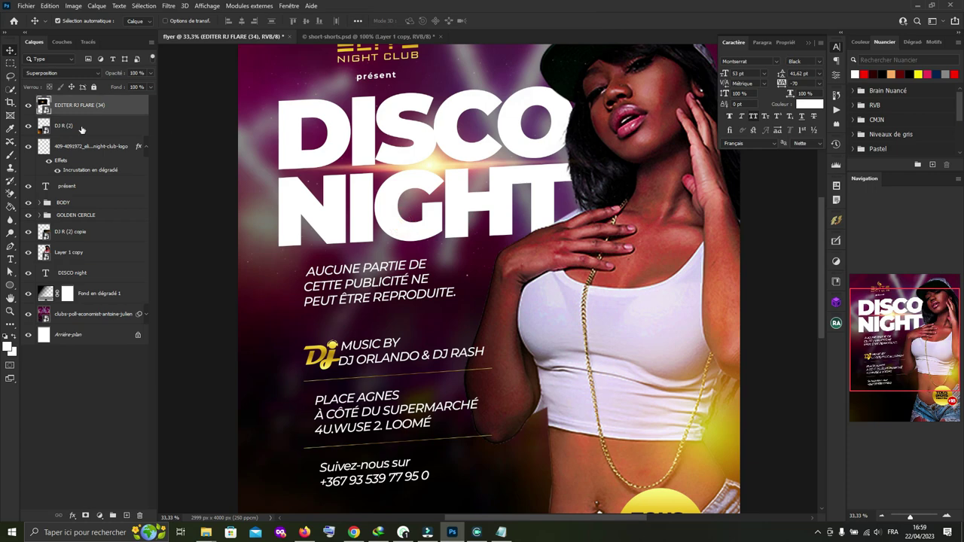
click(79, 215)
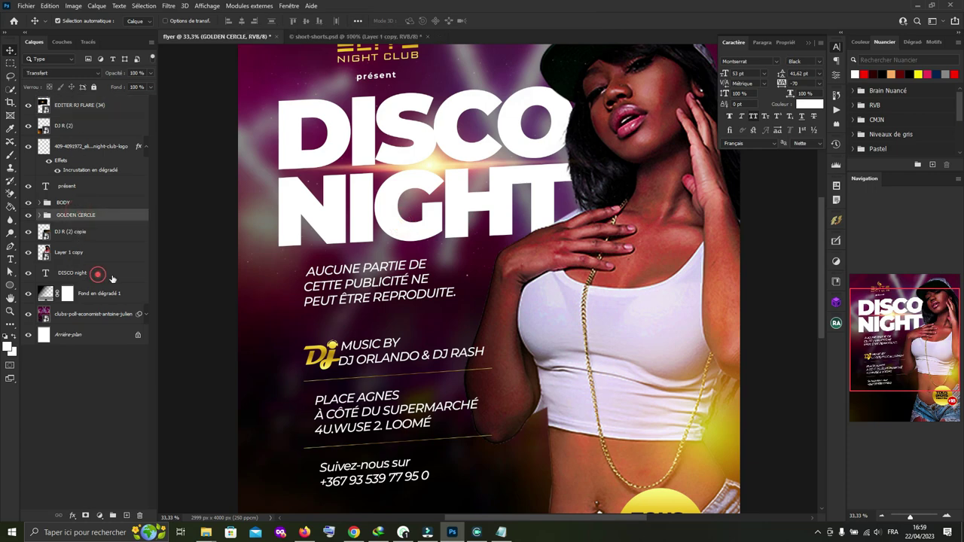
click(112, 278)
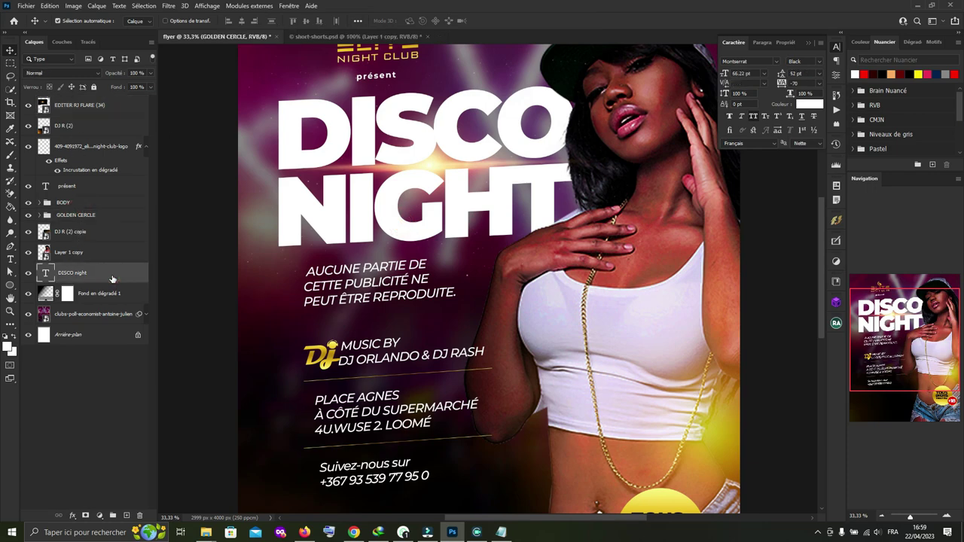
Step: In the DISCO night layer style, enable Satin and a striped Pattern Overlay
double_click(112, 279)
click(444, 283)
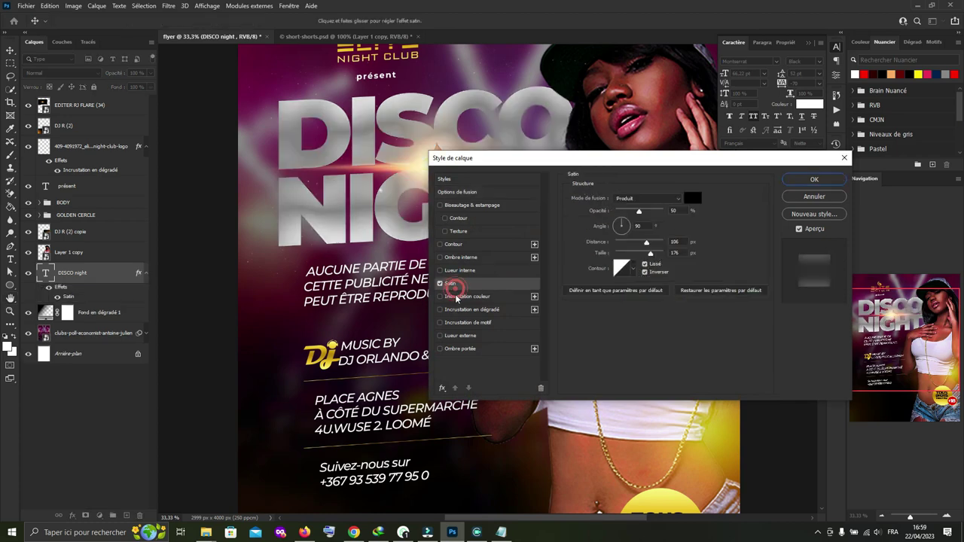
click(469, 309)
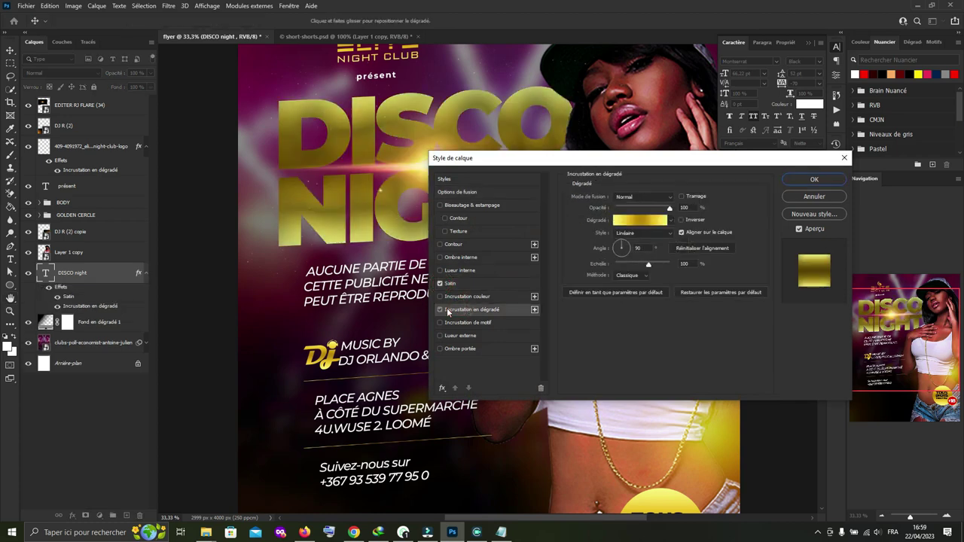
click(440, 309)
click(466, 322)
click(678, 196)
click(648, 206)
click(648, 231)
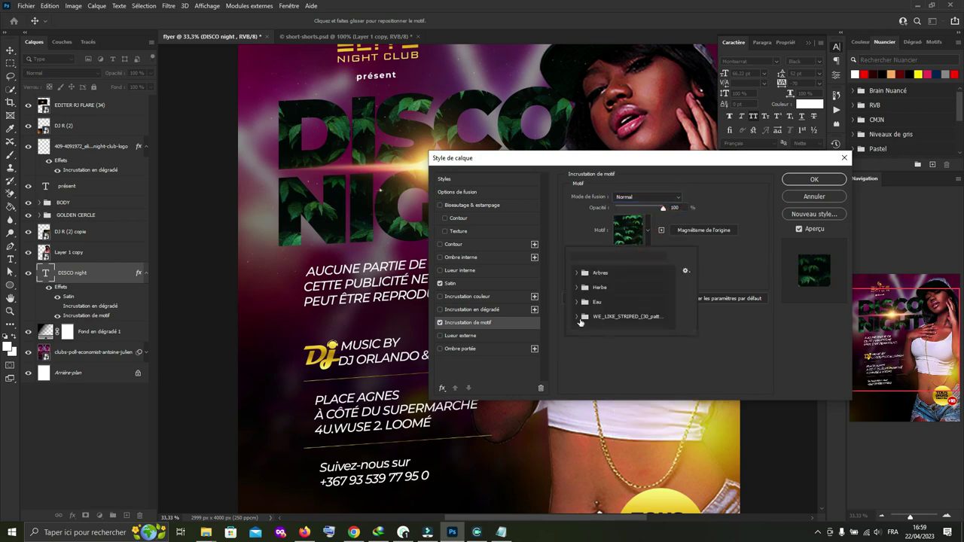
click(605, 348)
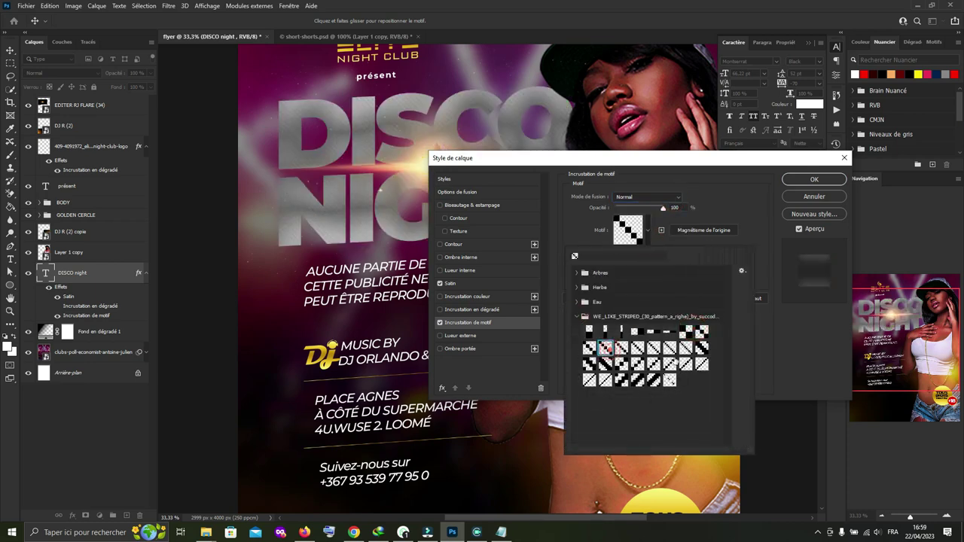
click(644, 204)
Step: Scale the stripe pattern to 342%, add Inner Shadow and Outer Glow, and reposition the stripes
scroll(644, 205, down, 4)
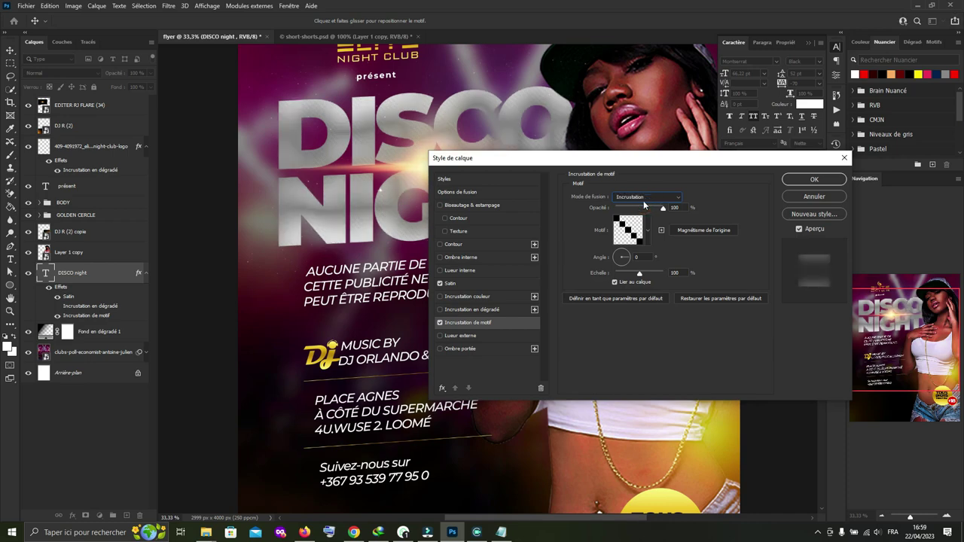
scroll(644, 204, down, 4)
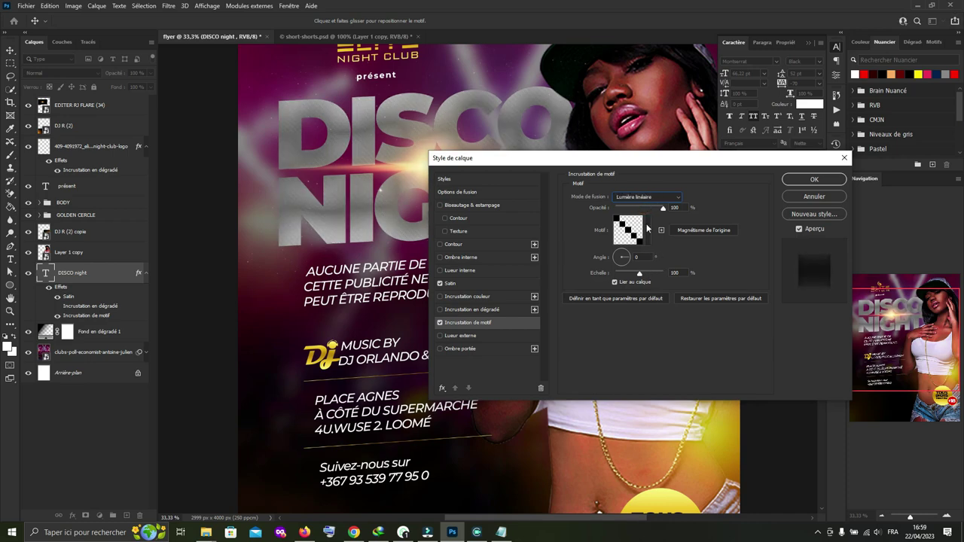
drag(637, 274, 641, 276)
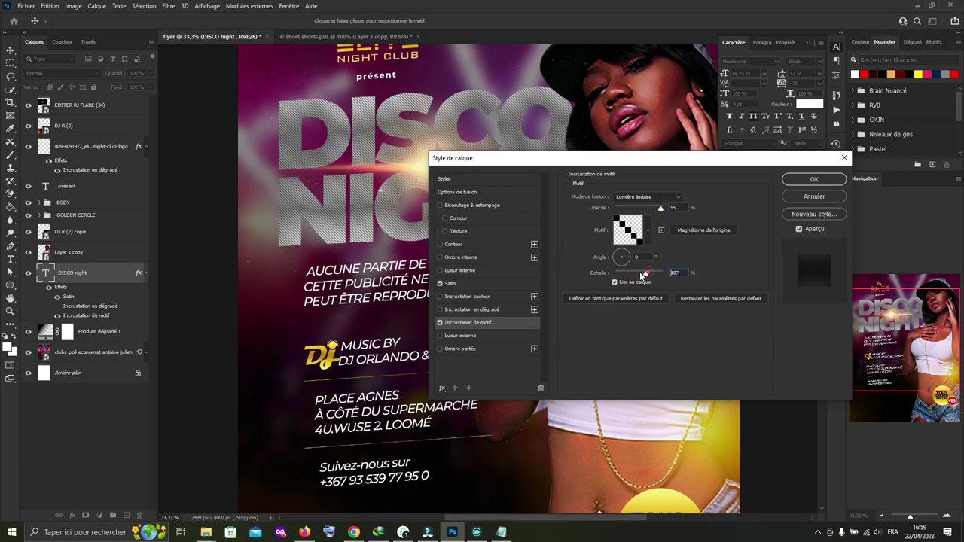
drag(646, 277, 647, 276)
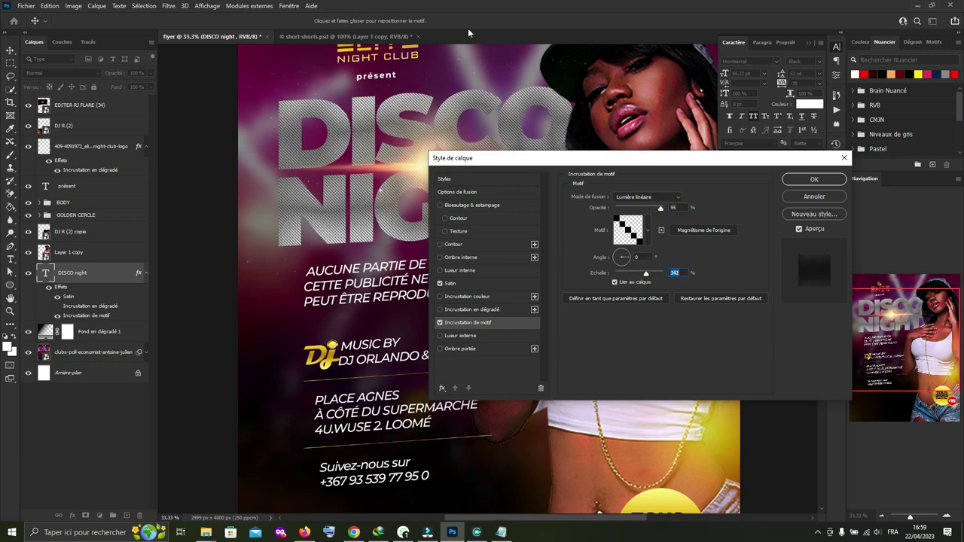
click(440, 257)
drag(467, 102, 444, 113)
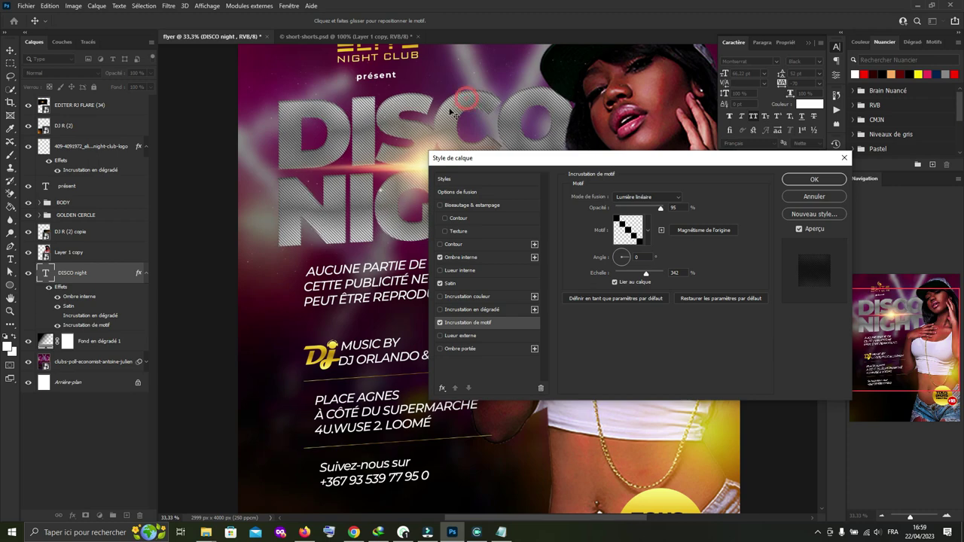
click(441, 336)
drag(358, 131, 364, 119)
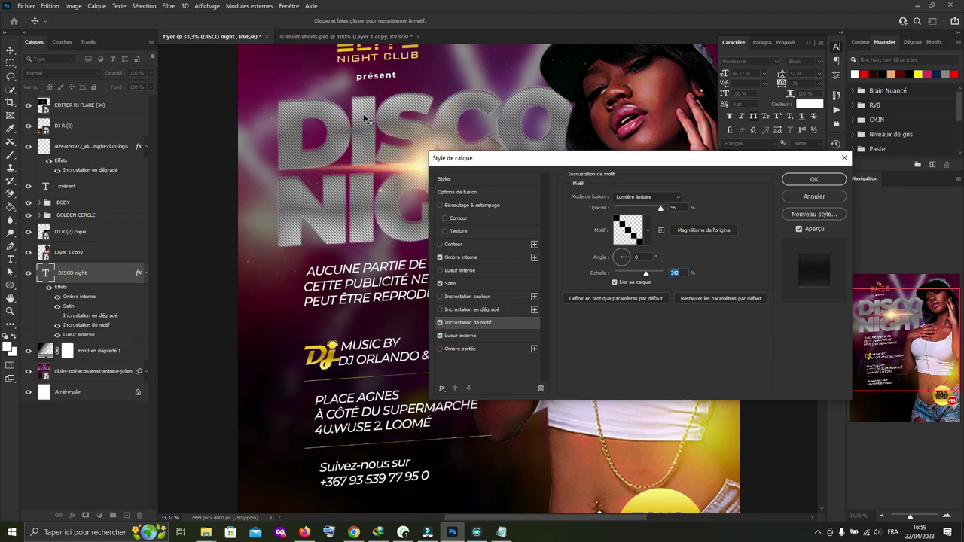
Step: Set the pattern overlay to Saturation at 100% opacity and widen Outer Glow to 38 px
click(472, 309)
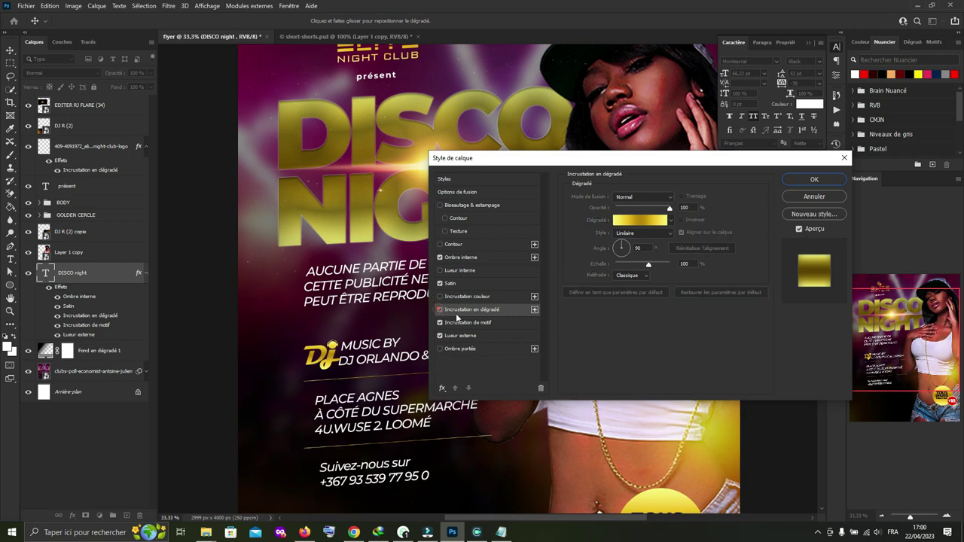
click(440, 309)
click(495, 324)
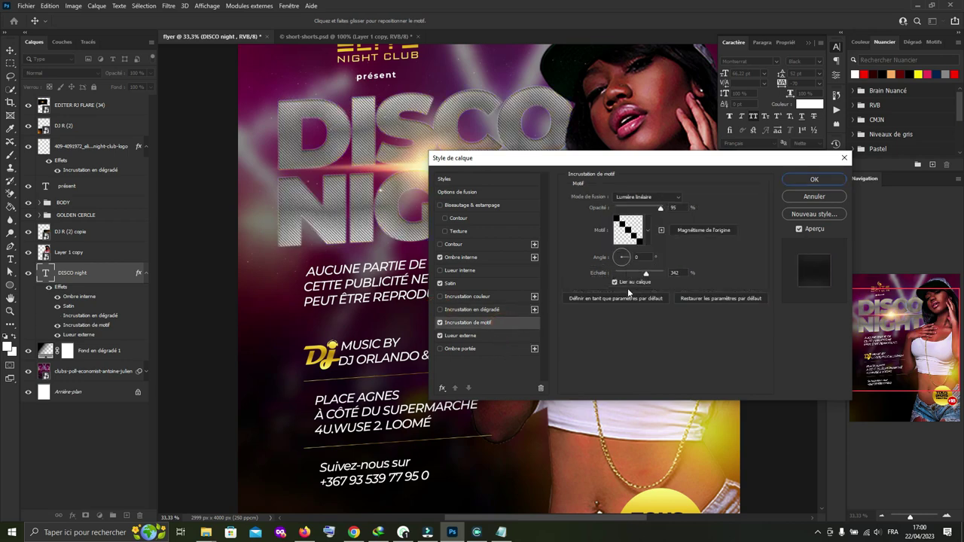
click(439, 322)
click(497, 324)
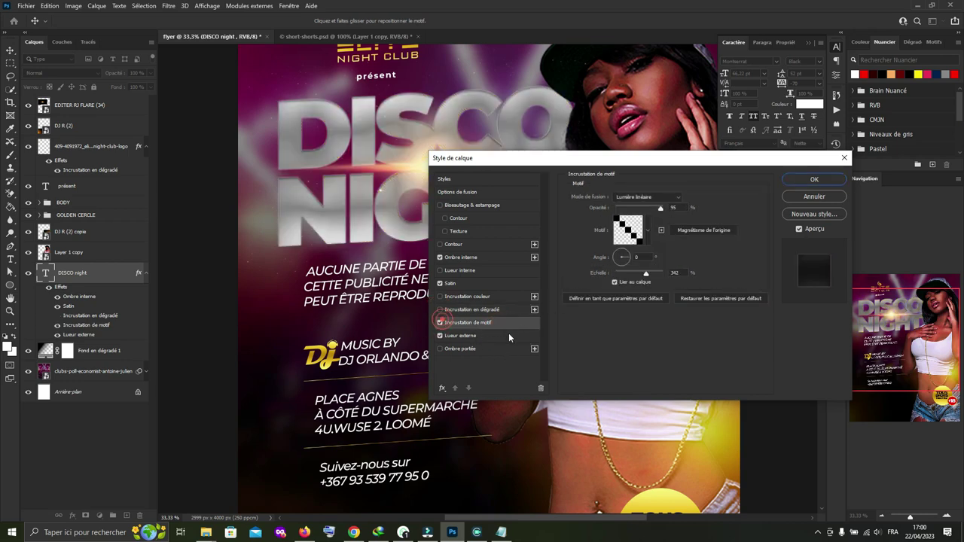
click(648, 196)
click(647, 367)
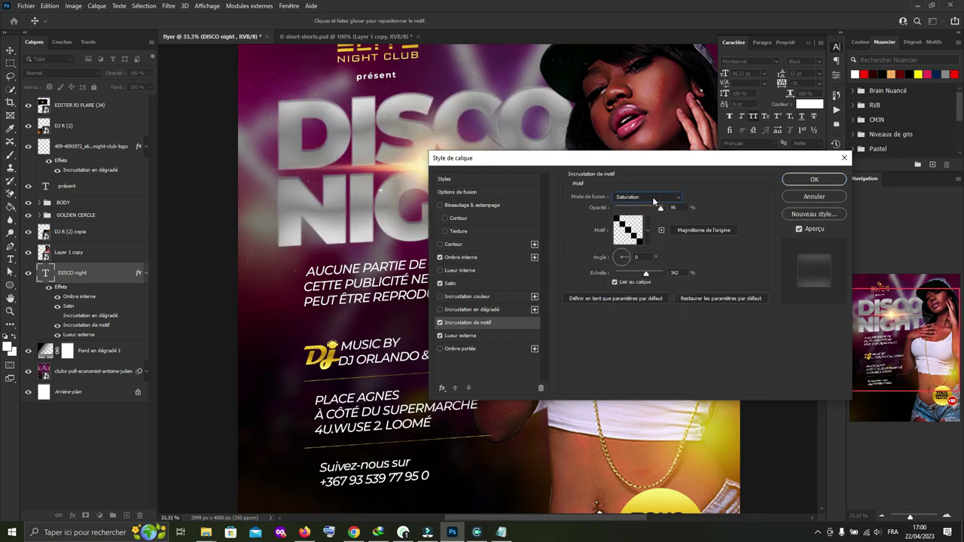
click(663, 208)
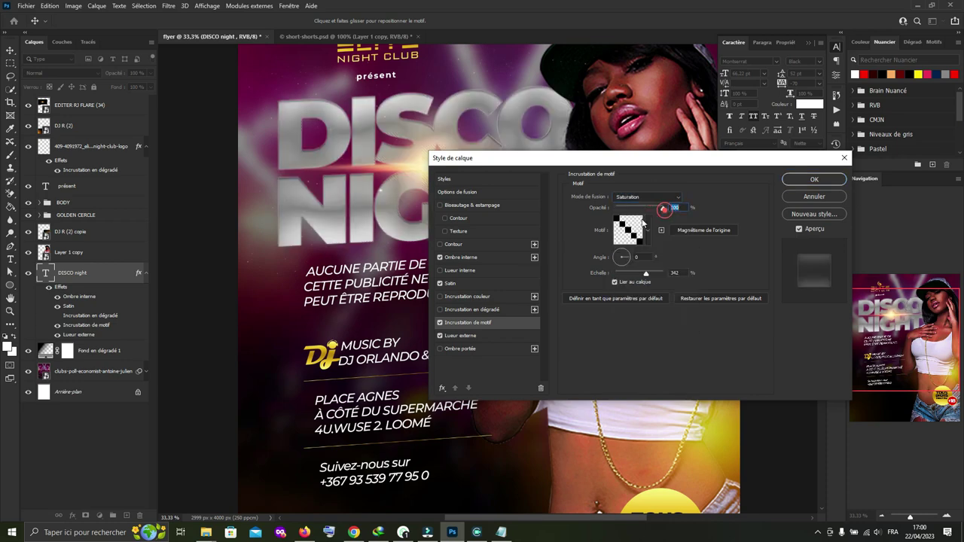
click(461, 335)
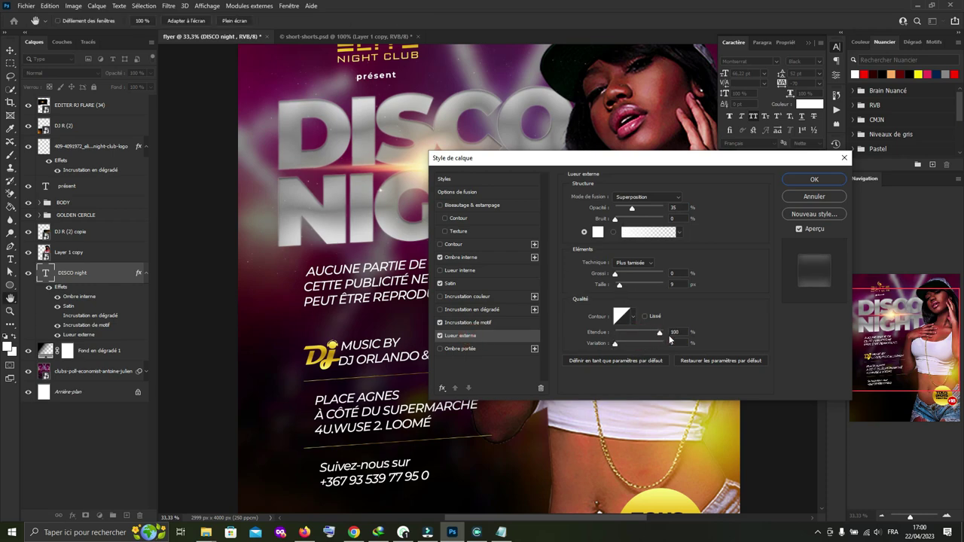
click(625, 286)
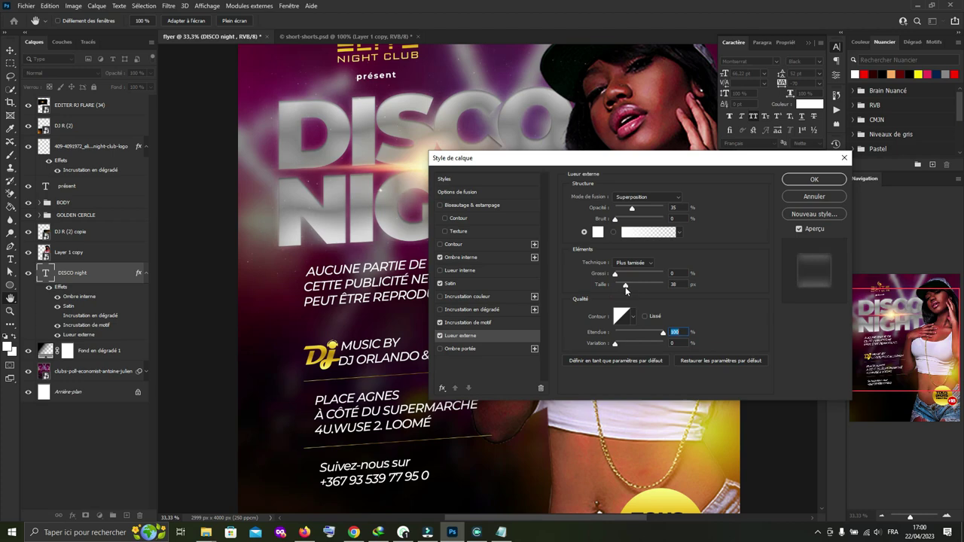
click(810, 180)
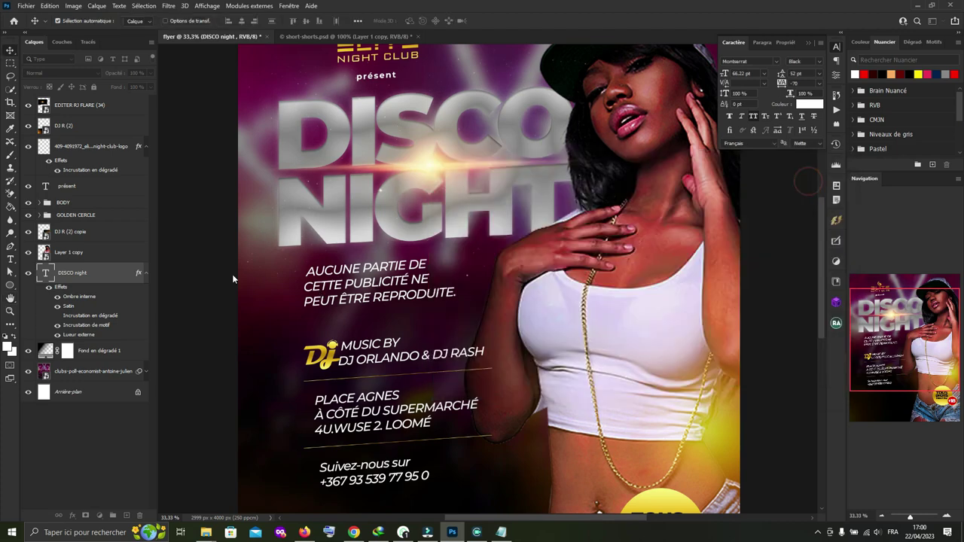
Step: Zoom out to the whole flyer and reopen the DISCO night Satin settings
click(461, 242)
key(ctrl+minus)
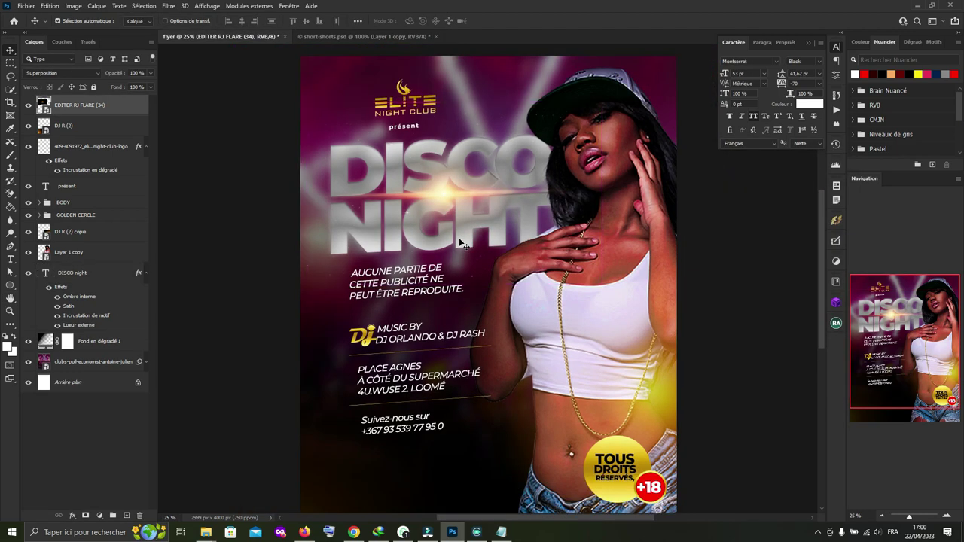
scroll(361, 149, down, 1)
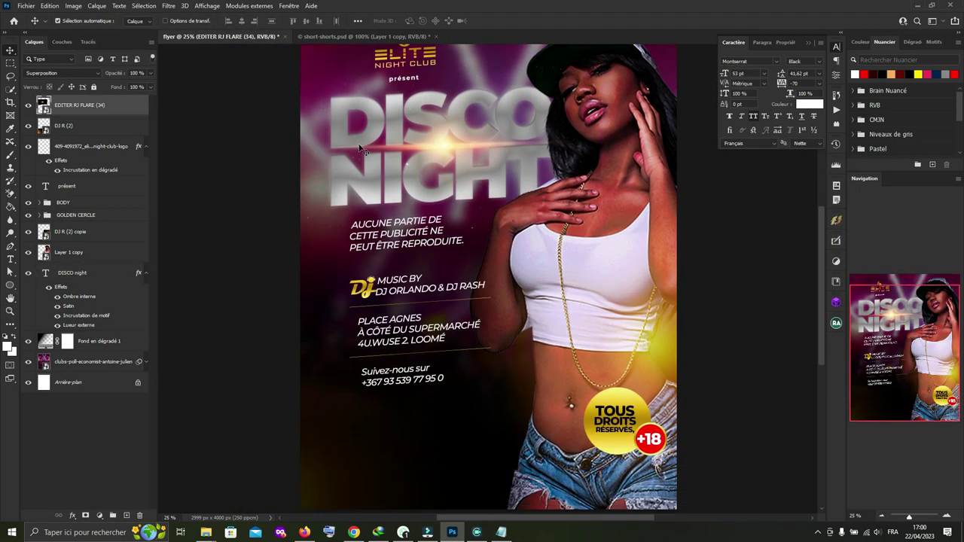
click(112, 276)
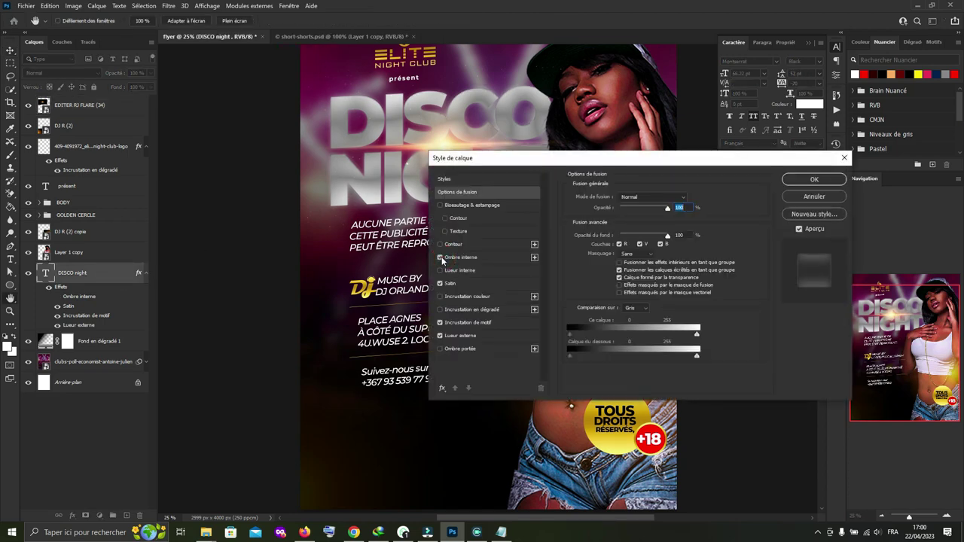
click(441, 284)
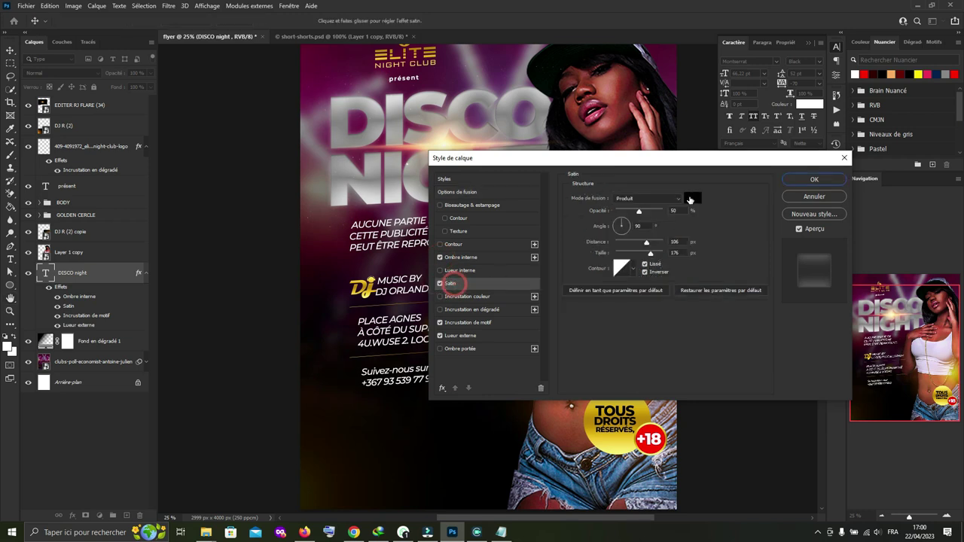
Step: Switch the title's Satin blend mode to Soustraction, apply it, and nudge the orange flare
scroll(647, 198, down, 2)
scroll(647, 198, down, 2)
scroll(646, 198, down, 3)
scroll(646, 202, down, 2)
scroll(646, 201, down, 2)
scroll(646, 202, down, 2)
scroll(646, 202, down, 1)
click(814, 179)
drag(489, 178, 467, 185)
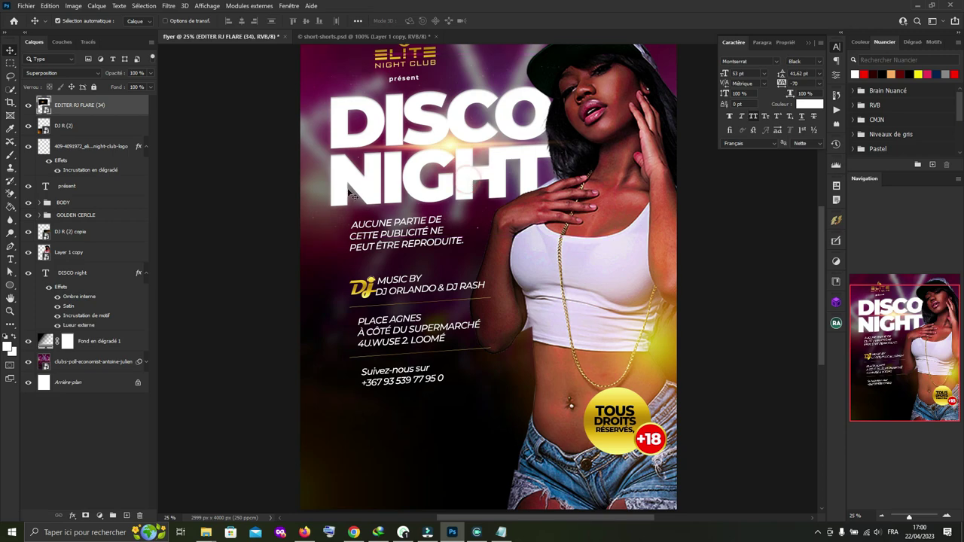
key(ctrl+z)
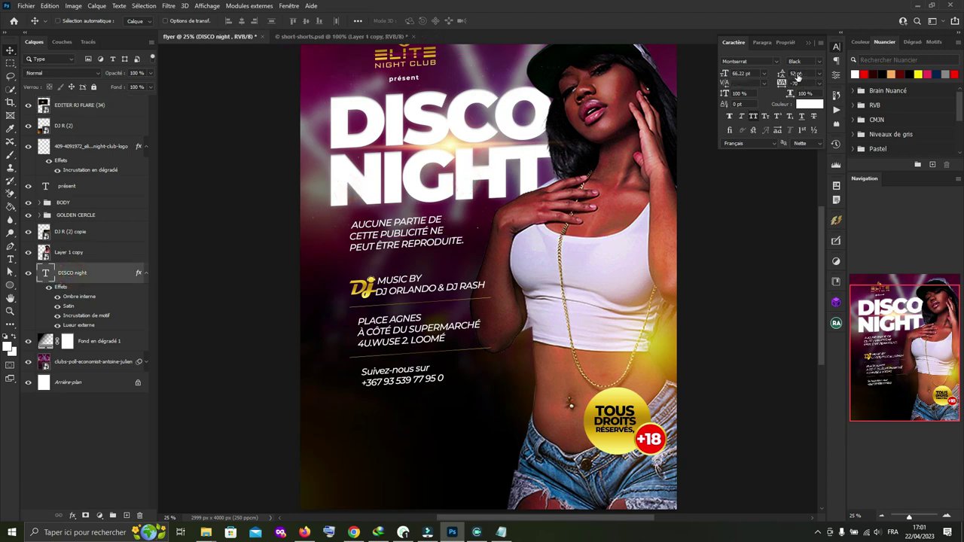
Step: Set the DISCO NIGHT leading to 48 pt and select the orange flare layer
text(48)
key(Return)
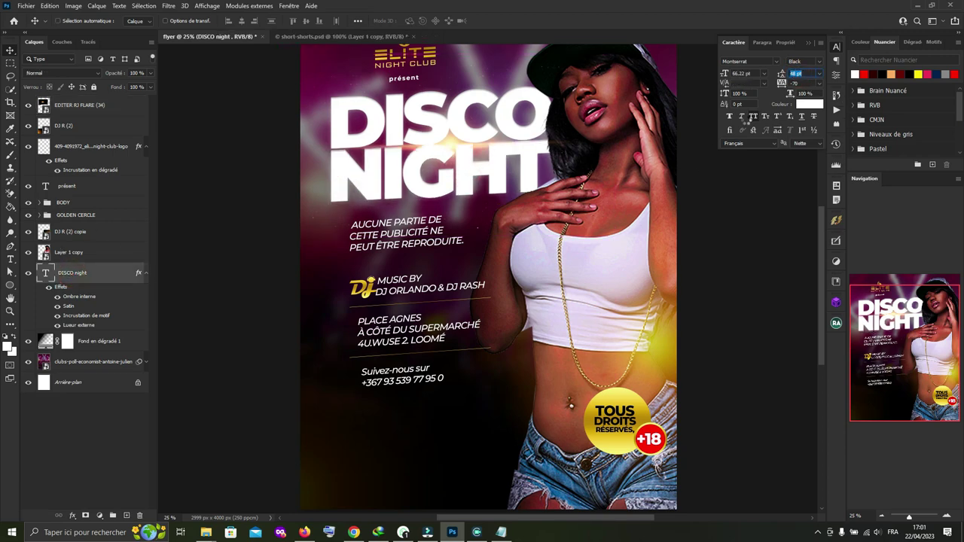
click(243, 187)
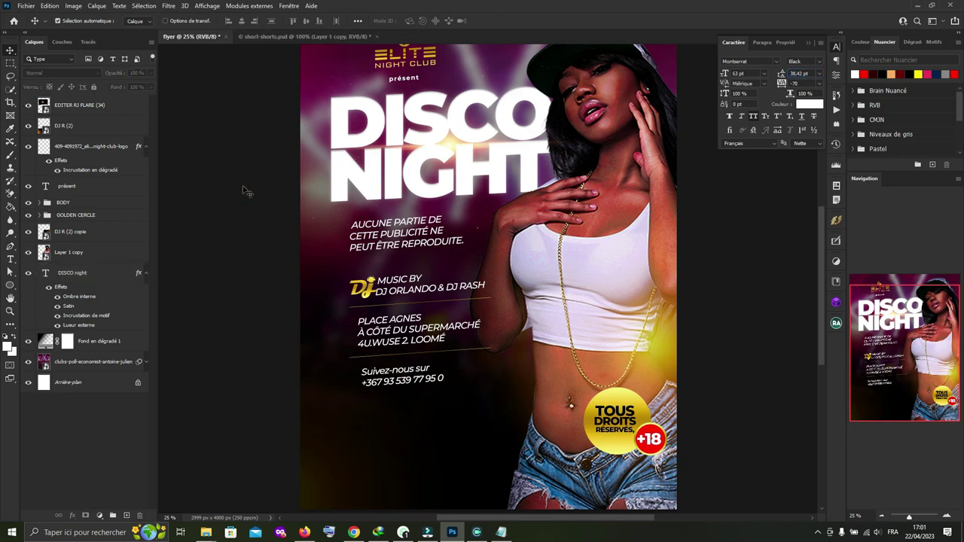
click(433, 142)
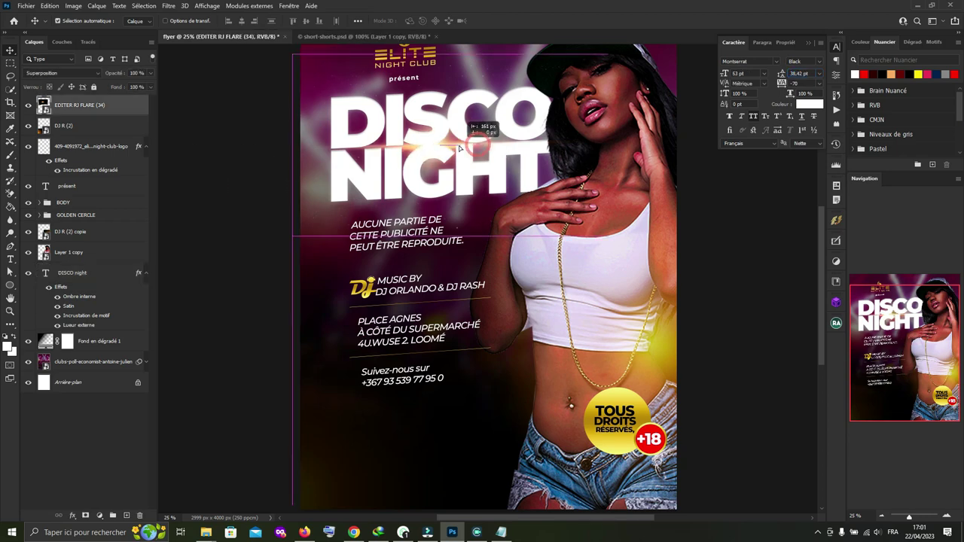
scroll(467, 158, down, 1)
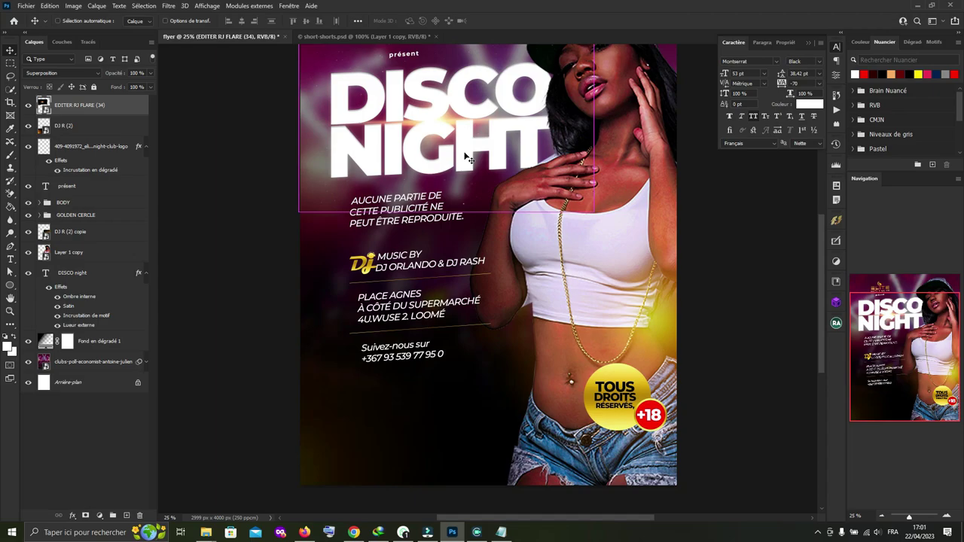
scroll(465, 159, down, 1)
Step: Drag the EDITER RJ FLARE (59) image from the flyers 2 folder into the flyer
click(172, 495)
click(398, 301)
drag(494, 76, 505, 346)
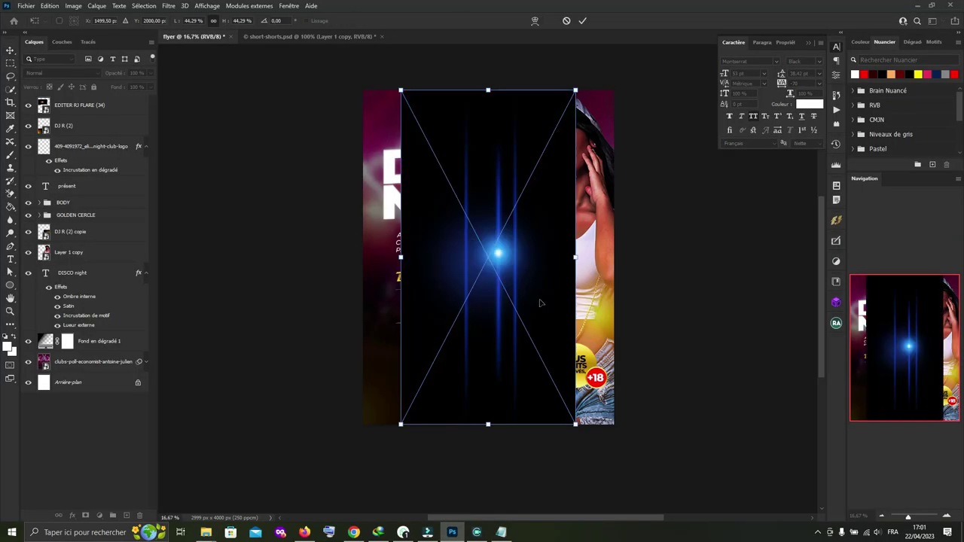
Step: Blend the blue flare in Superposition and rotate it about 12° across the model's right side
click(84, 73)
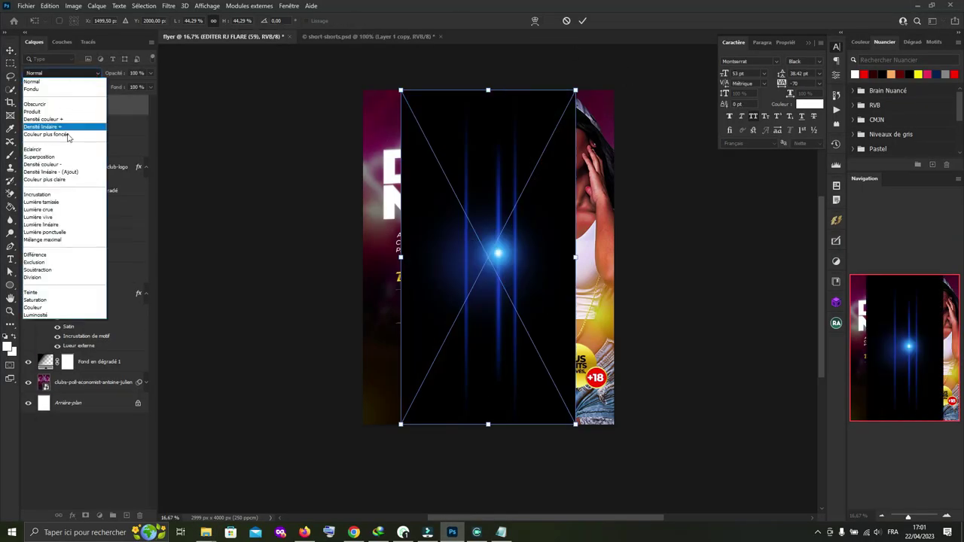
click(64, 160)
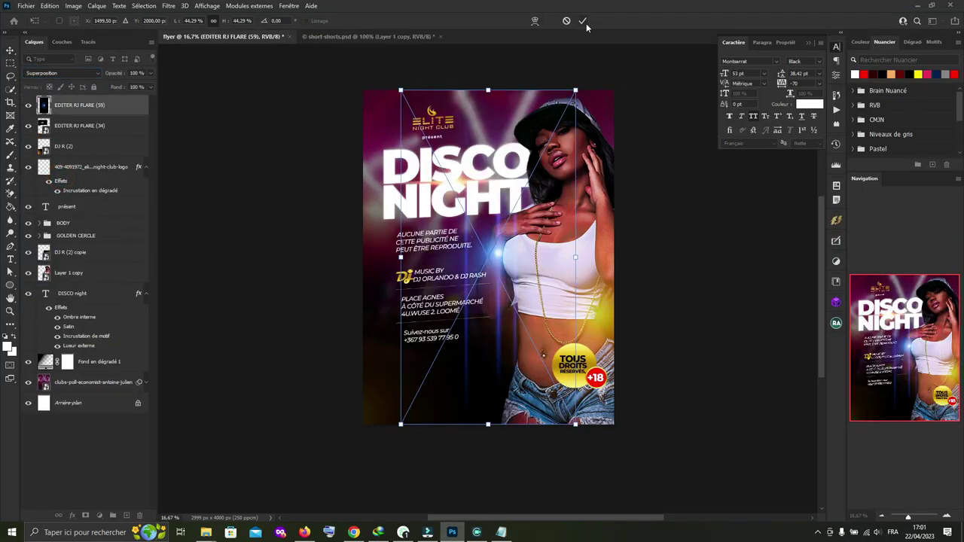
mouse_move(637, 100)
mouse_down()
mouse_move(617, 49)
mouse_move(682, 113)
mouse_up()
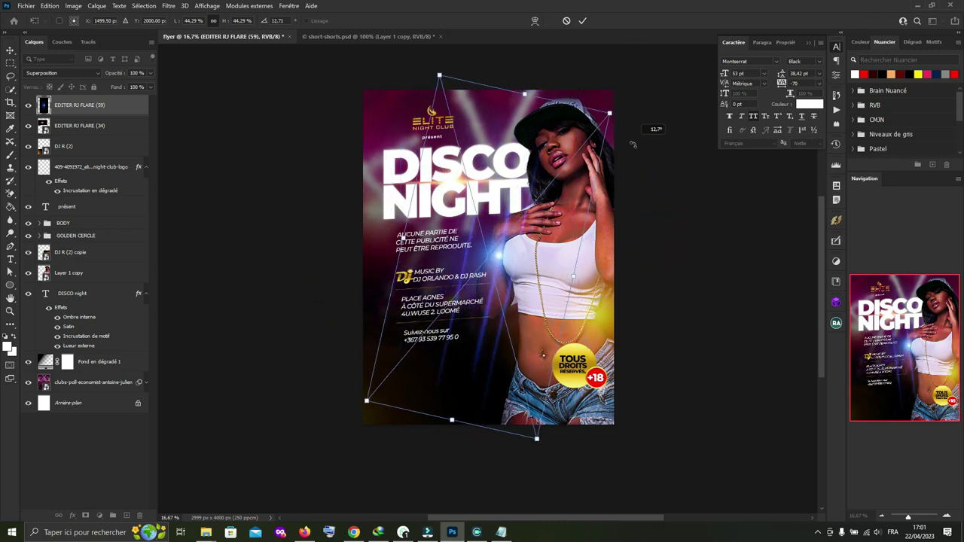
drag(489, 225, 555, 243)
mouse_move(700, 183)
mouse_down()
mouse_move(633, 68)
mouse_move(684, 140)
mouse_up()
drag(549, 253, 559, 265)
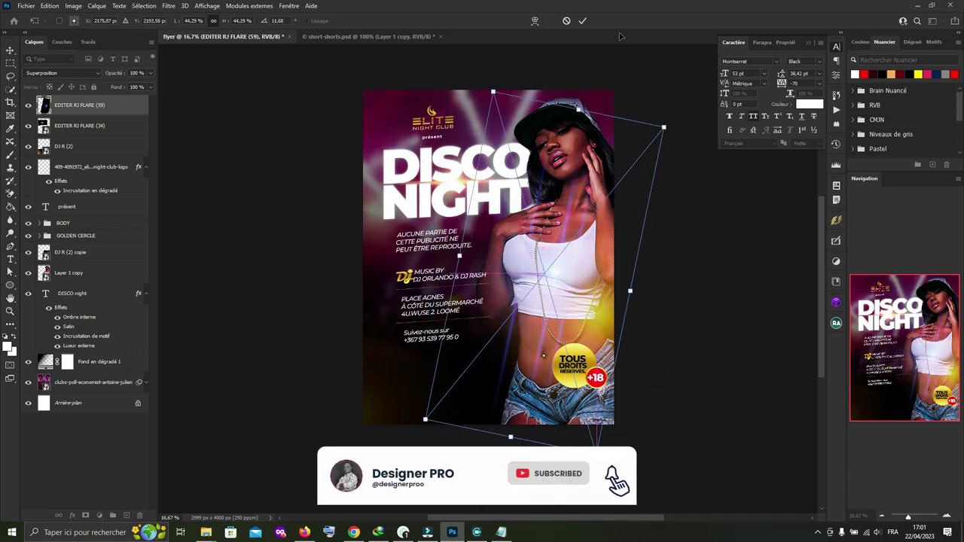
click(582, 21)
click(169, 5)
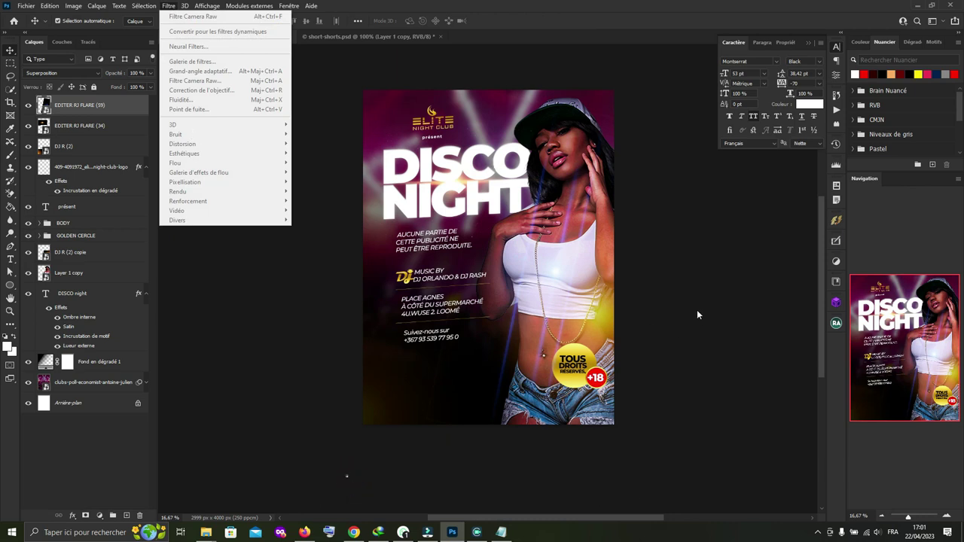
Step: Give the blue flare a Flou directionnel smart filter (68°, 292 px), discarding a Gaussian blur trial
right_click(97, 105)
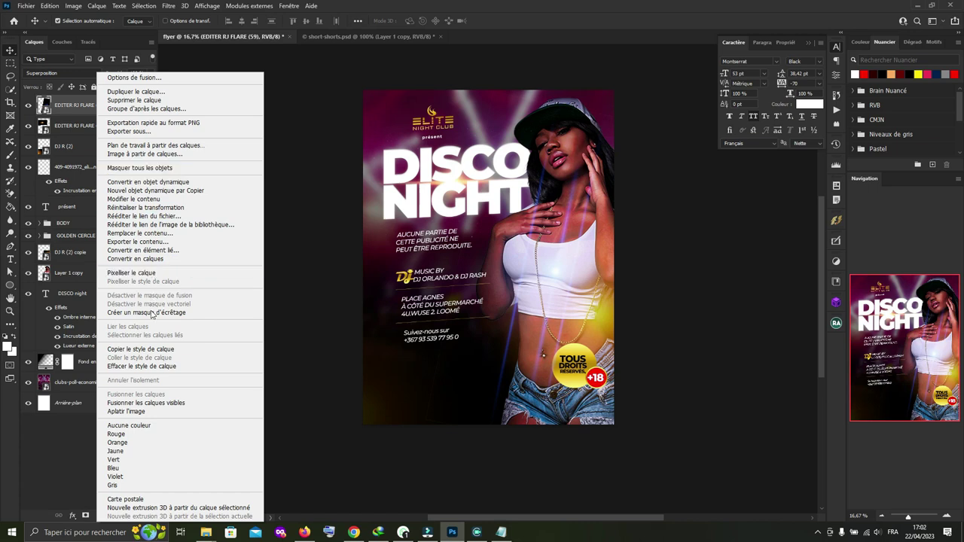
click(167, 5)
mouse_move(175, 162)
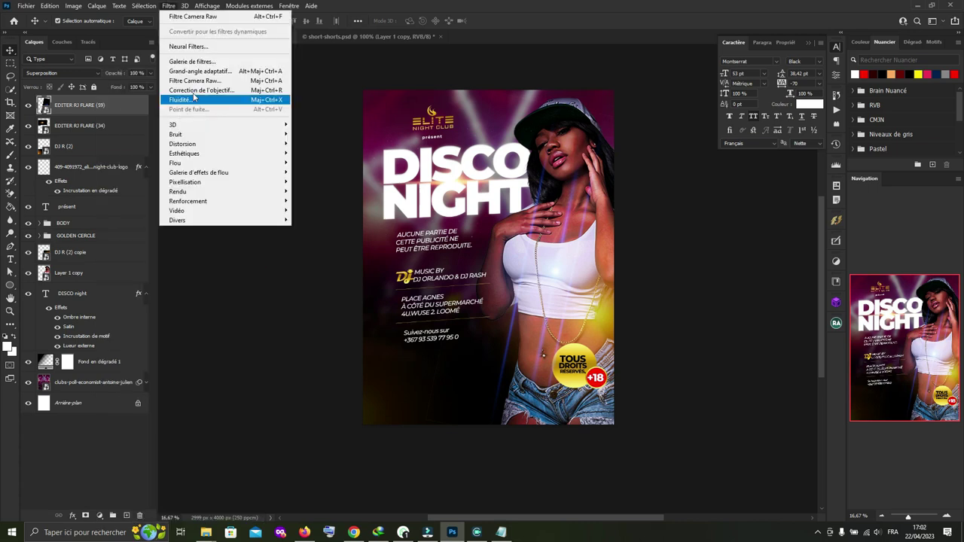
click(317, 210)
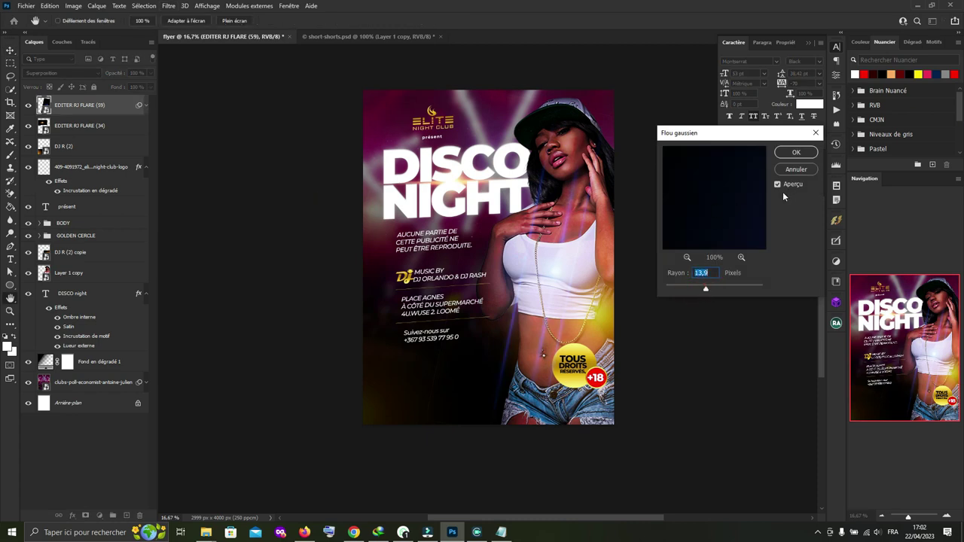
click(790, 171)
click(167, 6)
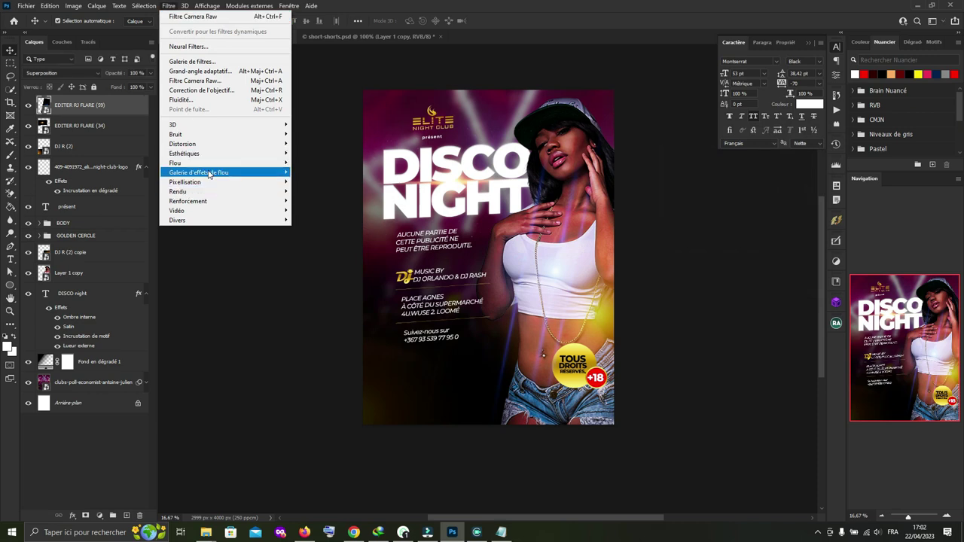
click(322, 200)
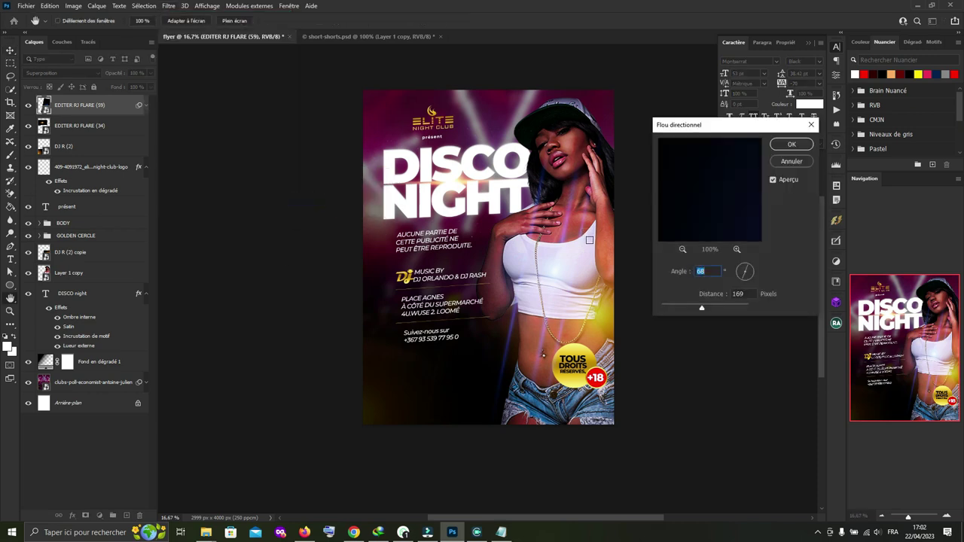
drag(717, 310, 719, 309)
click(784, 163)
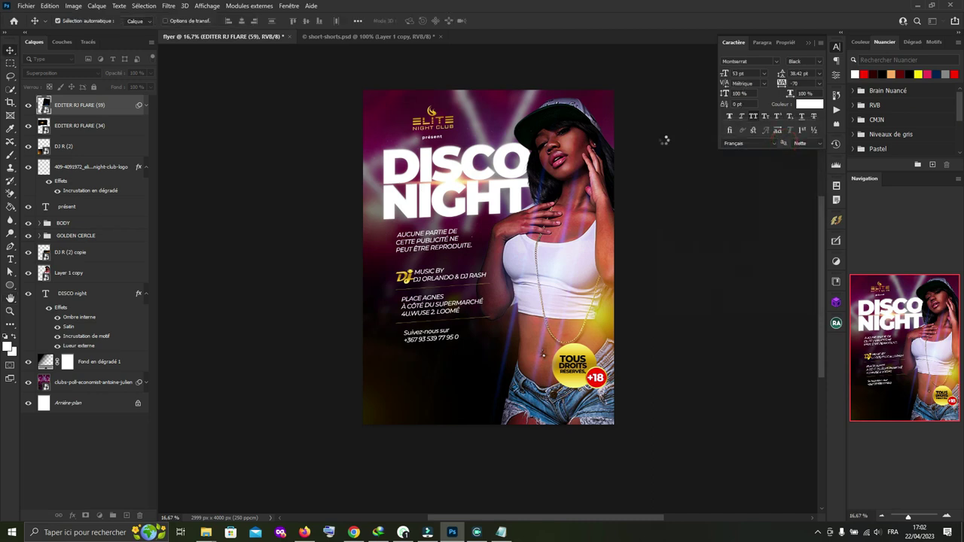
click(275, 178)
click(250, 379)
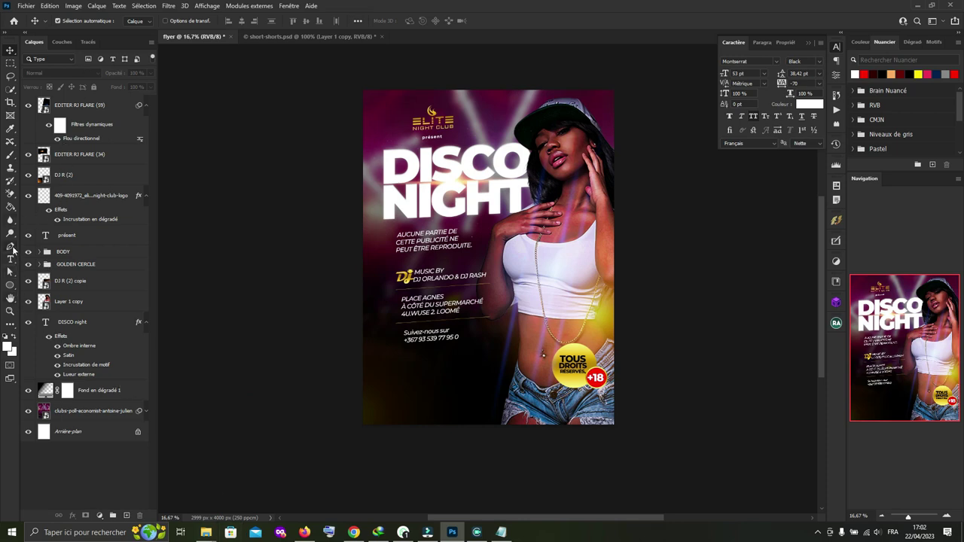
Step: Draw a white slanted Pen shape band across the flyer's bottom and nudge it up
click(11, 247)
click(645, 360)
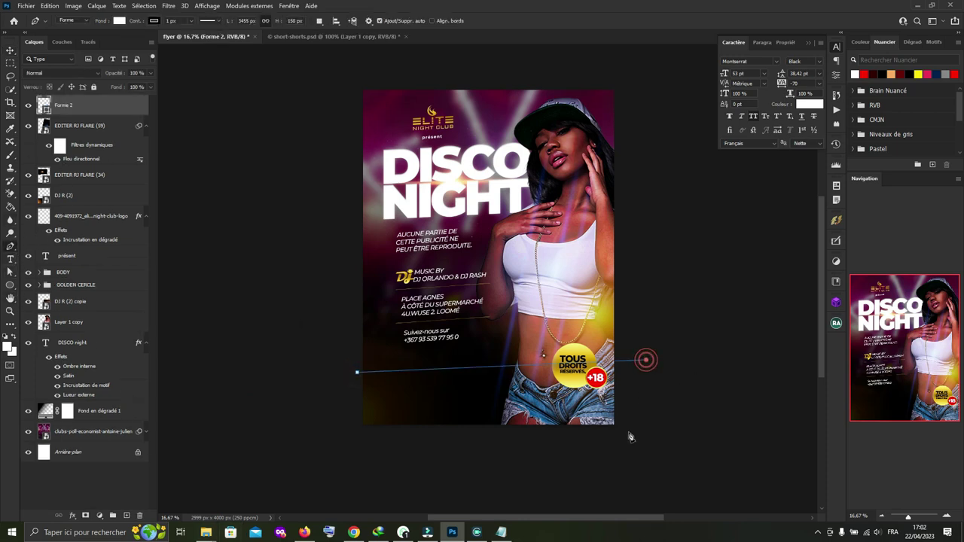
click(629, 432)
click(336, 446)
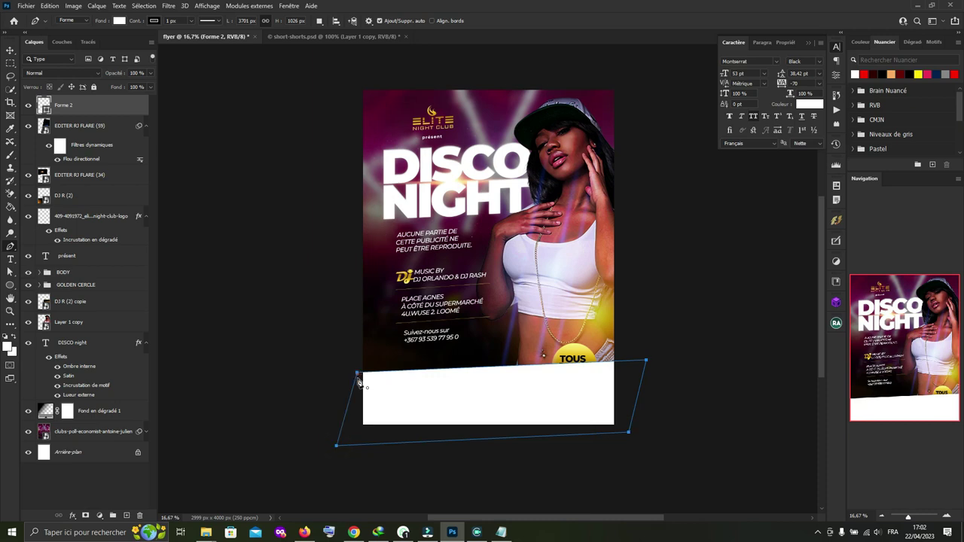
click(9, 49)
drag(493, 400, 490, 392)
Step: Select the five sponsor logo files in Explorer and drag them toward Photoshop
click(661, 343)
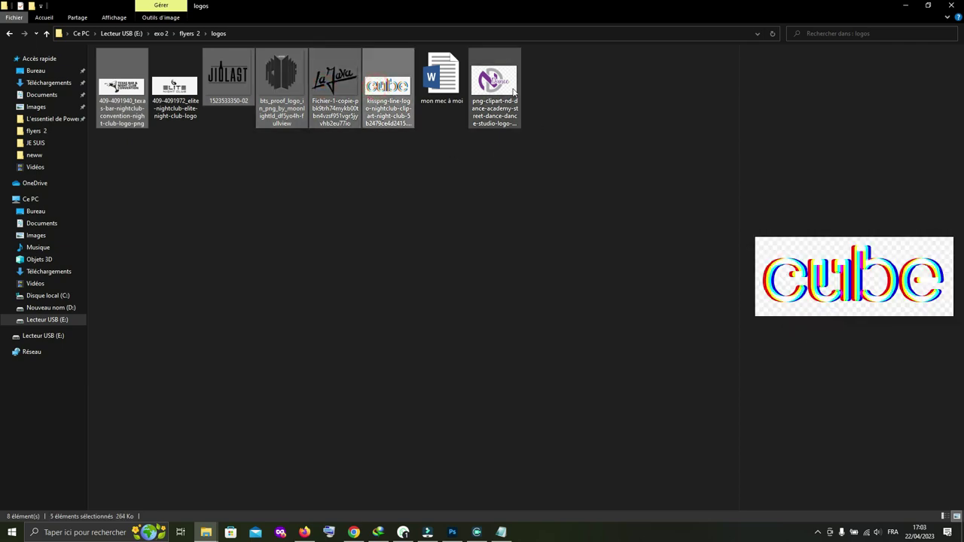
ctrl+click(494, 86)
drag(392, 112, 143, 34)
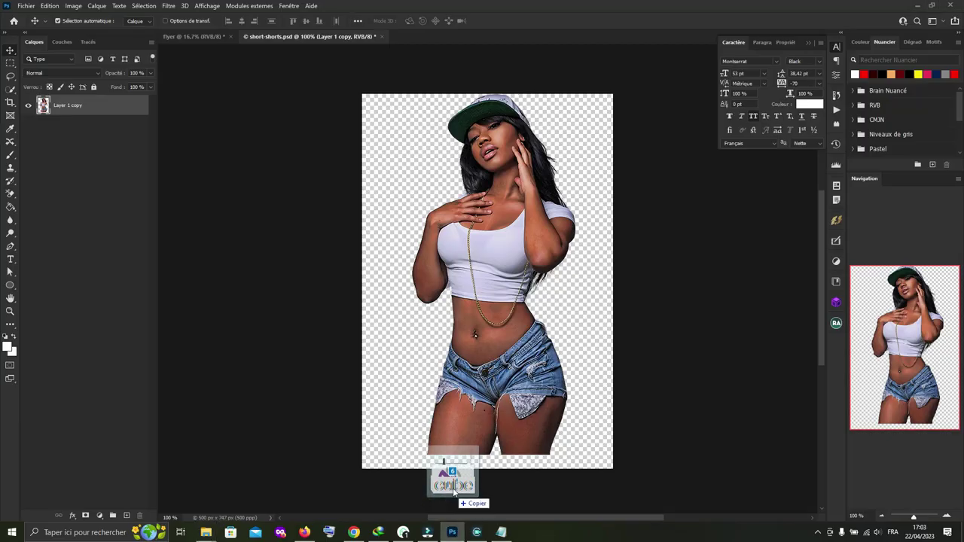
Step: Drop the logos onto the flyer and shrink the cube, ND Dance and Texas Bar logos
drag(143, 34, 460, 400)
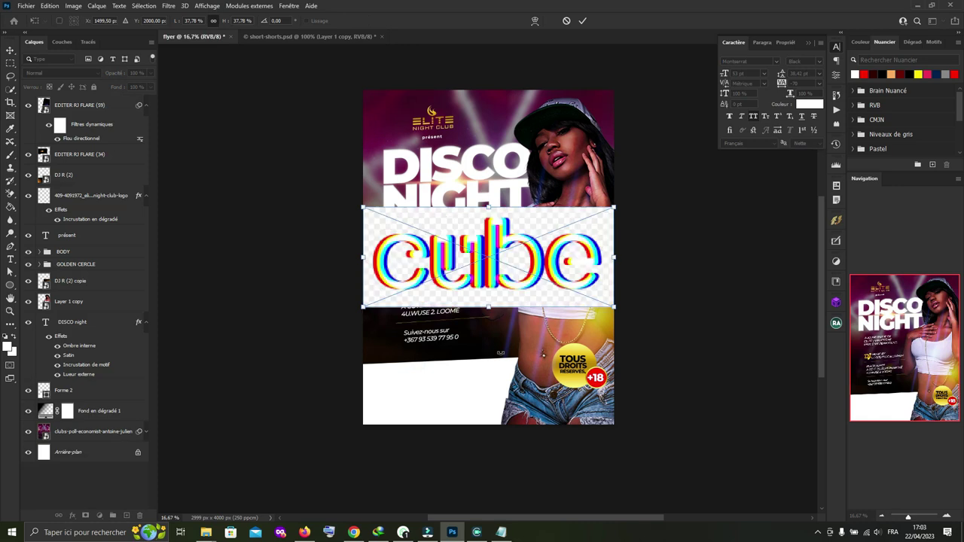
mouse_move(614, 215)
mouse_down()
mouse_move(499, 261)
mouse_move(417, 381)
mouse_up()
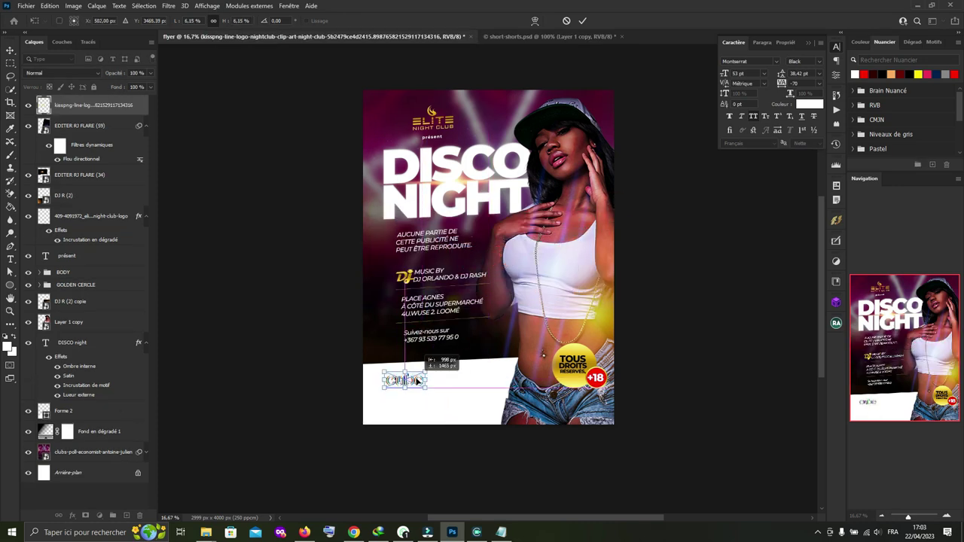
key(Return)
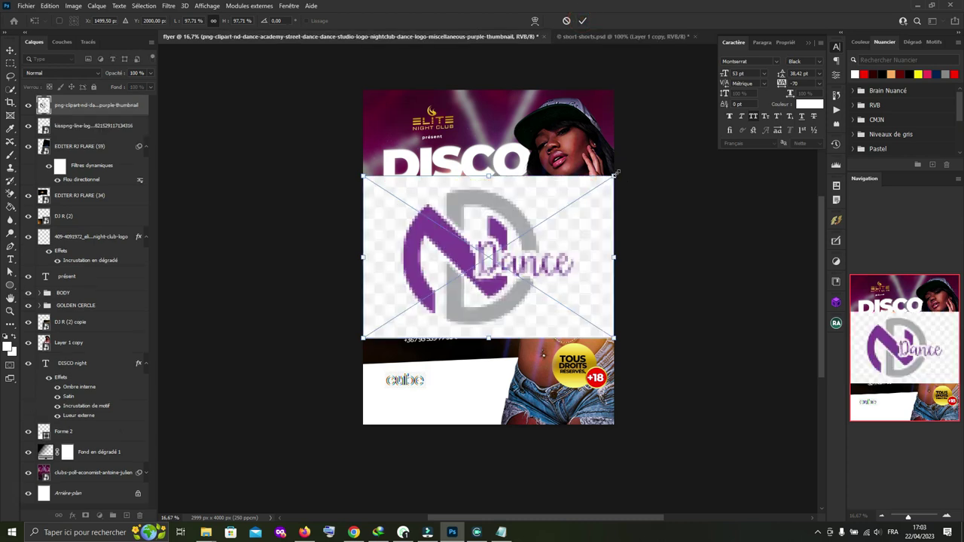
drag(622, 177, 520, 242)
click(583, 21)
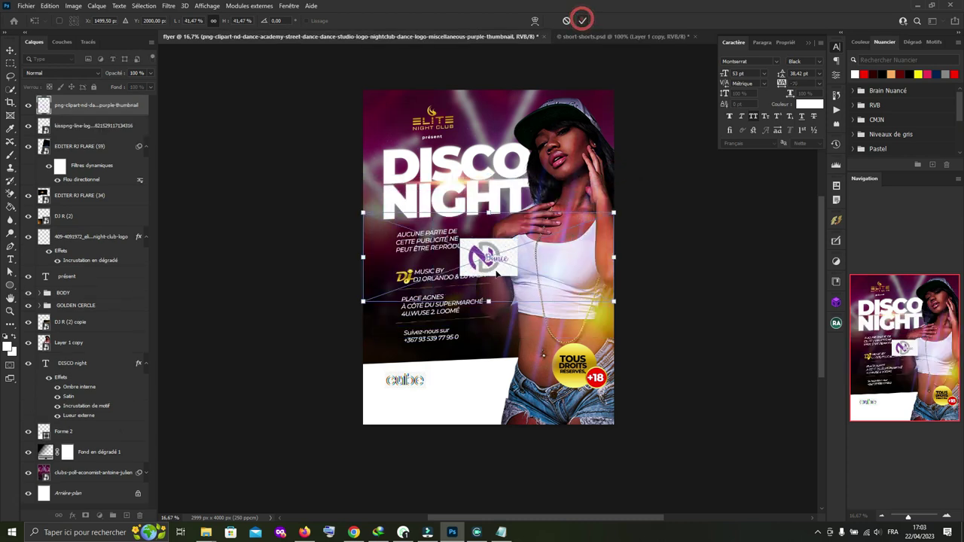
drag(614, 213, 518, 241)
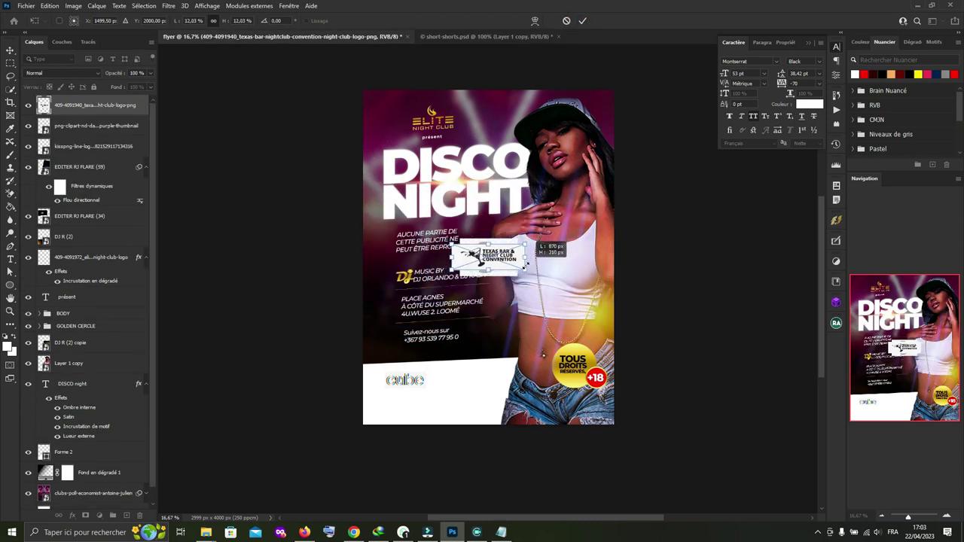
click(582, 22)
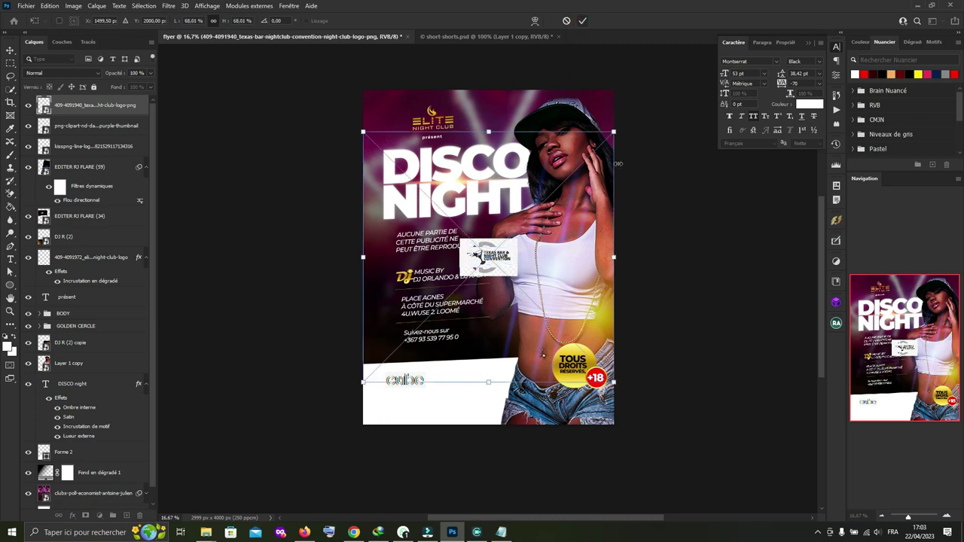
Step: Shrink the JIOLAST, barcode-style and La Java (about 22%) logos
drag(613, 129, 535, 235)
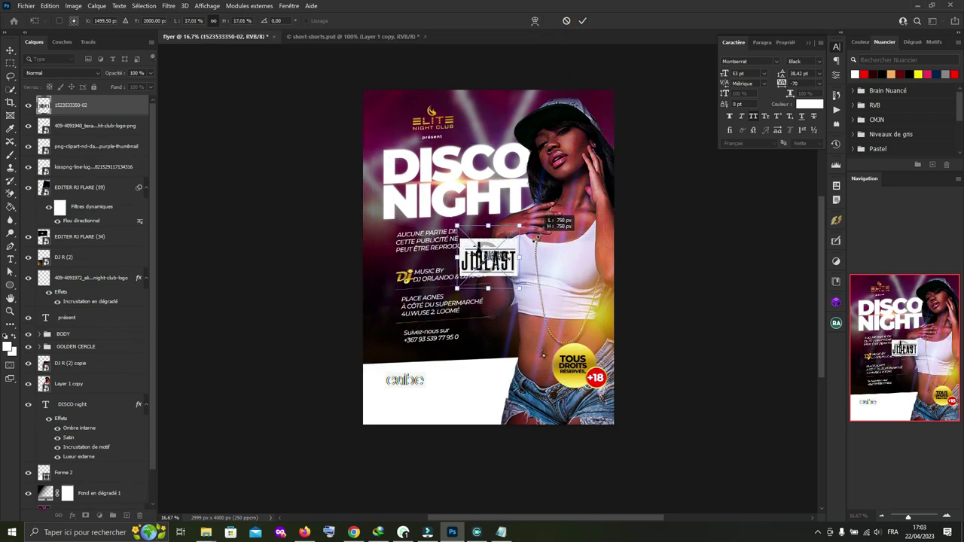
drag(535, 236, 530, 240)
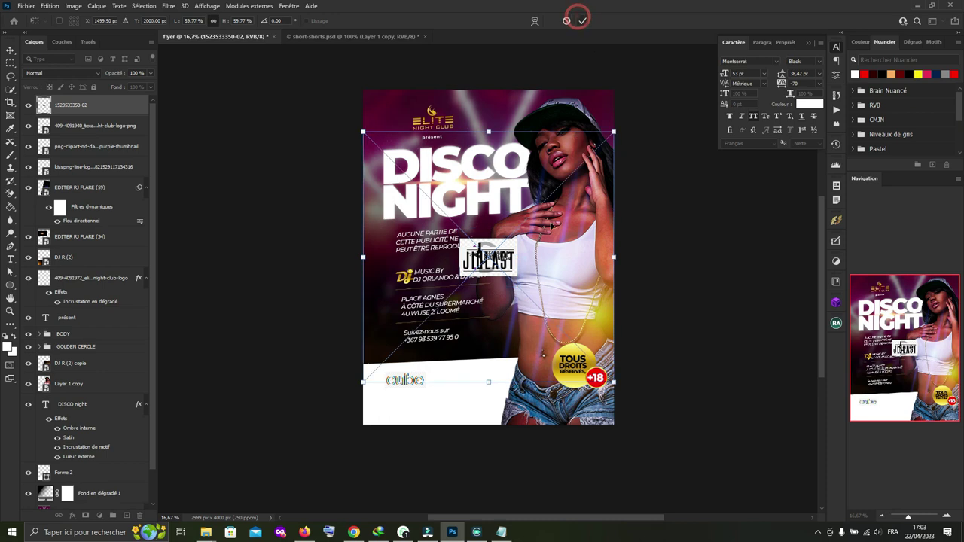
click(582, 21)
drag(613, 130, 525, 221)
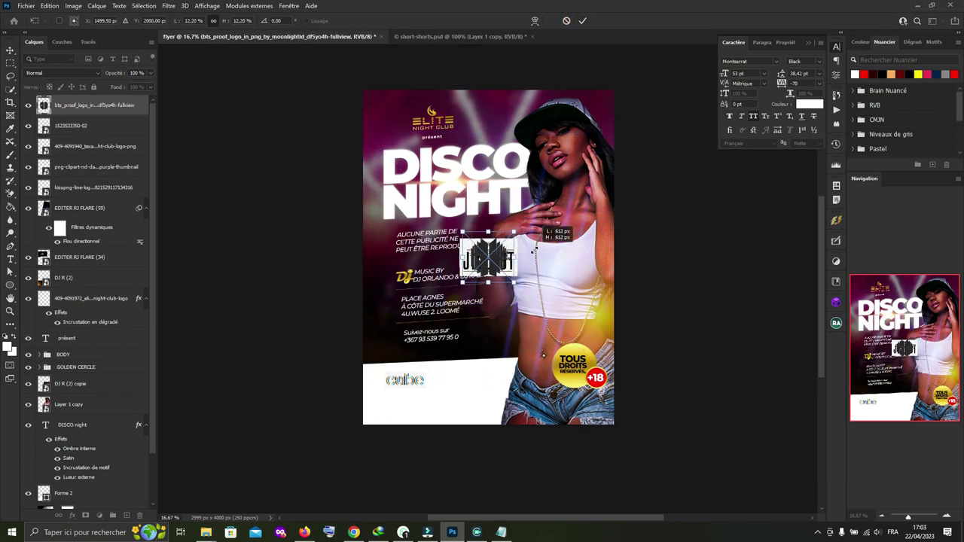
click(582, 21)
drag(607, 330, 531, 265)
click(583, 21)
Step: Move the barcode, Texas Bar and JIOLAST logos into the white band and resize them
mouse_move(498, 265)
mouse_down()
mouse_move(467, 387)
mouse_move(454, 384)
mouse_up()
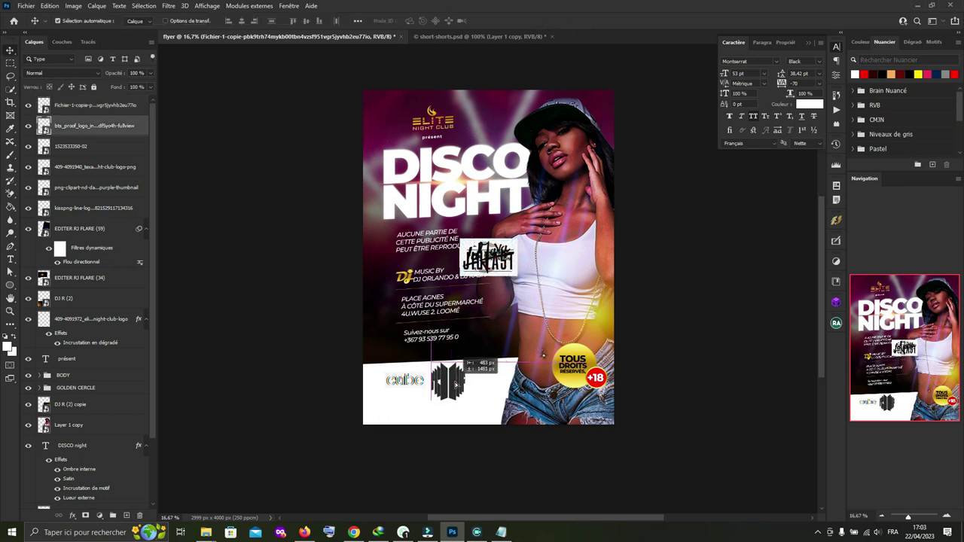
mouse_move(473, 252)
mouse_down()
mouse_move(475, 369)
mouse_move(471, 352)
mouse_up()
click(451, 380)
key(ctrl+t)
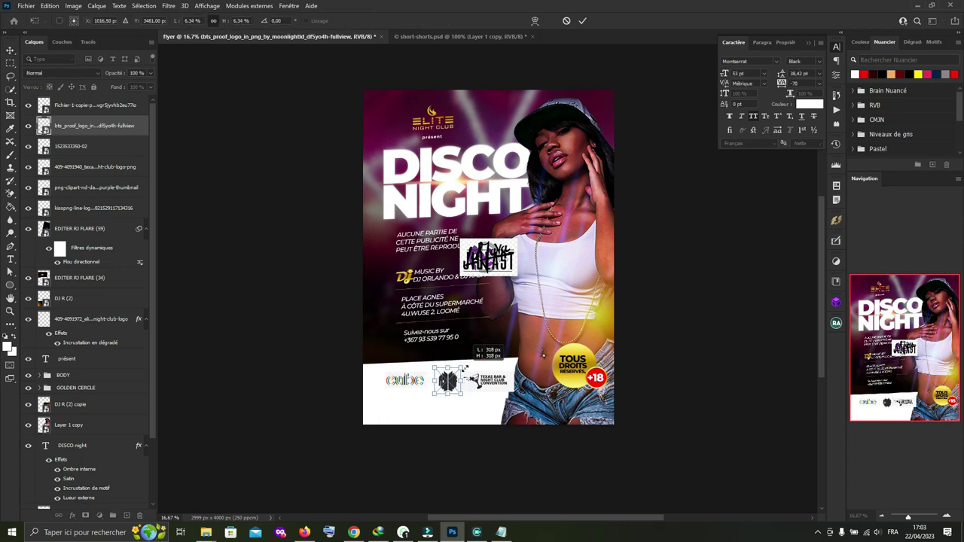
click(582, 21)
mouse_move(450, 378)
mouse_down()
mouse_move(440, 381)
mouse_move(490, 381)
mouse_up()
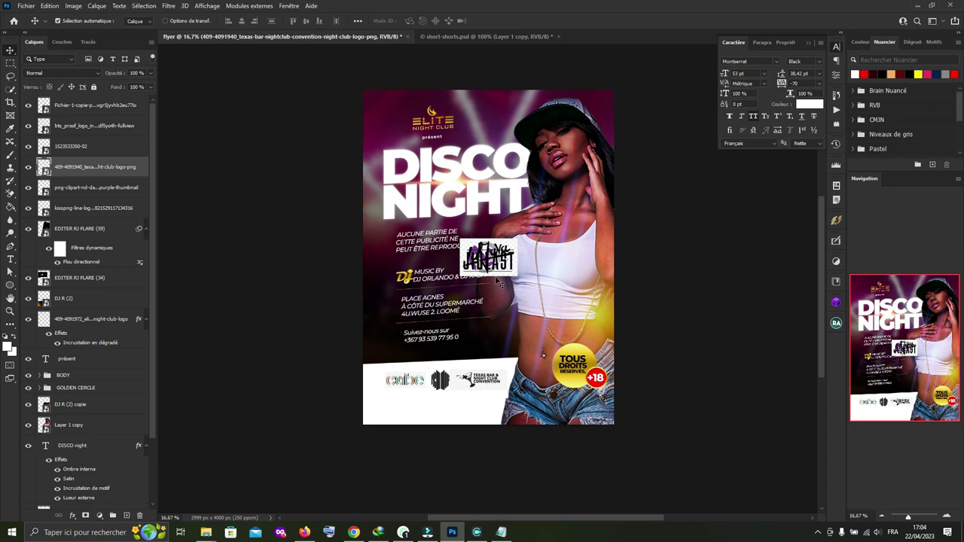
drag(488, 260, 410, 405)
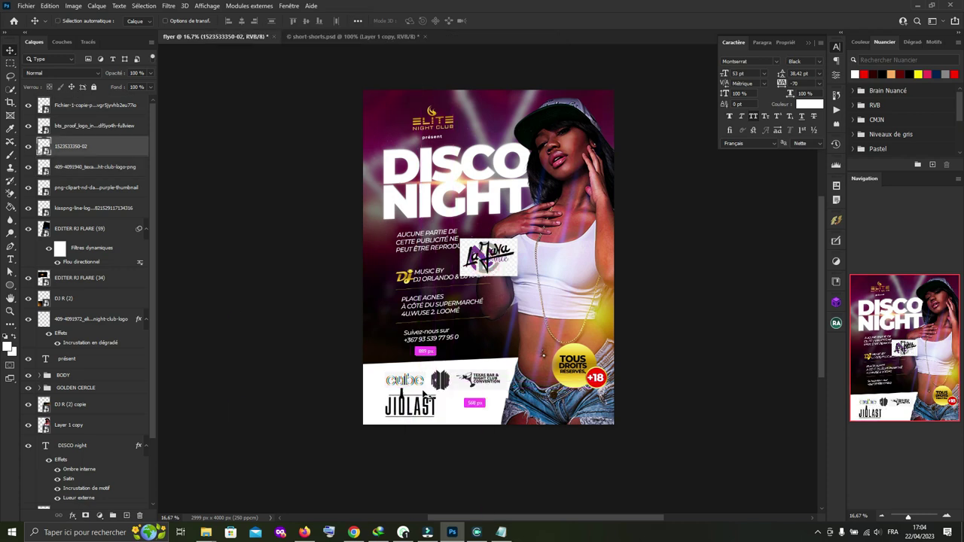
key(ctrl+t)
mouse_move(442, 369)
mouse_down()
mouse_move(431, 390)
mouse_move(424, 374)
mouse_up()
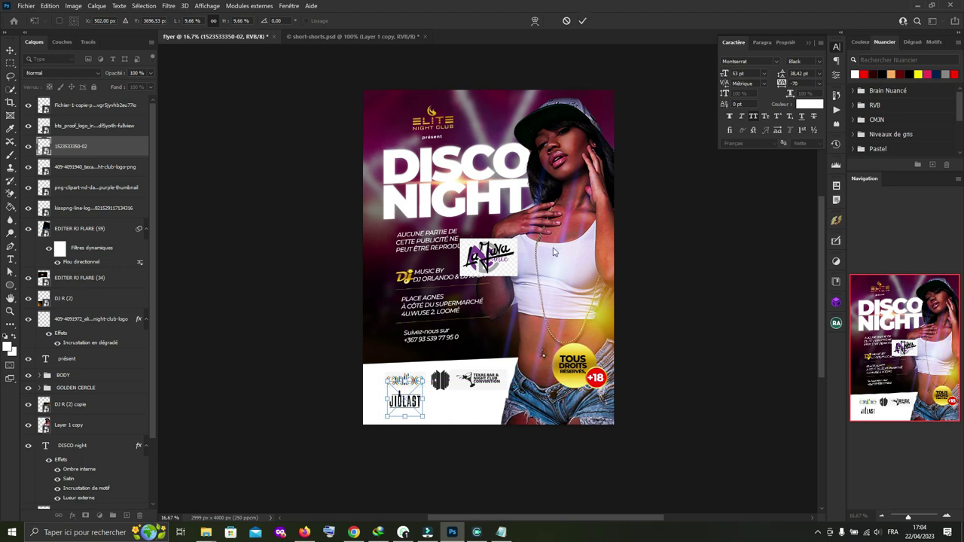
Step: Place and resize the ND Dance and La Java logos on the band's second row
mouse_move(489, 260)
mouse_down()
mouse_move(454, 410)
mouse_move(471, 394)
mouse_up()
key(ctrl+t)
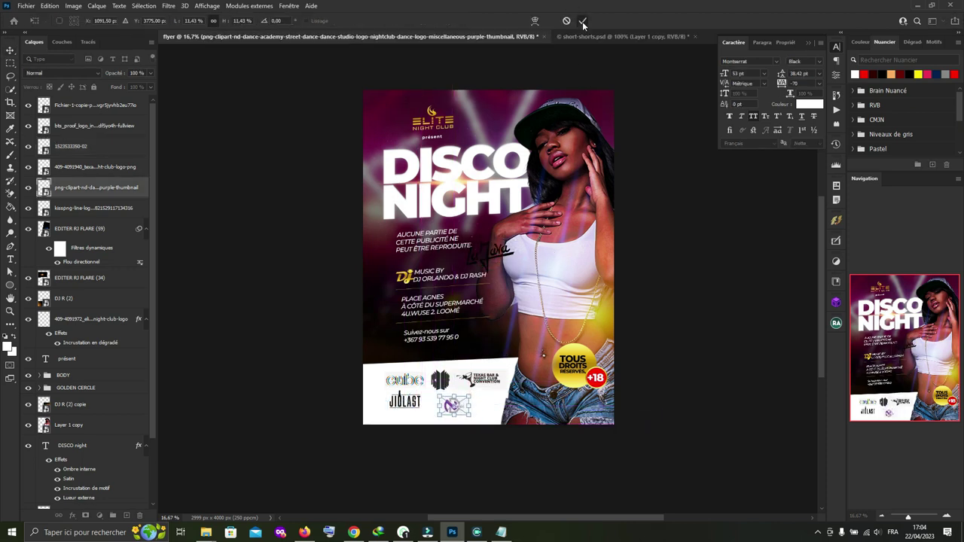
click(582, 22)
drag(454, 406, 444, 405)
click(419, 408)
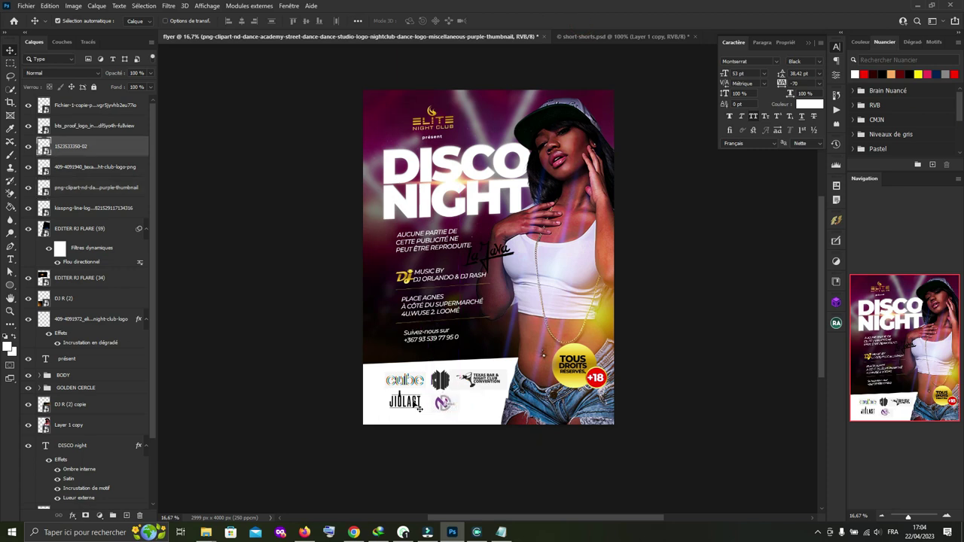
drag(504, 265, 524, 362)
key(ctrl+t)
drag(512, 411, 495, 403)
click(582, 20)
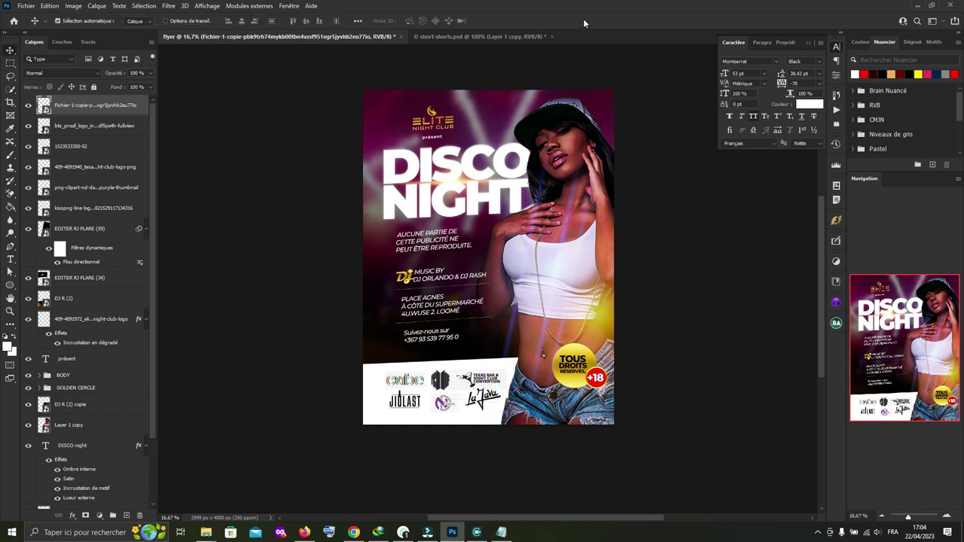
key(ctrl+plus)
key(ctrl+plus)
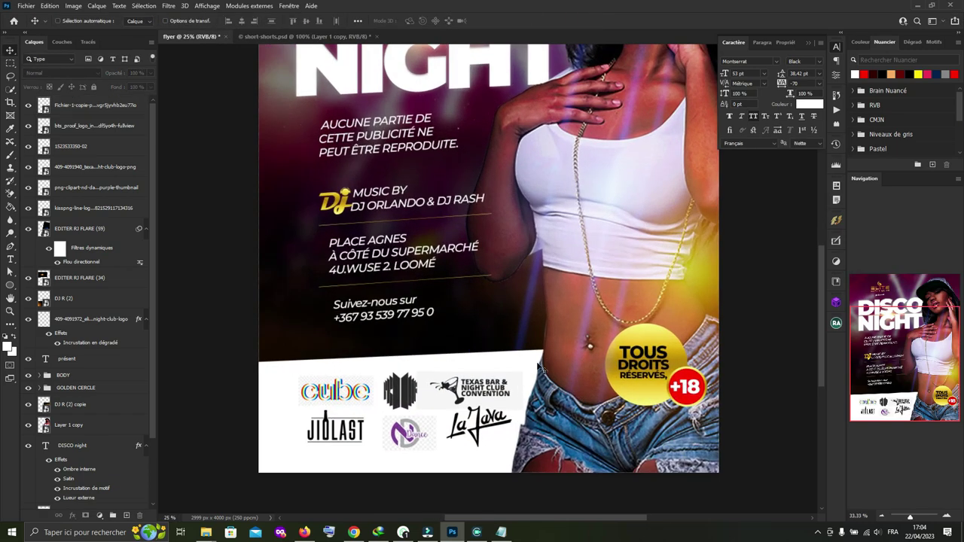
Step: Select all six sponsor logo layers and group them with Ctrl+G as 'logo'
key(ctrl+minus)
click(531, 190)
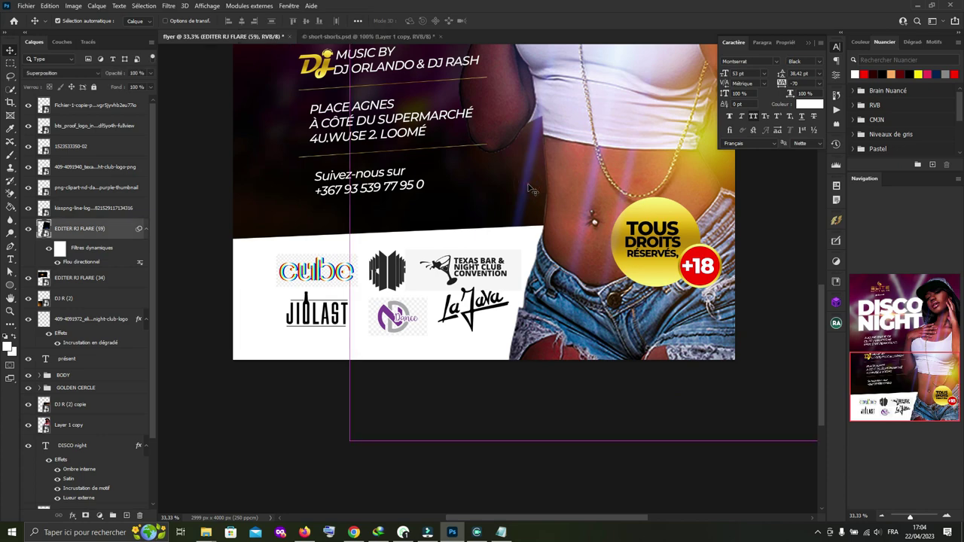
key(ctrl+minus)
key(ctrl+minus)
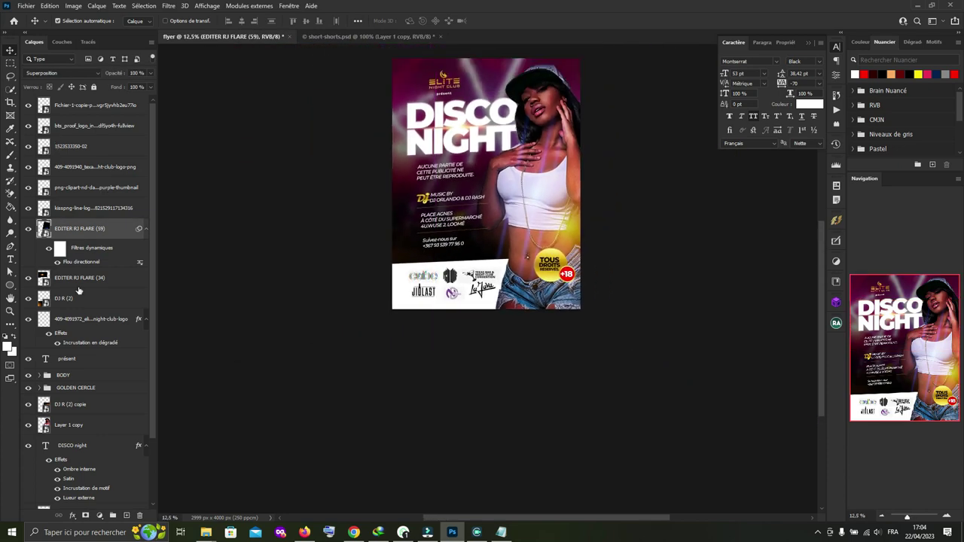
shift+click(94, 110)
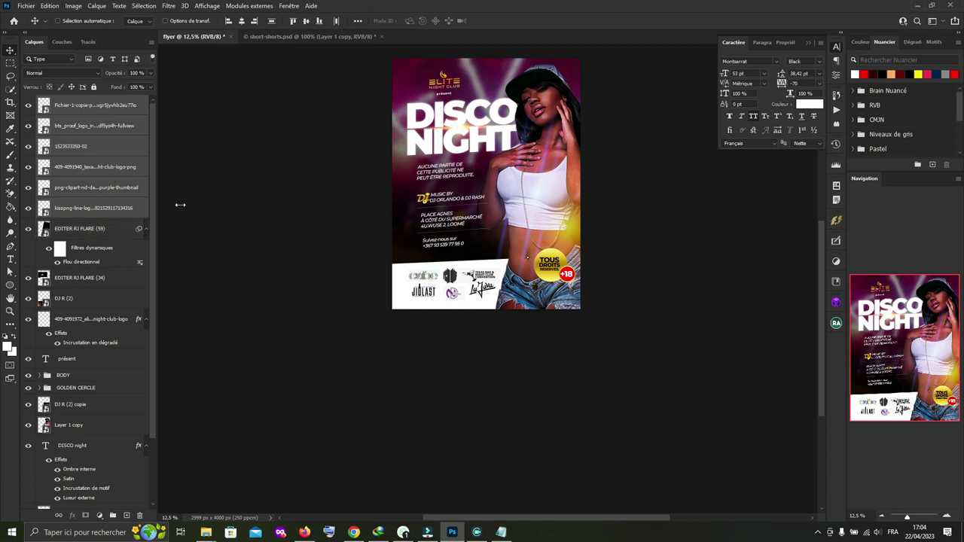
key(ctrl+g)
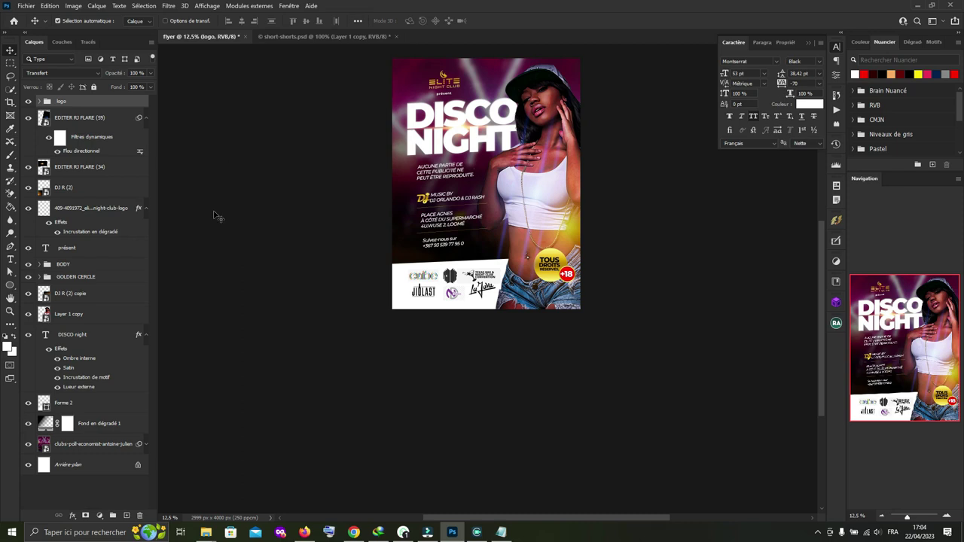
click(639, 271)
scroll(542, 191, up, 2)
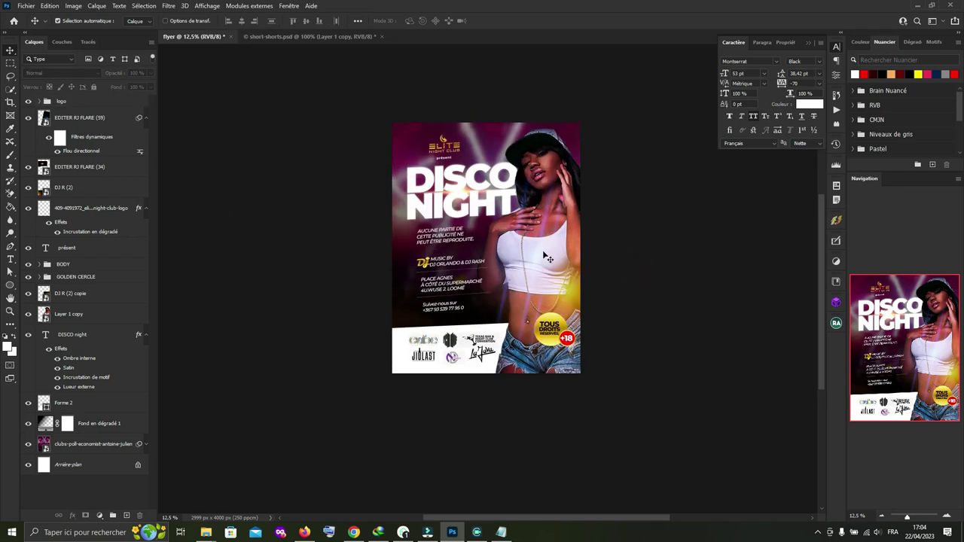
drag(545, 256, 414, 167)
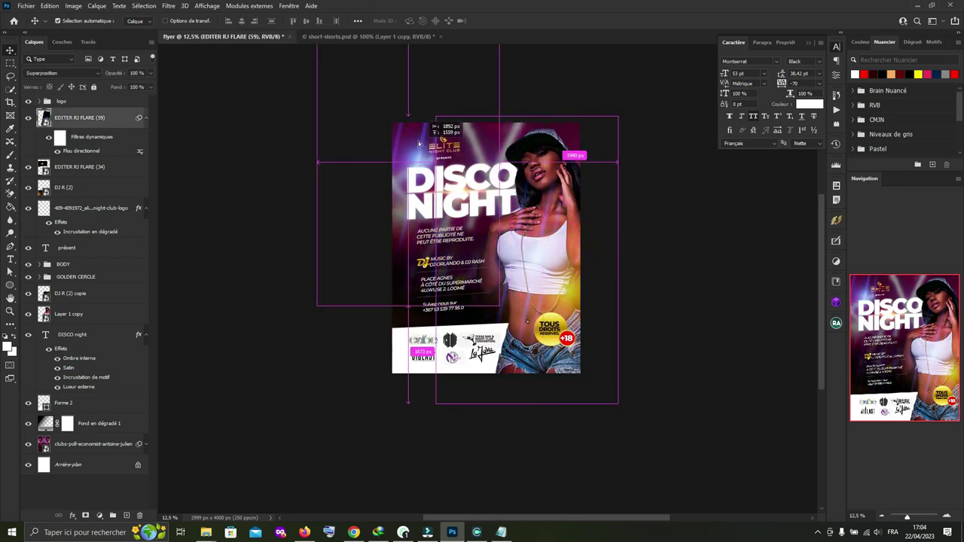
Step: Drop the EDITER RJ FLARE (59) copy and move a small flare to the bottom-left
drag(414, 166, 633, 326)
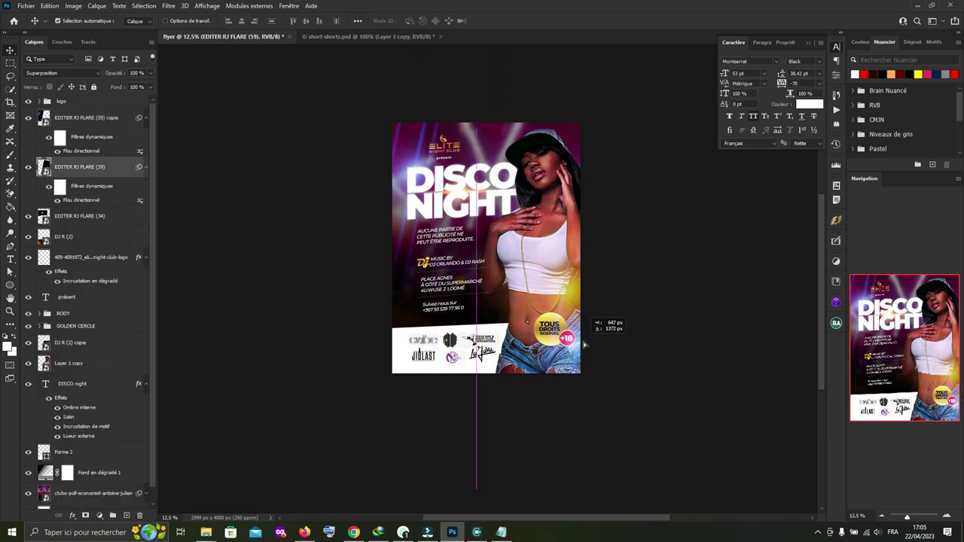
click(633, 326)
scroll(590, 246, down, 1)
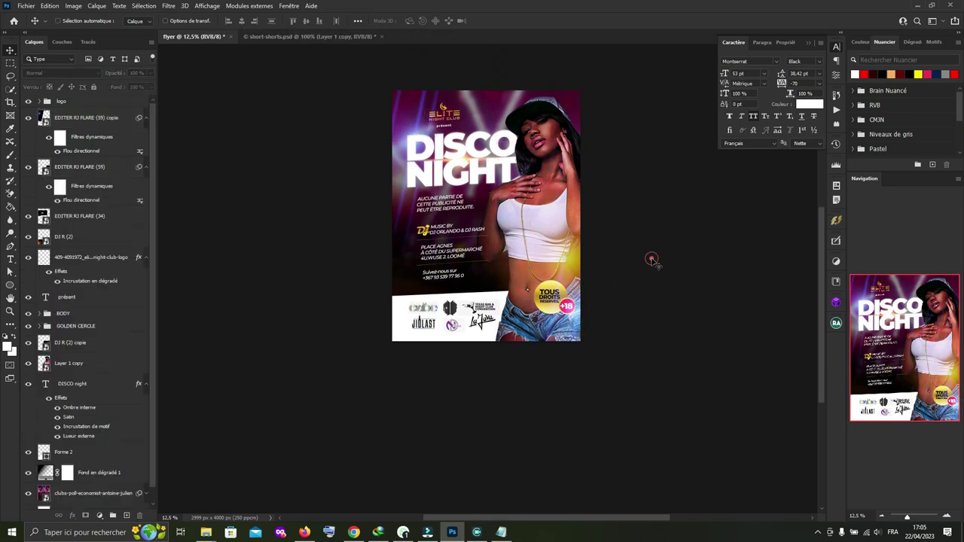
key(ctrl+plus)
key(ctrl+plus)
scroll(400, 324, down, 1)
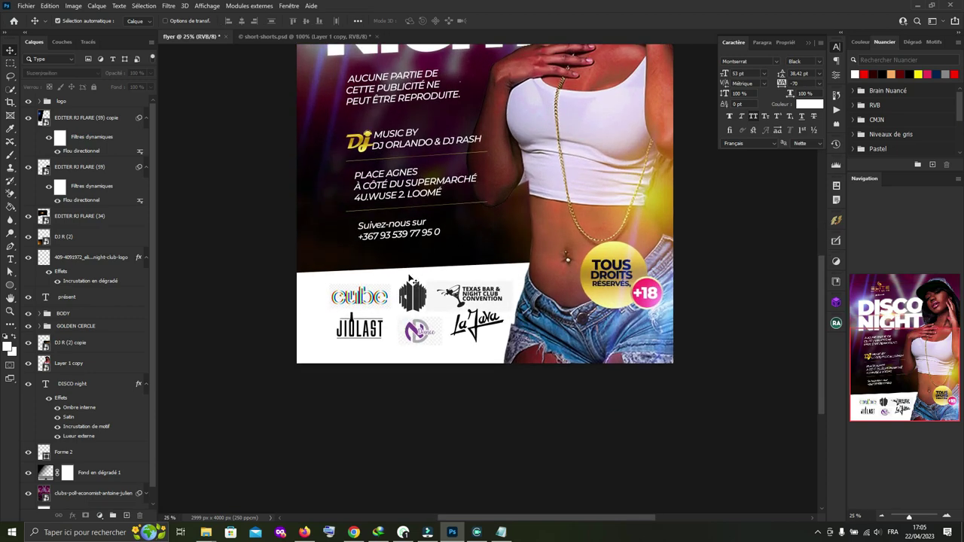
drag(409, 280, 351, 354)
scroll(391, 298, up, 1)
Step: Free-transform the DJ R (2) flare and review the layout with the logo group selected
click(351, 387)
key(ctrl+t)
click(582, 20)
scroll(273, 254, up, 1)
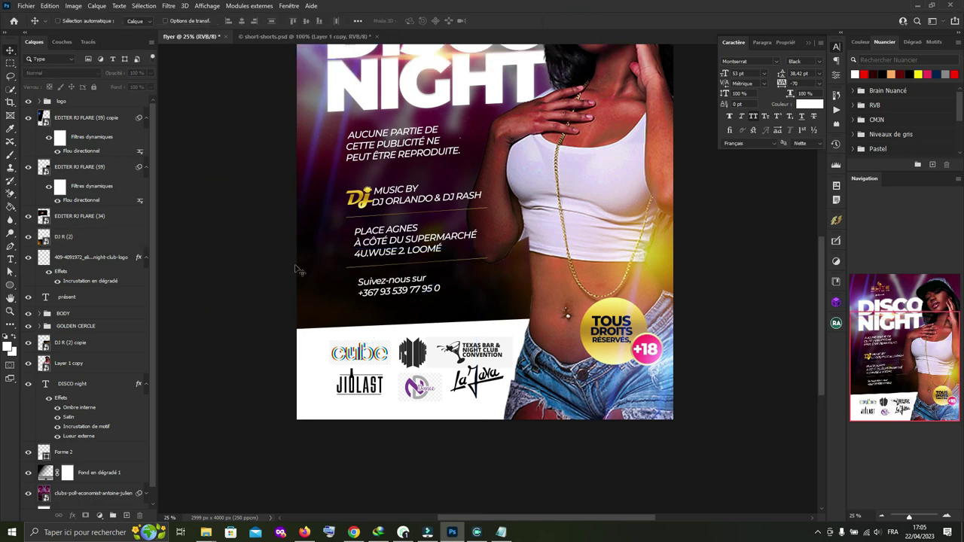
key(ctrl+minus)
scroll(479, 222, up, 1)
scroll(479, 214, up, 3)
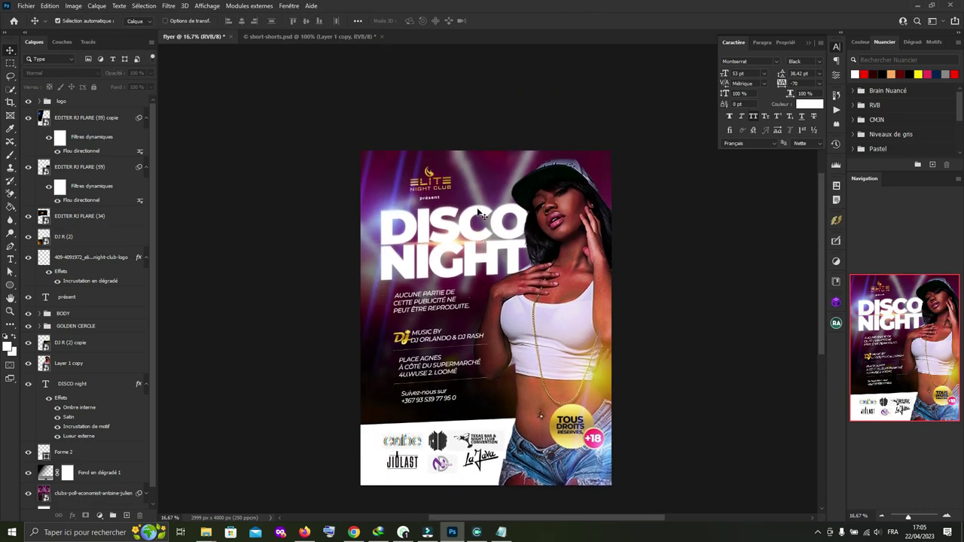
scroll(482, 217, down, 2)
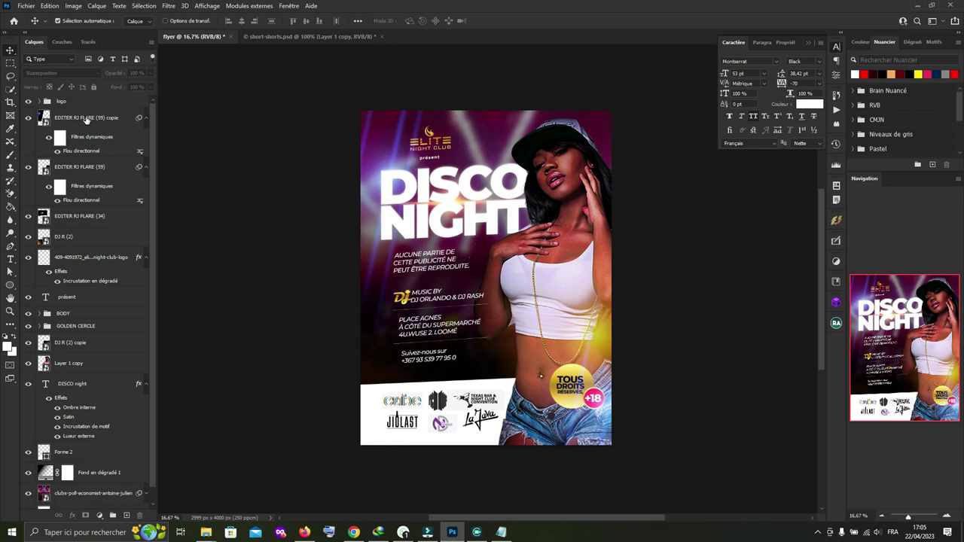
click(81, 102)
scroll(88, 359, down, 1)
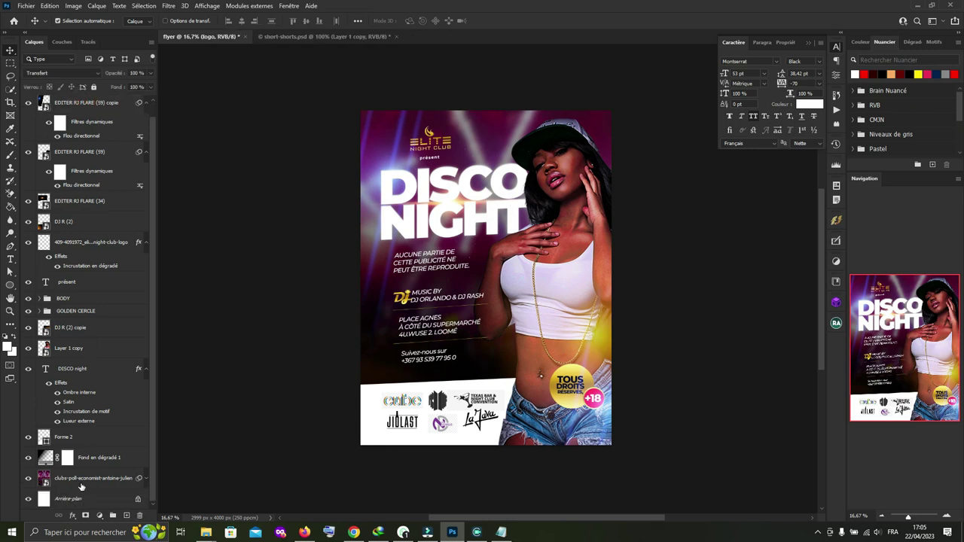
click(231, 305)
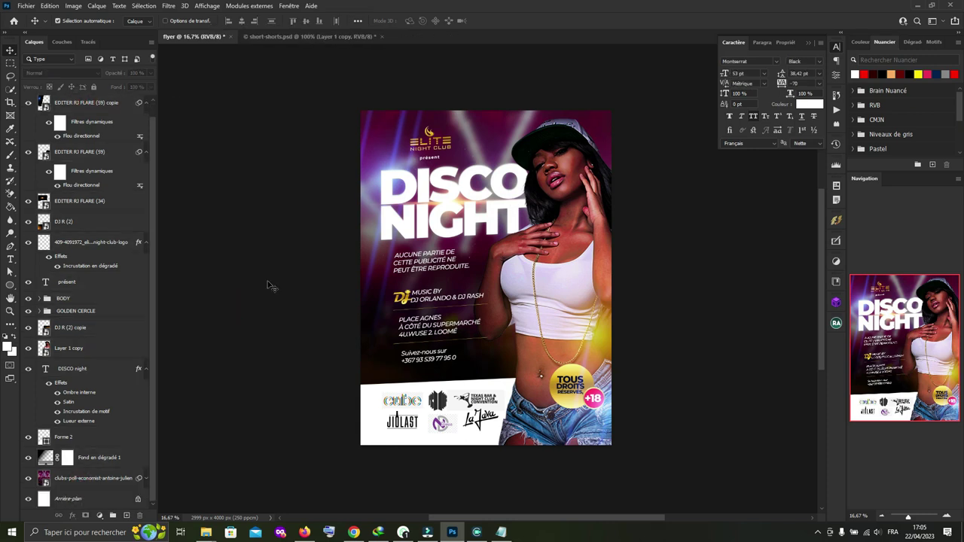
Step: Drag the EDITER RJ FLARE (59) light flare further right across the flyer
drag(506, 340, 562, 340)
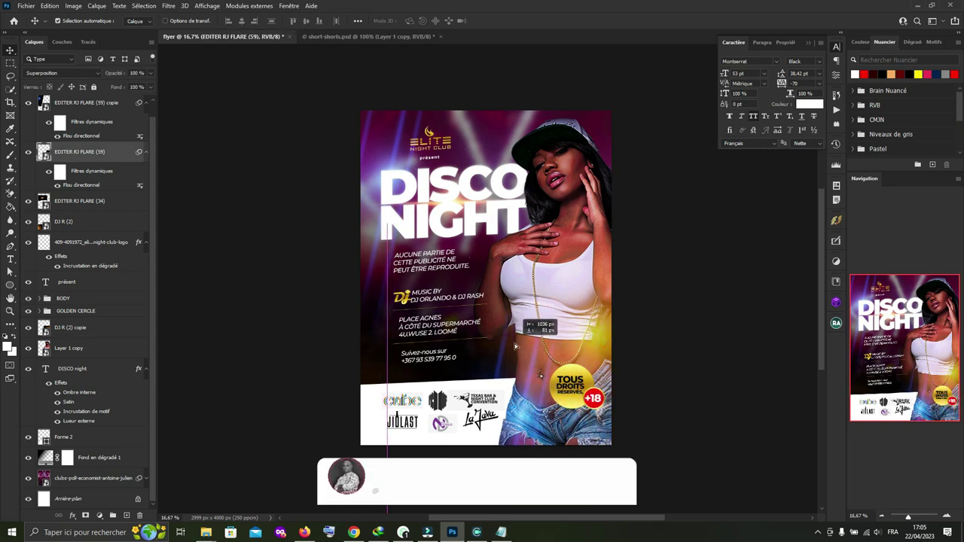
drag(544, 344, 537, 369)
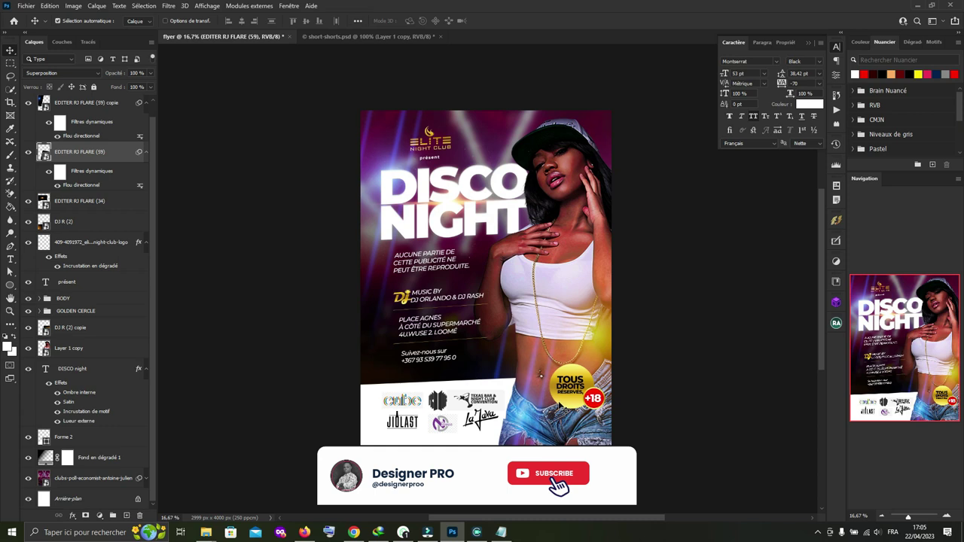
drag(558, 405, 559, 424)
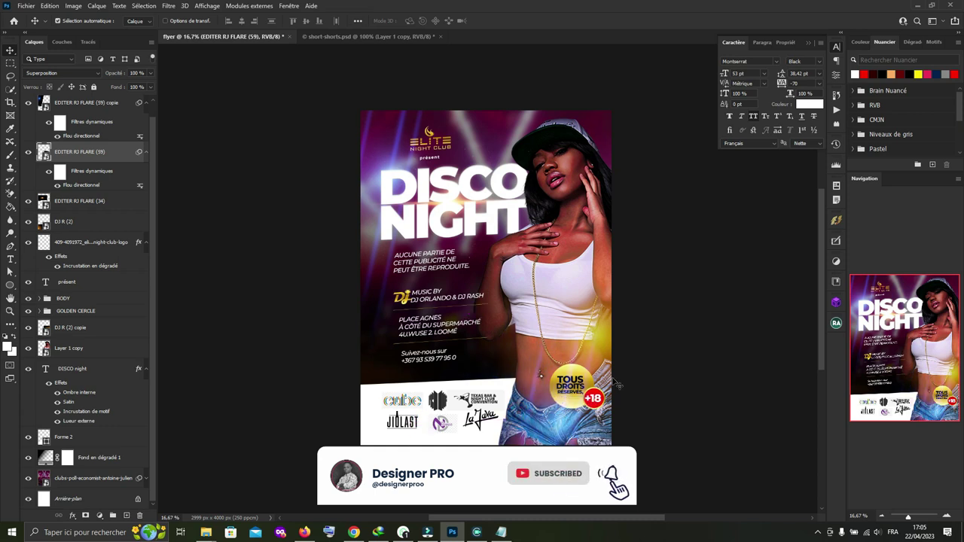
Step: Clear the layer selection and bring up layer styles for the GOLDEN CERCLE group
click(79, 299)
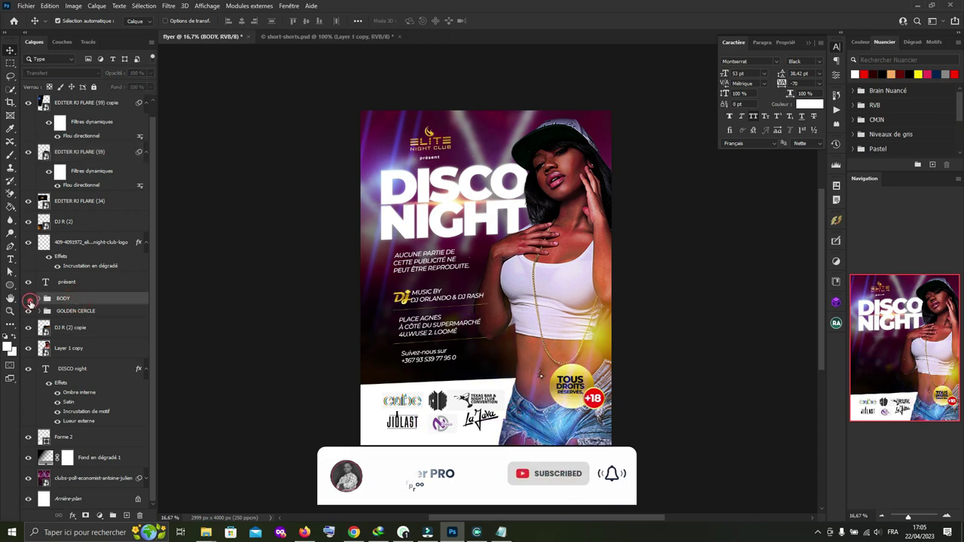
click(693, 333)
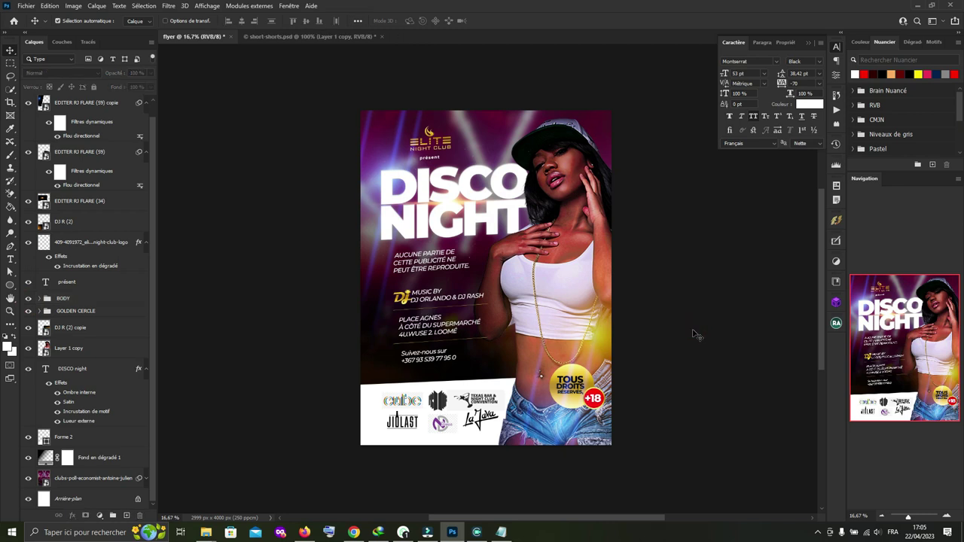
click(89, 312)
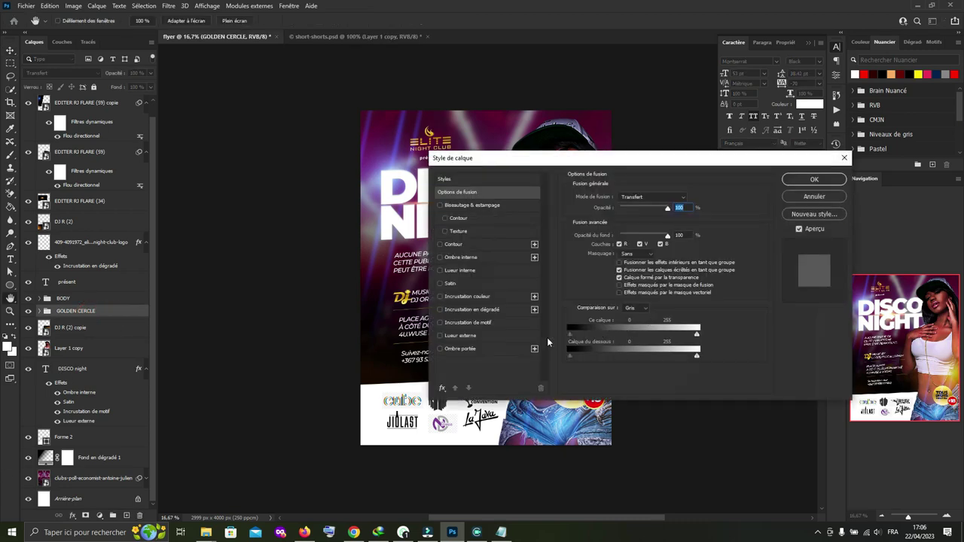
Step: Give the GOLDEN CERCLE badge an Ombre portée drop shadow at -27°, 35% opacity, 95 px size
click(459, 349)
drag(691, 158, 905, 223)
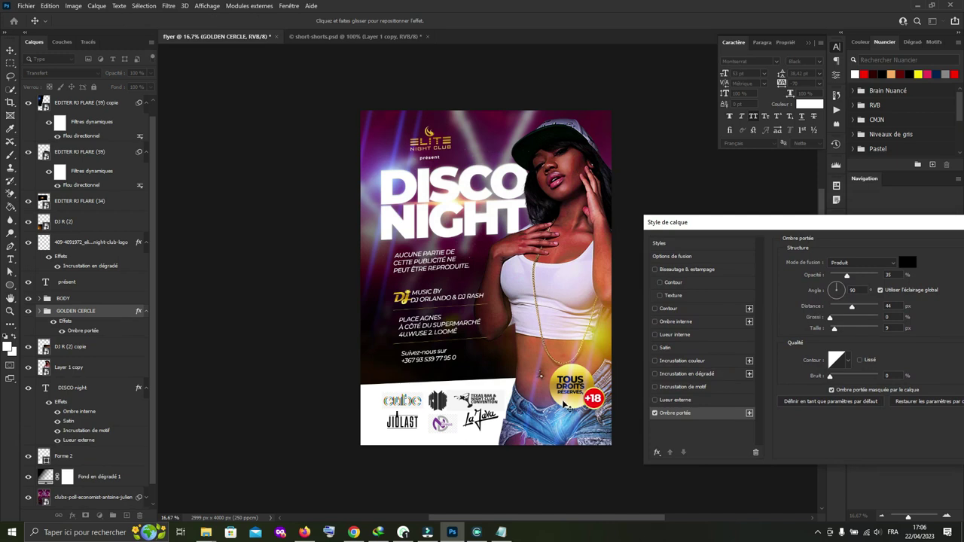
drag(576, 396, 579, 388)
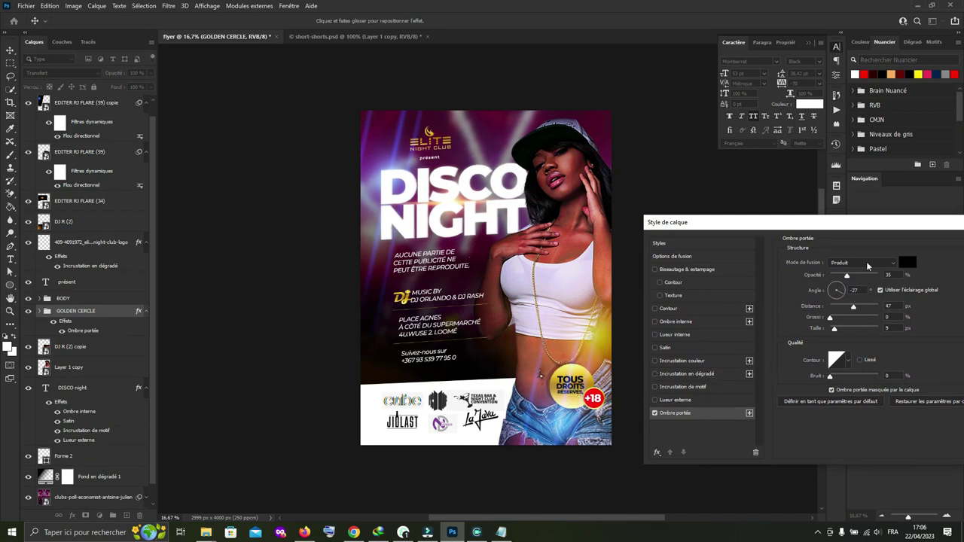
drag(832, 319, 840, 321)
mouse_move(840, 321)
mouse_down()
mouse_move(853, 330)
mouse_move(842, 307)
mouse_move(837, 320)
mouse_up()
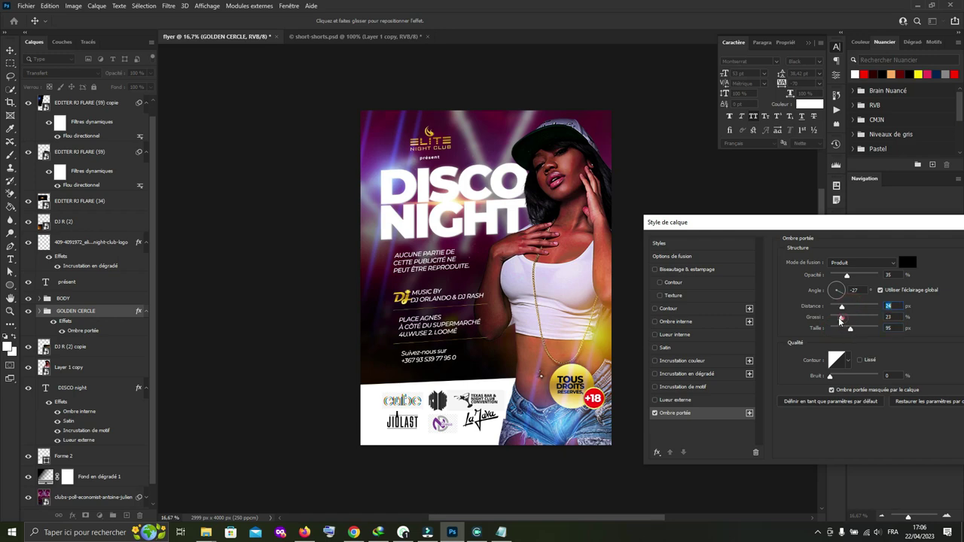
drag(840, 222, 550, 226)
click(731, 248)
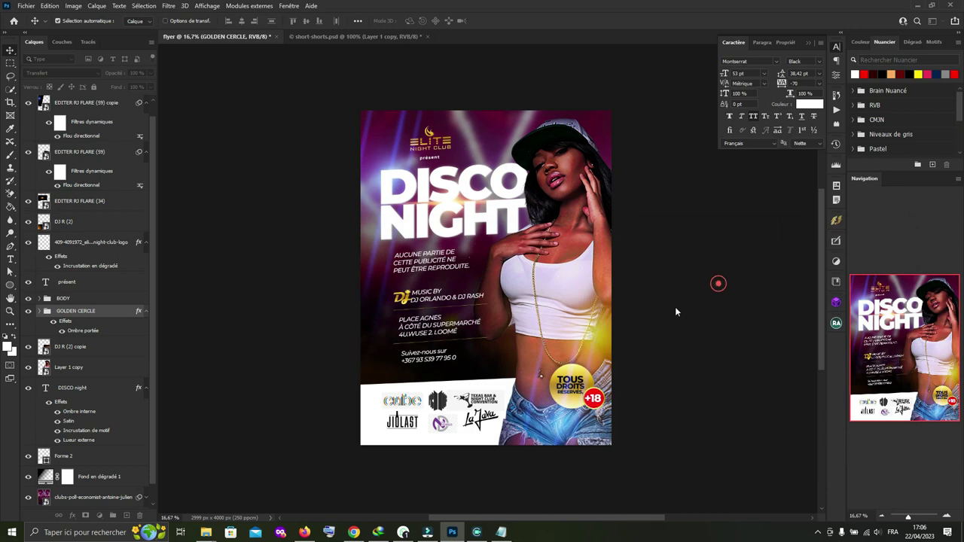
Step: Scale the sponsor logo group down to about 80% with Free Transform
key(ctrl+minus)
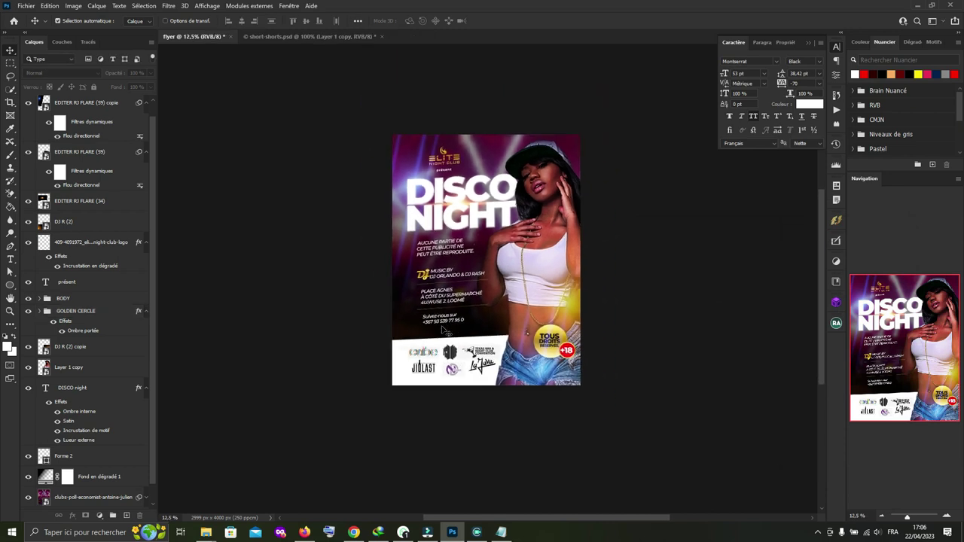
scroll(145, 296, up, 1)
click(107, 104)
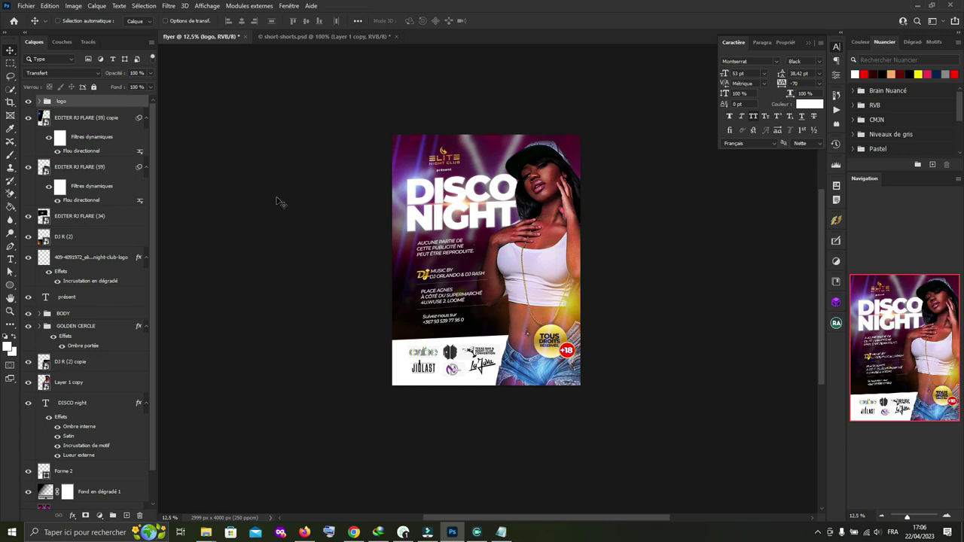
key(ctrl+t)
drag(499, 340, 492, 348)
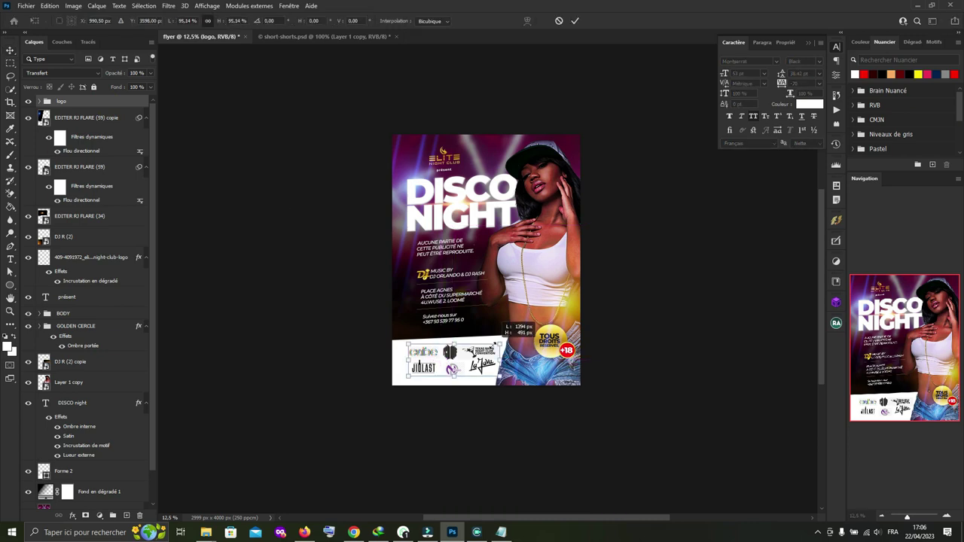
click(575, 20)
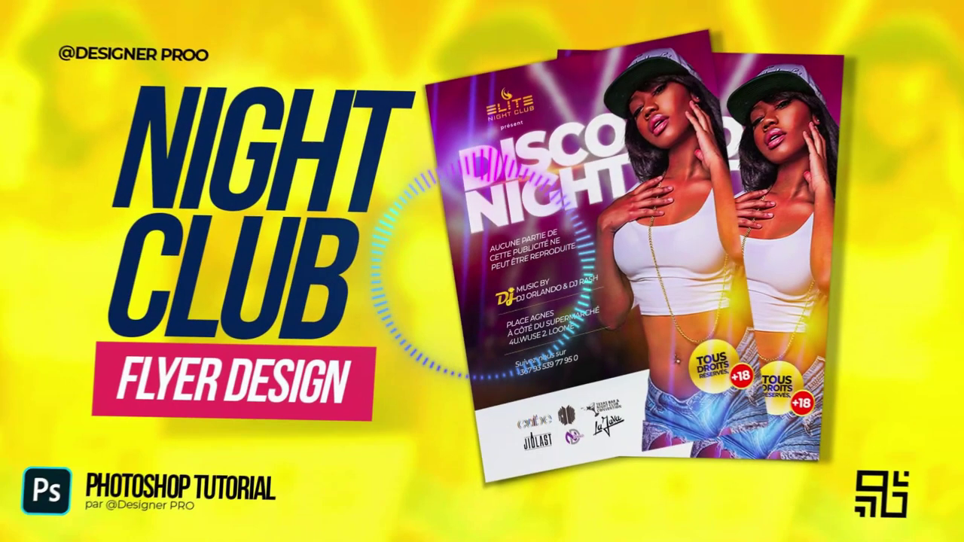